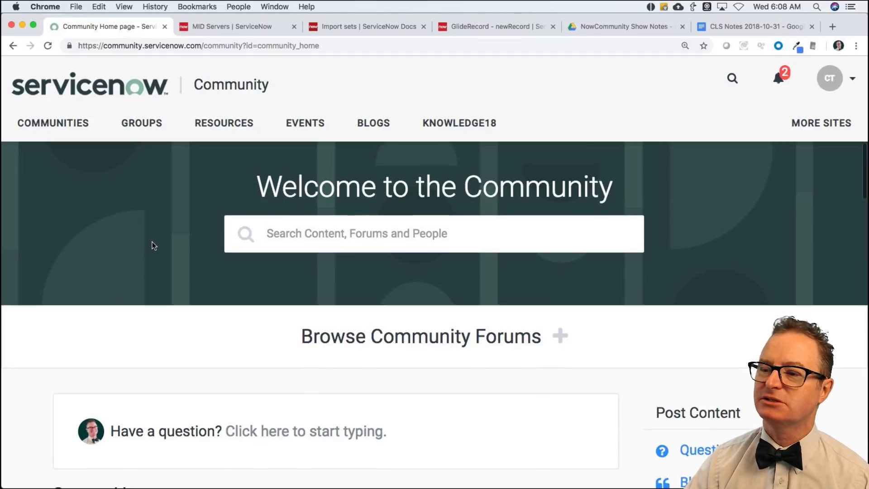
Filter the Content List to Unreplied and open the test exam answers question in a background tab.
scroll(153, 246, down, 3)
scroll(152, 246, down, 5)
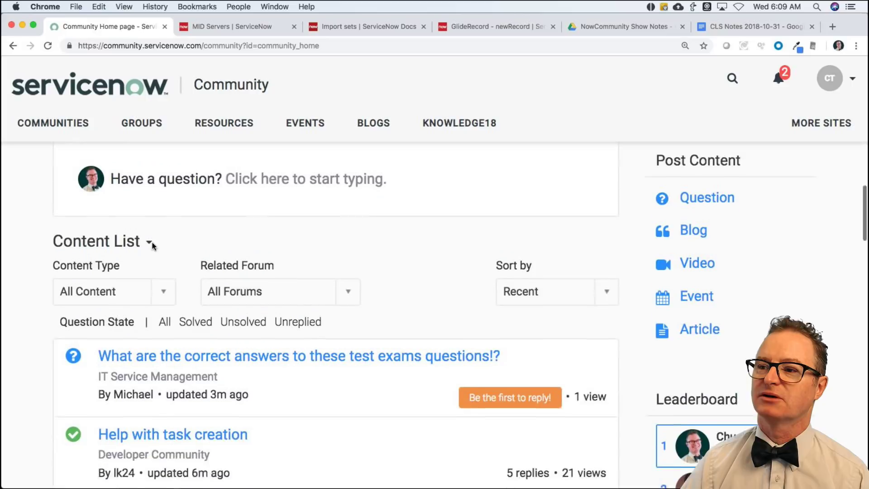
click(307, 299)
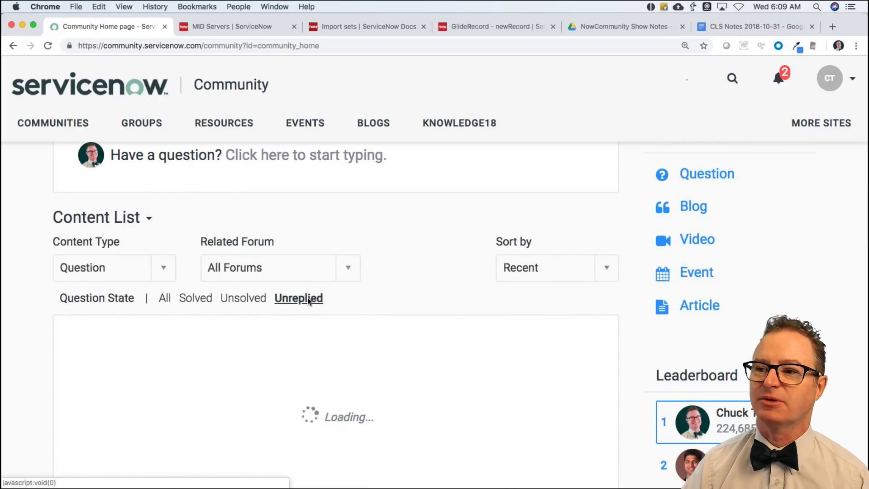
scroll(390, 297, down, 1)
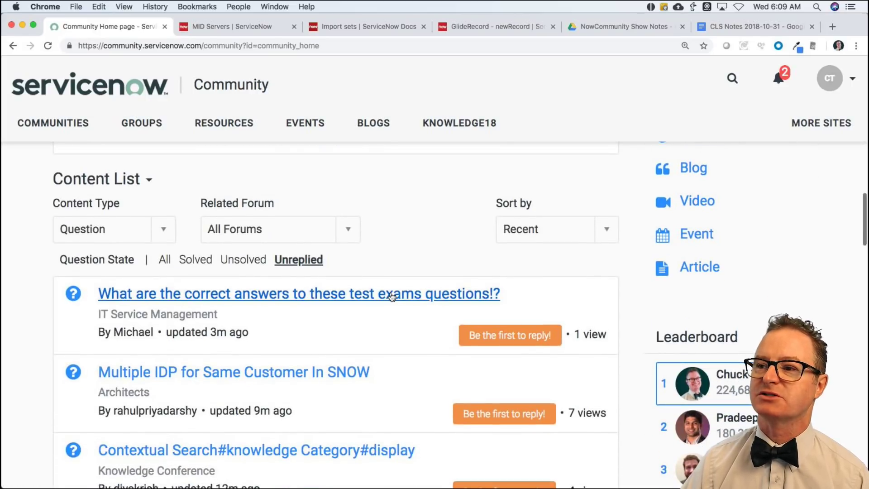
super+click(338, 296)
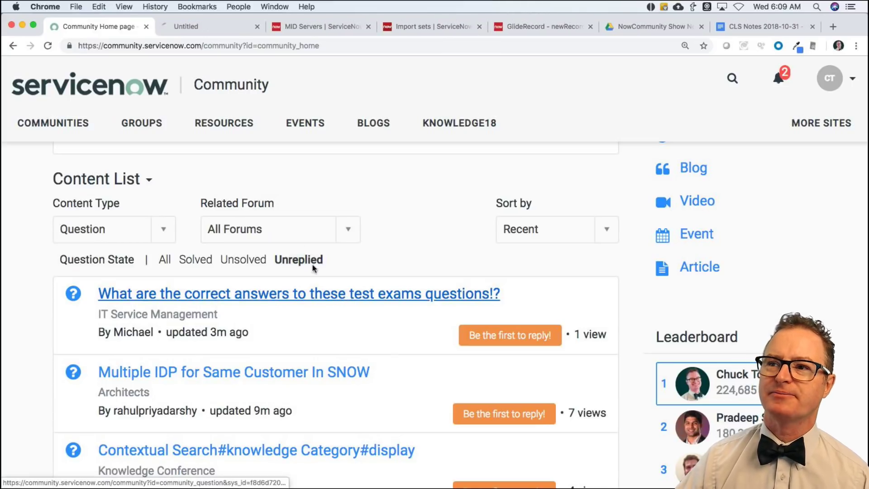
Read the test exam answers question down to its attached document and empty Reply row.
click(199, 27)
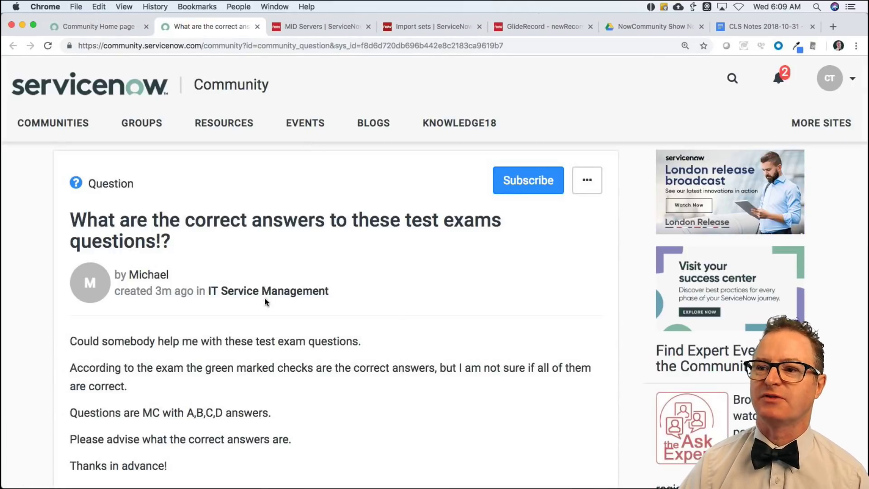
scroll(393, 311, down, 2)
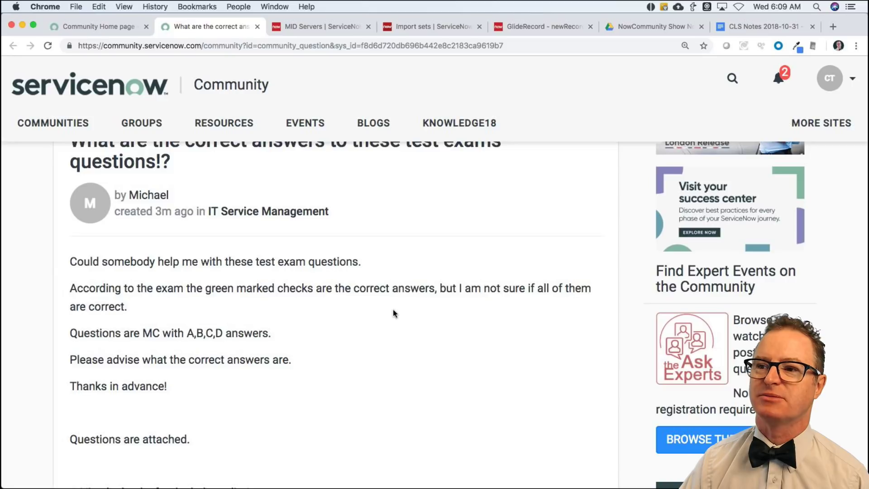
scroll(392, 310, down, 1)
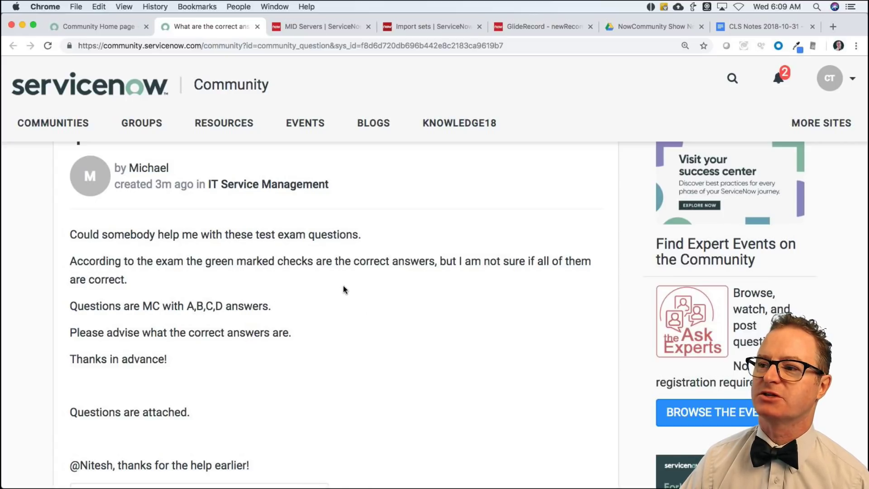
scroll(344, 290, down, 2)
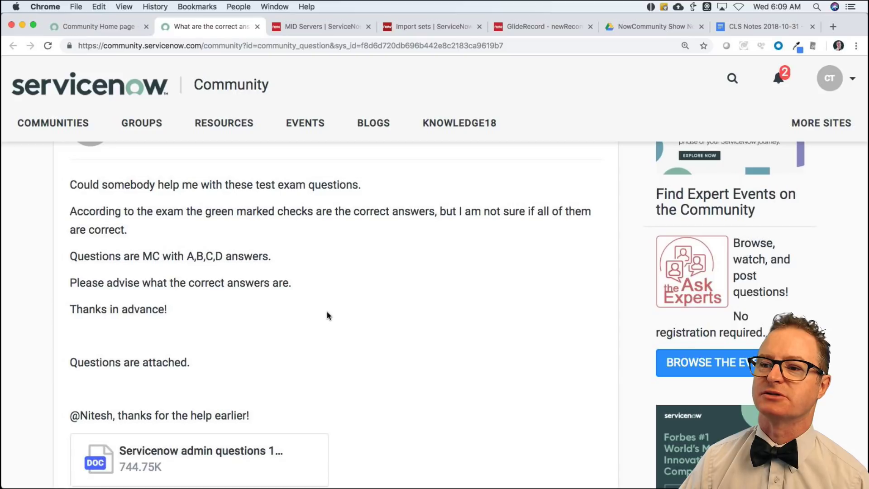
scroll(327, 312, down, 1)
scroll(327, 315, down, 3)
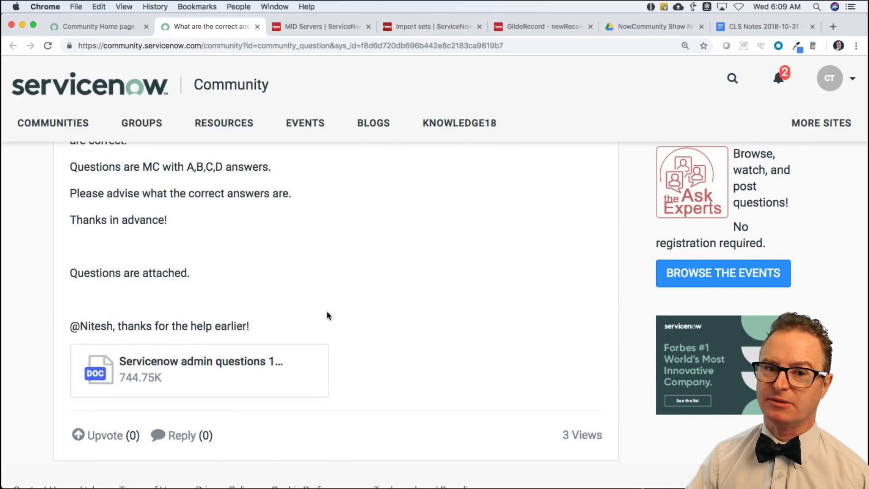
scroll(327, 312, up, 10)
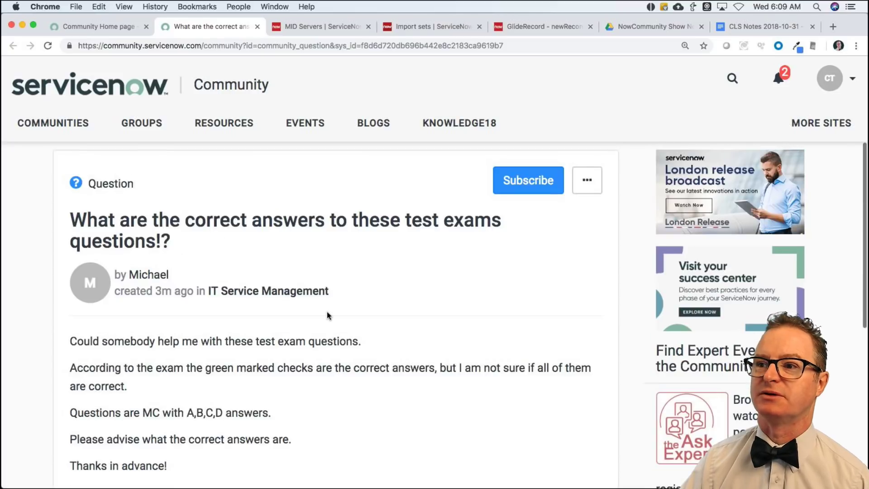
Close the test exam answers tab and browse the unreplied questions on Community Home.
key(ctrl+shift+Tab)
click(257, 27)
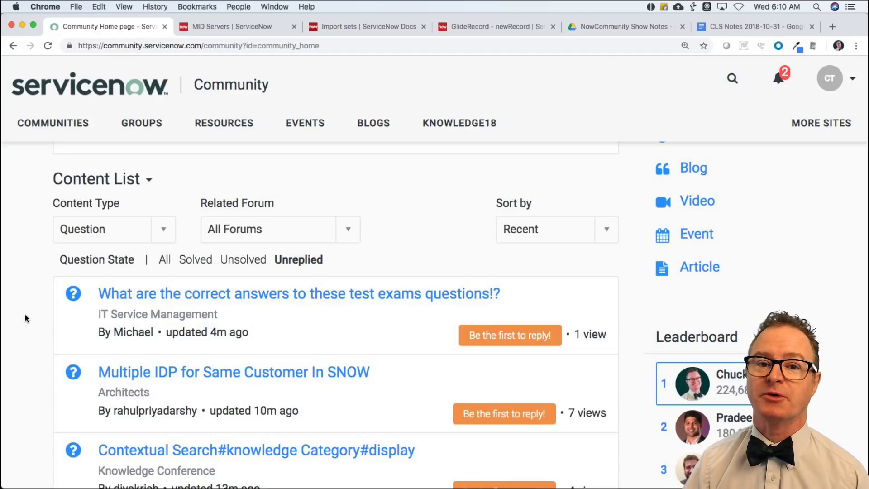
scroll(26, 318, down, 5)
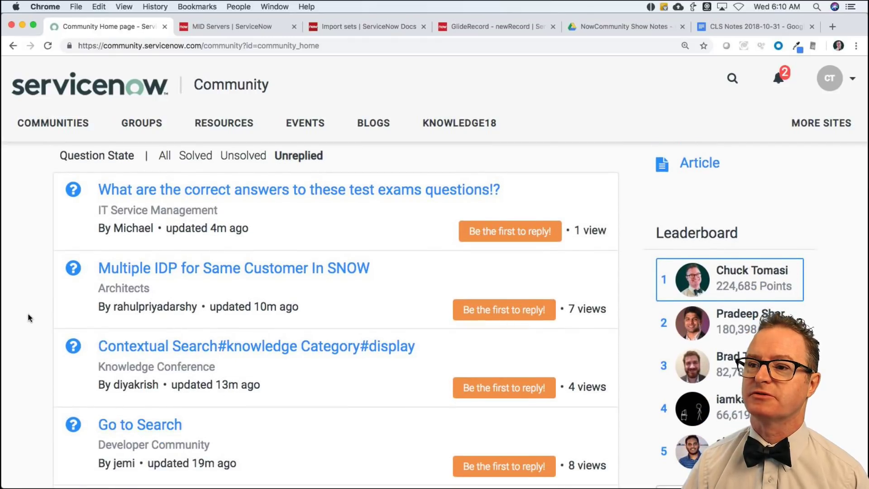
scroll(29, 318, down, 2)
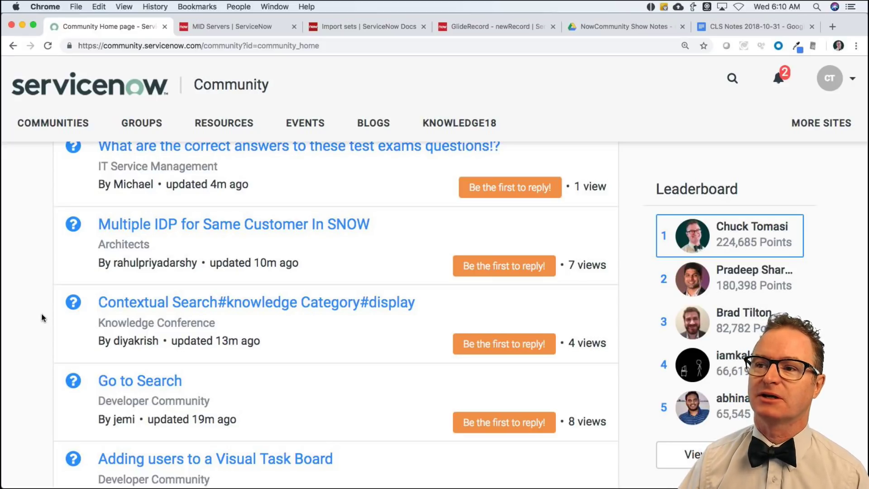
scroll(36, 320, down, 3)
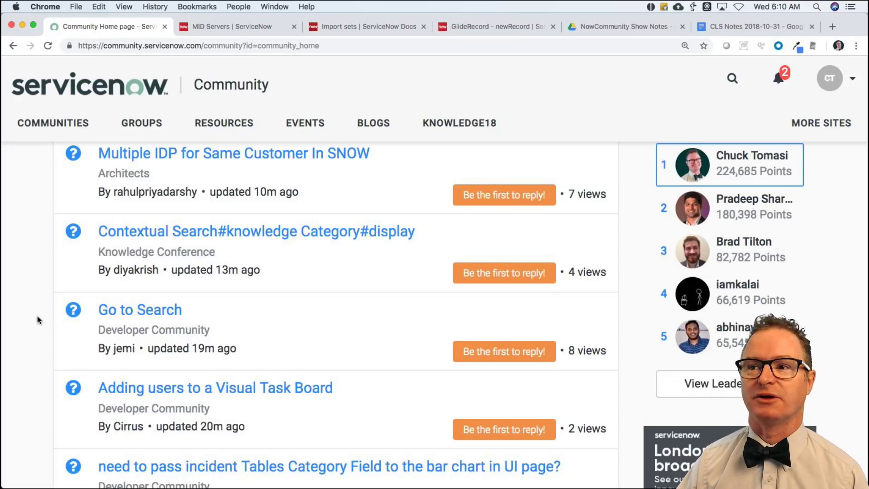
scroll(37, 316, down, 2)
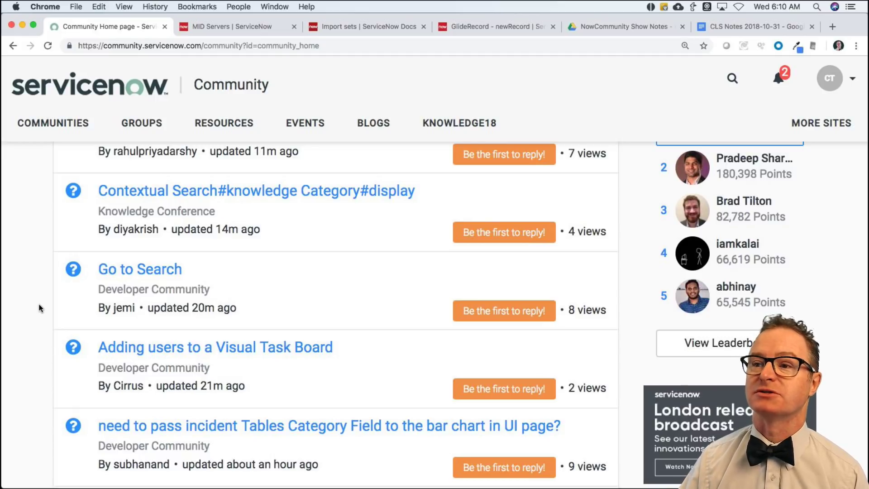
scroll(39, 304, down, 2)
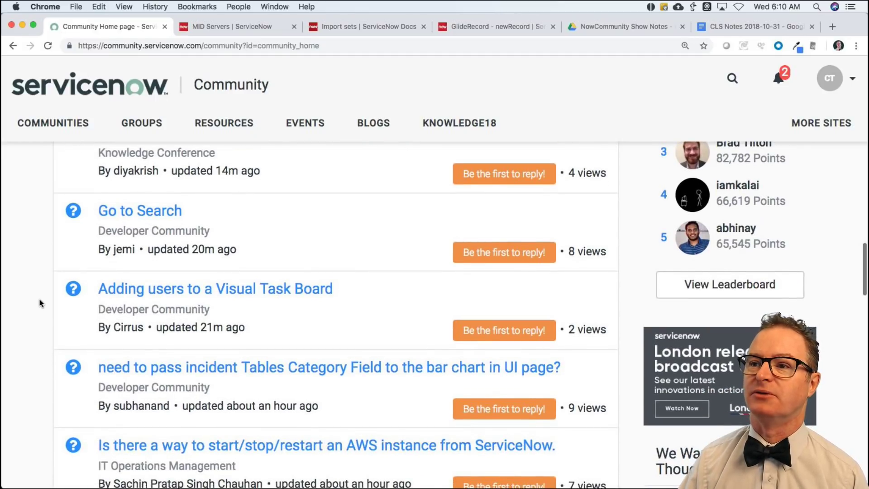
Open the 'Go to Search' sort-order question in its own tab and read it to the footer.
super+click(119, 215)
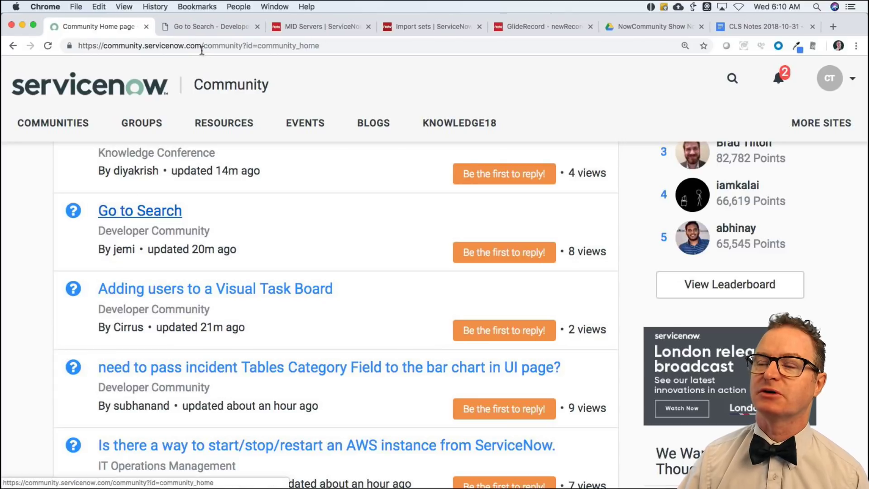
click(172, 26)
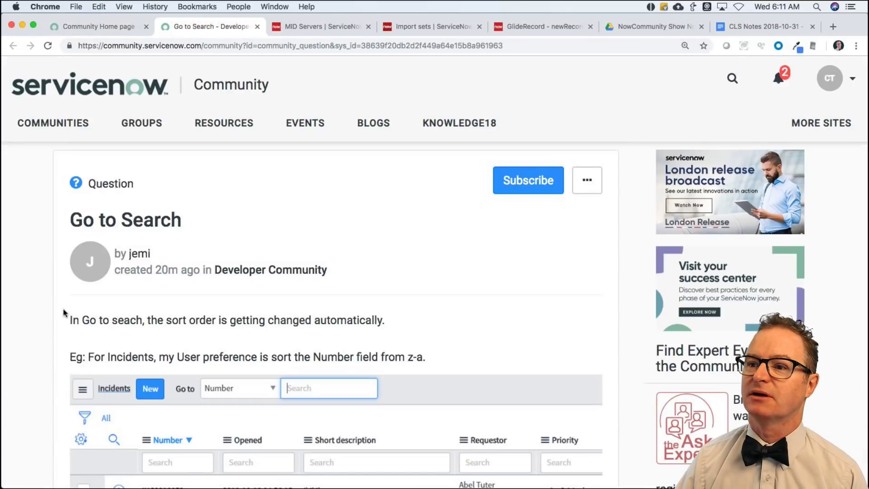
scroll(59, 333, down, 2)
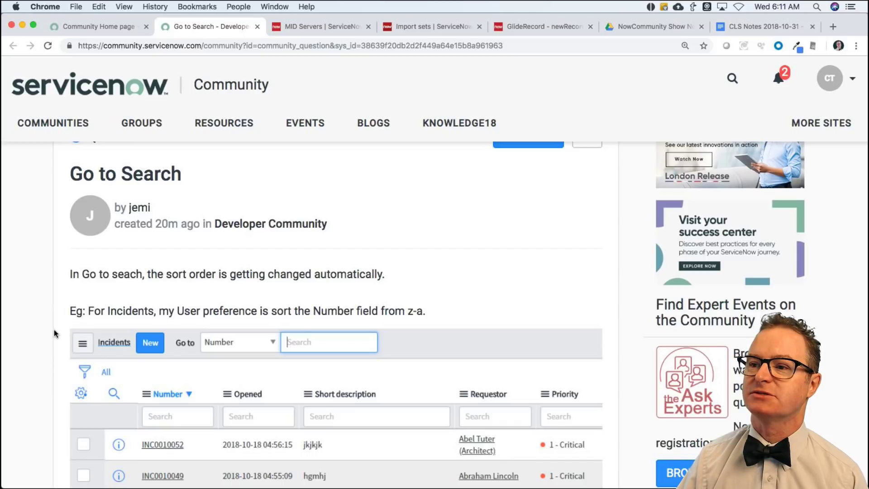
scroll(54, 329, down, 2)
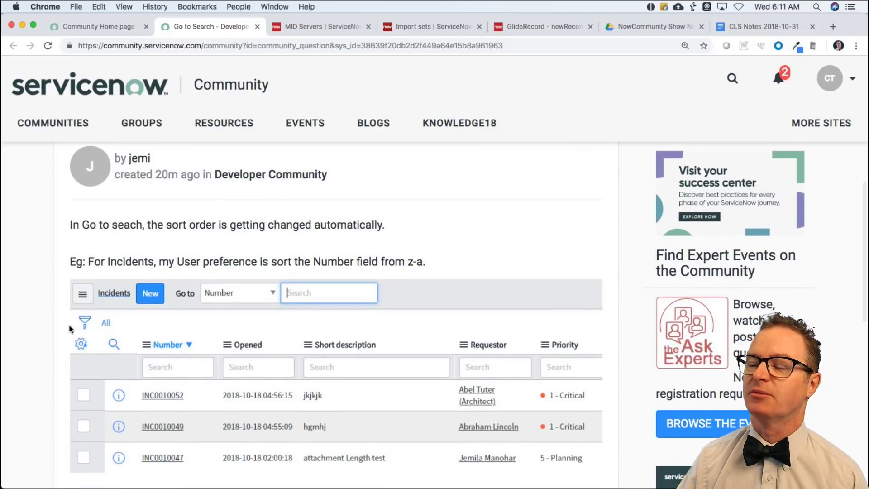
scroll(381, 272, down, 2)
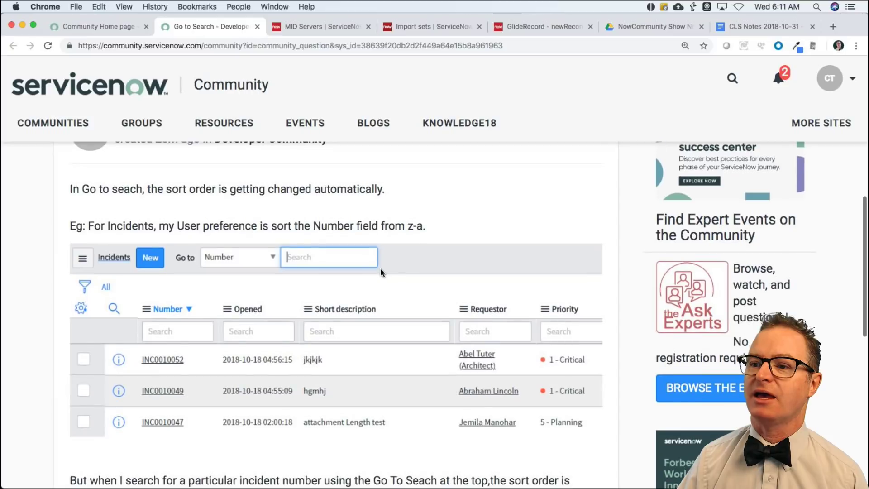
scroll(381, 272, down, 10)
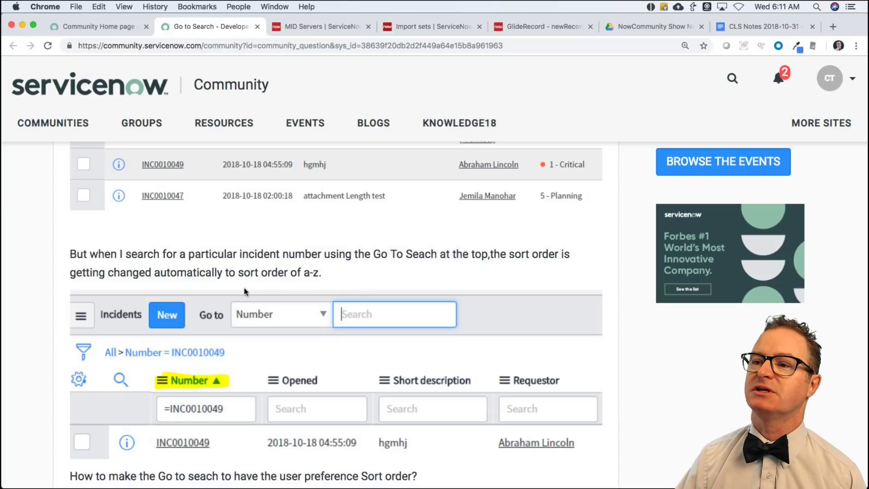
scroll(247, 286, down, 5)
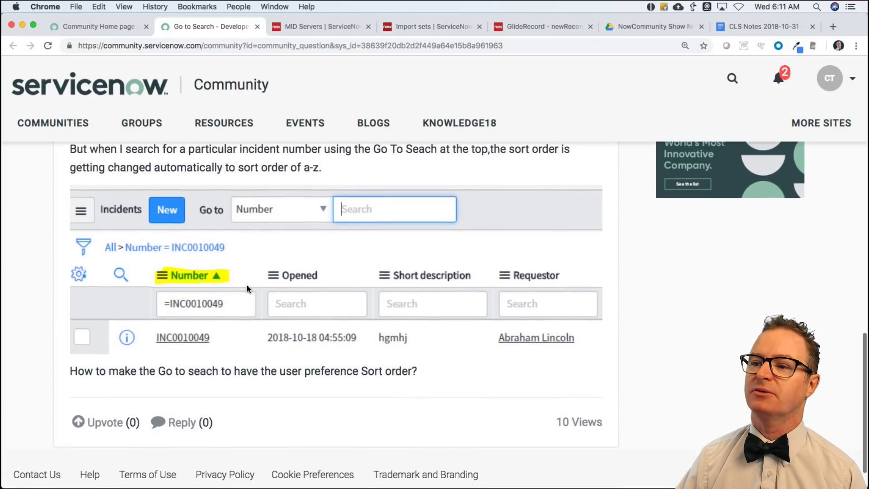
scroll(246, 284, down, 2)
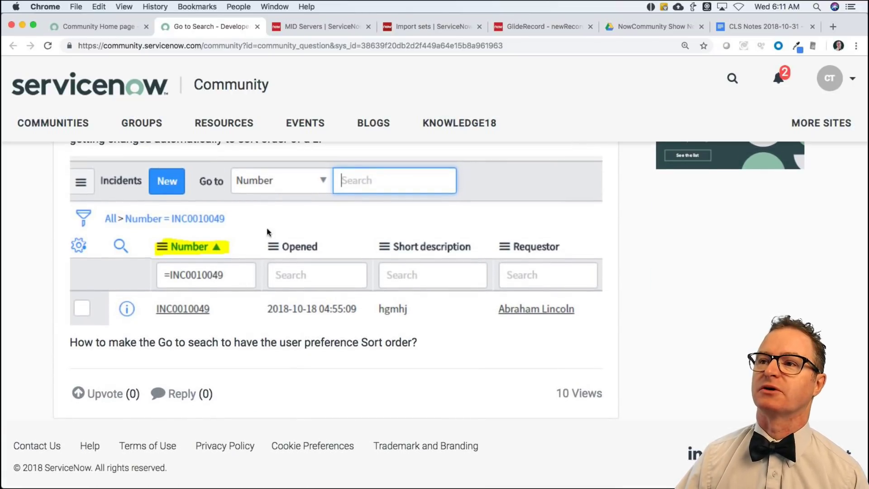
Log back into the expired MID Servers session with the user name and password.
click(313, 27)
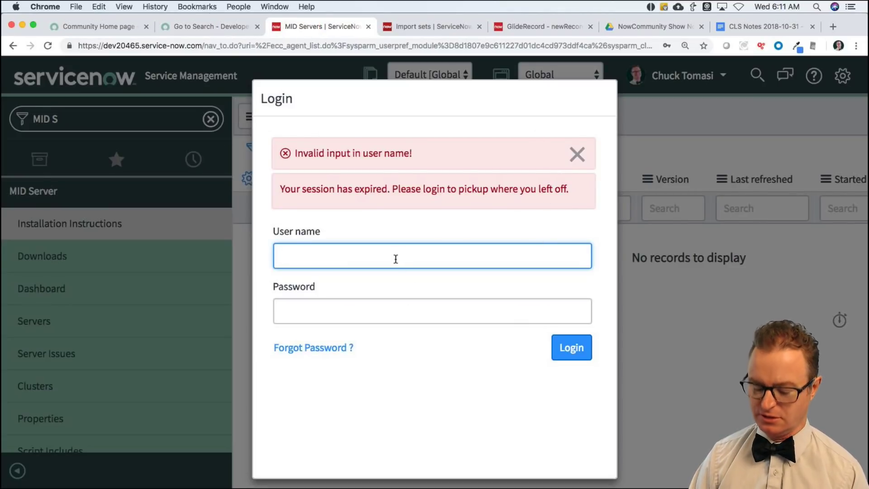
text(chcuk)
key(BackSpace)
key(BackSpace)
key(BackSpace)
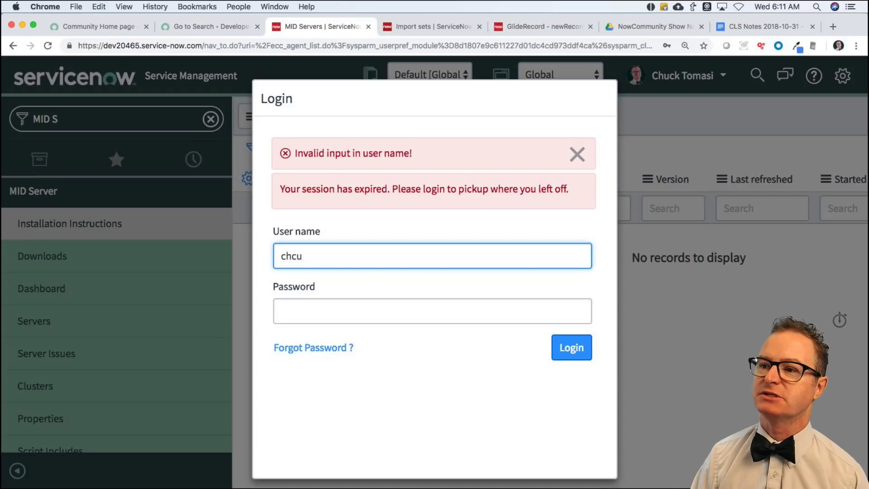
text(uck.tomasi)
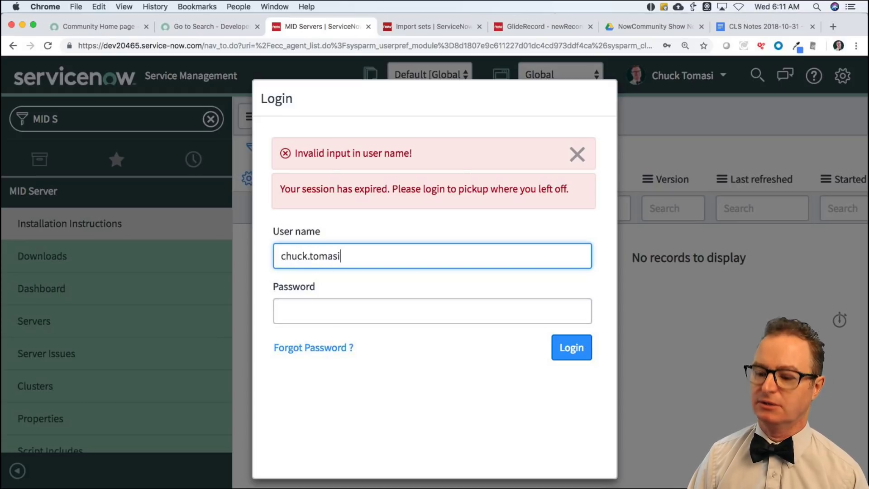
key(Tab)
text(**********)
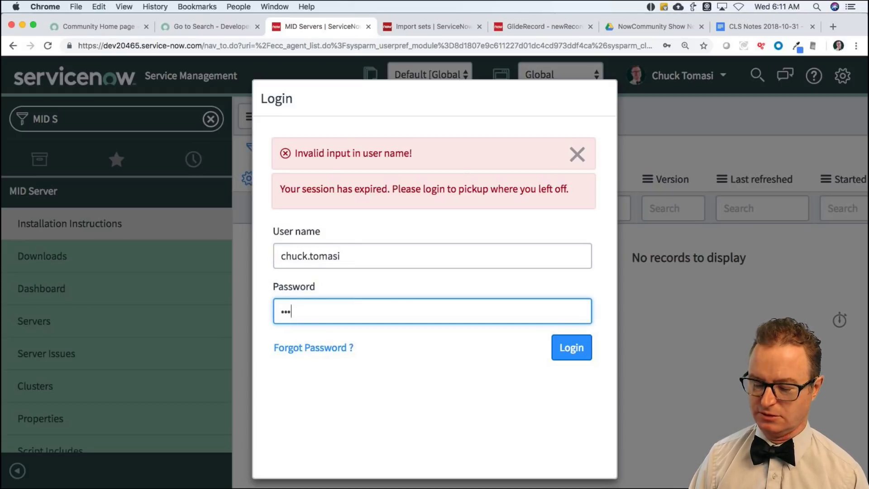
key(Return)
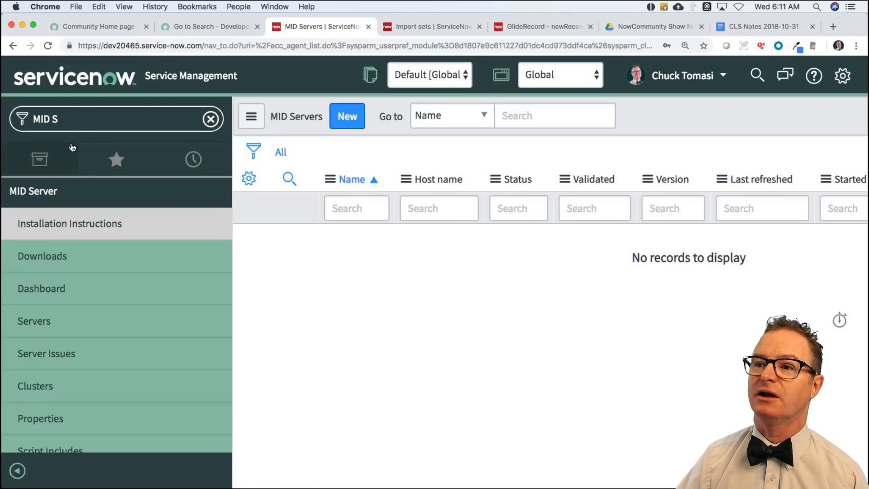
Filter the navigator for 'incident' and open the Incident > Open list.
click(130, 117)
key(shift+Left)
key(shift+Left)
text(in)
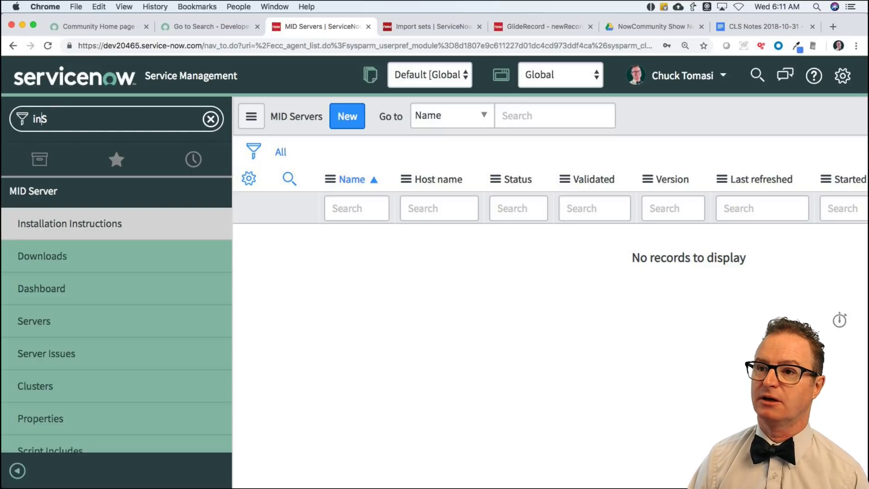
text(ci)
key(super+a)
text(incident)
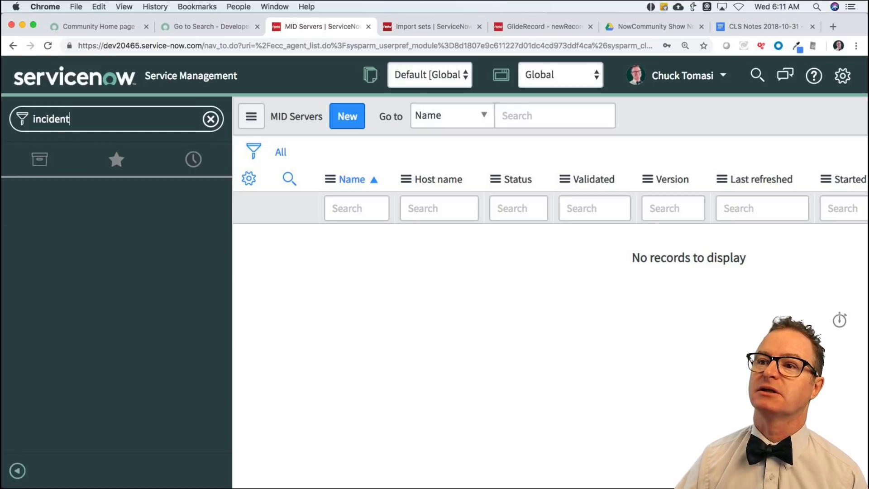
scroll(103, 384, down, 2)
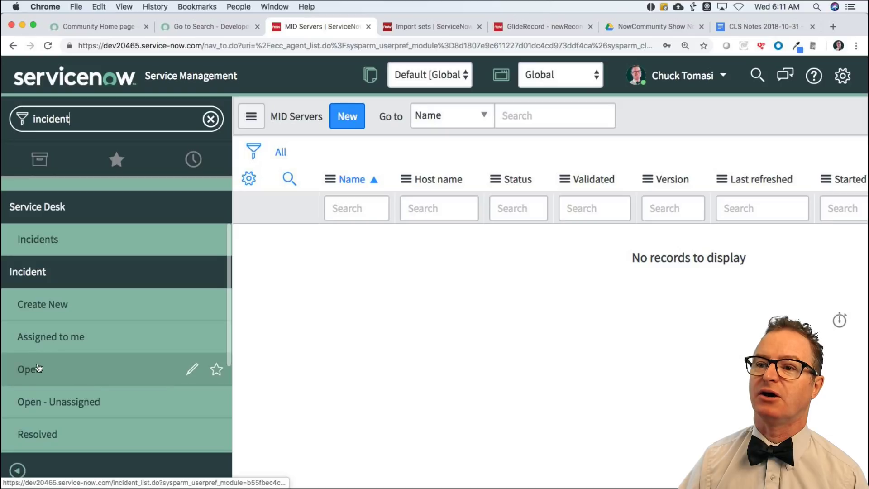
click(33, 369)
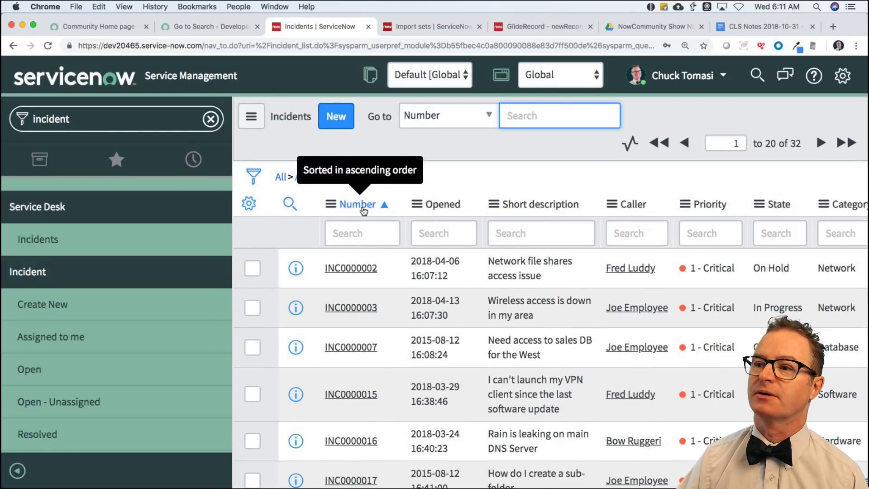
Sort the open incidents by Number descending, INC0010011 first.
right_click(363, 211)
key(Escape)
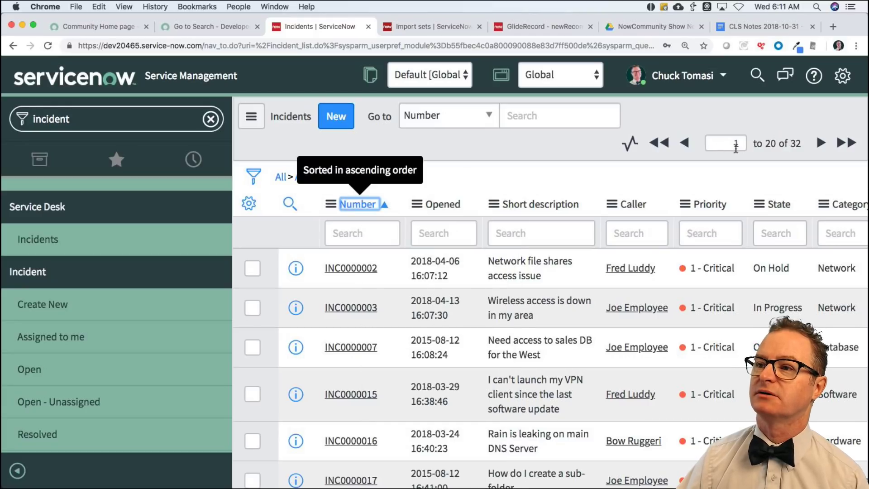
click(383, 208)
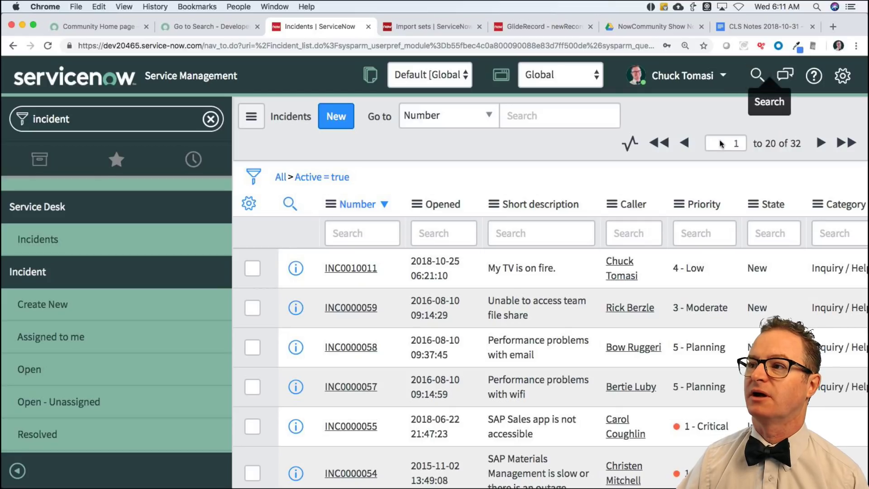
Globally search 'performance', open the Incidents (3) results, then return to the Community question.
click(757, 78)
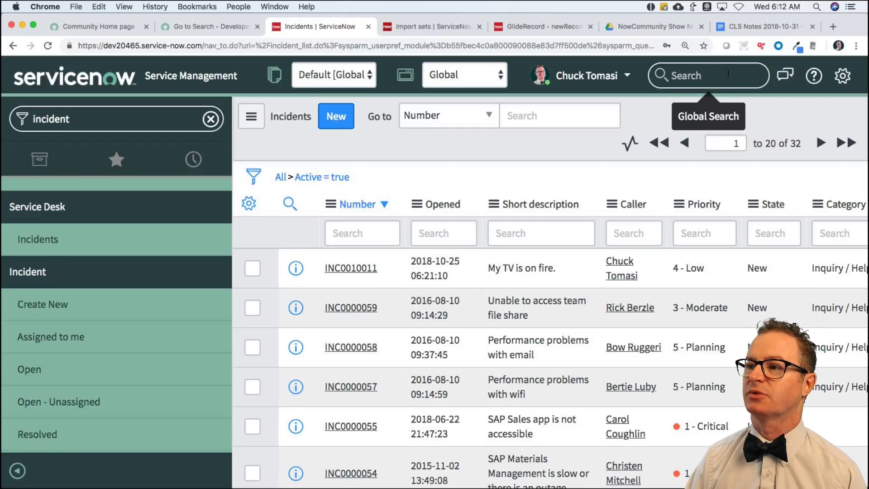
text(performance)
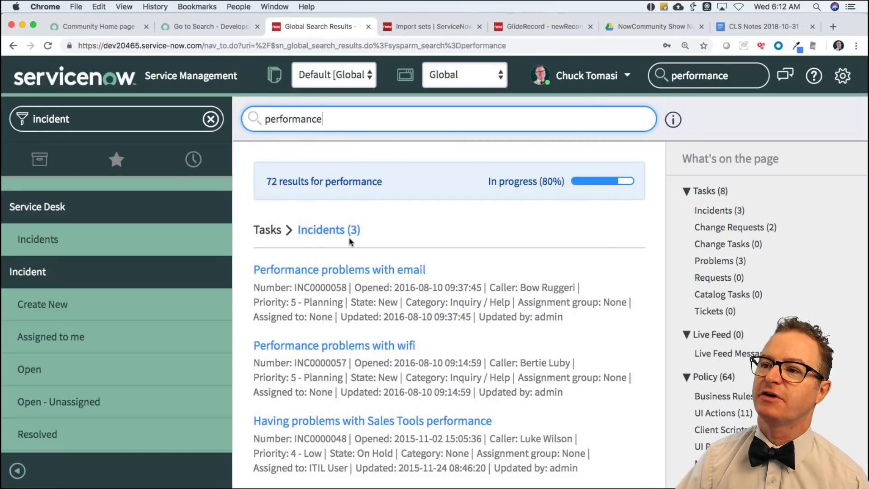
click(329, 229)
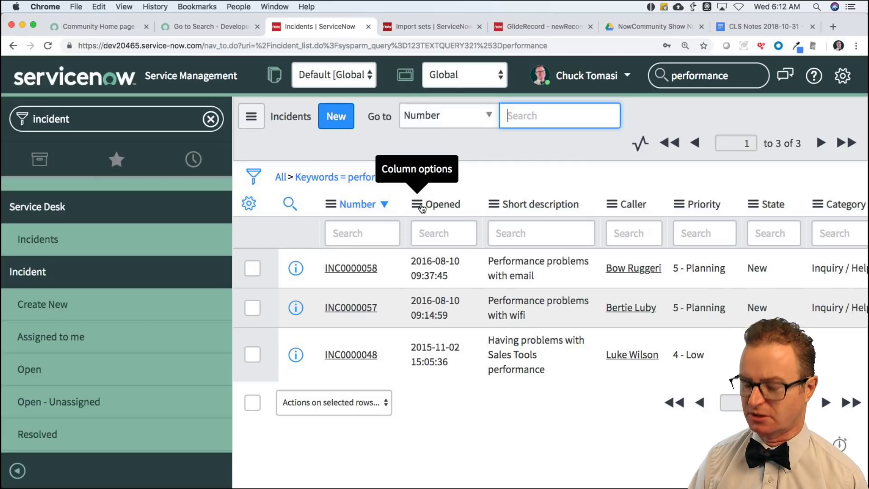
key(ctrl+shift+Tab)
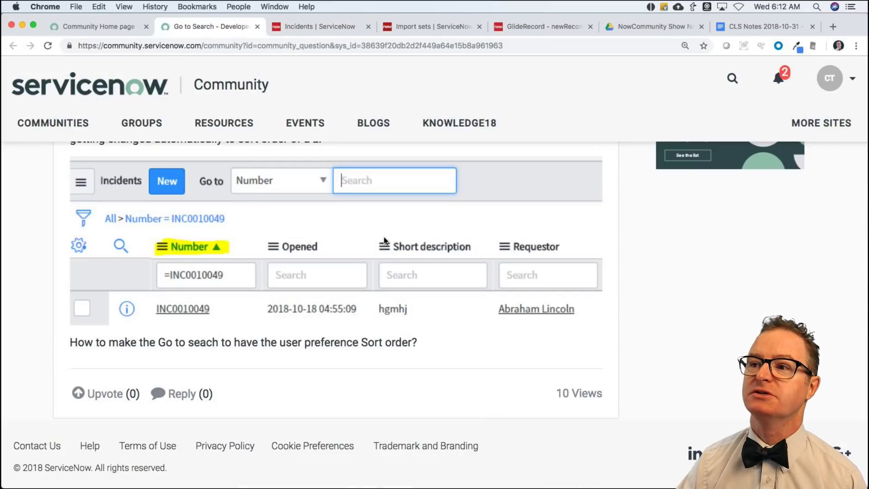
Review the Go to search question's screenshots, then return to the Incidents tab.
scroll(384, 238, up, 4)
scroll(384, 237, up, 3)
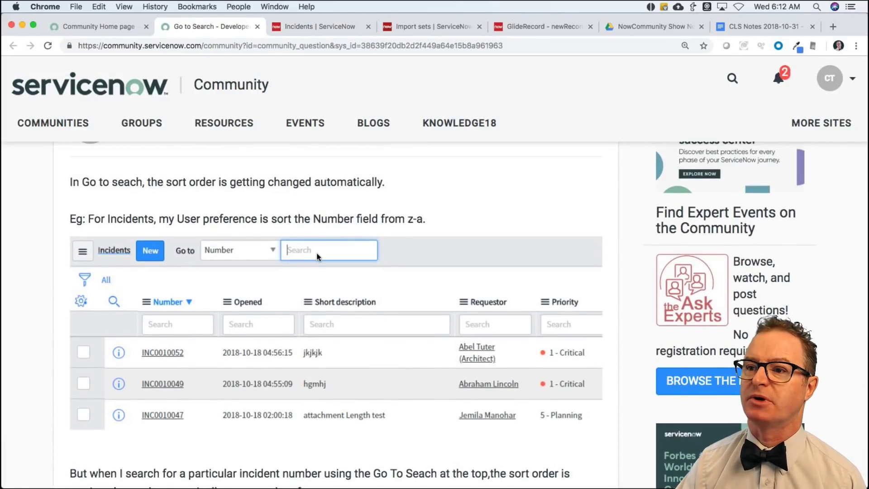
scroll(234, 280, down, 5)
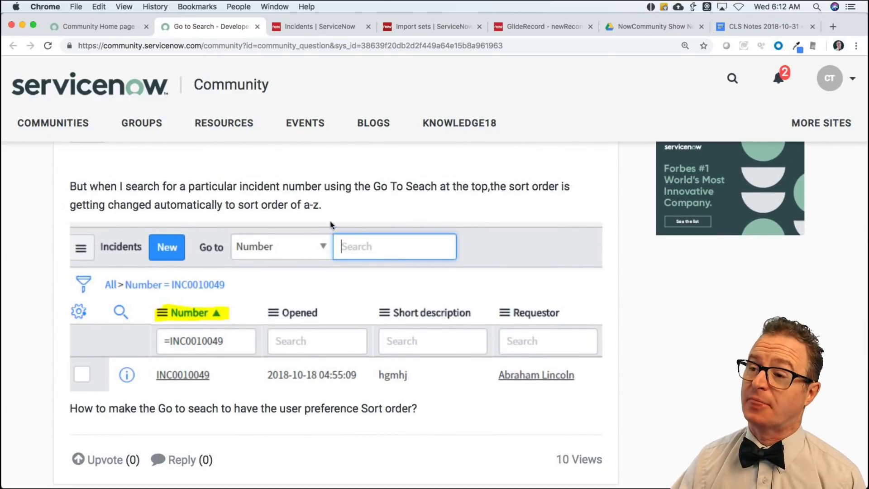
click(321, 30)
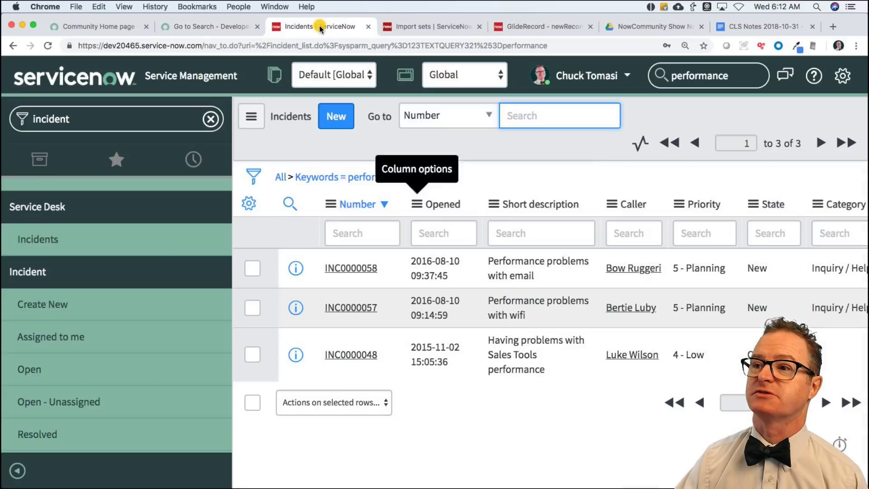
Clear the 'performance' filter and use Go to on Number for INC0010011.
click(280, 176)
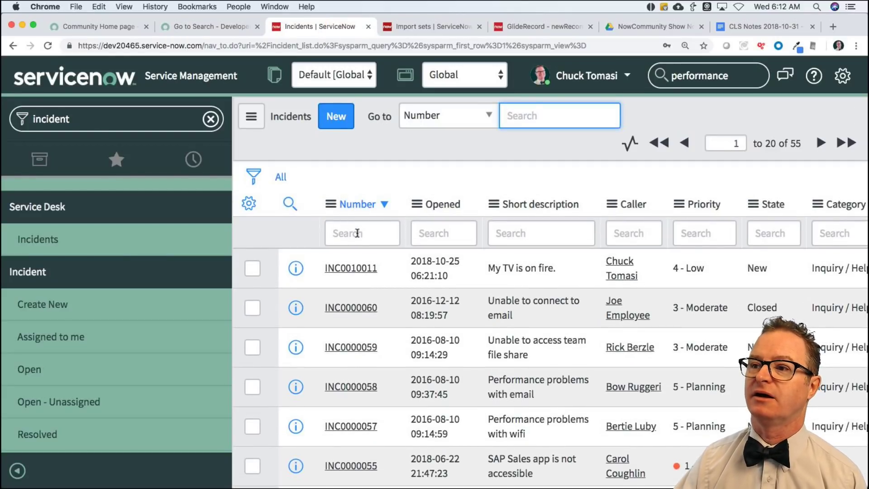
click(357, 236)
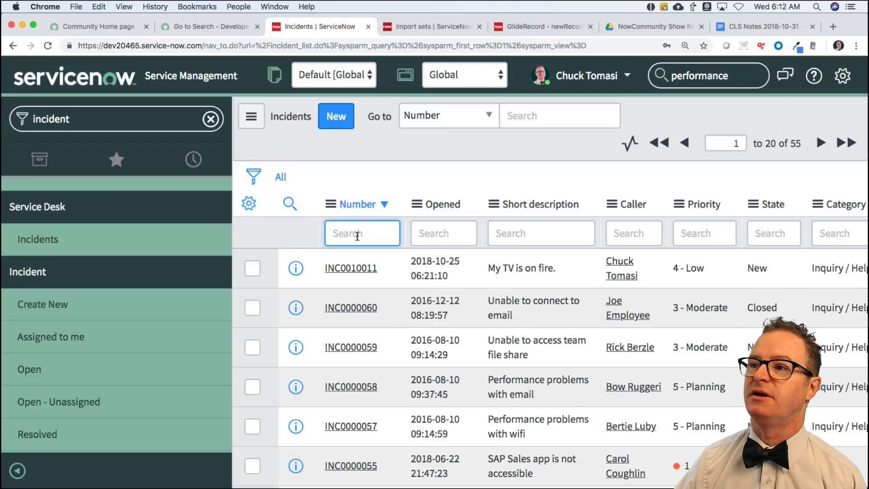
click(546, 122)
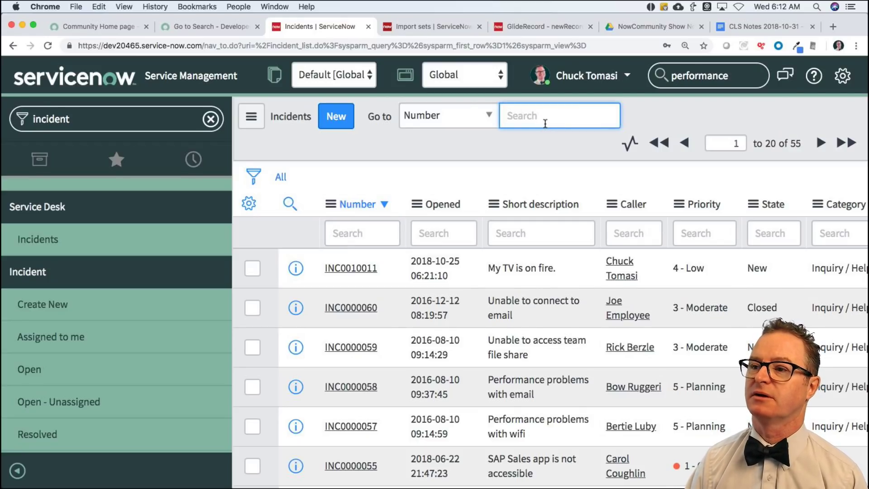
text(INC)
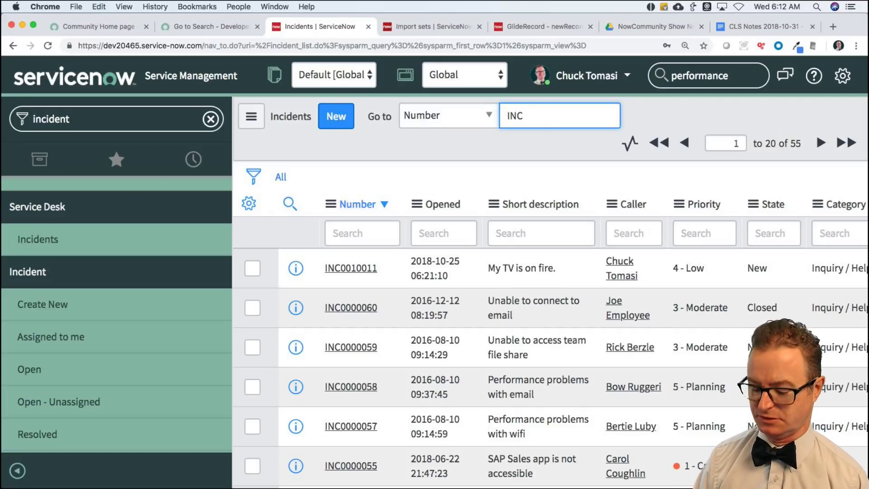
text(0010011)
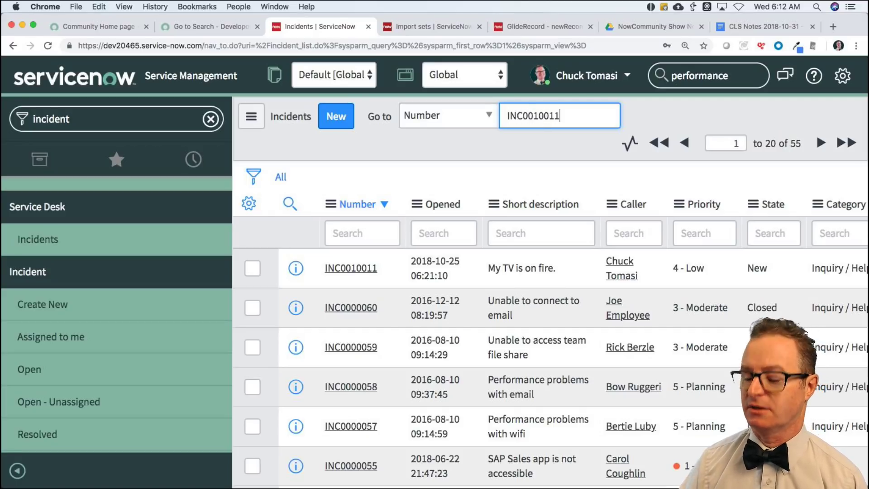
key(Return)
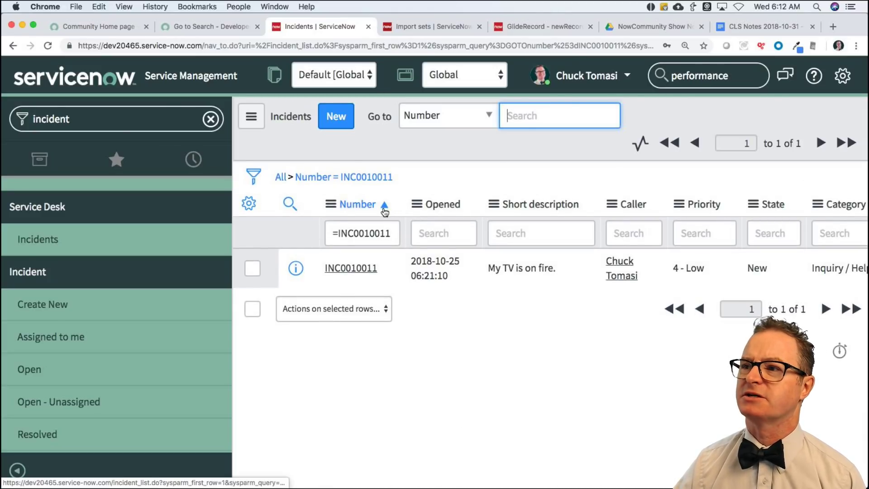
Show all incidents, sort Number descending, and Go to '%1' for numbers ending in 1.
click(281, 177)
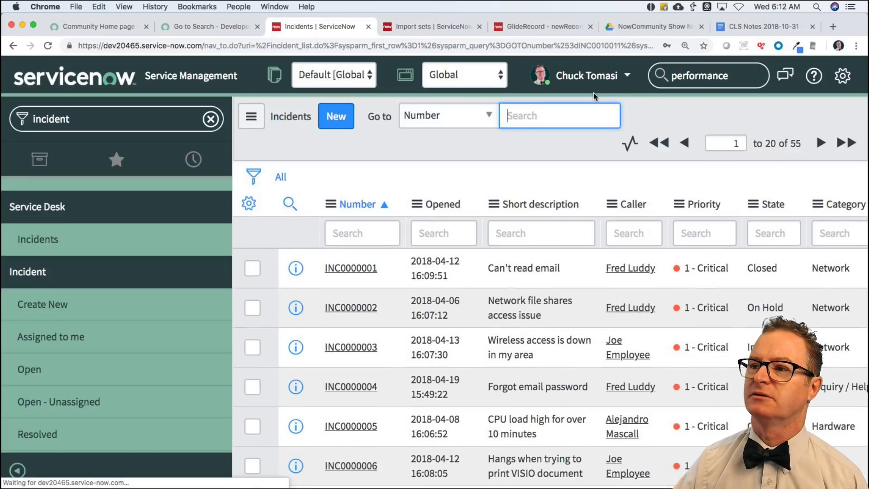
click(383, 205)
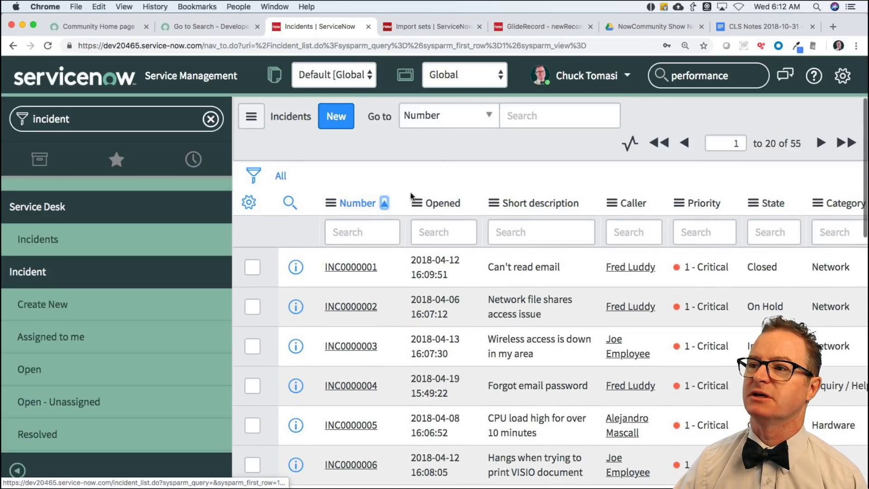
click(536, 120)
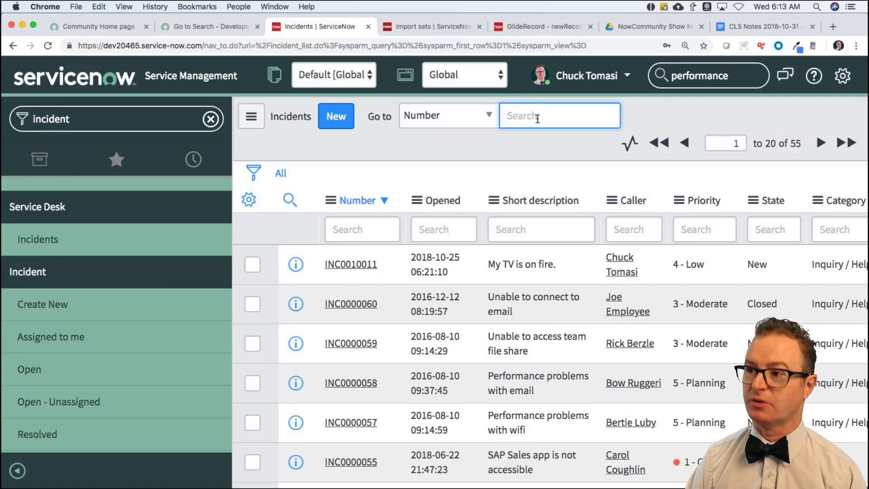
text(%1)
key(Return)
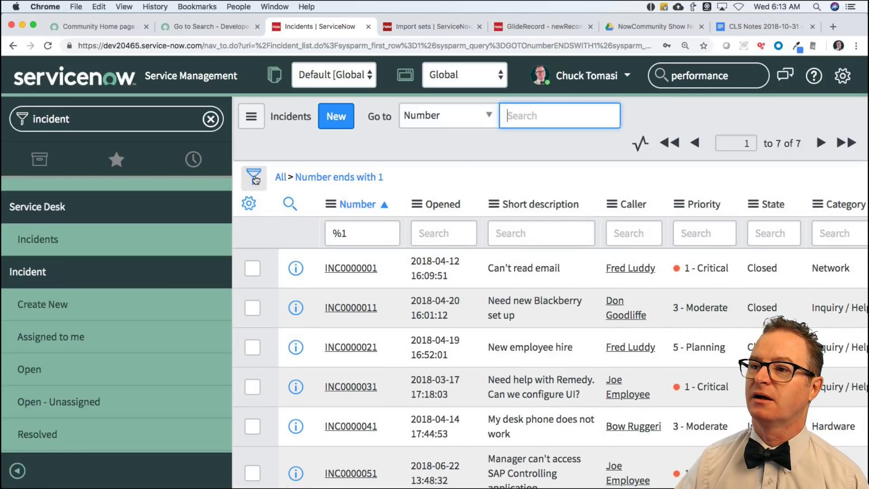
Switch Go to to Short description, search "*nauk'", then clear back to all 55 incidents.
click(281, 177)
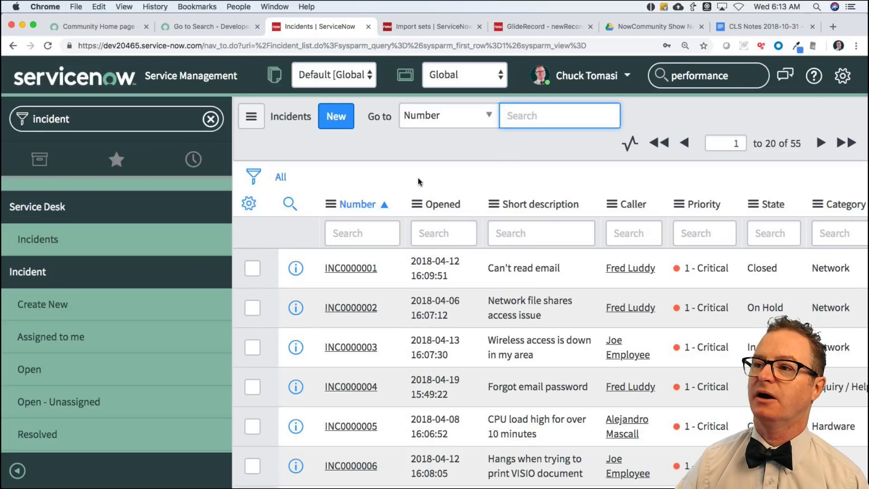
click(481, 122)
click(473, 144)
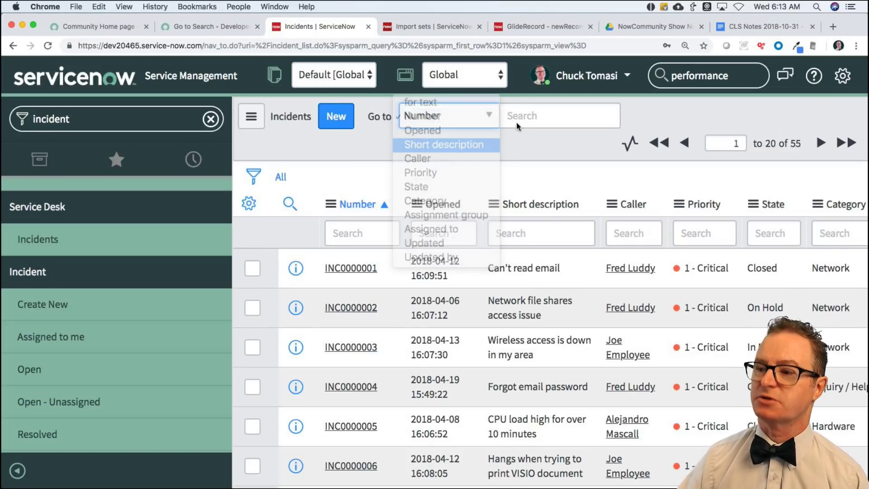
text(*nauk')
key(Return)
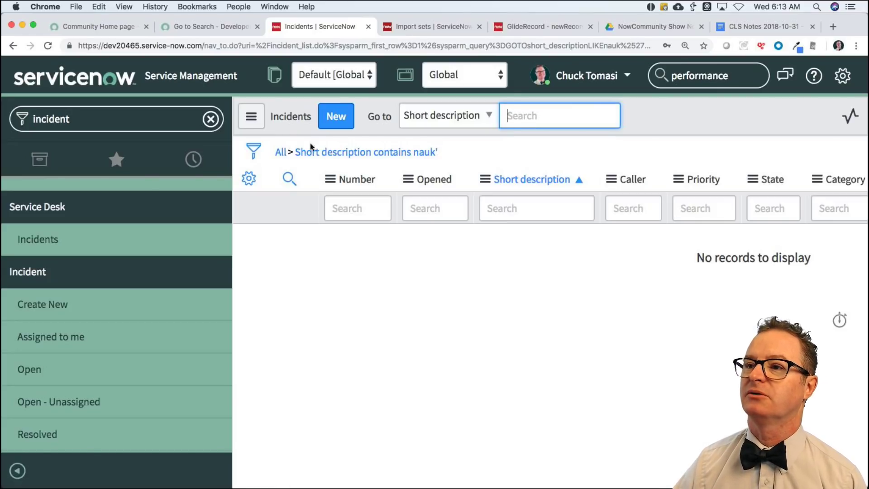
click(280, 152)
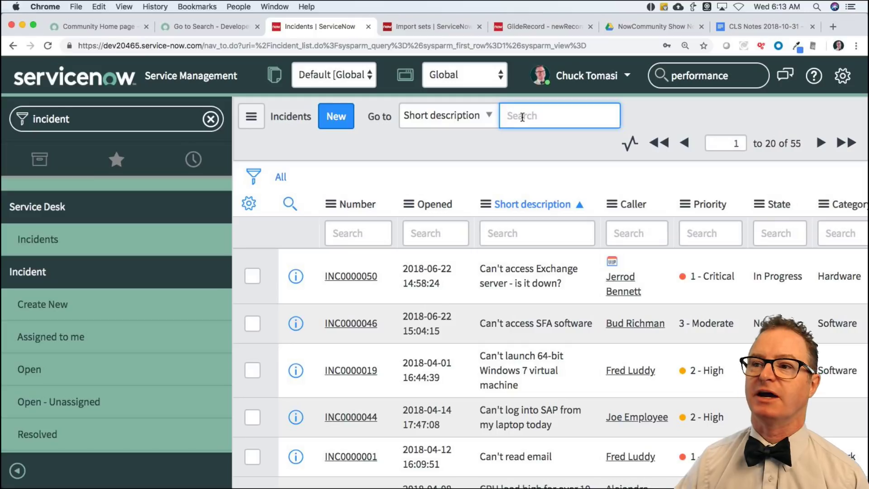
click(127, 119)
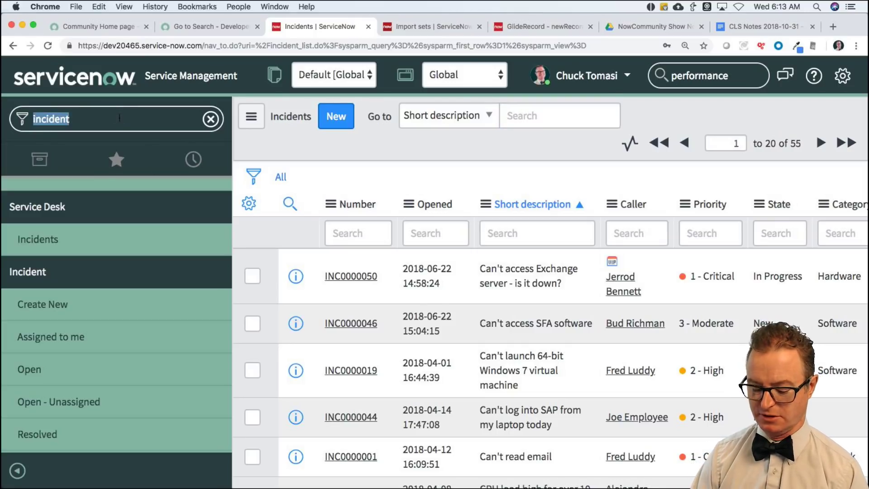
text(sys_user_p)
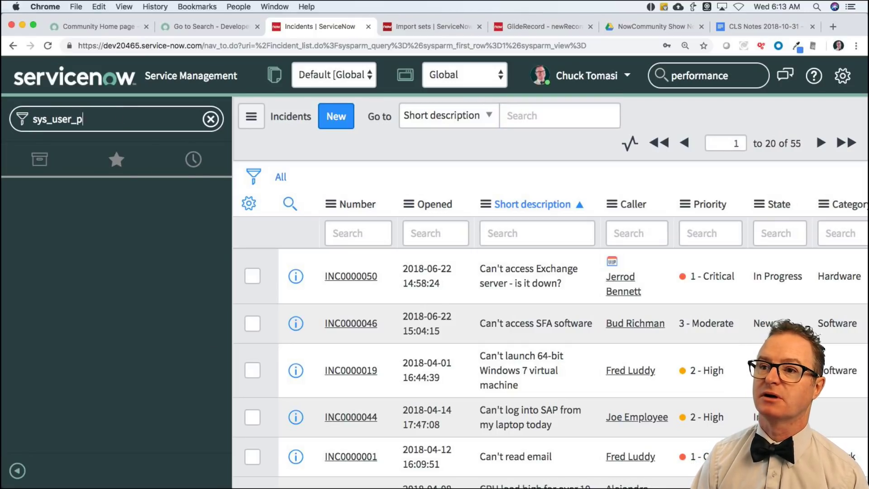
text(reference.list)
key(Return)
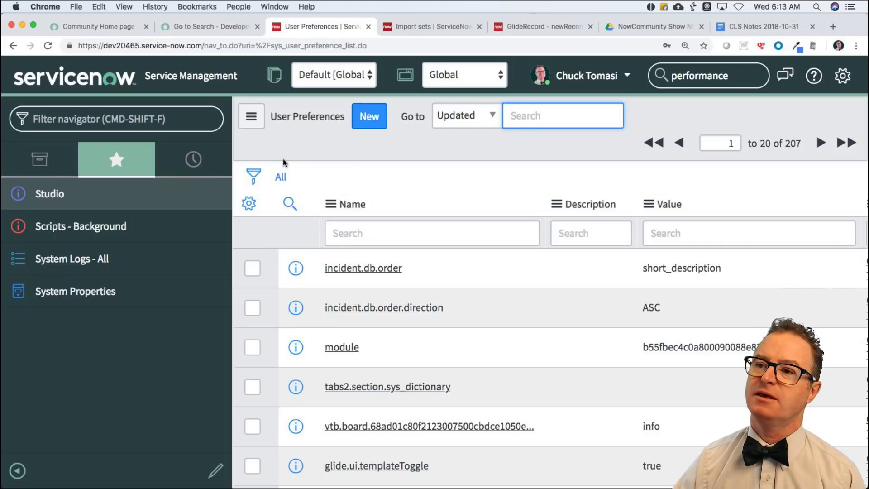
click(123, 119)
text(incident.list)
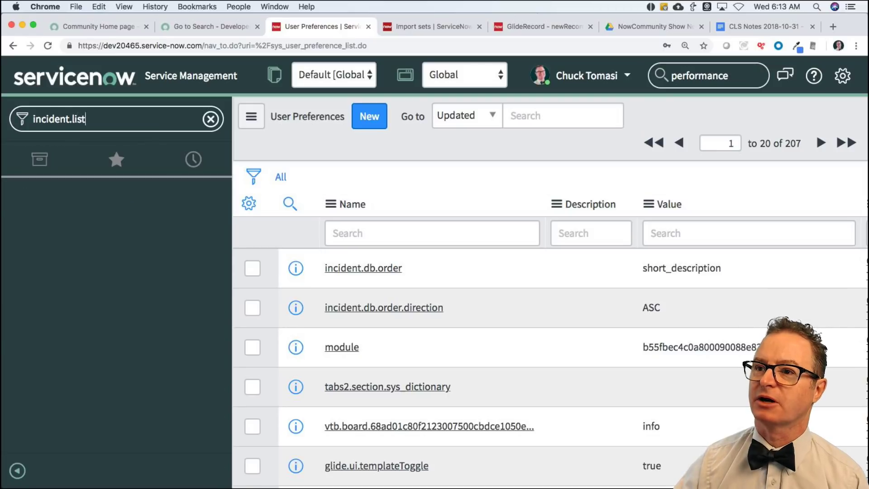
key(Return)
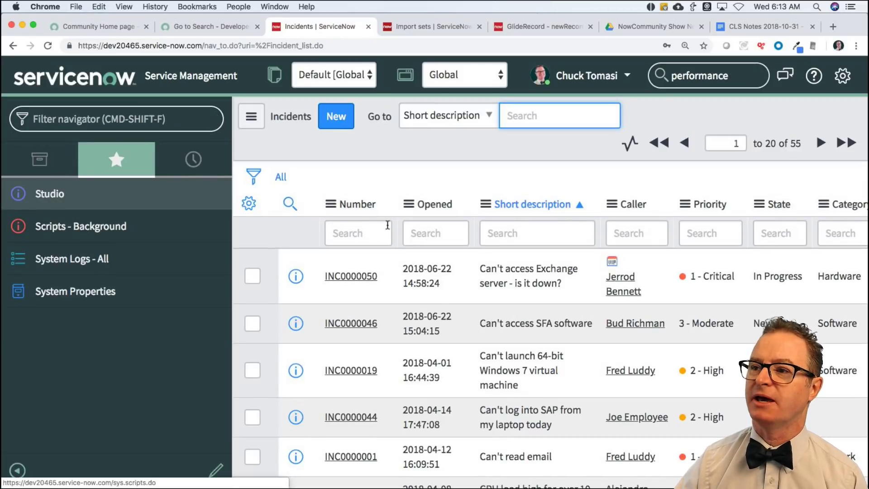
Sort incidents by Number descending and filter the Number column with %1 to show seven records.
click(350, 207)
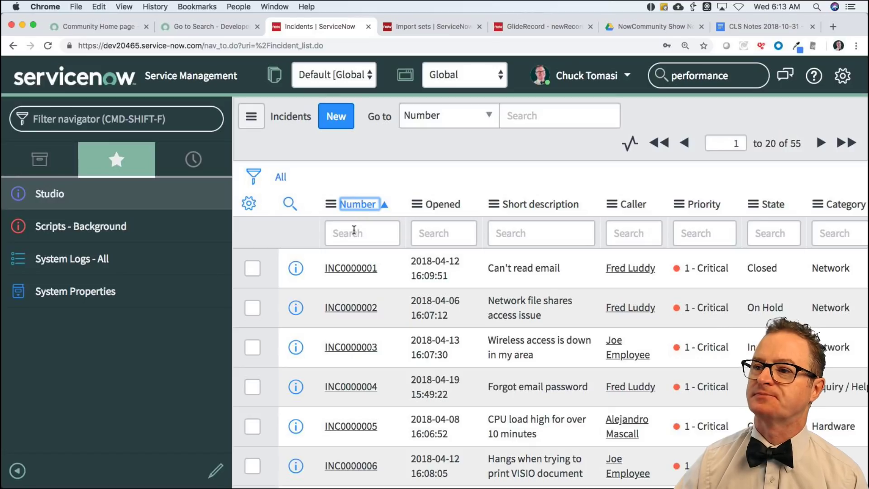
click(362, 208)
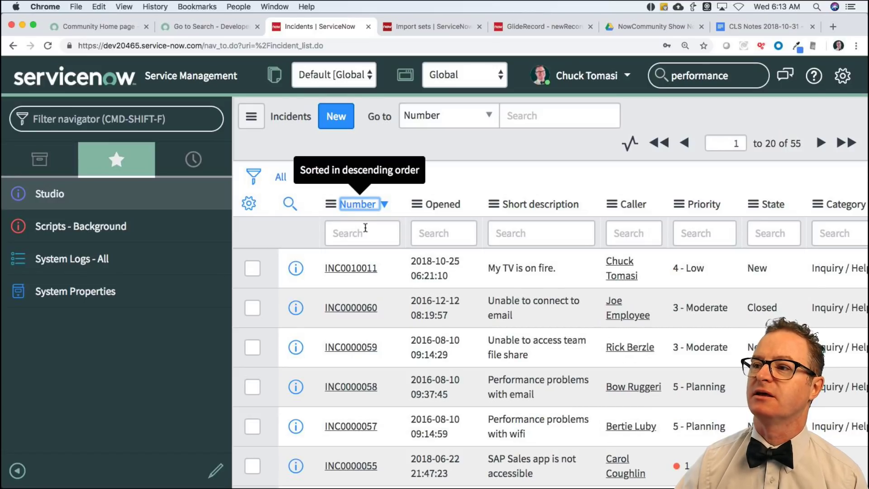
click(365, 232)
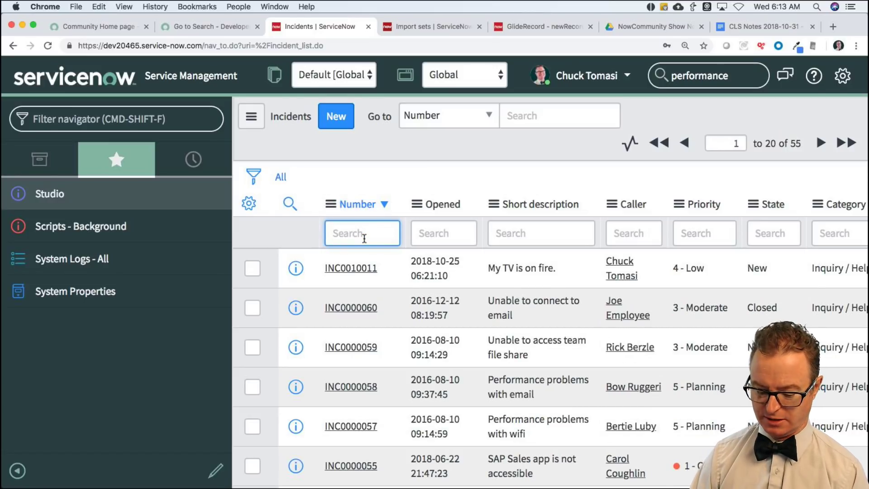
text(%1)
key(Return)
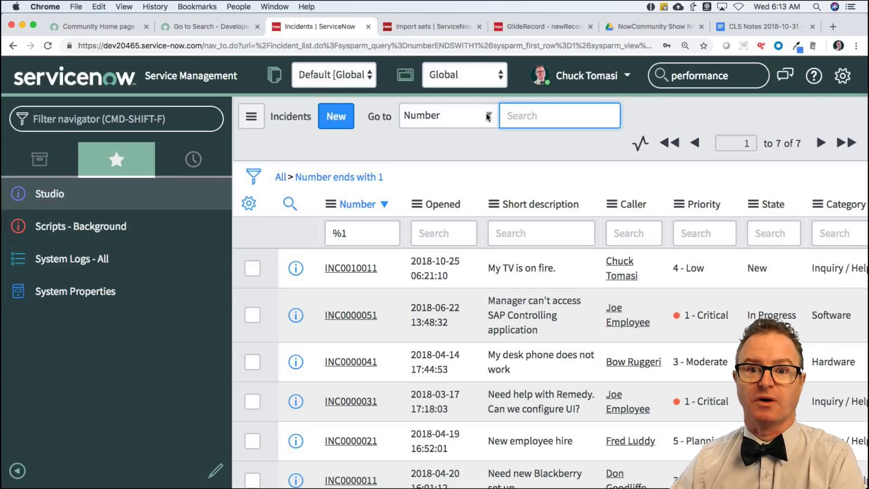
click(456, 113)
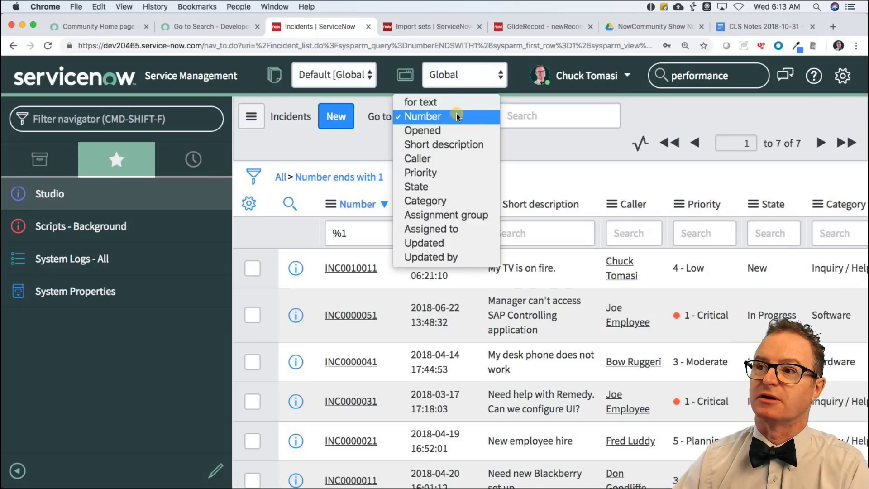
Sort the filtered incidents by Short description z to a, then by Opened ascending.
click(446, 115)
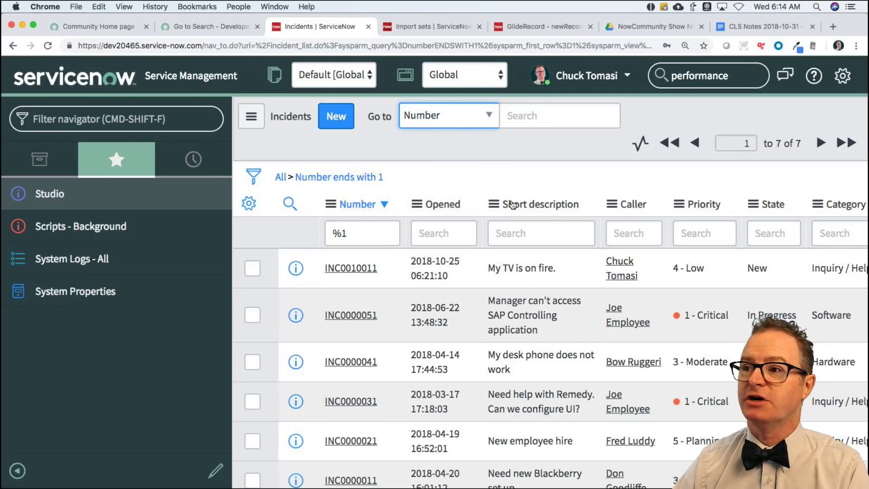
click(493, 203)
click(525, 178)
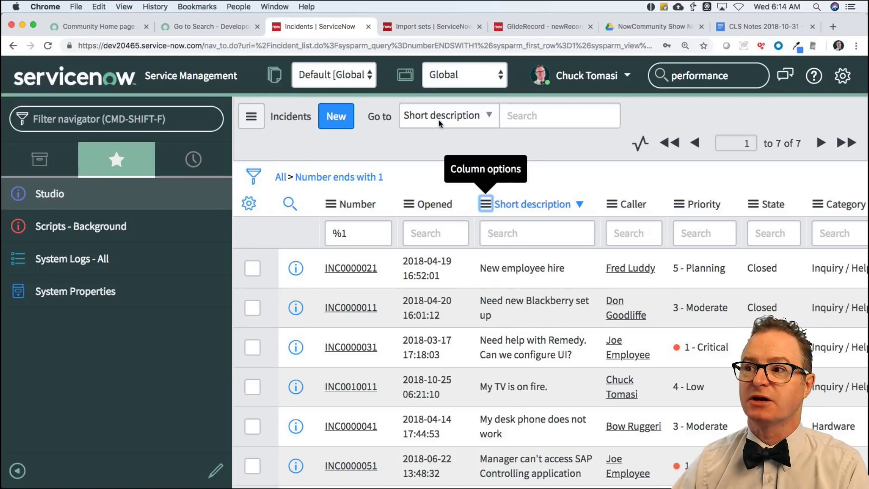
click(338, 201)
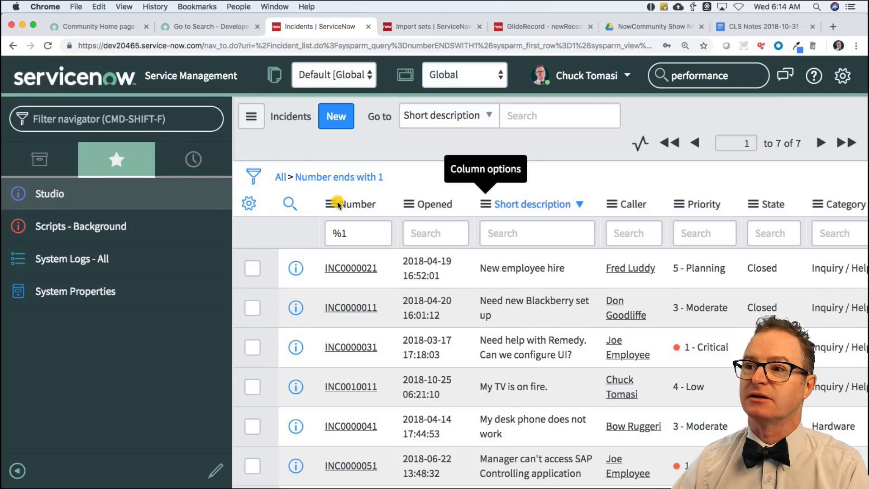
click(407, 204)
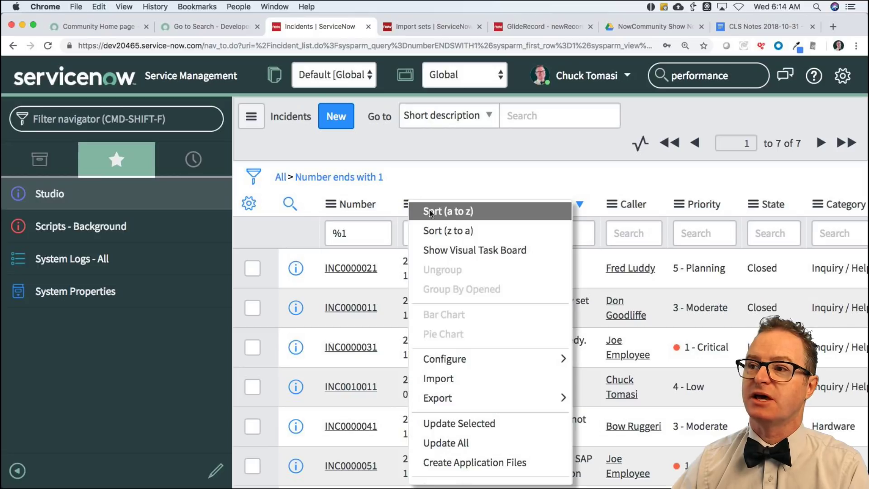
click(450, 211)
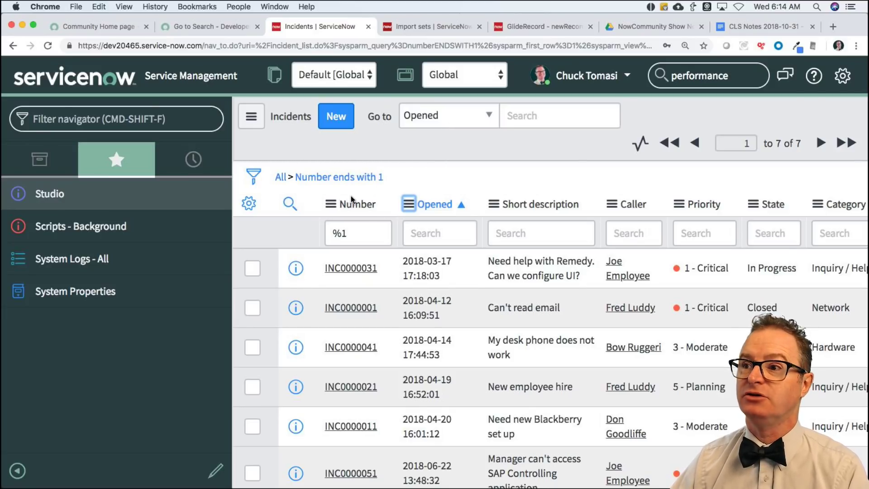
Clear %1 from the Number filter box and screenshot the list header with its column search boxes.
click(354, 237)
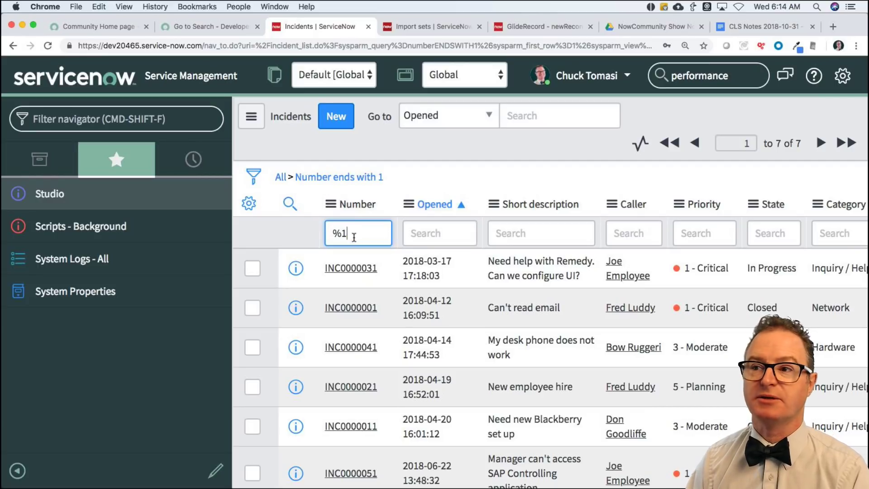
key(BackSpace)
key(BackSpace)
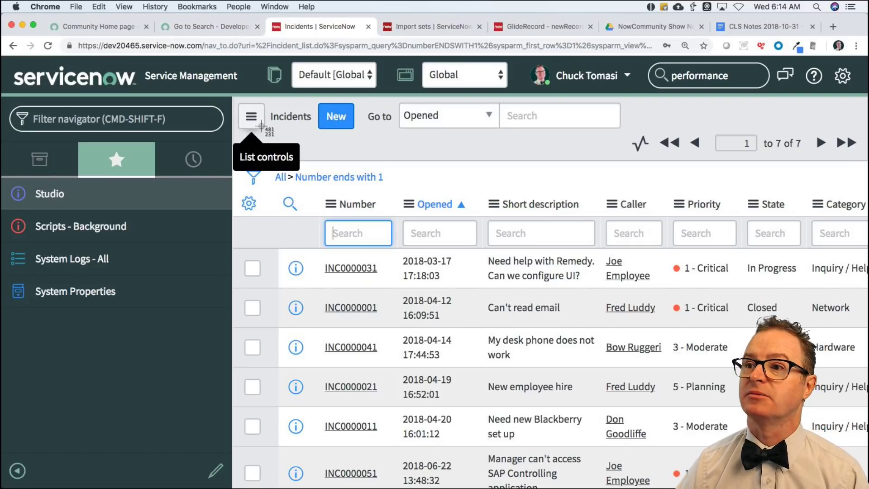
key(super+shift+4)
drag(241, 189, 608, 254)
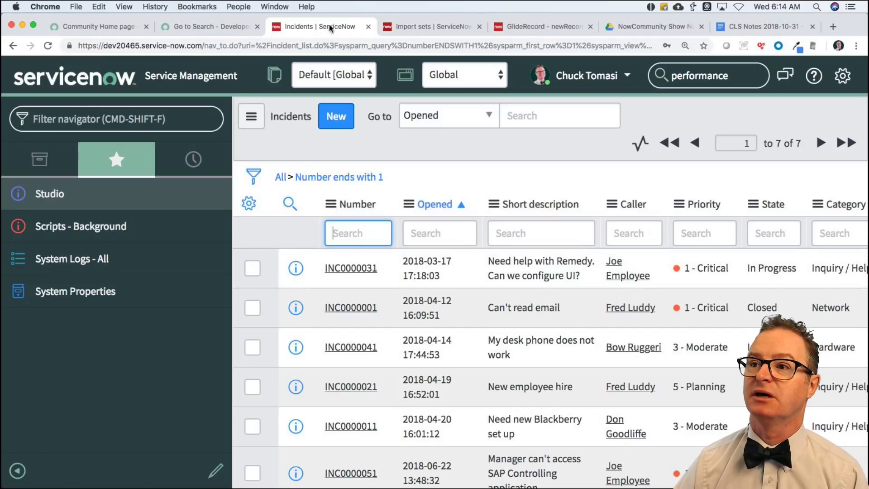
click(228, 28)
Reload the Go to Search question page and start a reply.
scroll(286, 242, down, 3)
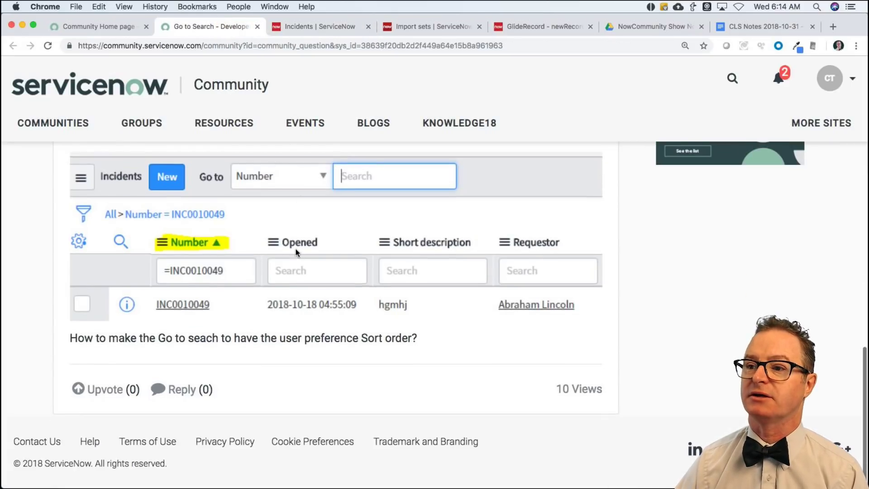
key(super+r)
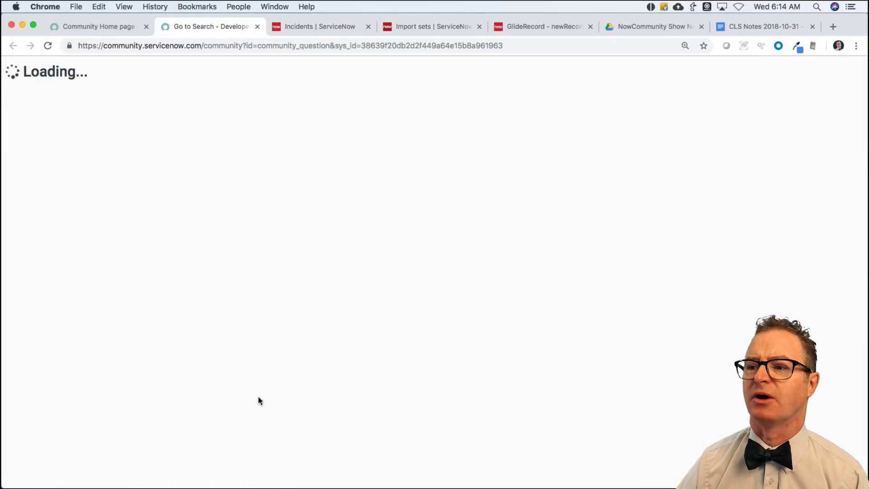
scroll(258, 401, down, 6)
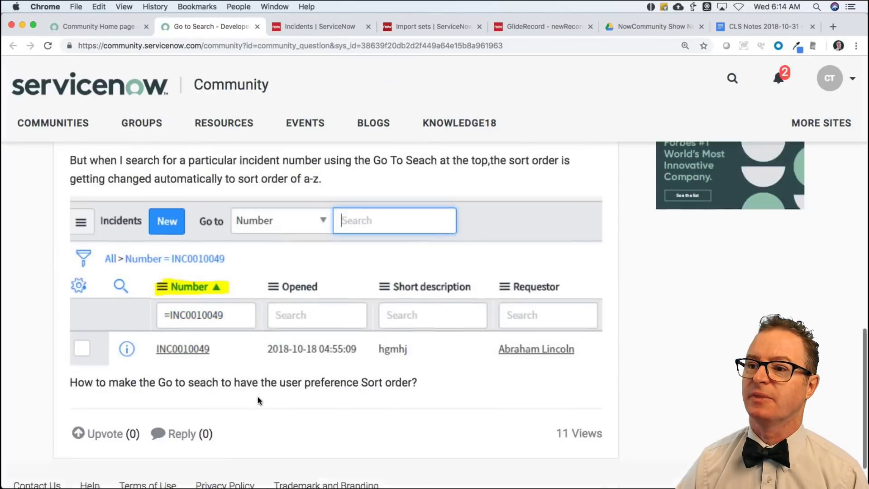
click(183, 391)
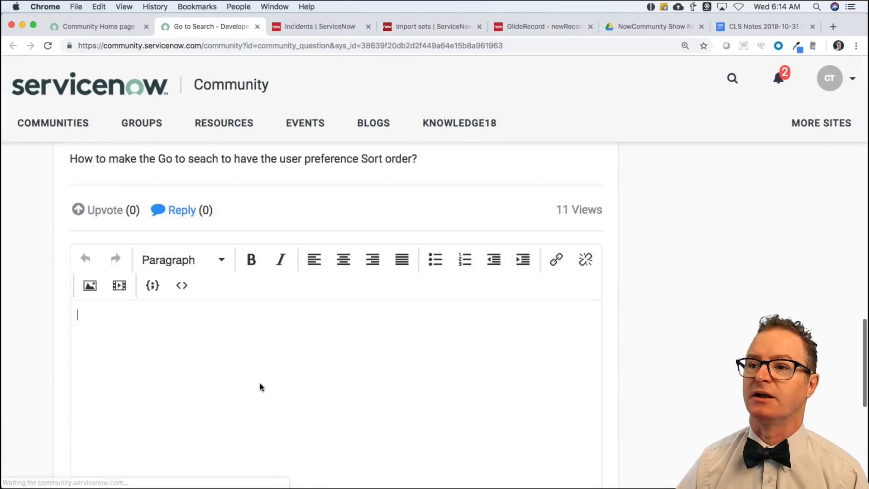
scroll(260, 385, down, 2)
Explain that the top search filter follows the user's sort preference, and recommend the column search filter.
text(The )
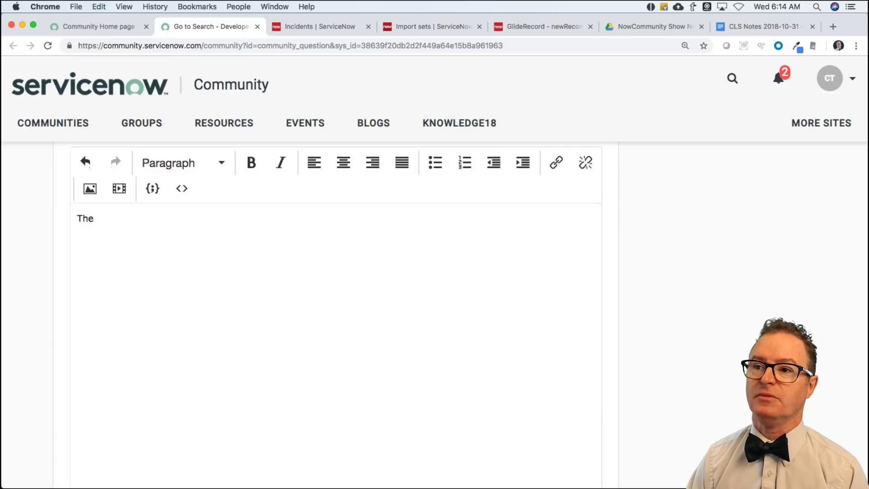
text(search f)
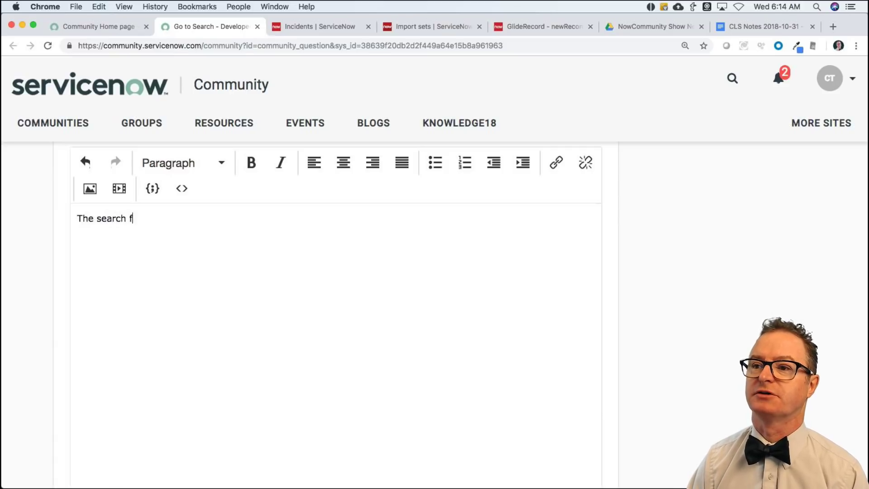
text(ilter on the top is)
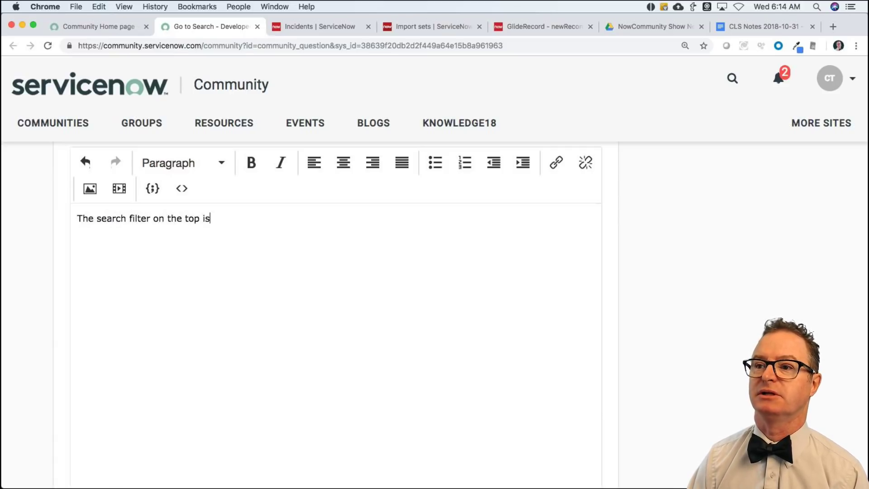
text( linked to the user pr)
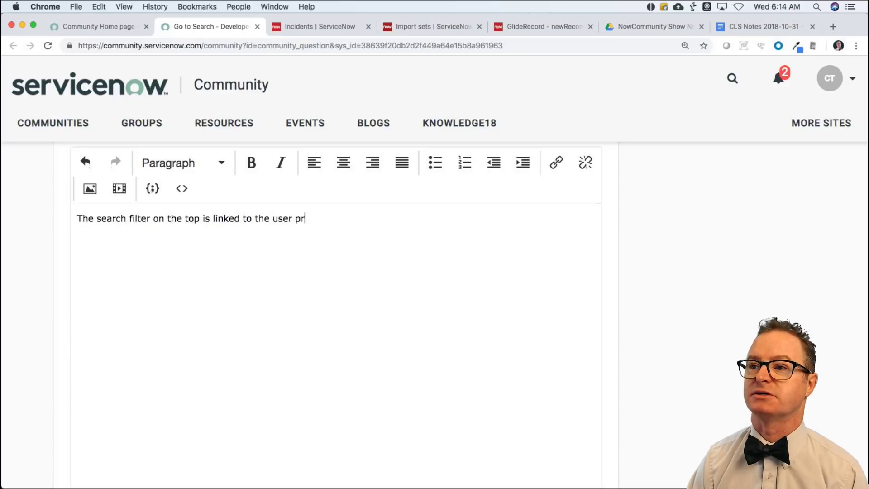
text(ferences.)
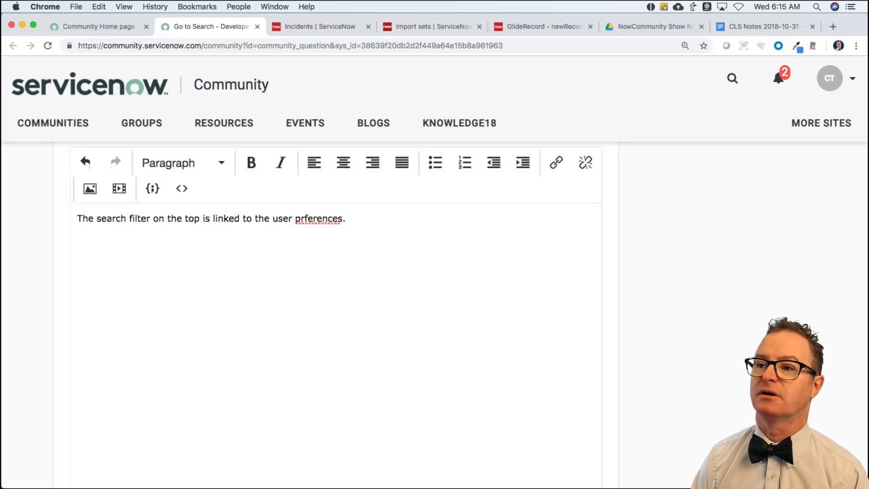
key(BackSpace)
key(BackSpace)
key(BackSpace)
key(BackSpace)
key(BackSpace)
key(BackSpace)
key(BackSpace)
key(BackSpace)
key(BackSpace)
text(efere)
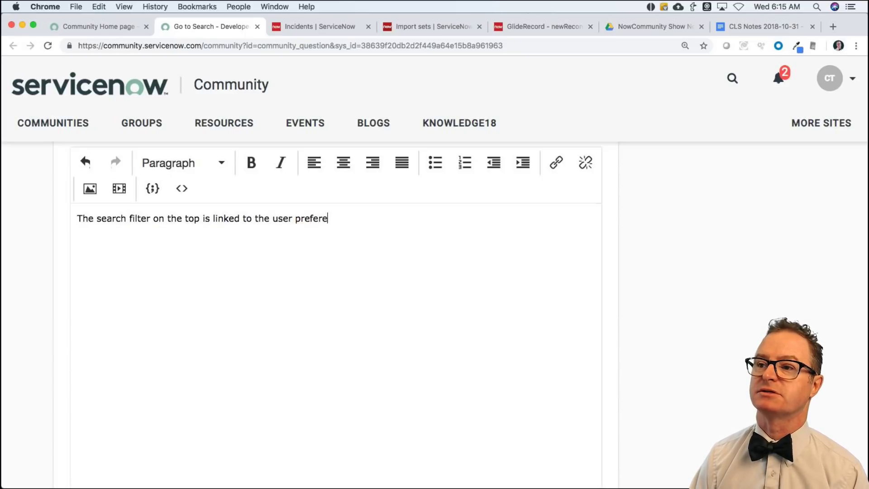
text(nces. If you change the )
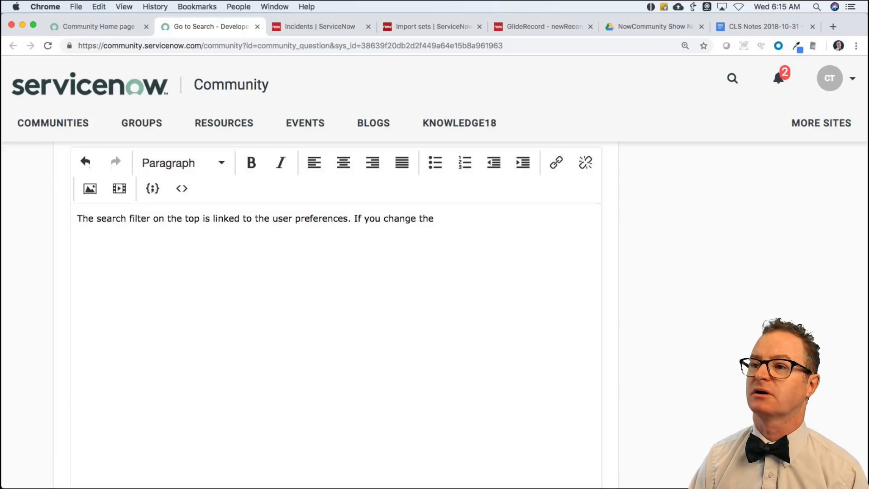
text(column you s)
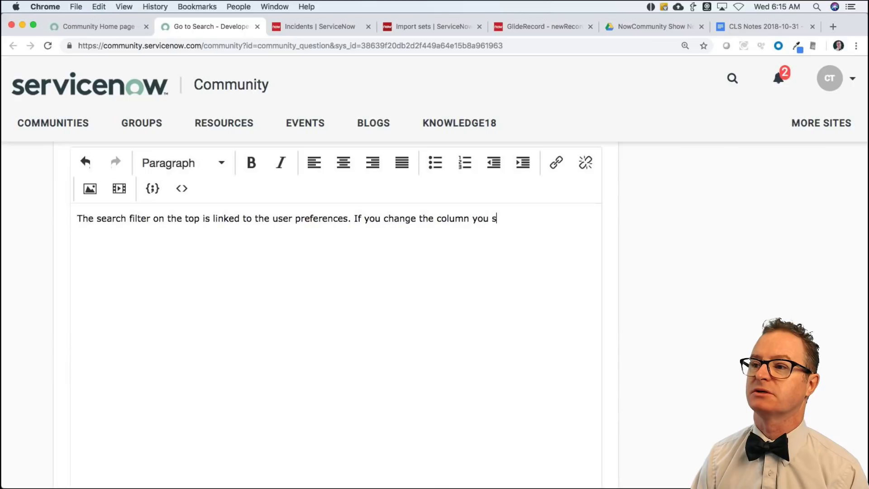
text(ort, the se)
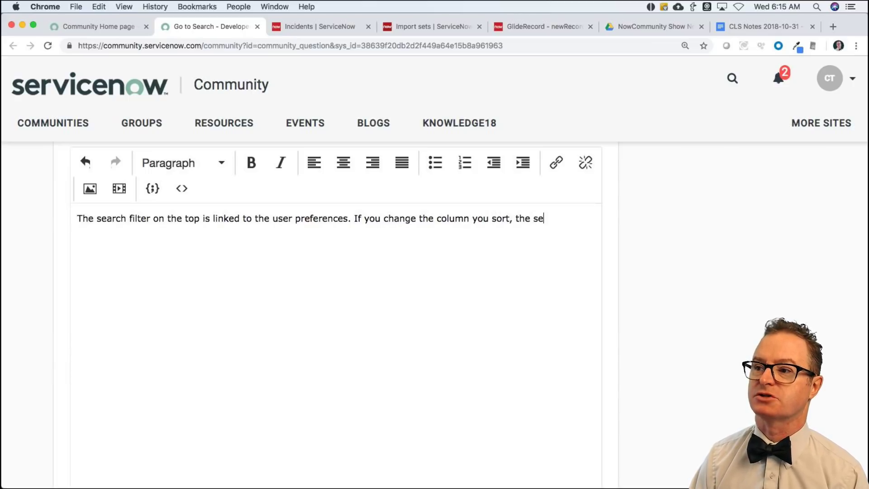
text(arch changes to that c)
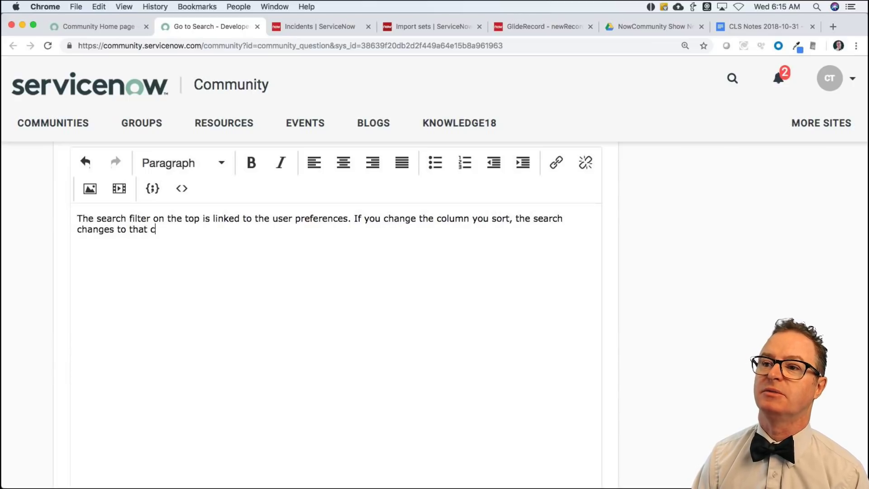
text(olumn by default)
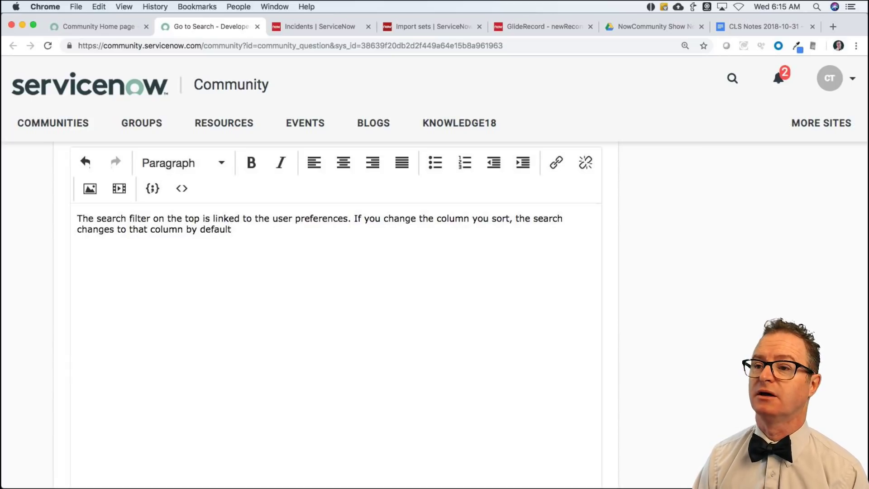
text(. If )
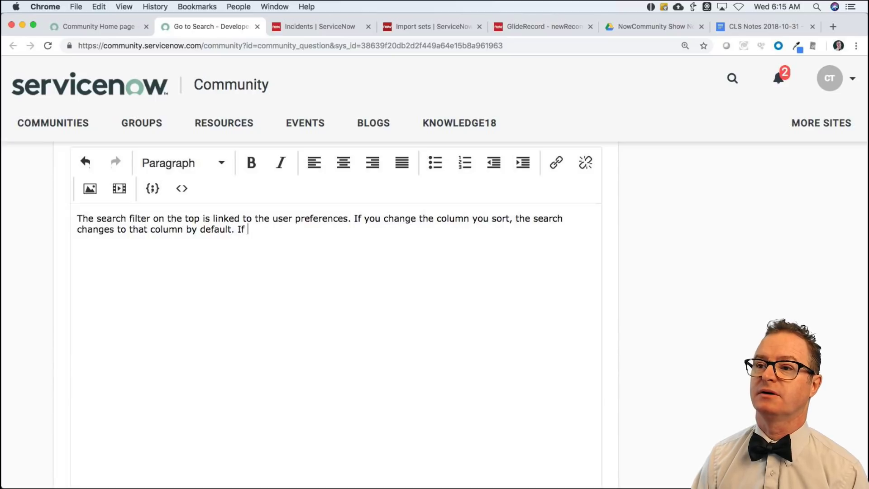
text(you sort )
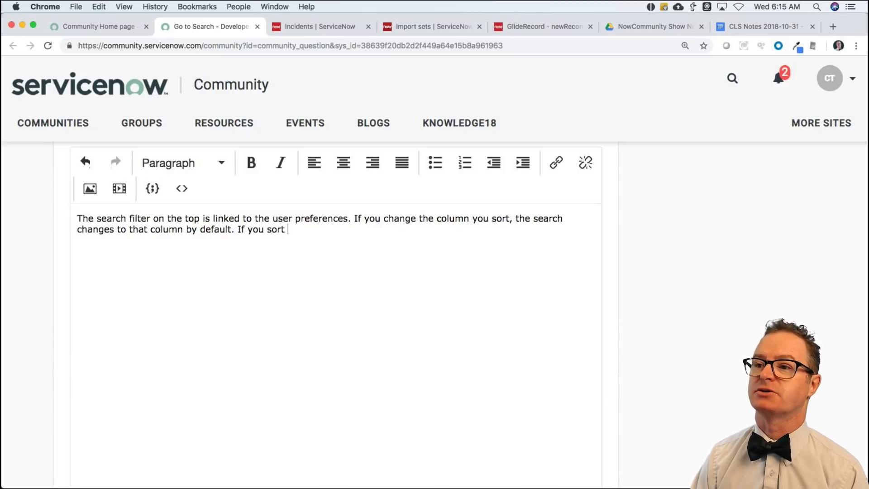
text(by short ses)
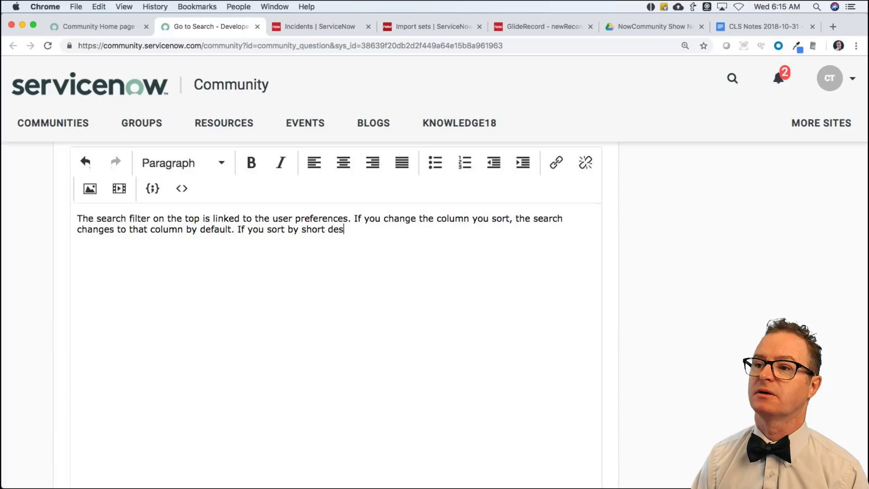
text(cription, the filter )
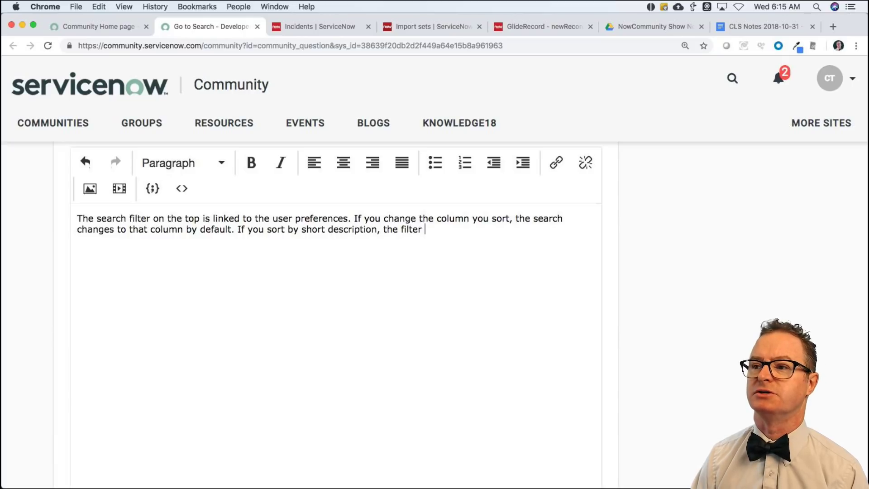
text(changes to short descriopt)
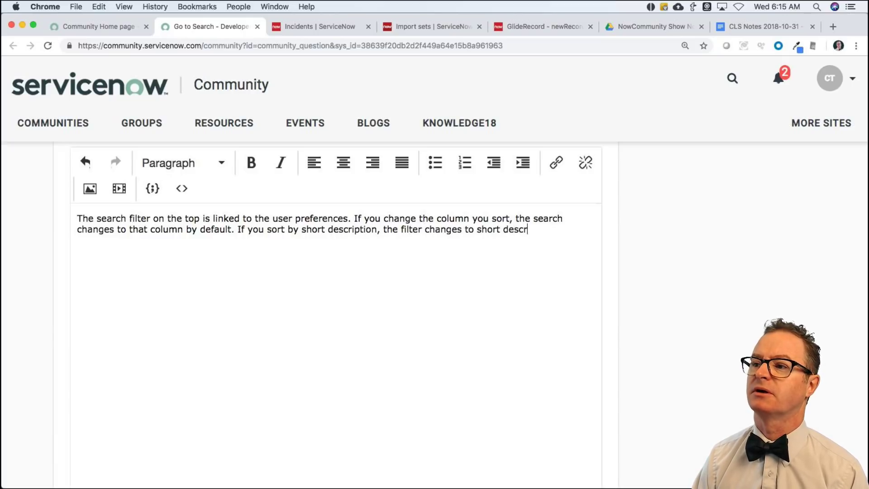
key(BackSpace)
text(ption.)
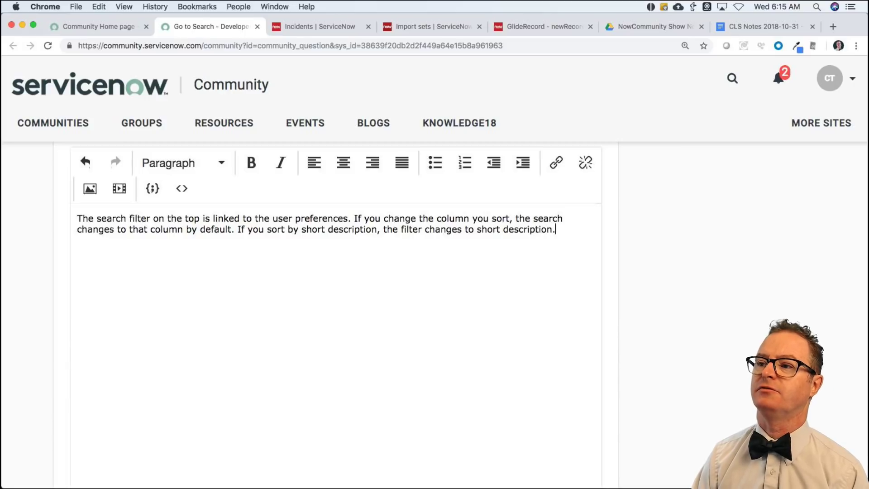
text( If you )
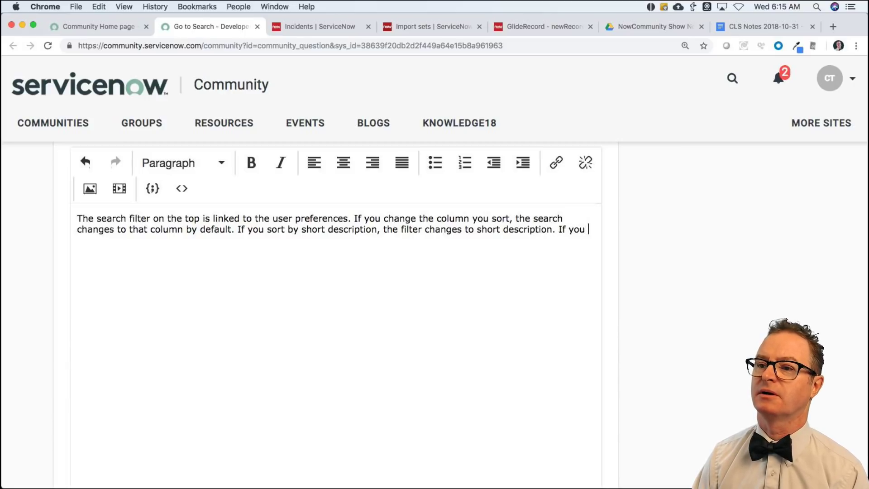
text(sort by updated)
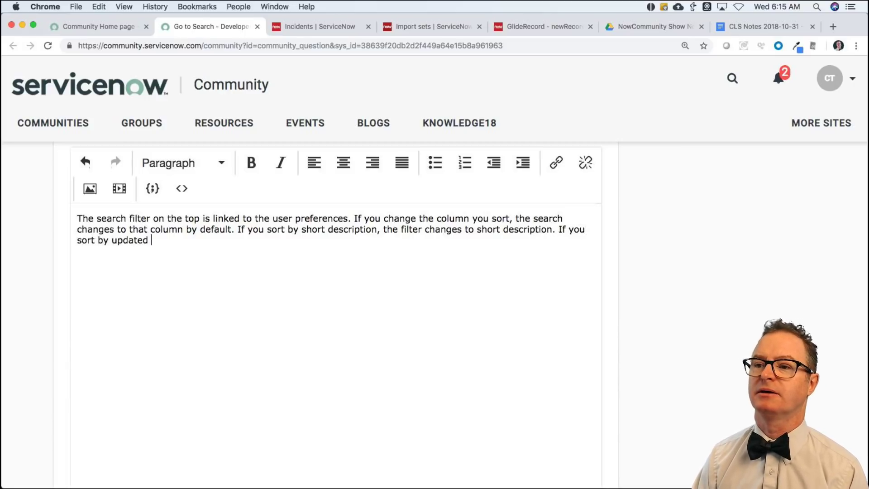
text(, the fil)
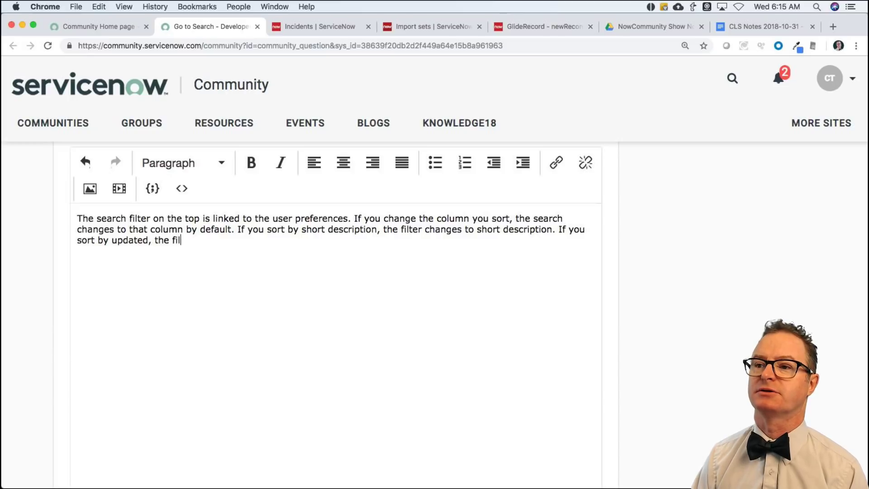
text(ter changes as wel)
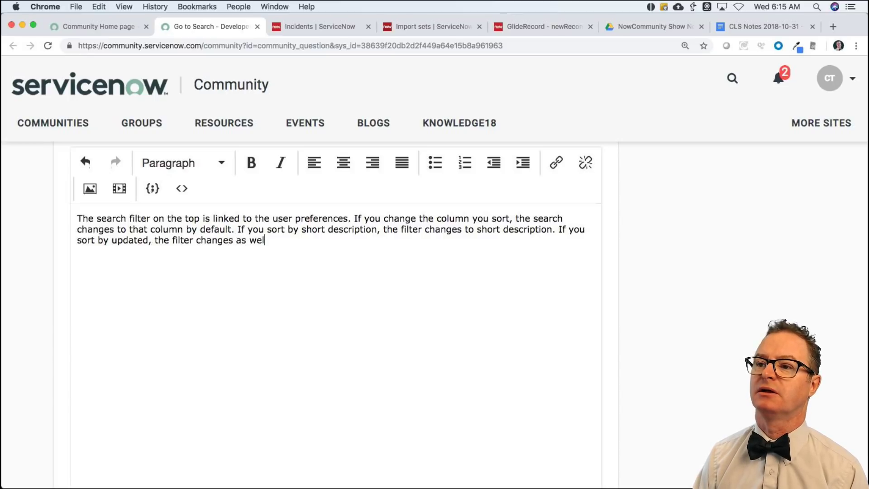
text(l. Be)
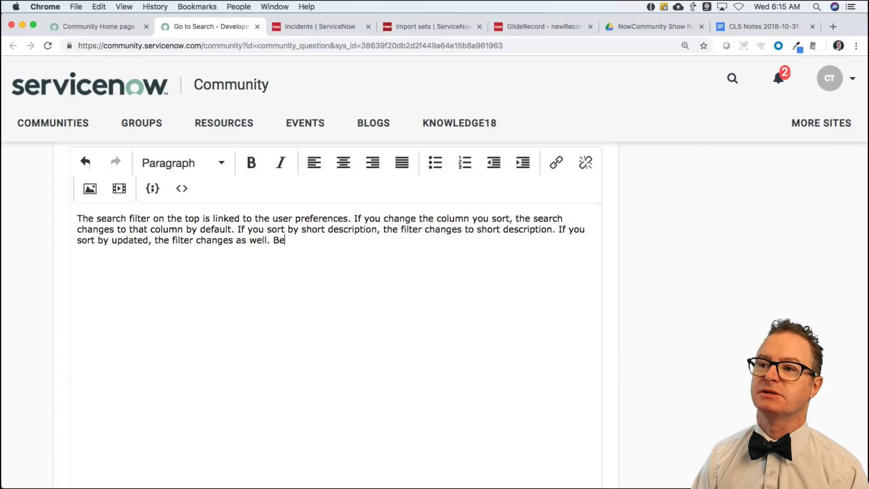
text(cause they are linked, )
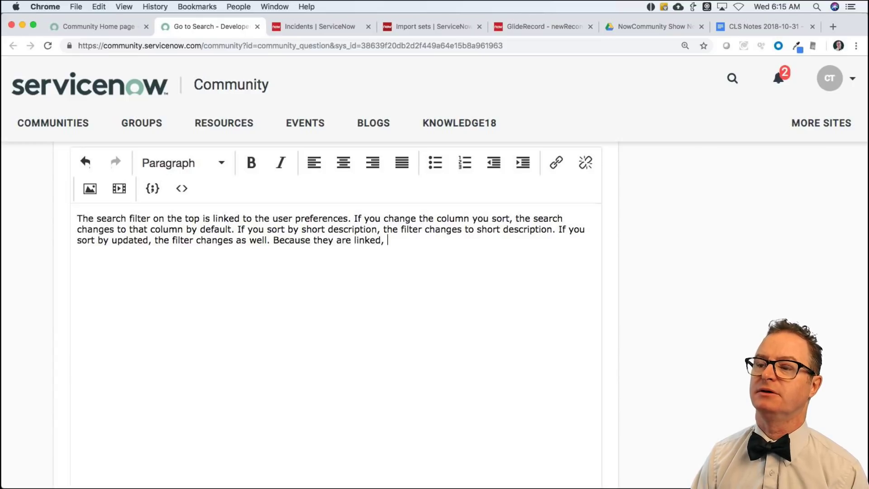
text(it is c)
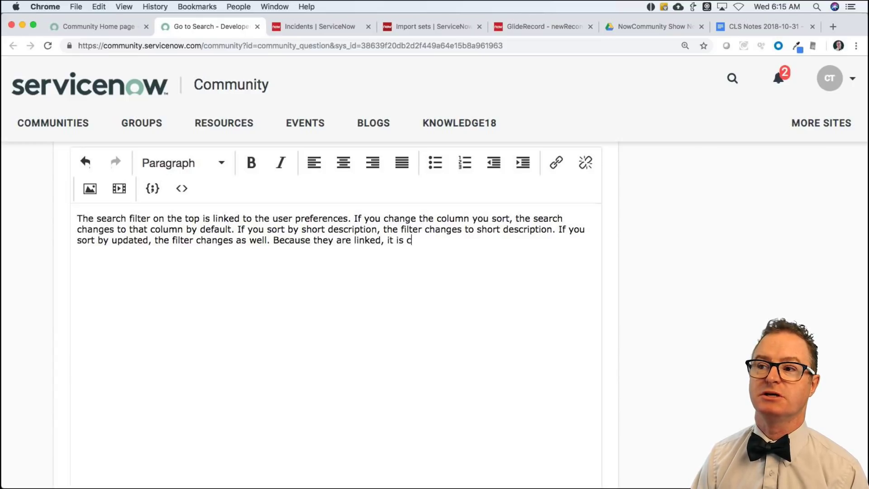
text(hanging you )
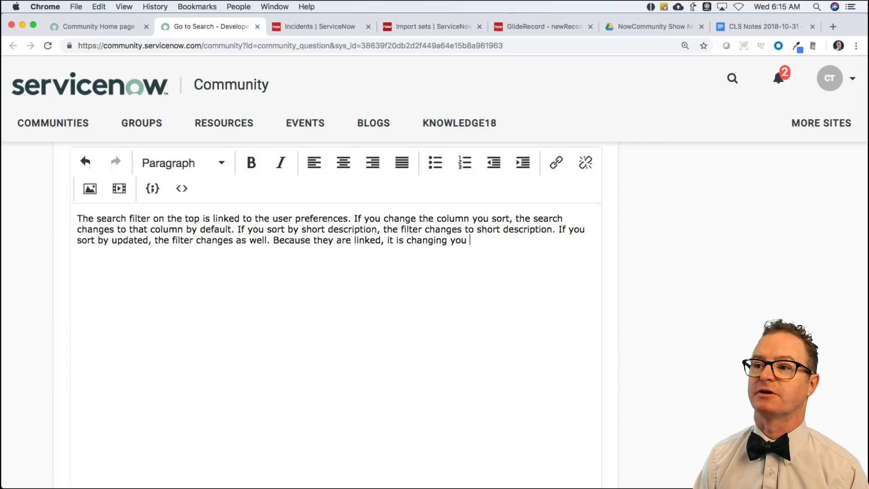
text(r pe)
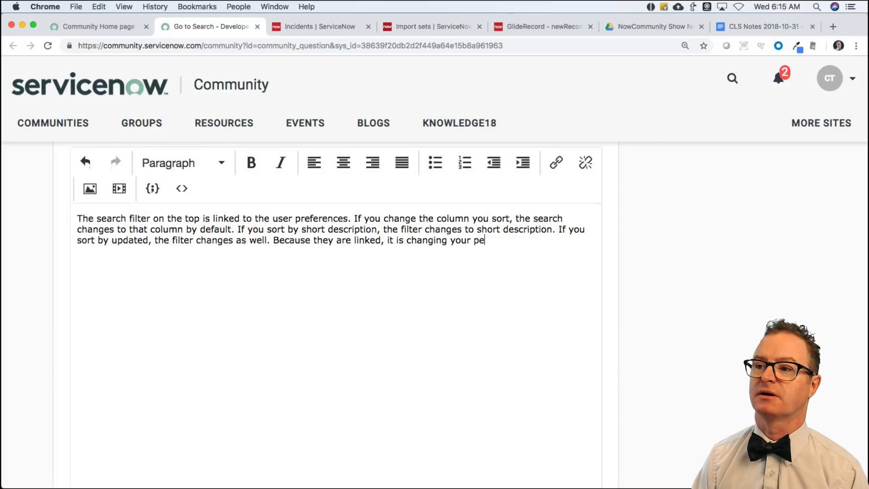
key(BackSpace)
text(reference to sort )
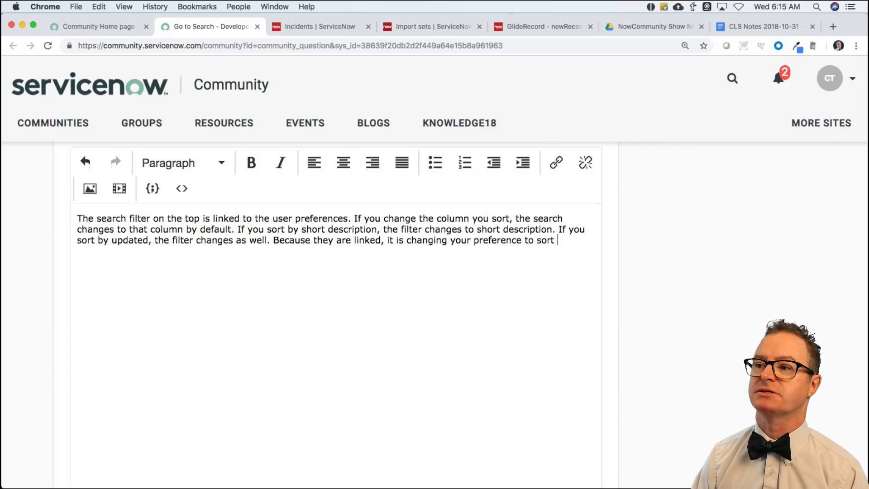
text(asche)
key(BackSpace)
key(BackSpace)
text(ending on)
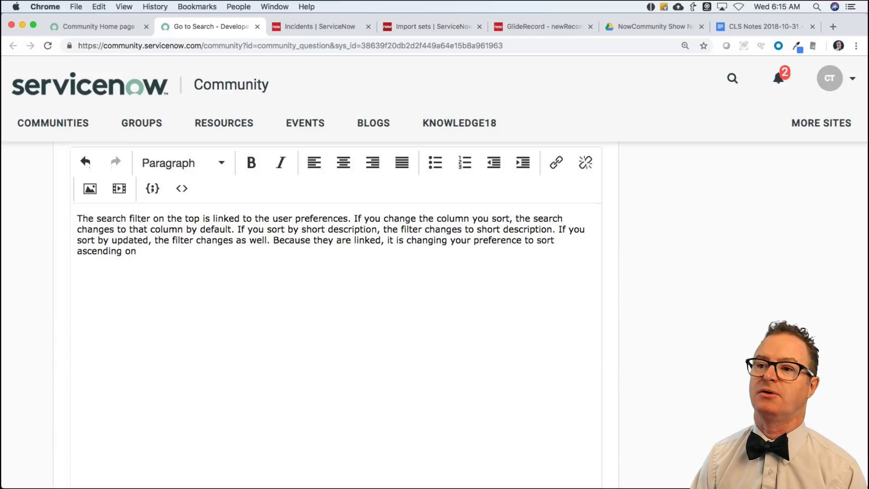
text( ewhat ever you s)
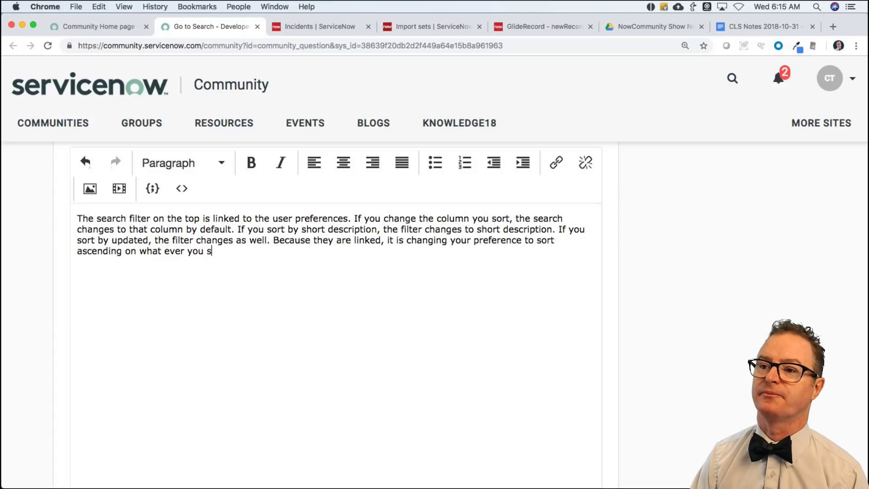
text(hortearch for a)
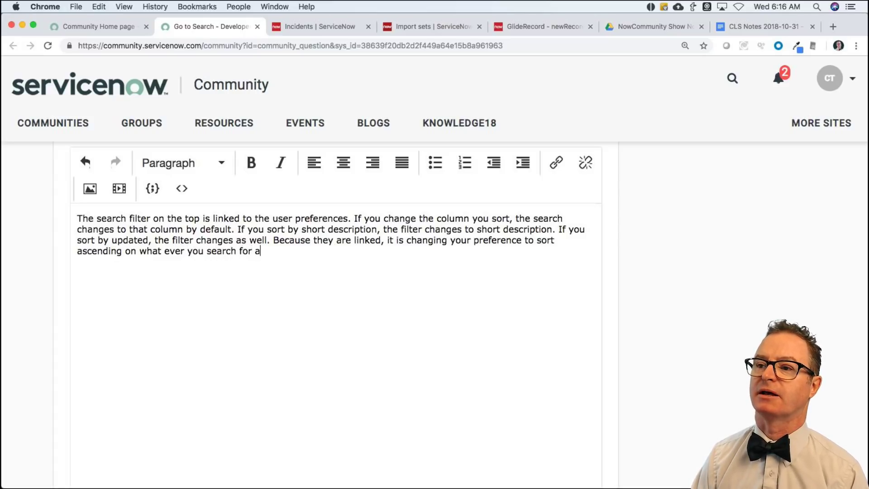
text(utomaticallly.I)
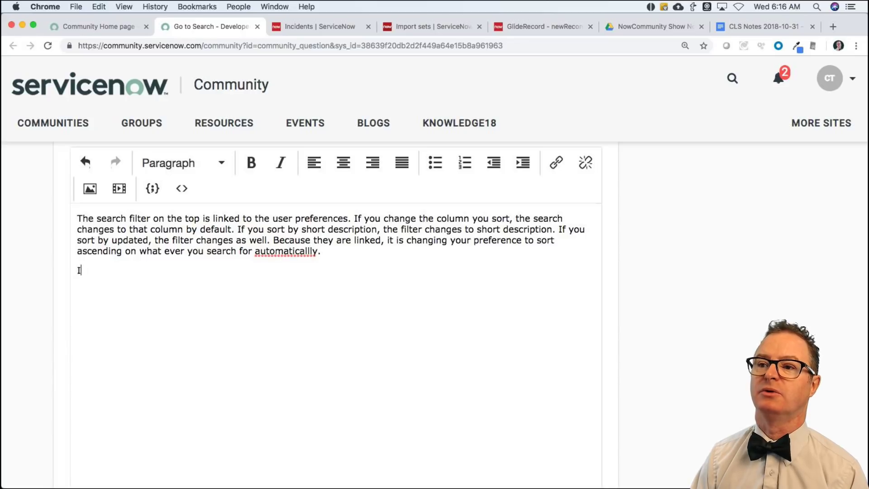
text(f you want to respect)
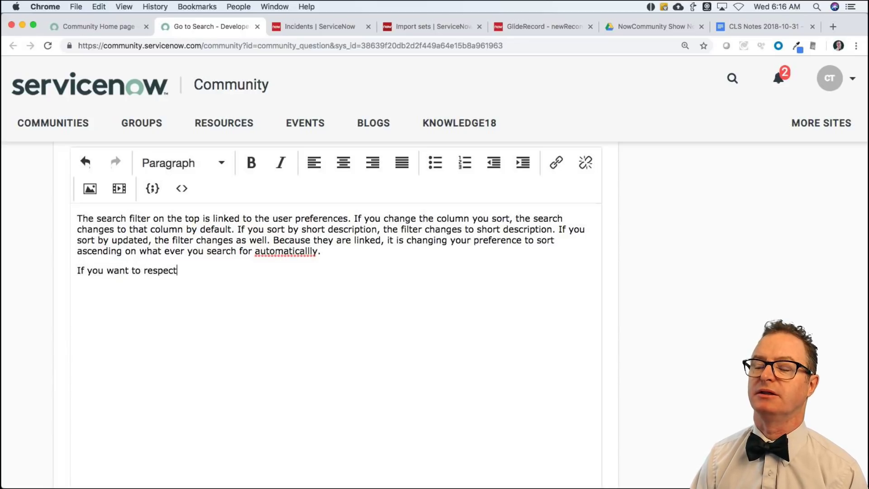
text( the user )
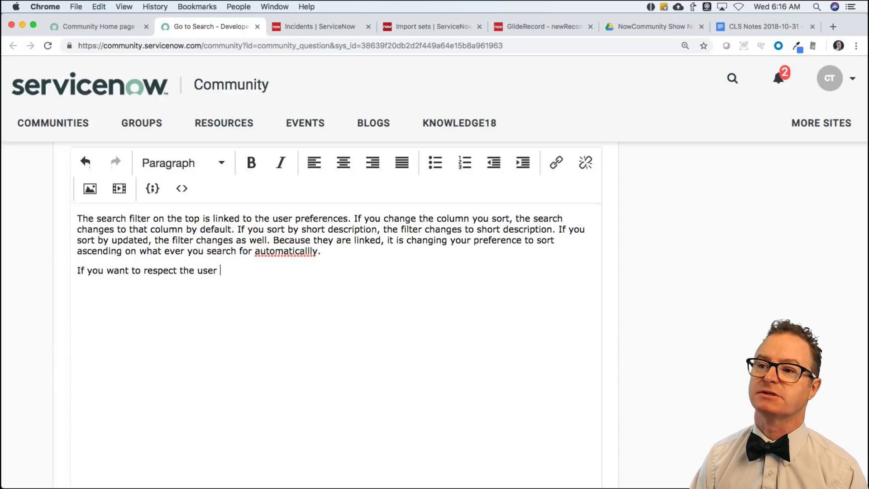
text(preference sort o)
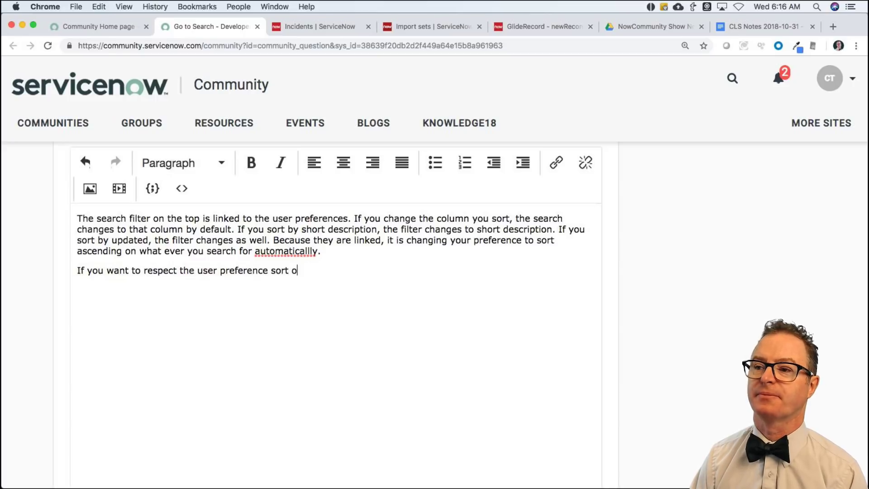
text(rder, use the colu)
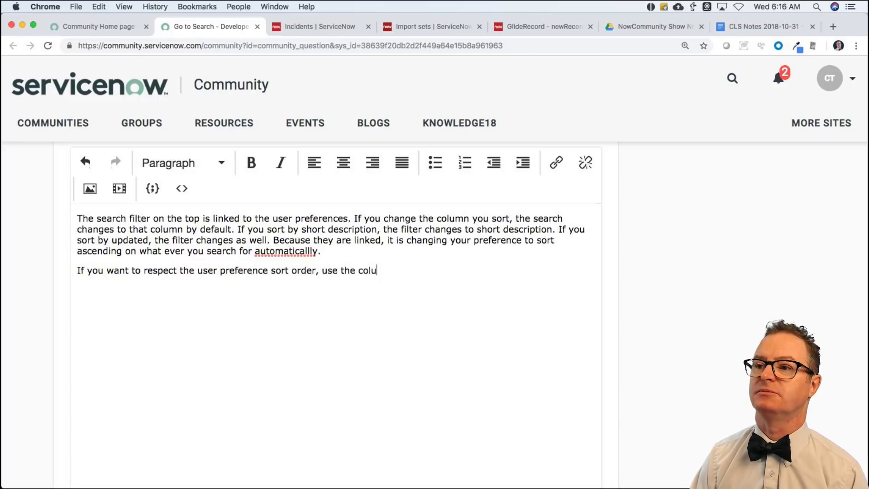
text(mn search filter instead.)
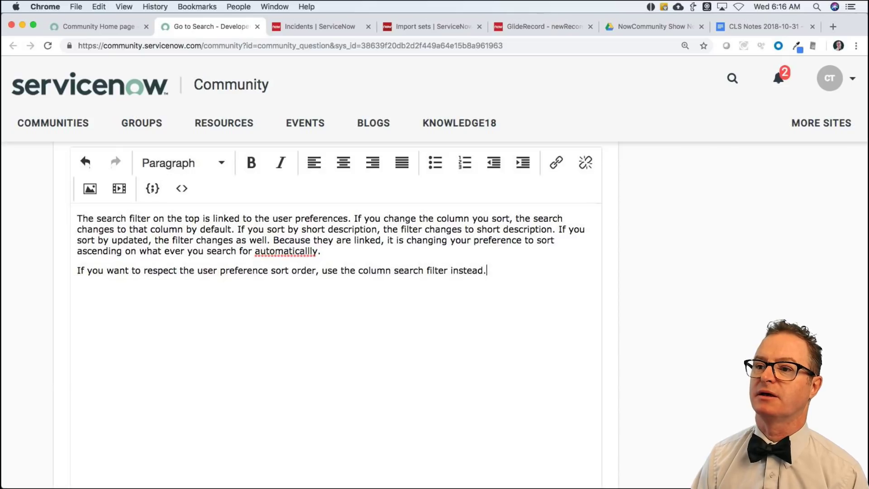
Paste the column search box screenshot into a new paragraph and correct the misspelling to 'automatically'.
key(Return)
key(super+v)
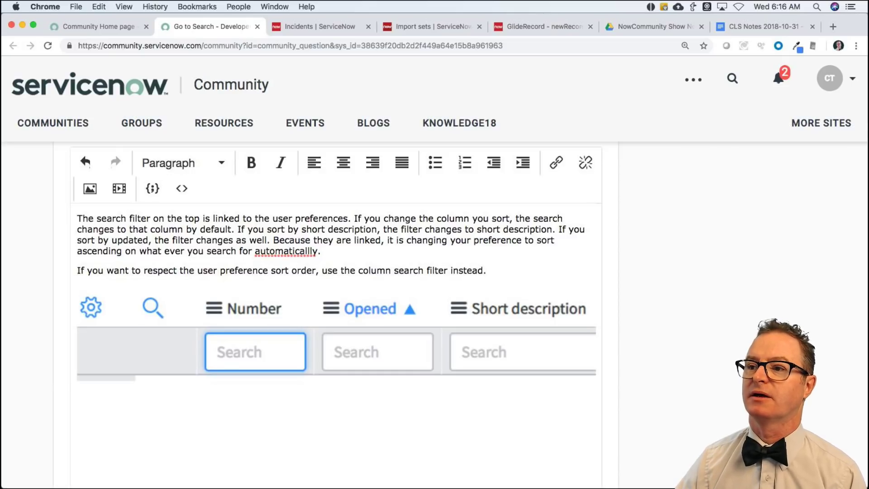
scroll(242, 375, right, 3)
scroll(218, 301, left, 1)
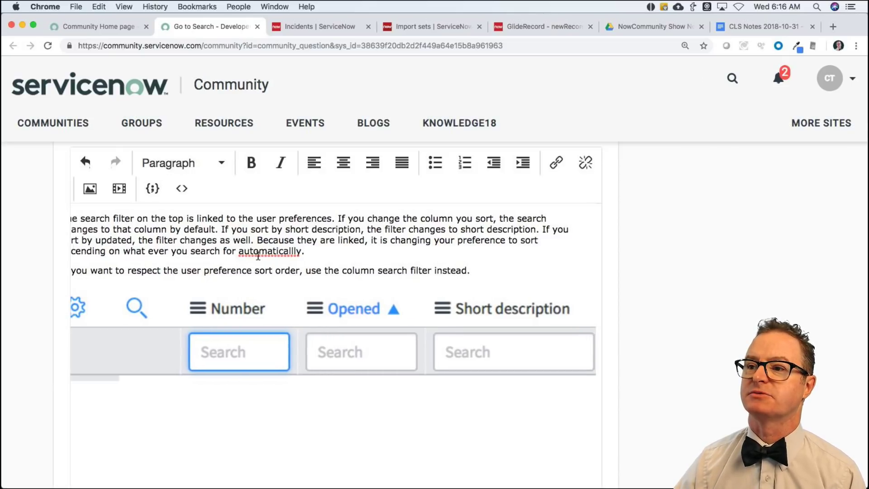
right_click(284, 252)
click(296, 257)
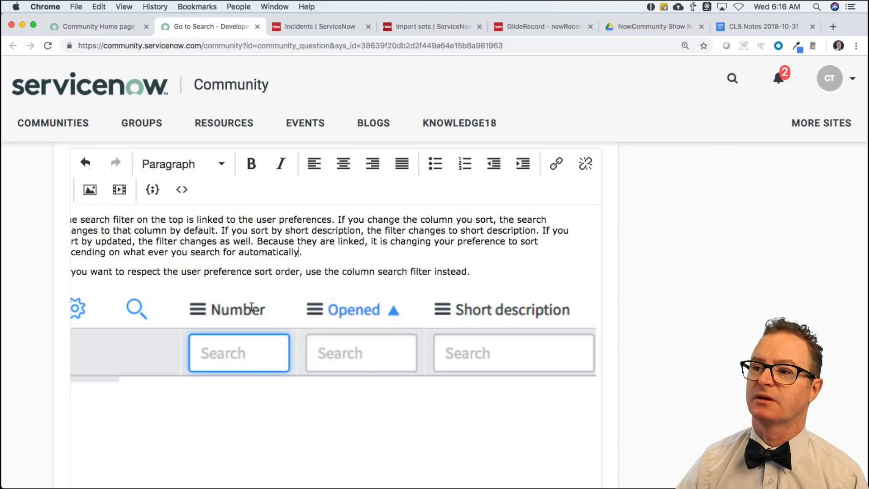
Post the reply and close the Go to Search question tab.
scroll(665, 348, down, 5)
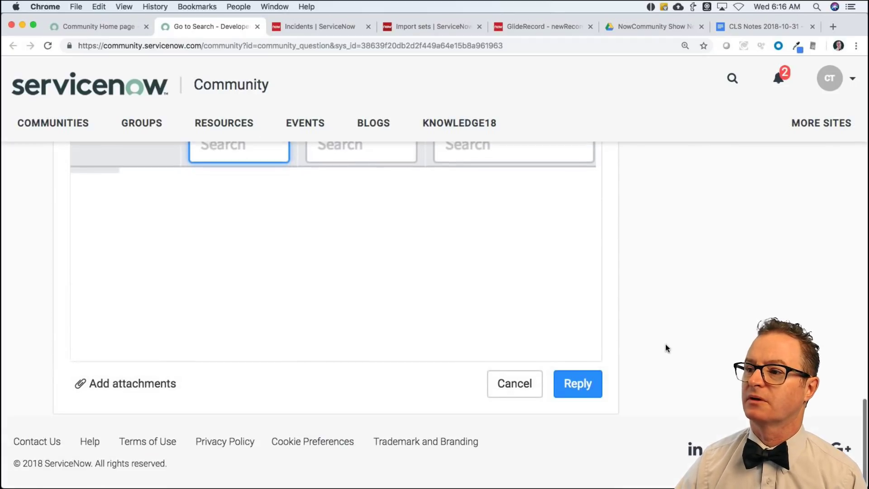
click(586, 384)
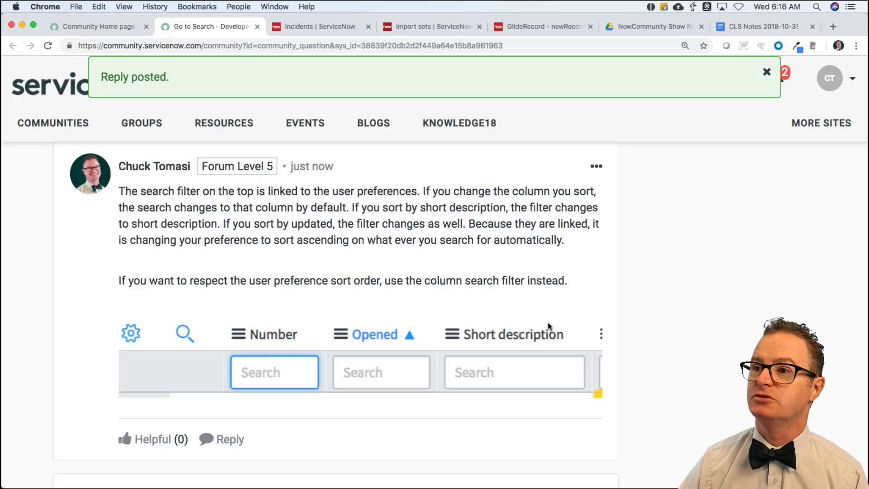
scroll(535, 313, up, 8)
scroll(423, 216, up, 2)
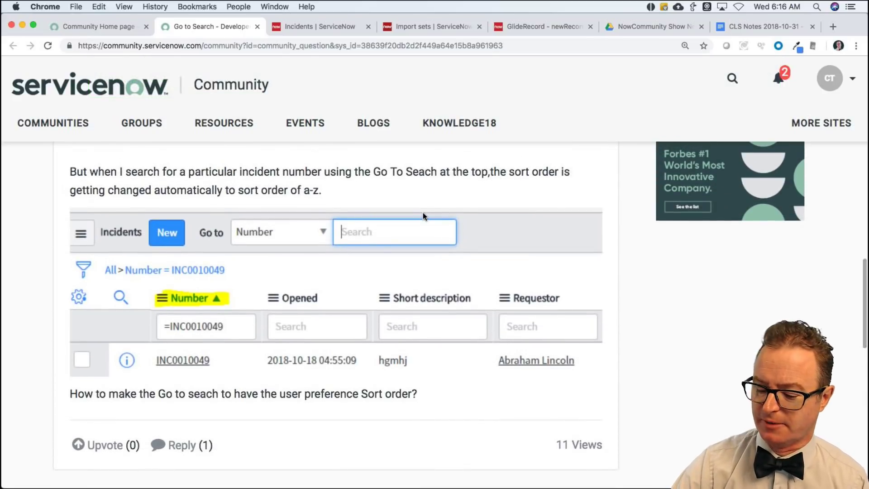
scroll(374, 217, up, 10)
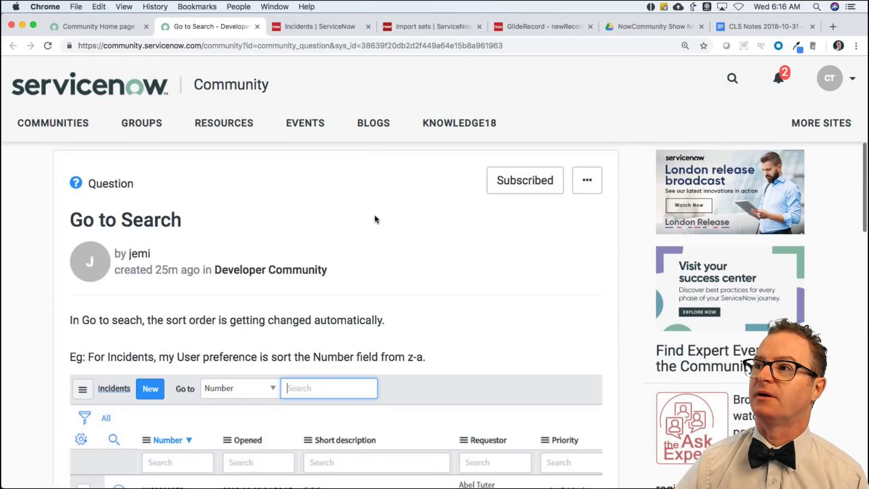
key(super+w)
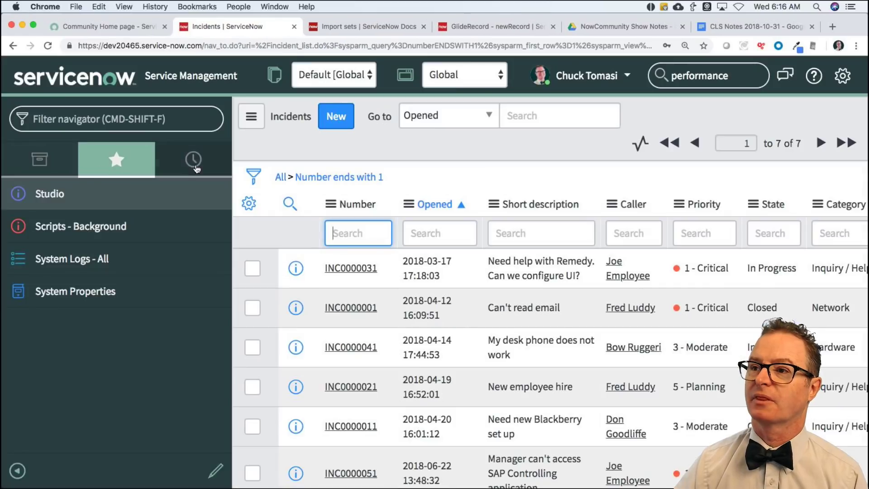
Reload the Community home page, list only unreplied questions, and open 'What are the correct answers to these test exams questions!?'.
click(143, 25)
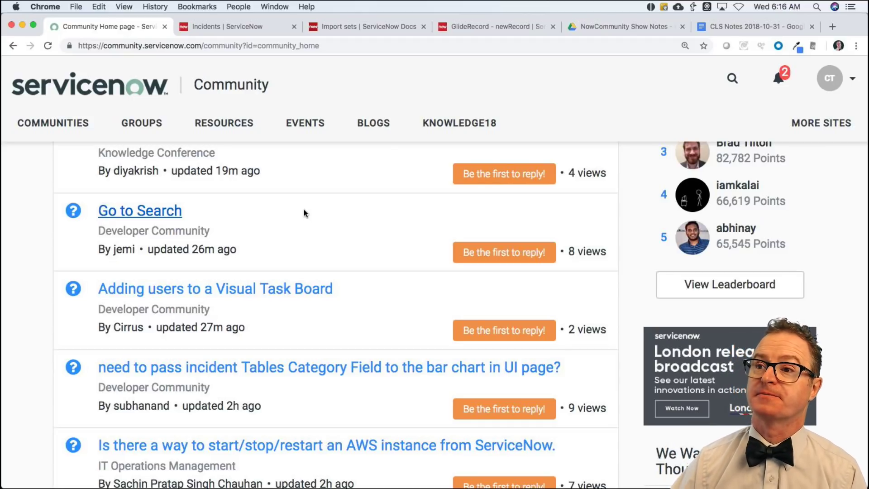
scroll(304, 210, up, 10)
scroll(306, 214, down, 2)
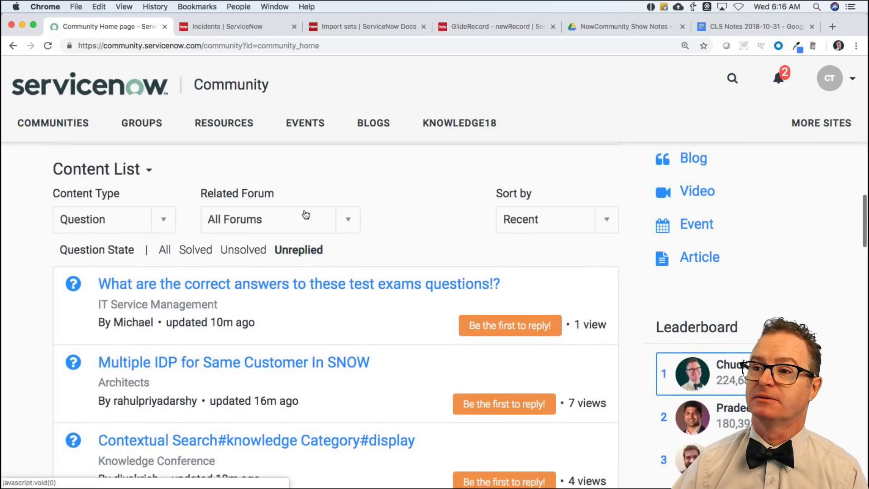
key(super+r)
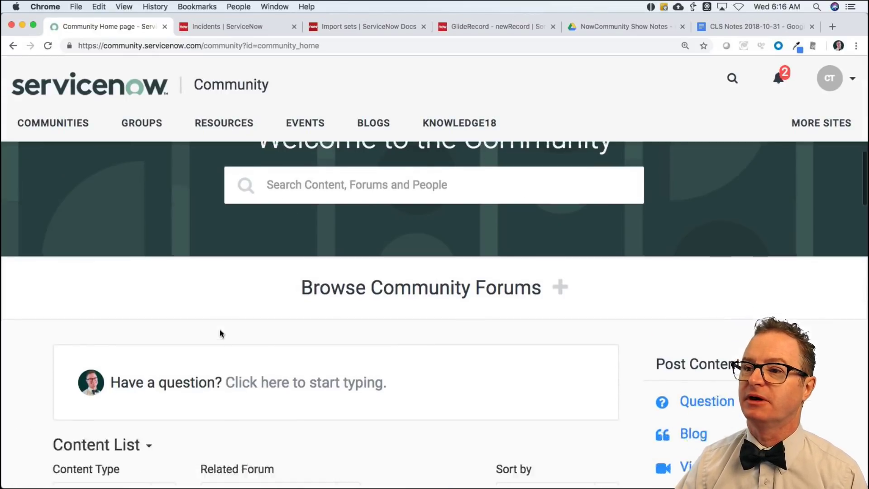
click(299, 367)
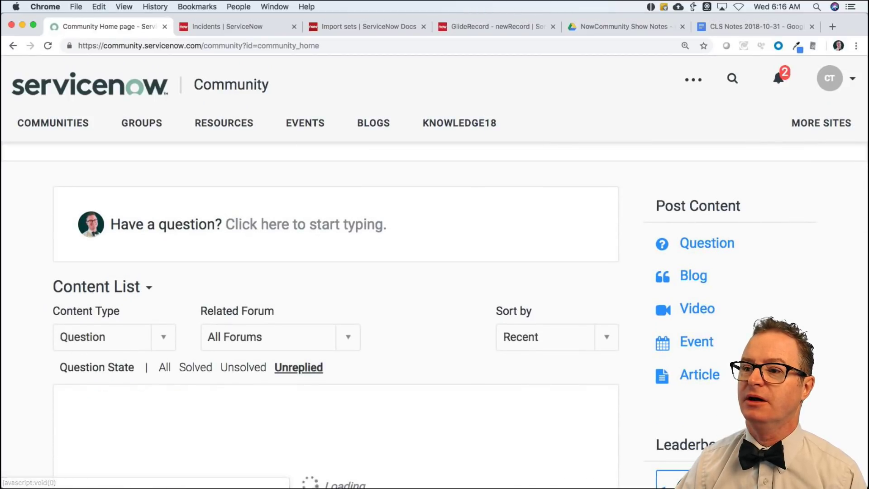
scroll(42, 355, down, 4)
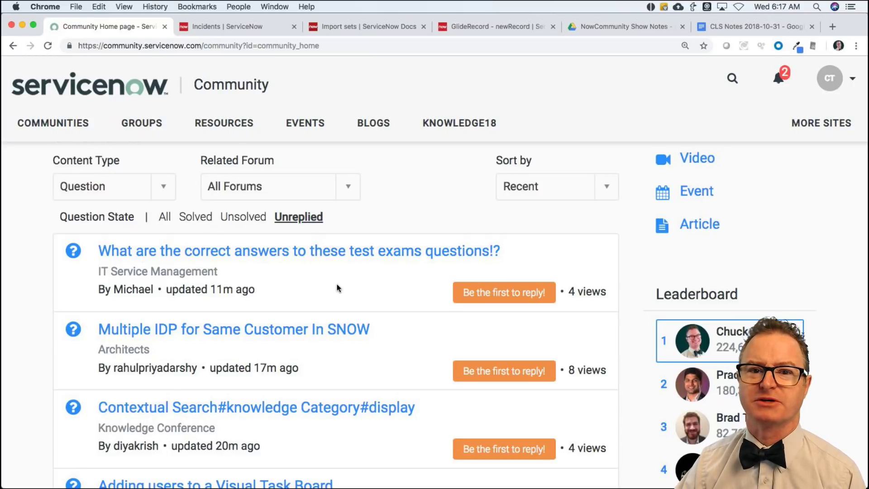
click(360, 255)
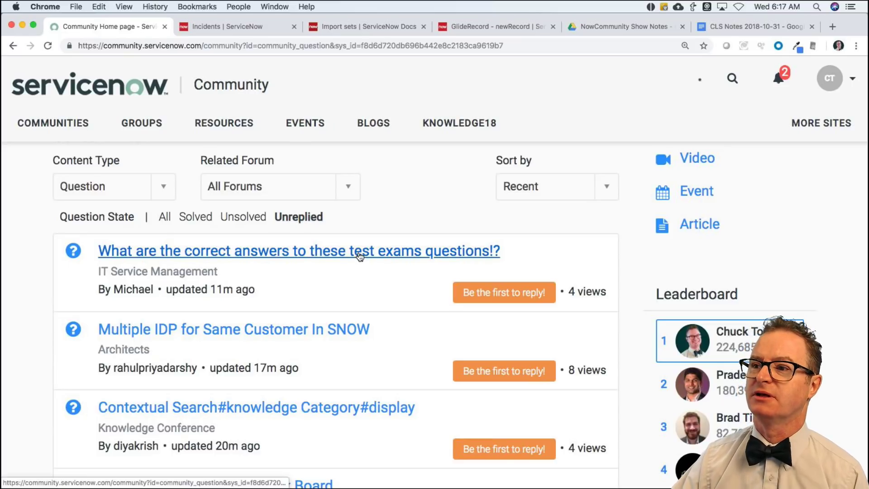
Download the question's .docx attachment, view it in TextEdit, then close it.
scroll(250, 292, down, 7)
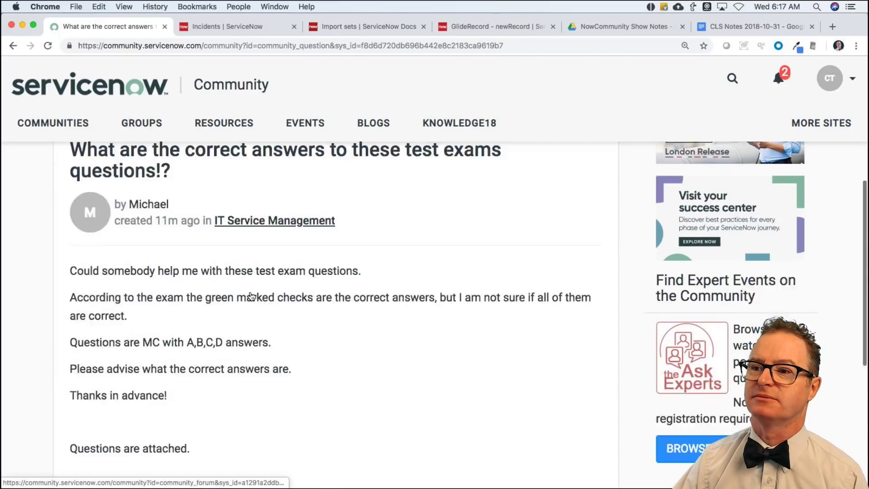
click(229, 316)
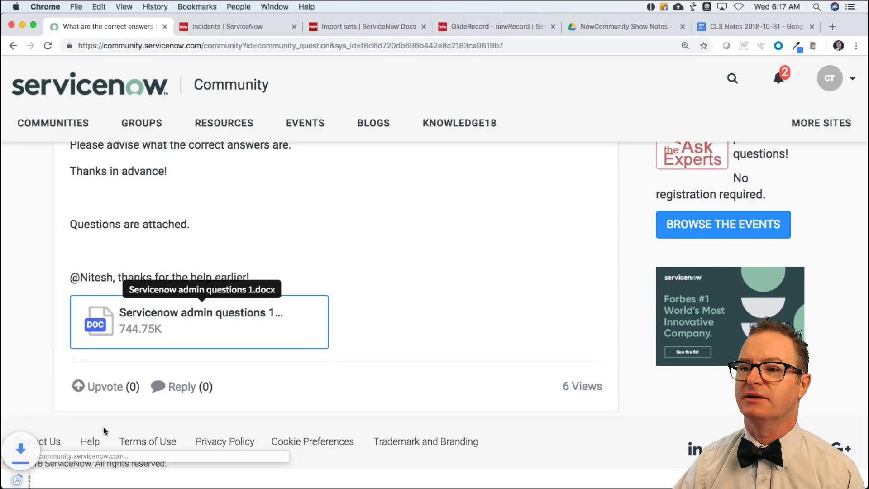
click(113, 475)
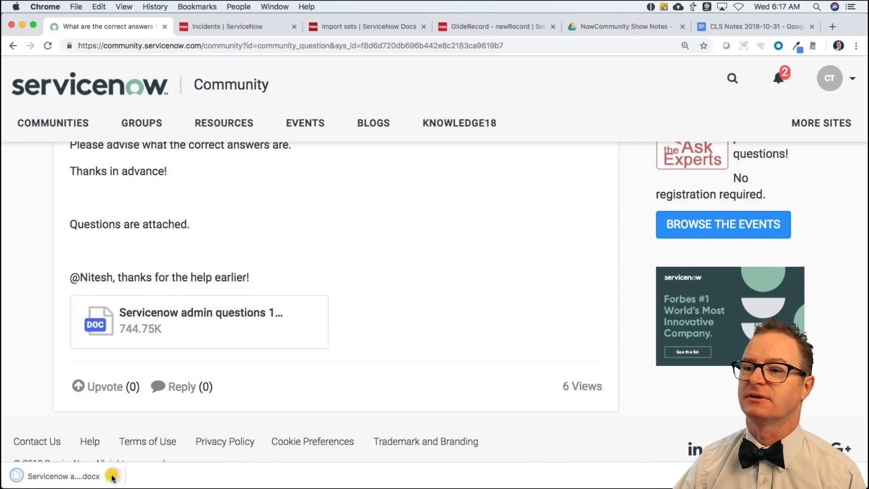
click(133, 431)
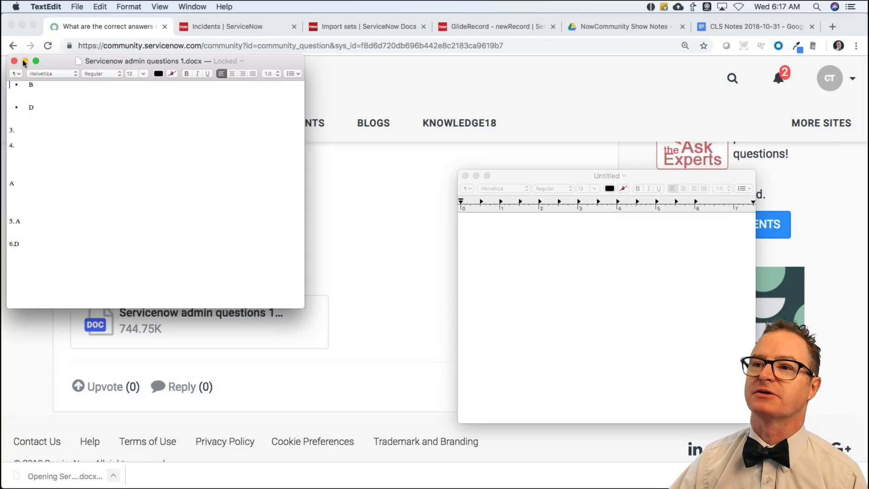
click(14, 62)
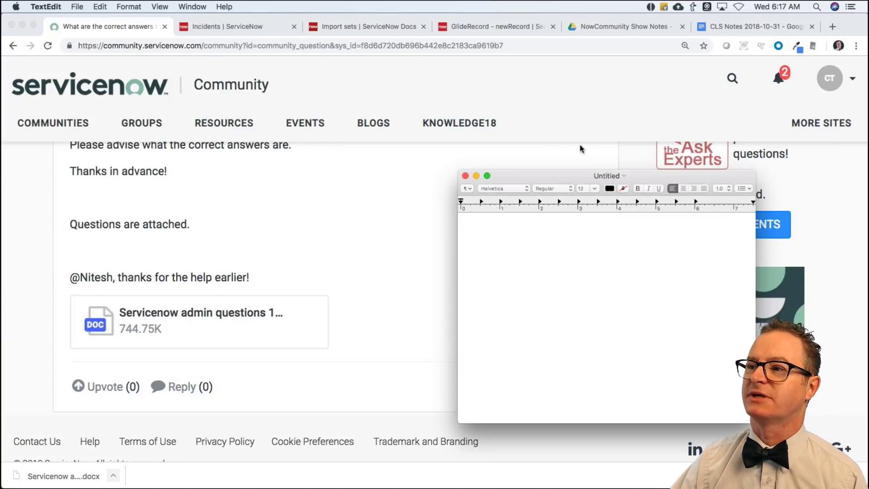
Close the exam question tab and pull a new blank tab into its own window.
key(super+q)
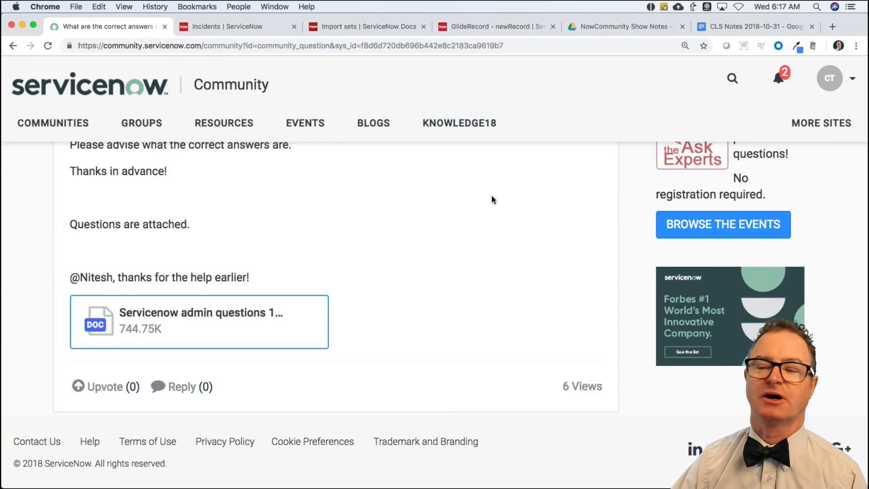
key(super+w)
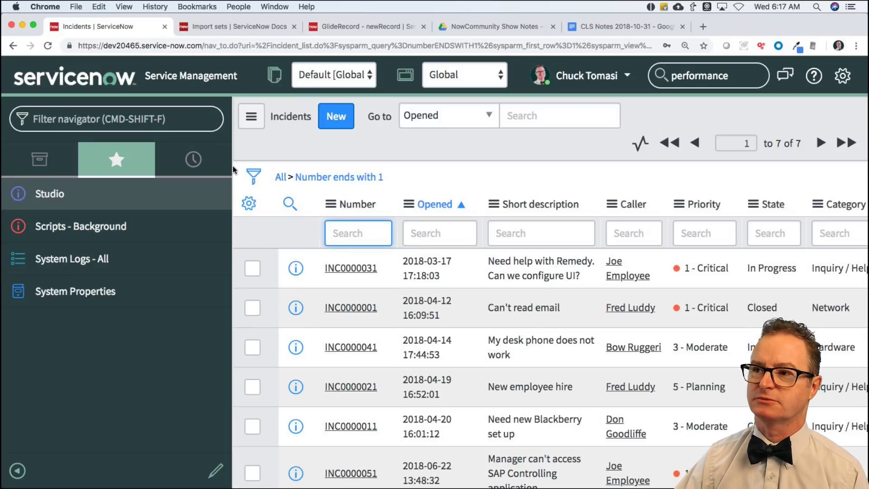
key(super+t)
drag(775, 27, 108, 28)
Close the extra tab window and load the Community home page from 'comm'.
click(131, 29)
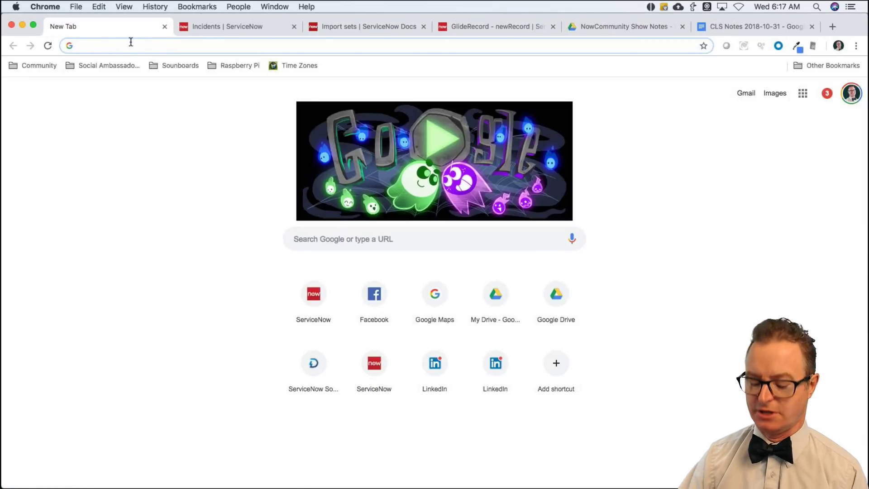
text(comm)
key(Return)
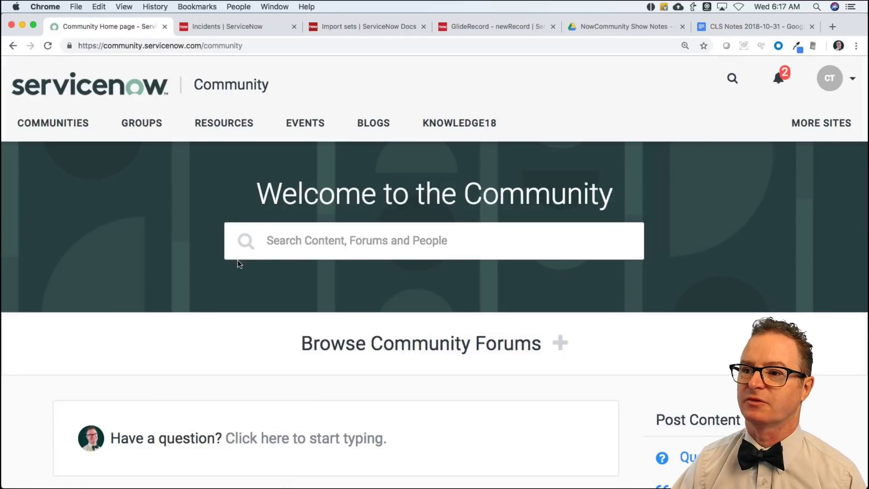
scroll(155, 334, down, 10)
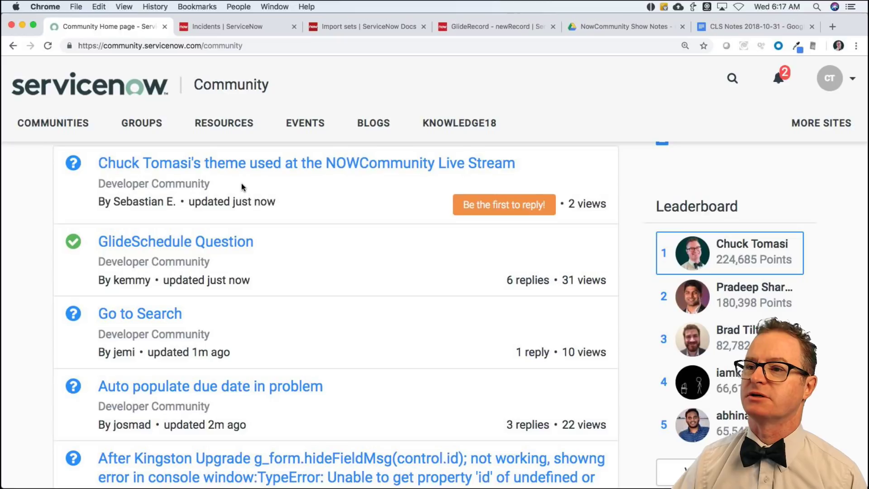
scroll(171, 227, up, 2)
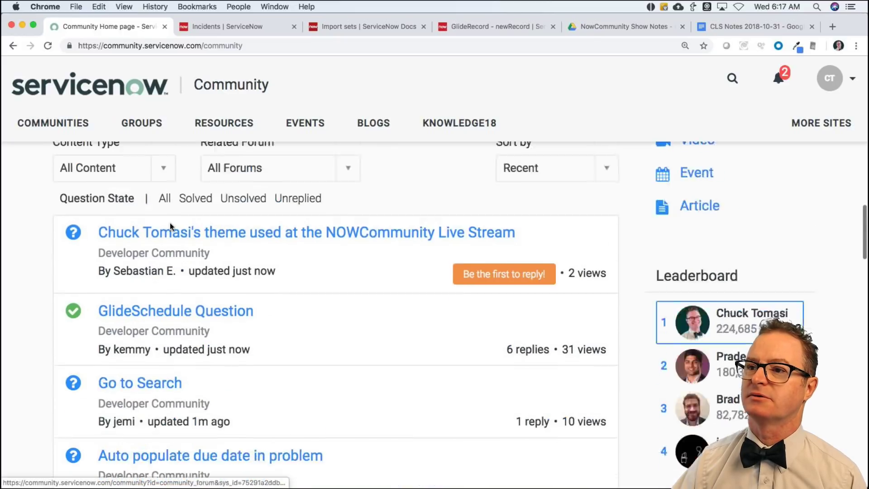
scroll(170, 223, up, 2)
scroll(173, 223, down, 3)
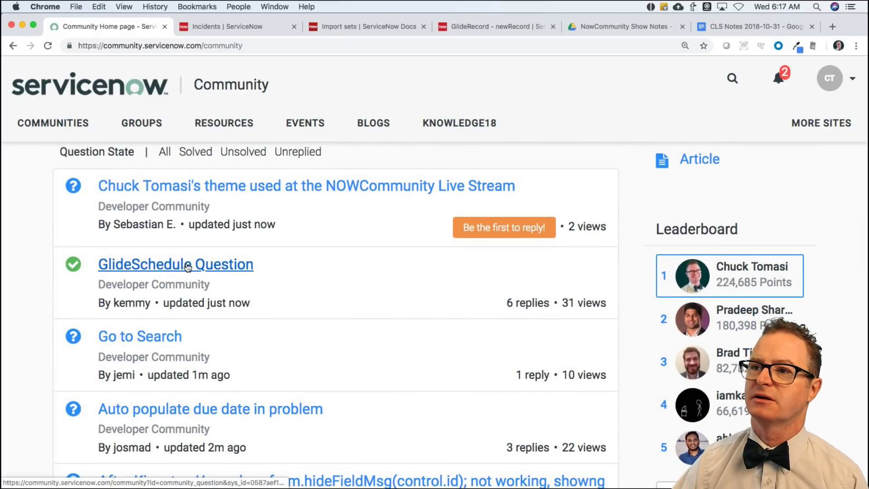
Look over the GlideSchedule question in a new tab, then close it.
super+click(188, 267)
click(197, 26)
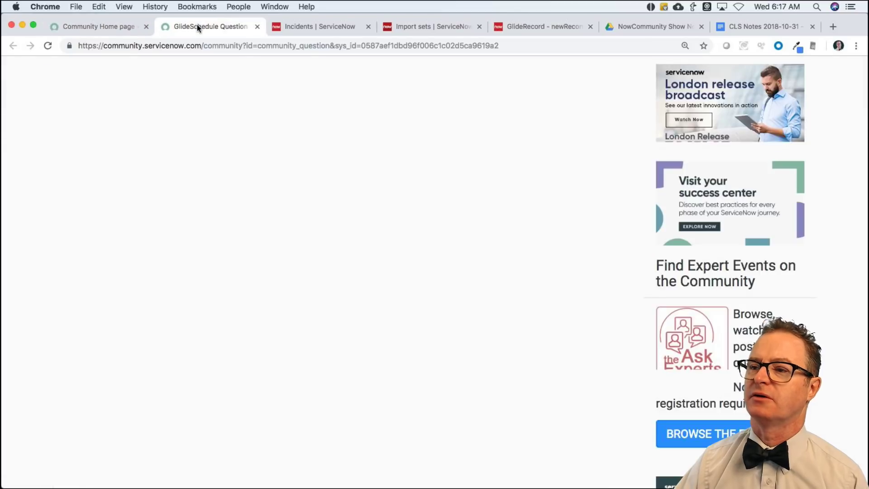
scroll(300, 220, down, 1)
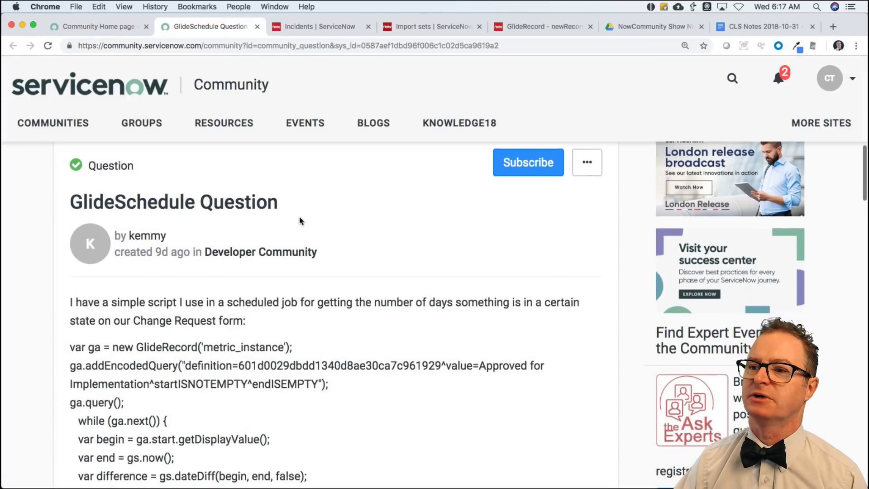
scroll(300, 221, down, 5)
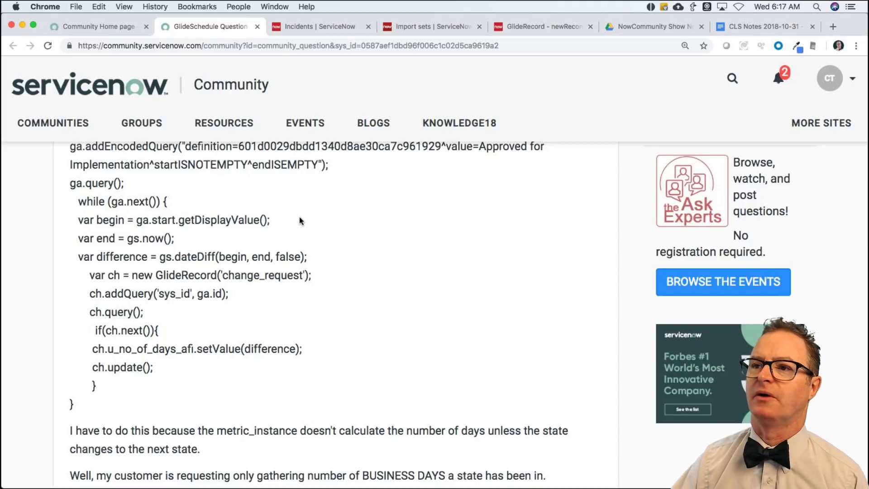
key(super+w)
scroll(258, 238, up, 2)
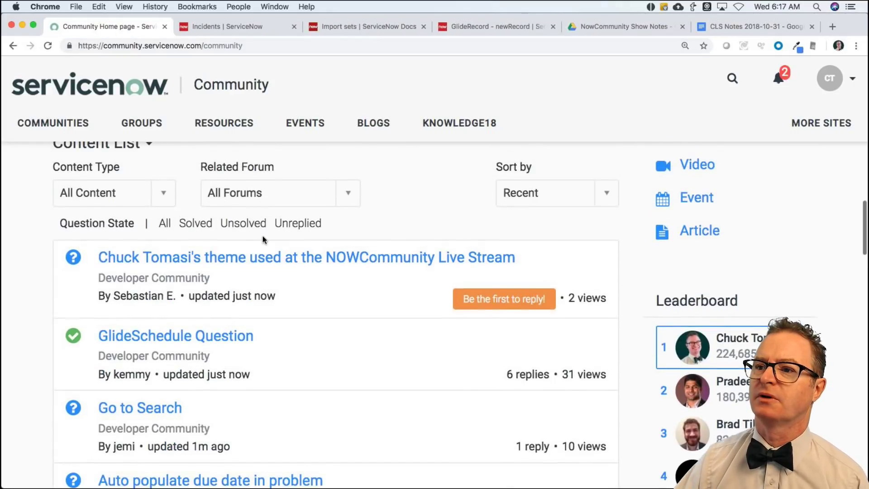
scroll(285, 264, down, 1)
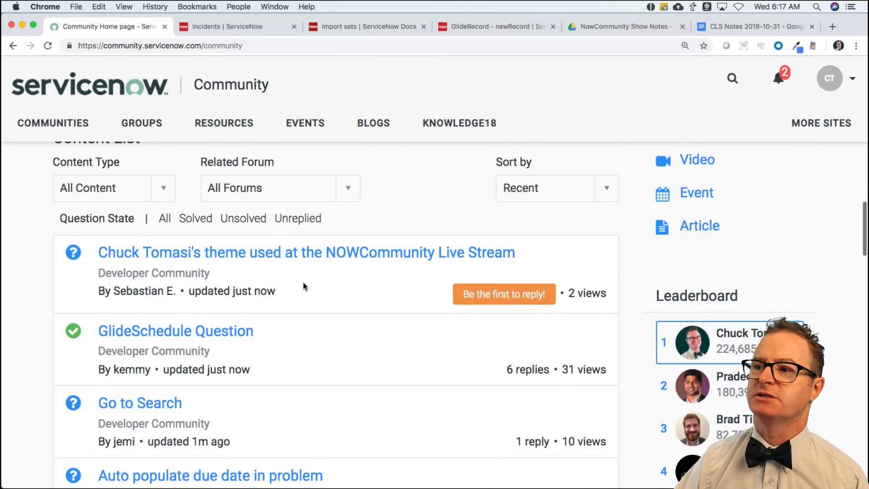
Open the NOWCommunity Live Stream theme question in a new tab, then return to the Incidents tab.
super+click(281, 259)
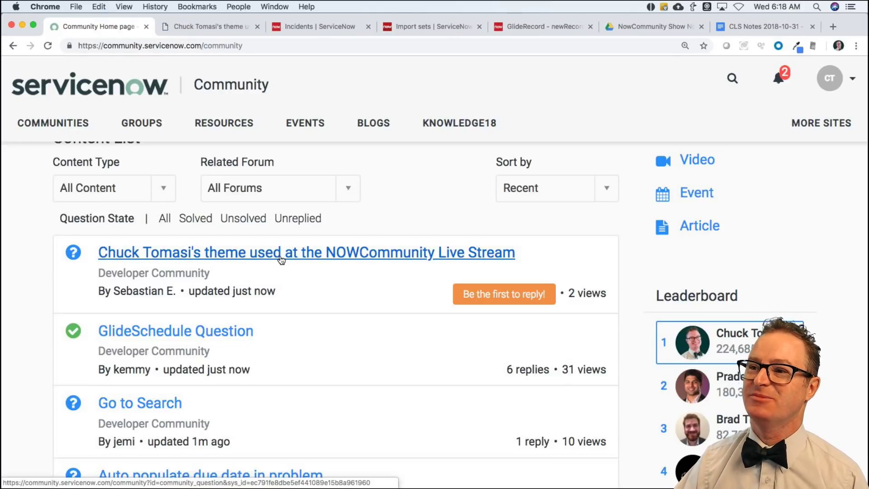
click(236, 25)
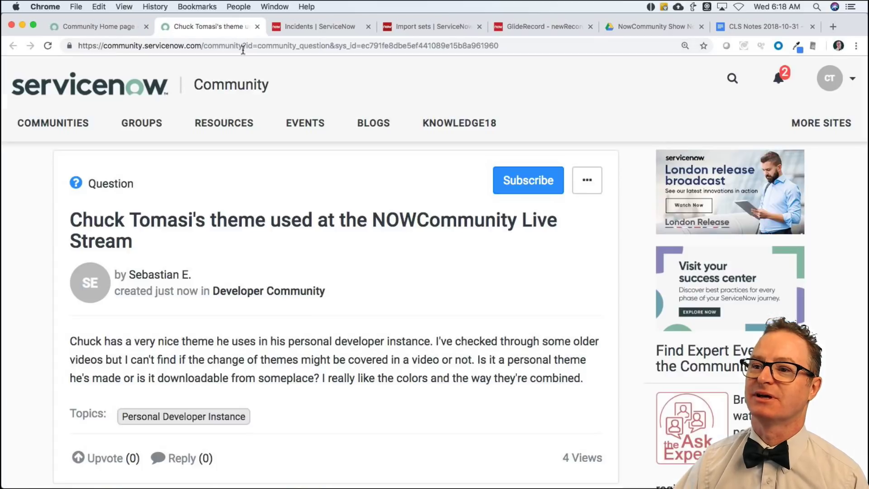
scroll(269, 294, down, 4)
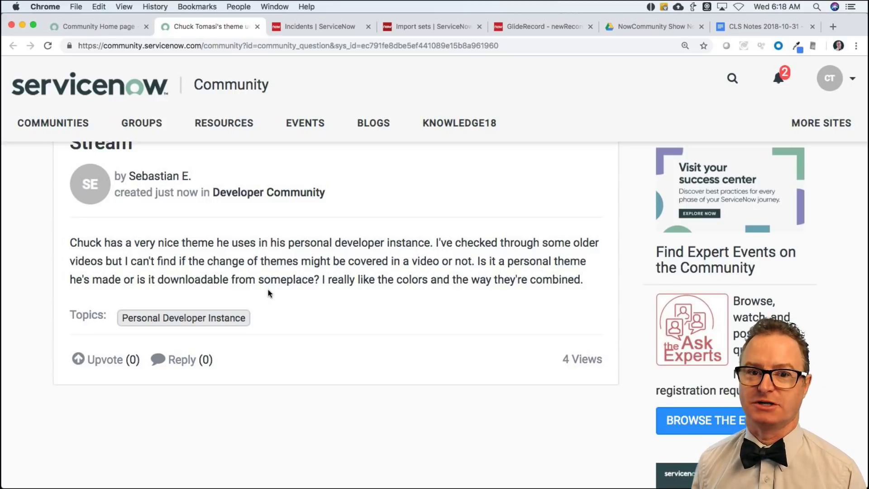
key(ctrl+Tab)
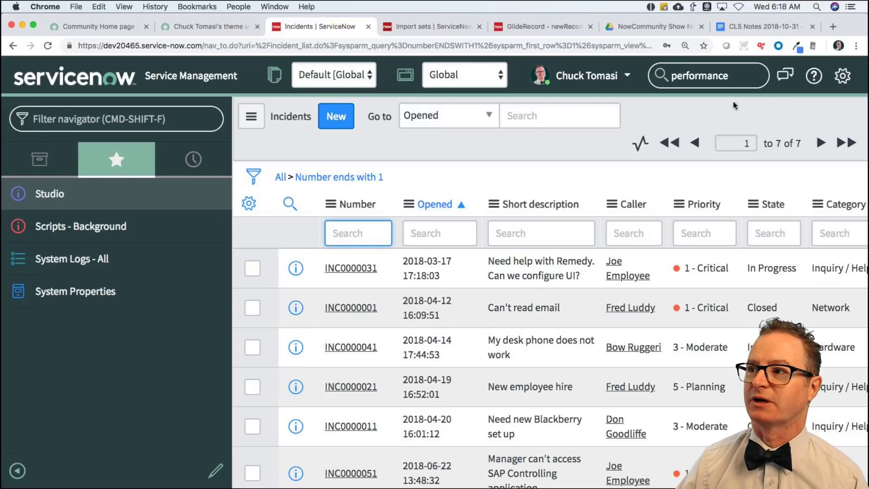
click(842, 75)
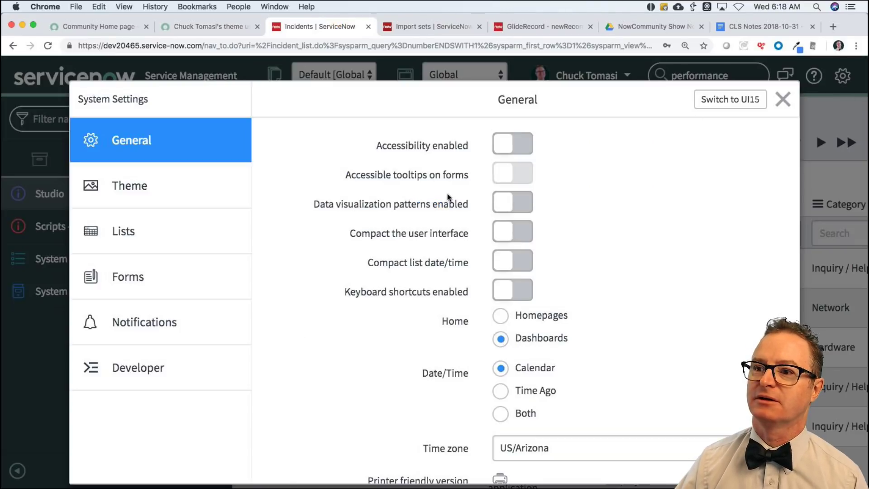
click(132, 362)
click(135, 202)
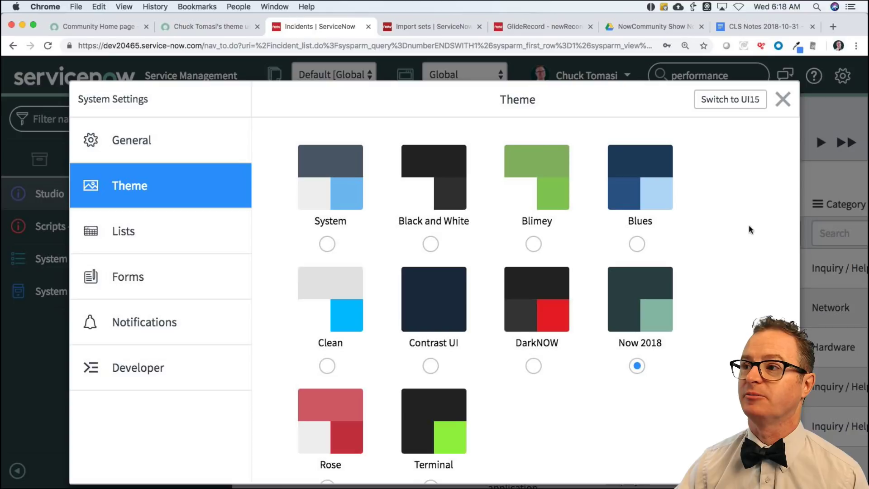
click(782, 98)
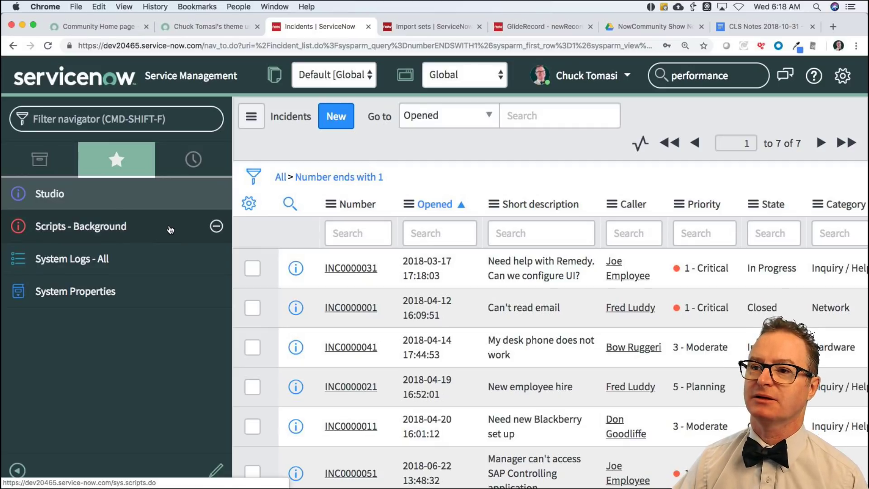
Show all applications in the navigator and clear the previous global search term.
click(49, 163)
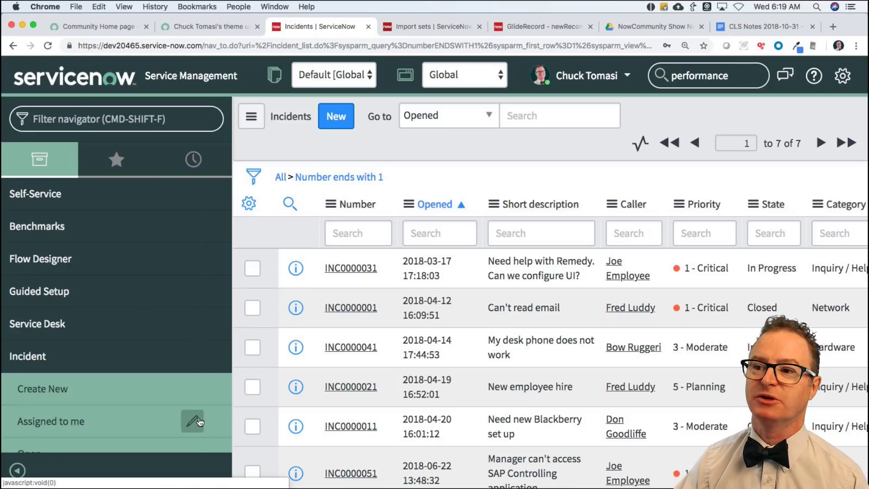
mouse_move(199, 398)
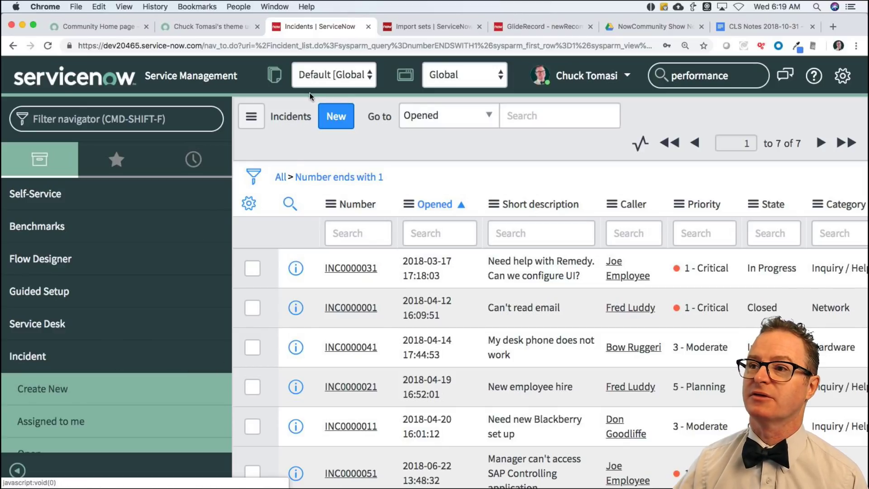
click(737, 74)
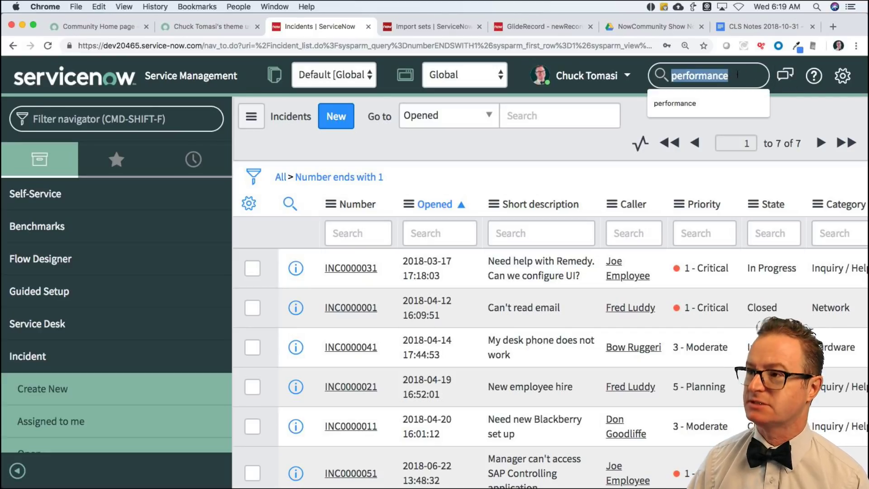
key(BackSpace)
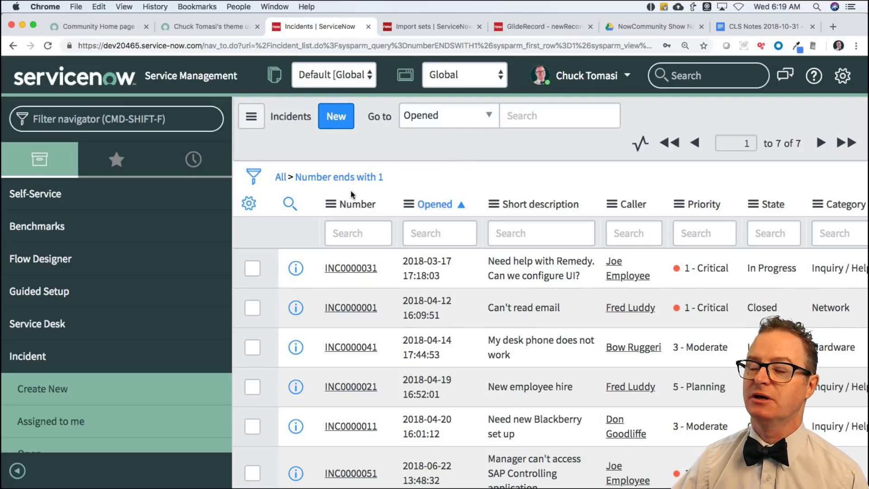
Load the second instance's login page in a new tab from 'emp'.
key(super+t)
text(emp)
key(Return)
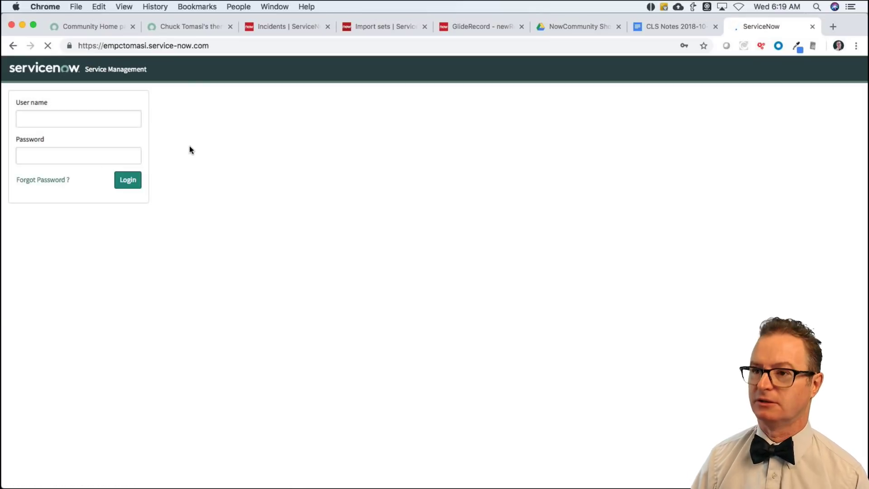
Zoom the second instance's login page to 125%, then go back to the incident list tab.
key(super+equal)
key(super+equal)
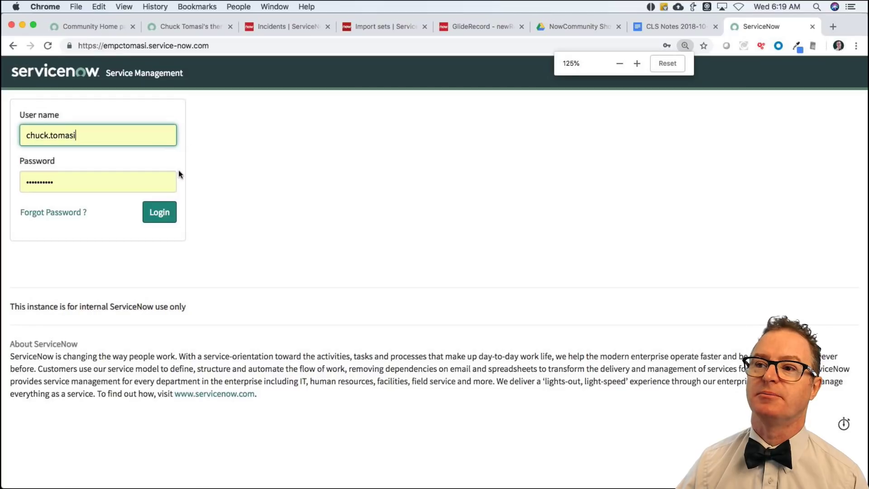
click(158, 212)
click(101, 31)
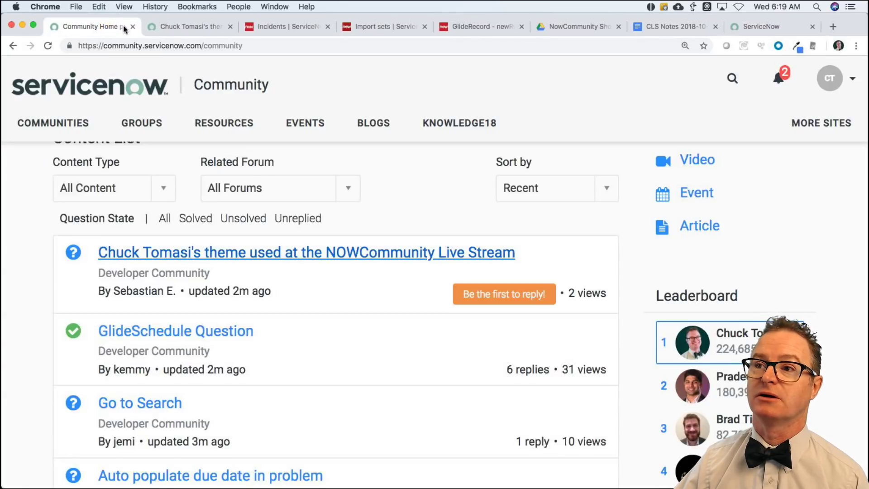
click(186, 27)
click(294, 28)
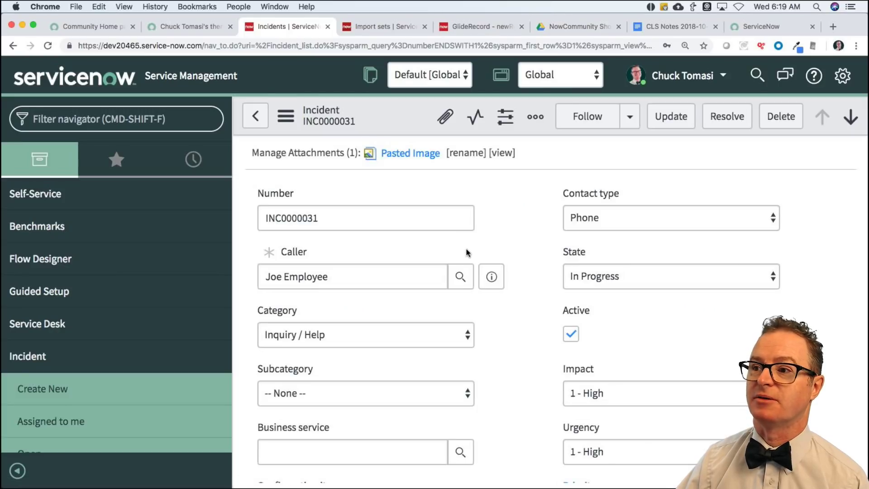
Scroll INC0000031 down to its Task SLAs, then switch to the second instance's login tab.
scroll(508, 319, down, 10)
scroll(509, 319, up, 5)
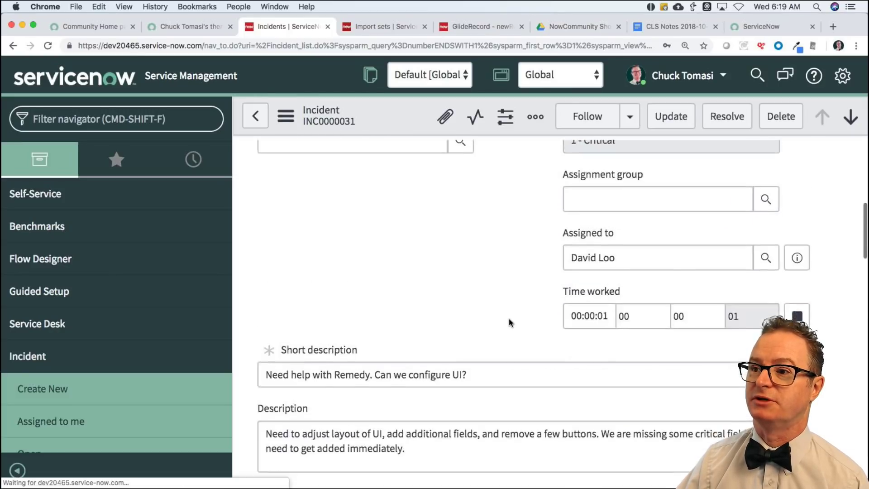
scroll(509, 319, down, 15)
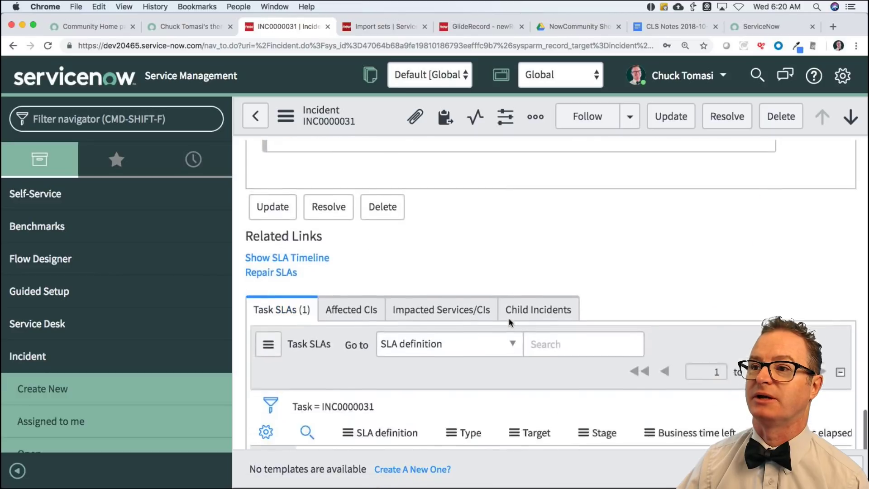
scroll(509, 319, down, 3)
scroll(509, 319, up, 2)
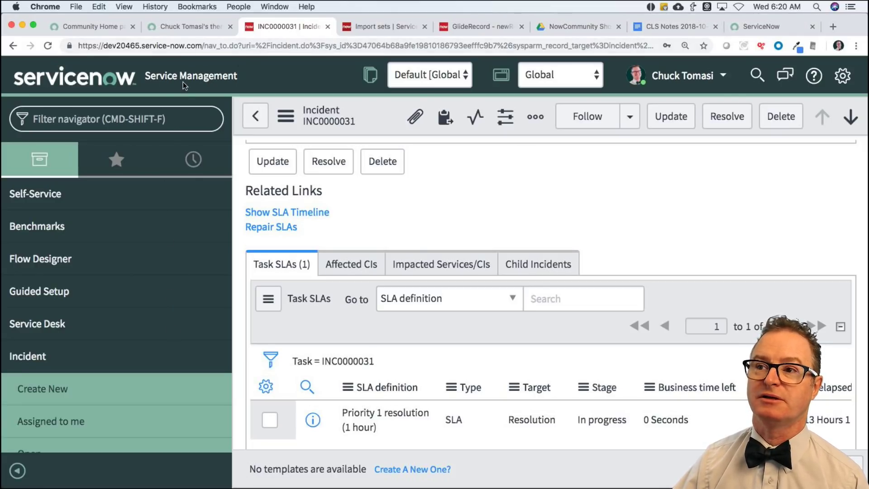
click(753, 25)
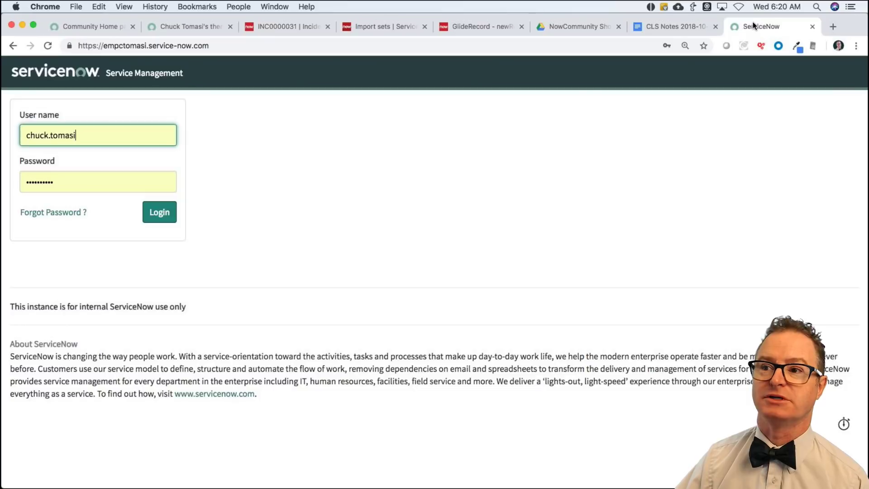
Sign in to the second instance and list the open incidents under Incident > Open.
click(145, 213)
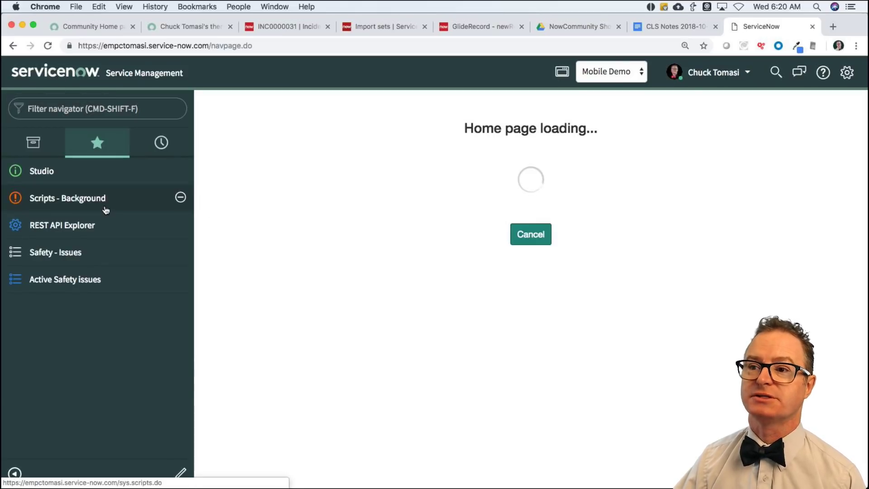
click(33, 143)
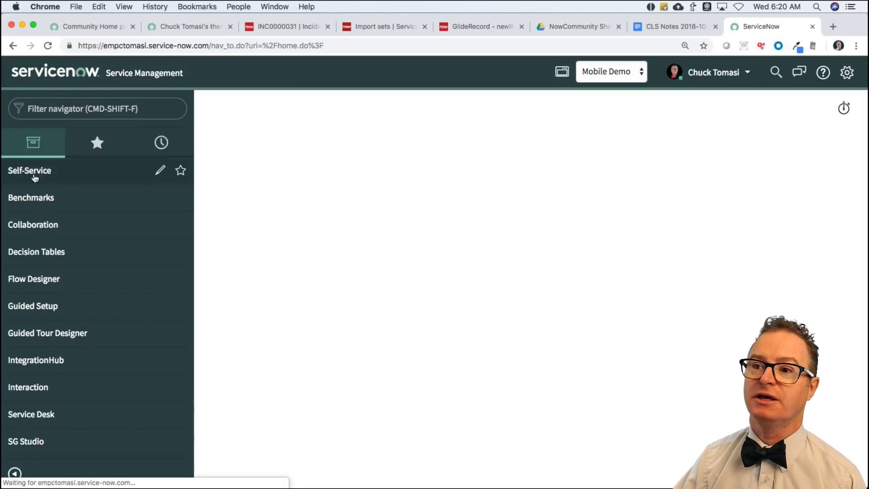
click(40, 177)
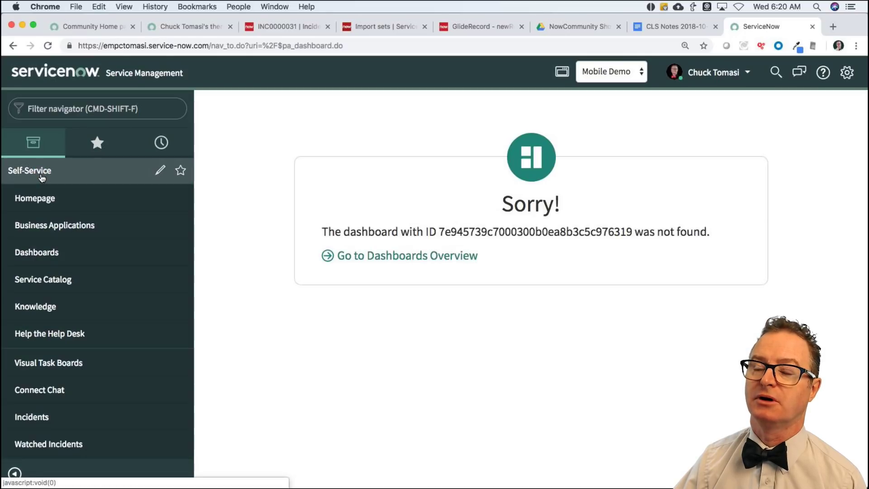
click(41, 174)
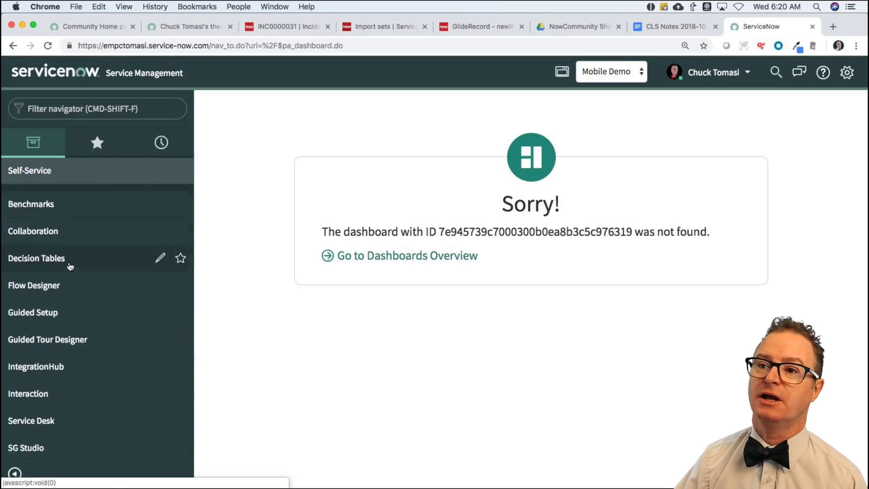
scroll(72, 265, down, 4)
scroll(72, 264, down, 5)
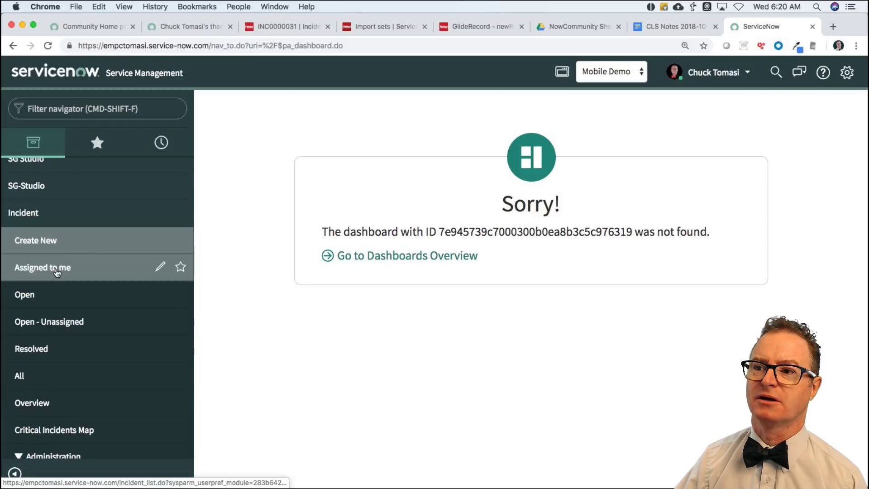
click(57, 271)
click(60, 303)
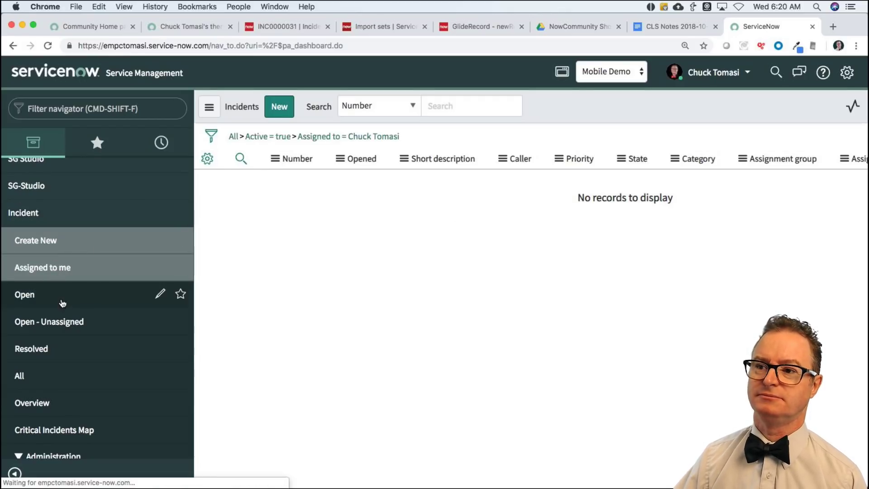
click(38, 214)
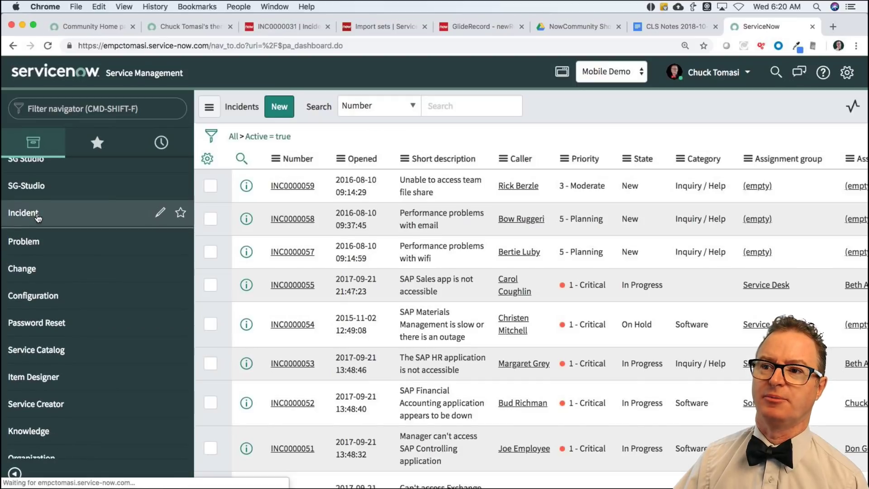
click(37, 218)
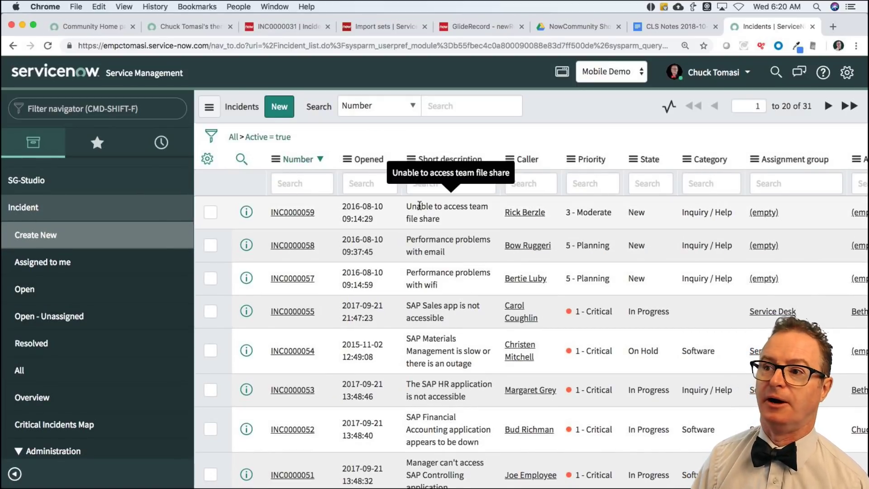
Enlarge the page, then open and scroll through incident INC0000059.
key(super+plus)
key(super+plus)
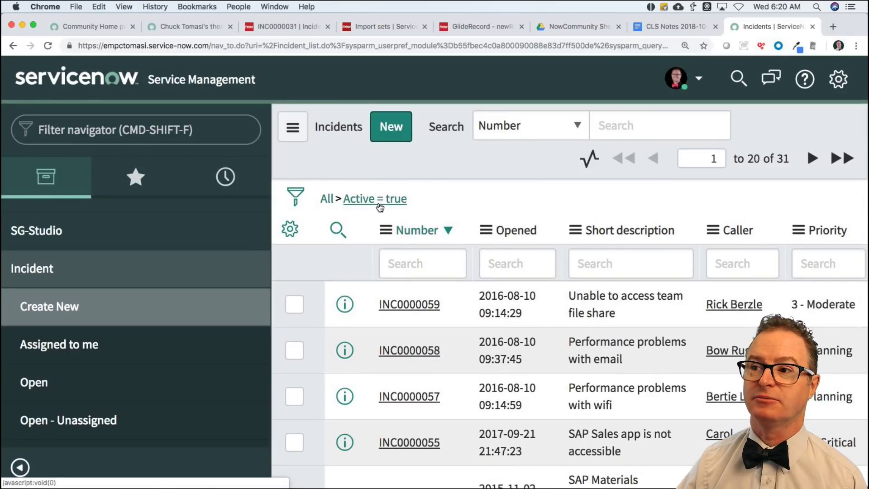
click(417, 307)
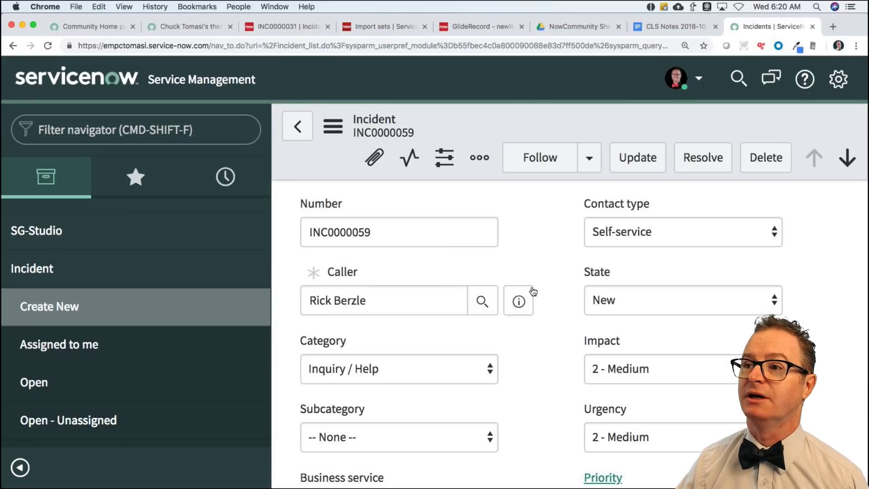
scroll(533, 290, down, 15)
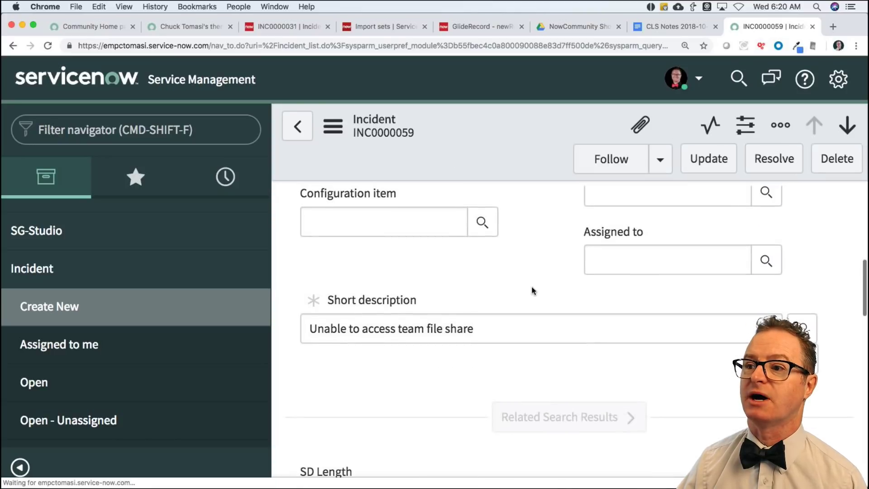
scroll(533, 291, down, 20)
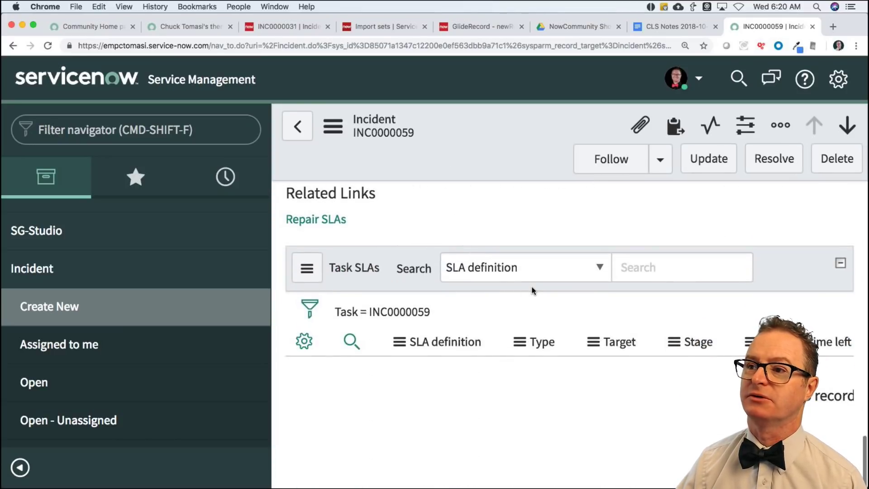
scroll(362, 228, up, 4)
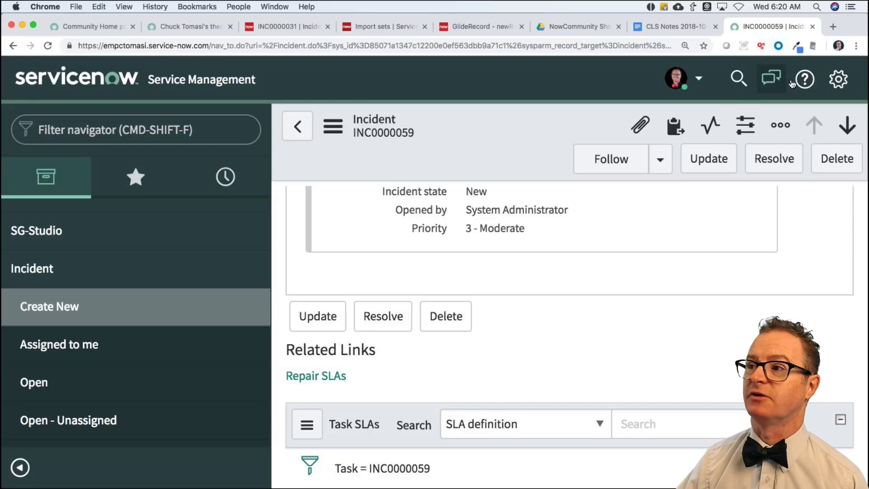
Review the available themes in System Settings > Theme, then close the incident tab.
click(838, 78)
click(113, 218)
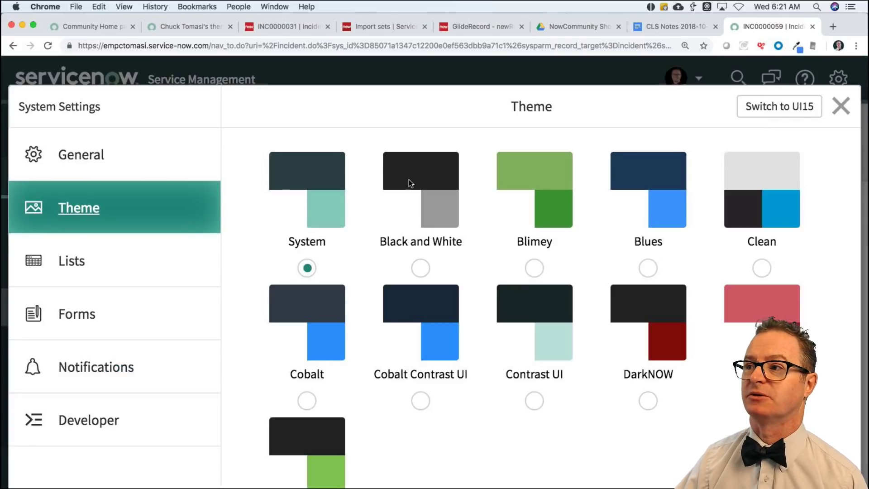
click(841, 106)
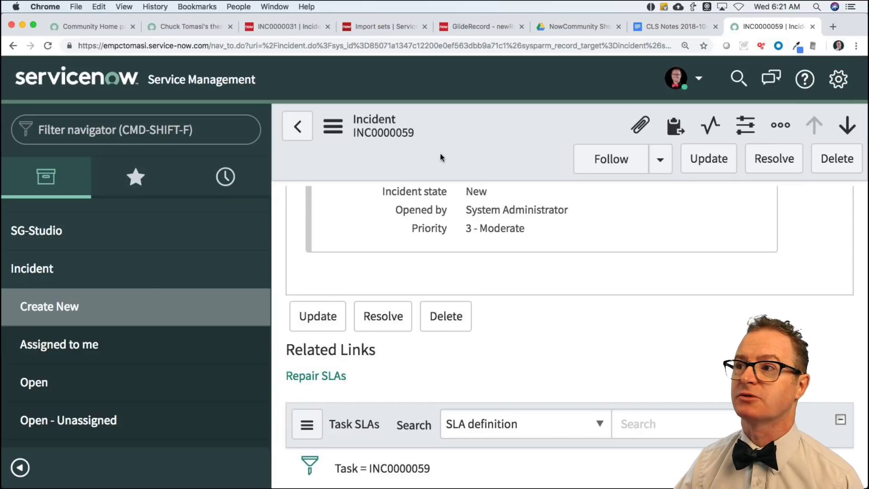
key(super+w)
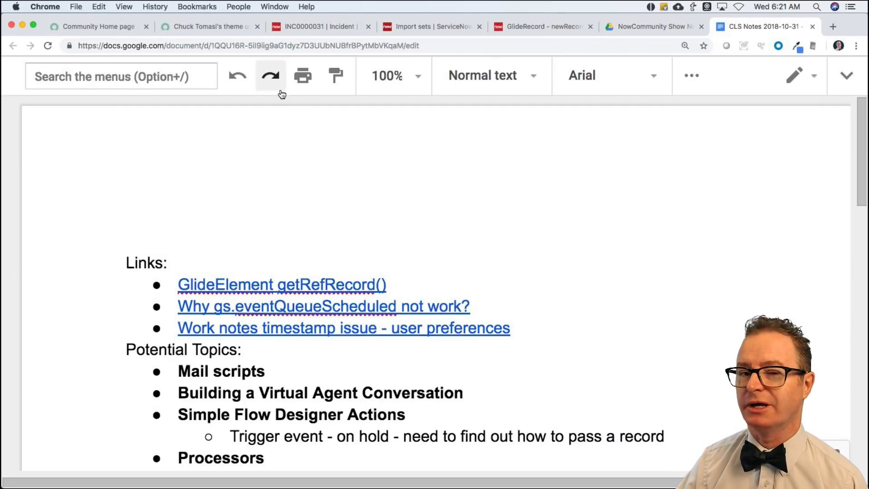
Look over the Community home page question list, then return to incident INC0000031.
click(129, 29)
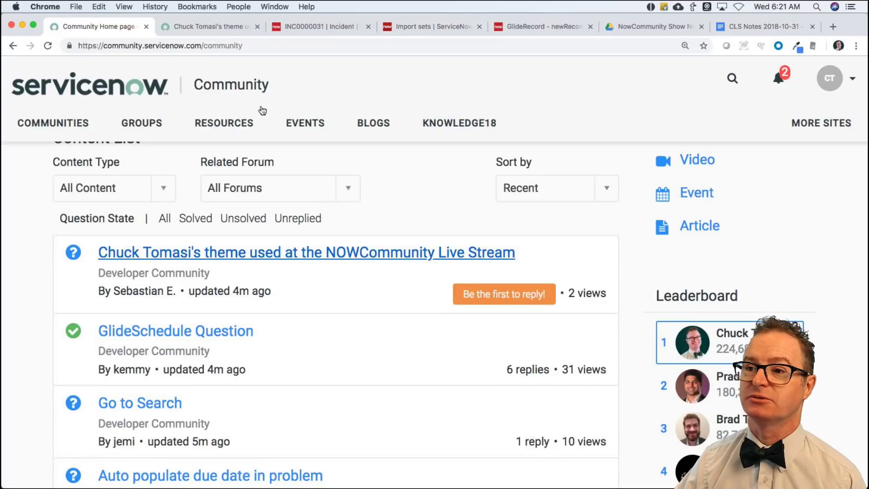
click(302, 28)
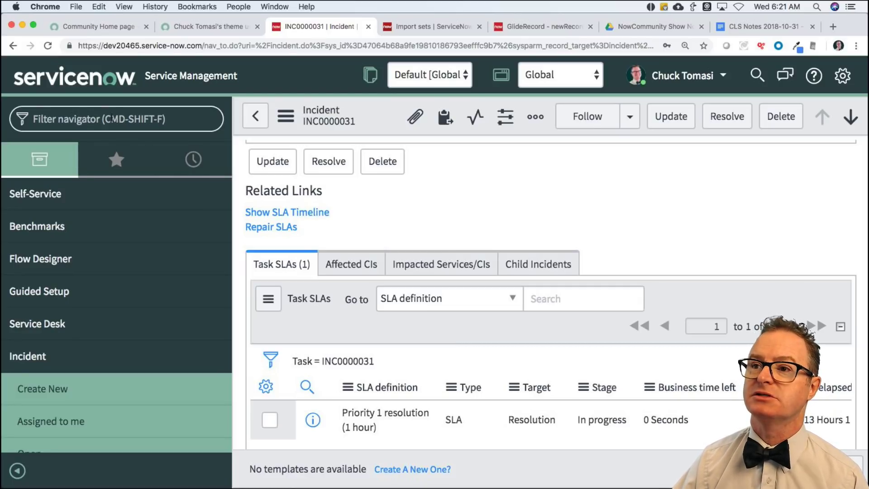
Open the full Incidents list by entering incident.list in the navigator filter.
key(super+shift+f)
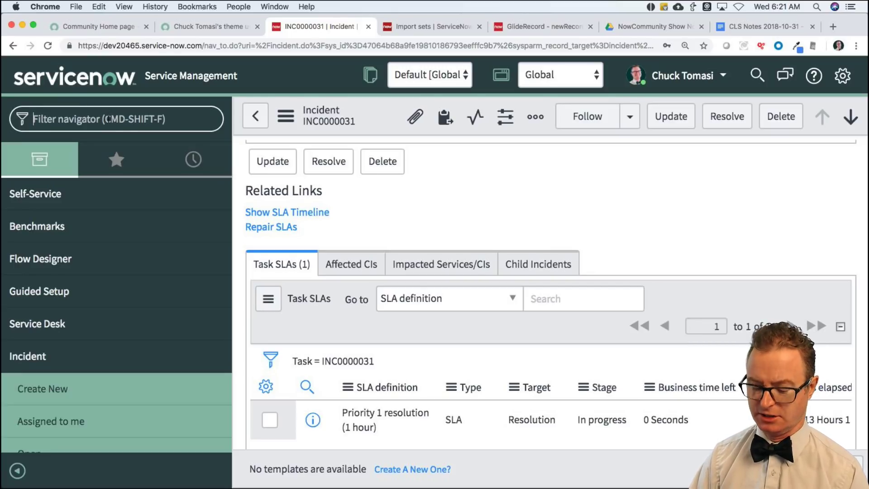
text(sys_)
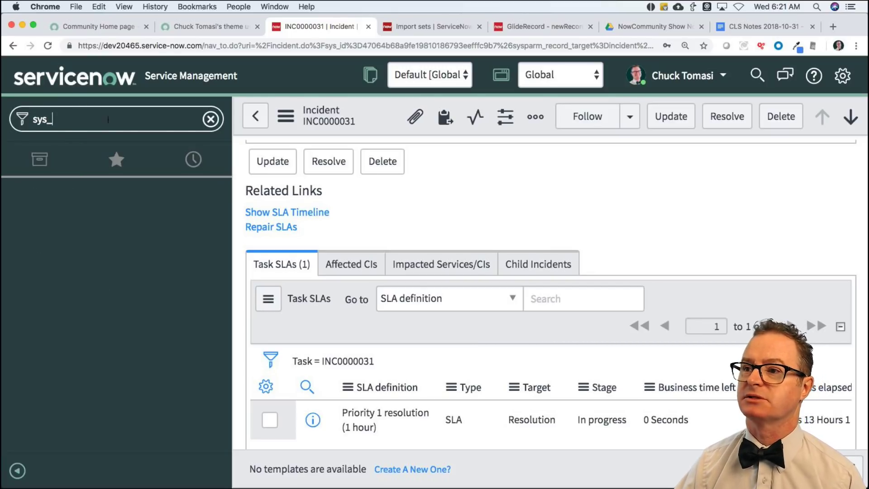
click(116, 160)
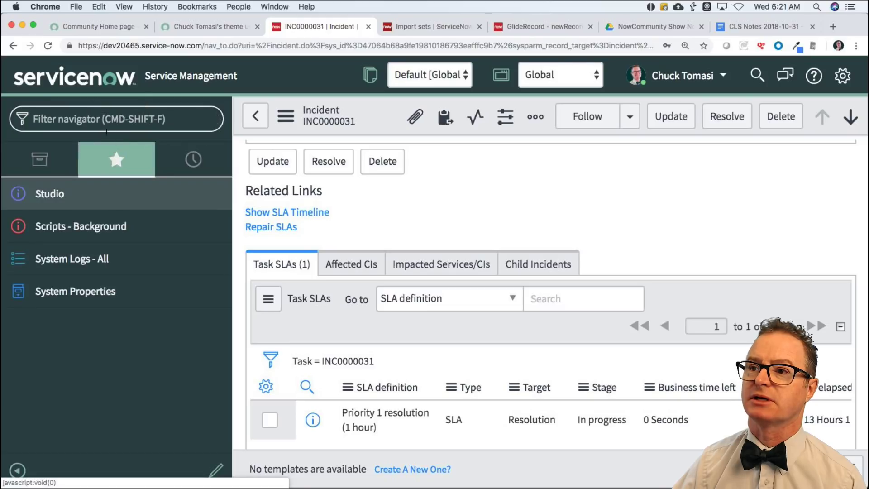
click(32, 117)
text(incdient)
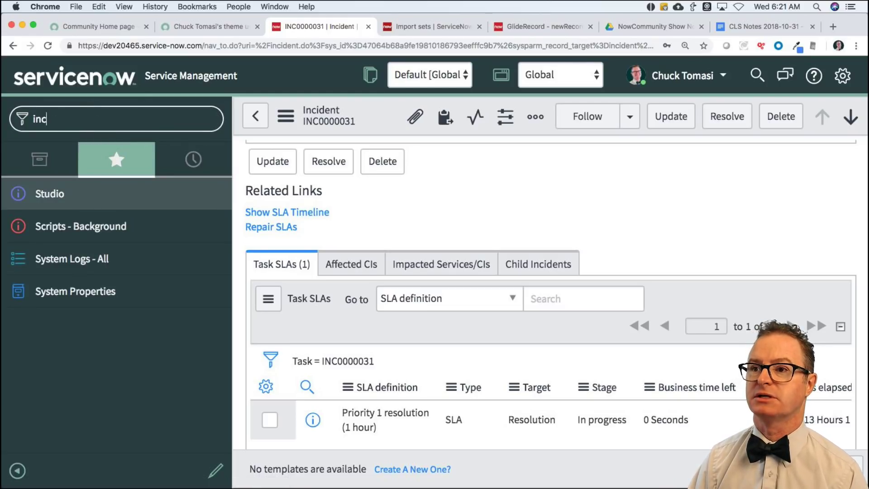
key(BackSpace)
key(BackSpace)
text(id)
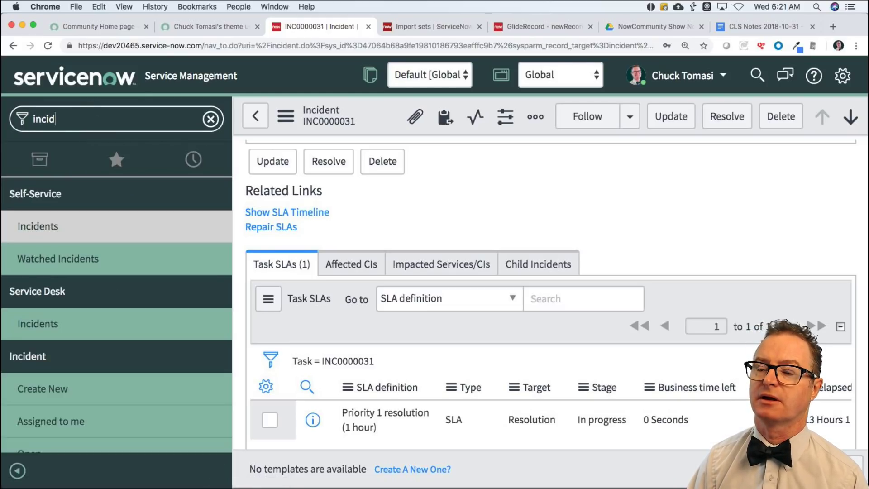
text(ent.list)
key(Return)
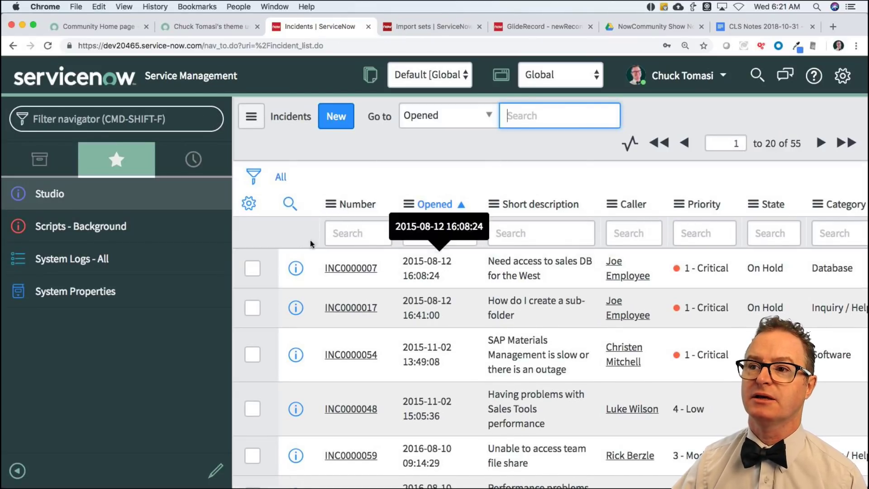
Open the User Preferences list with sys_user_preference.list.
click(111, 119)
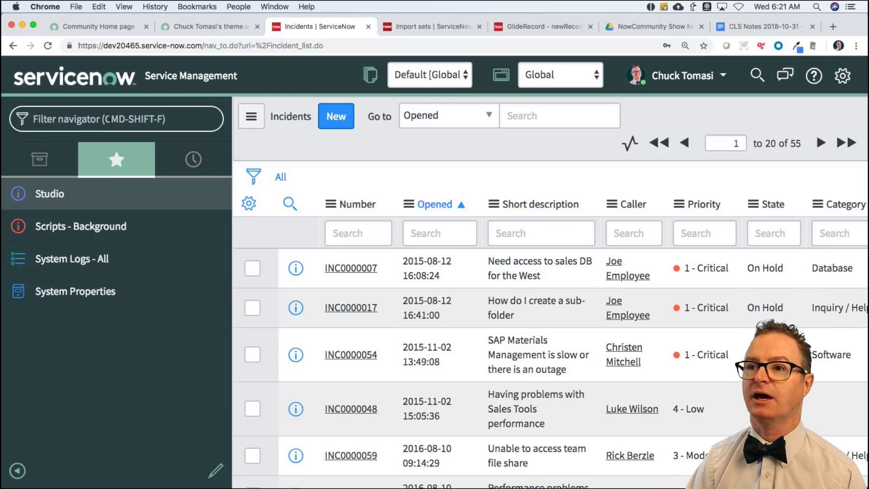
text(sys_u)
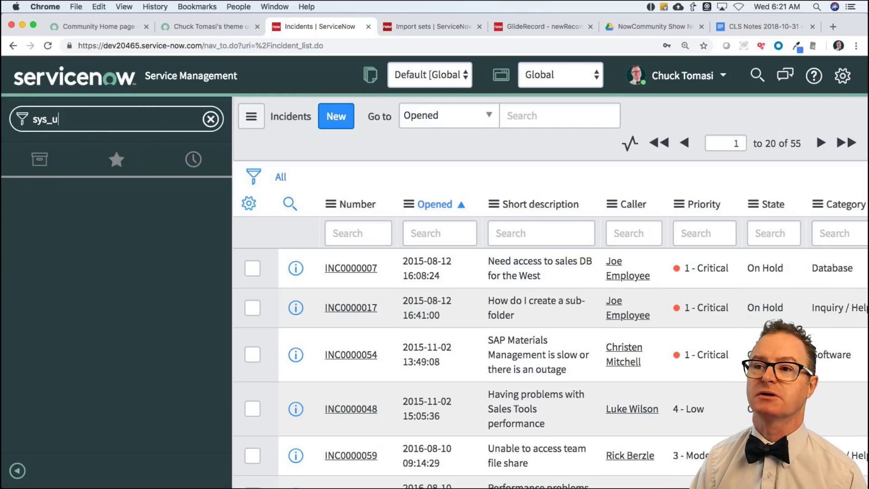
text(ser_preference.list)
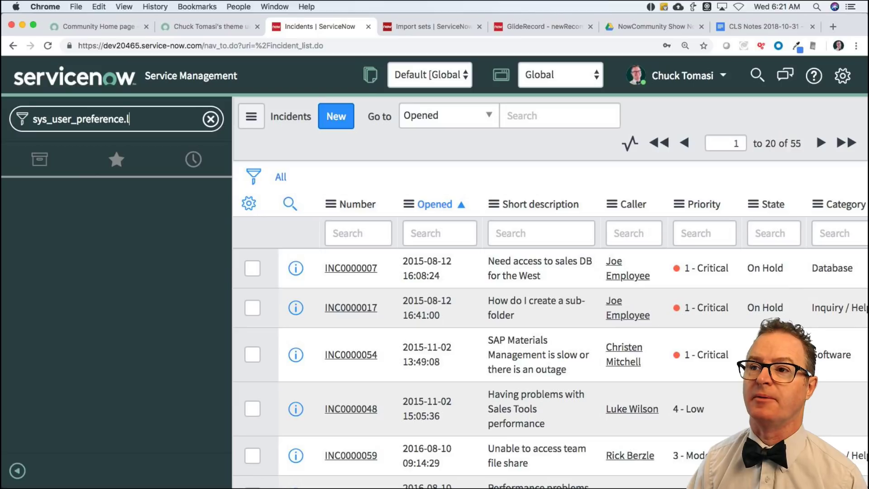
key(Return)
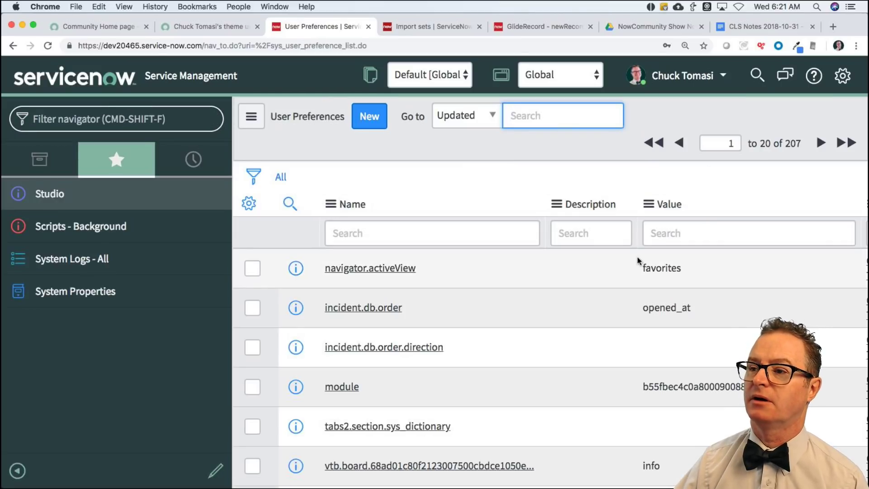
Inspect the incident.db.order preference value opened_at and the empty incident.db.order.direction value.
scroll(623, 256, right, 5)
scroll(622, 256, right, 2)
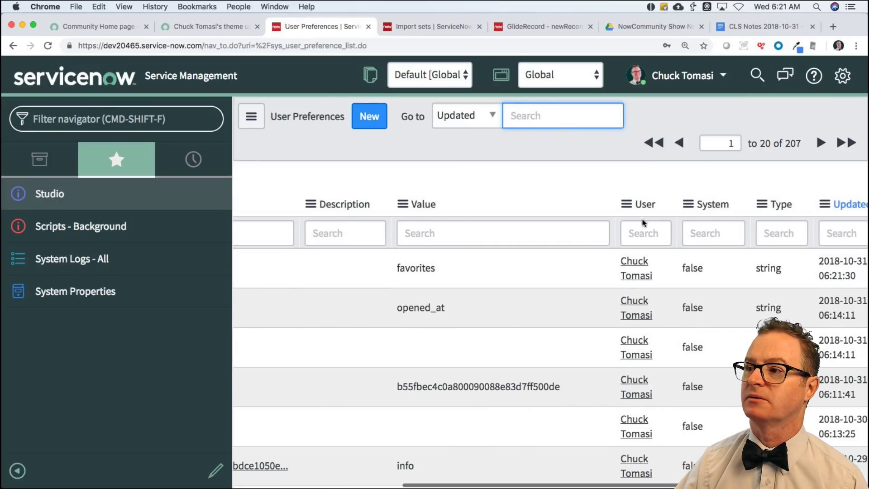
scroll(810, 208, right, 2)
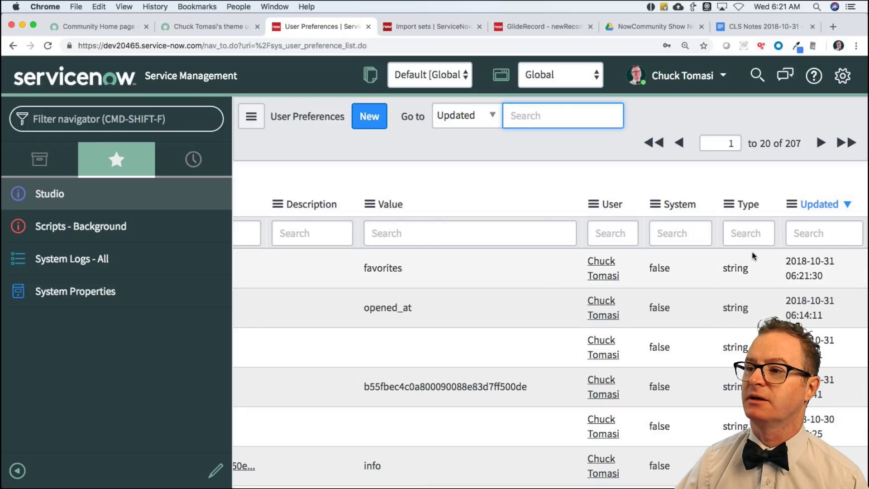
scroll(593, 265, left, 7)
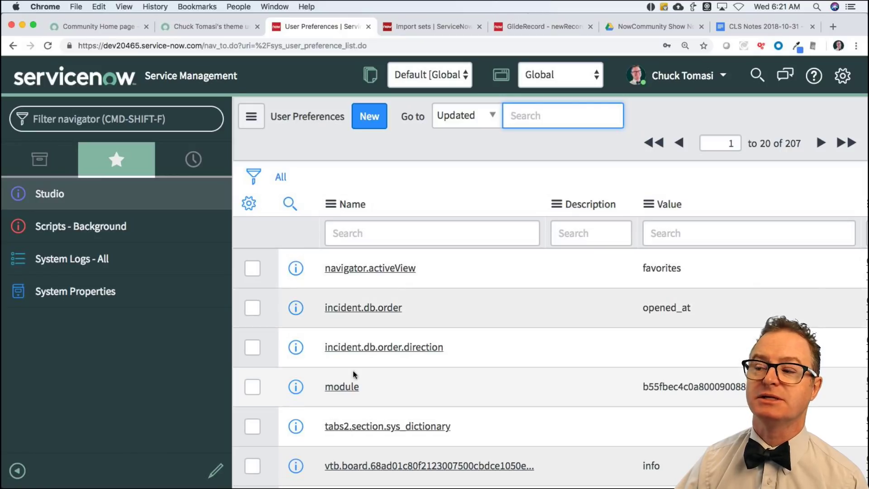
scroll(557, 359, right, 2)
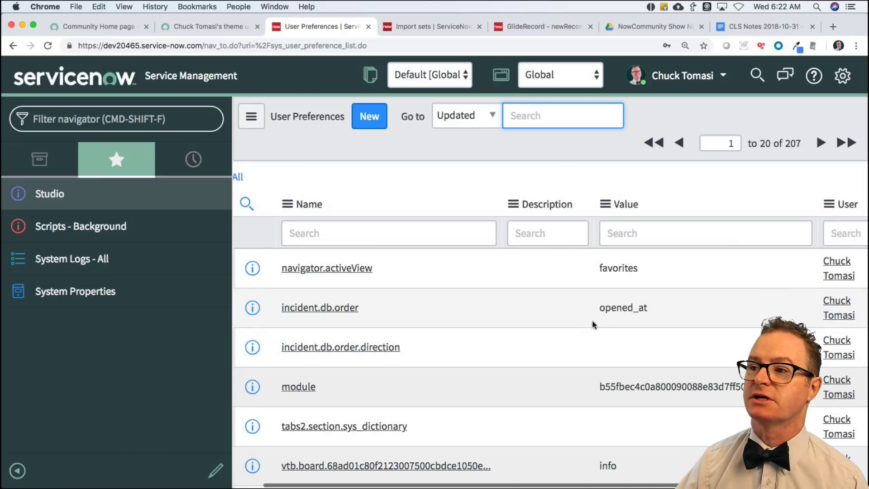
drag(601, 309, 659, 309)
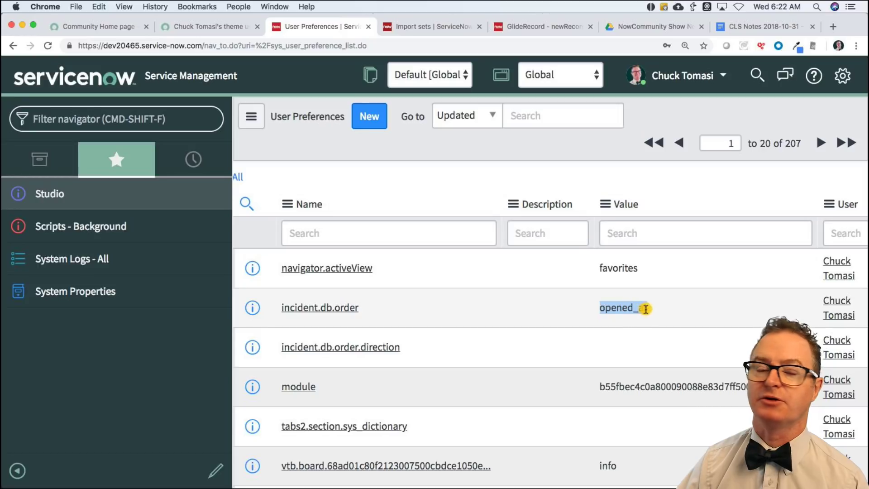
double_click(659, 309)
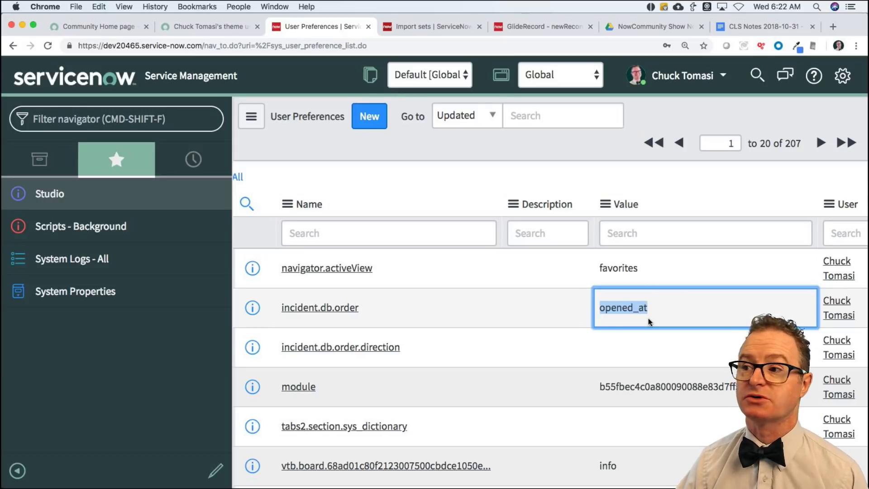
click(620, 352)
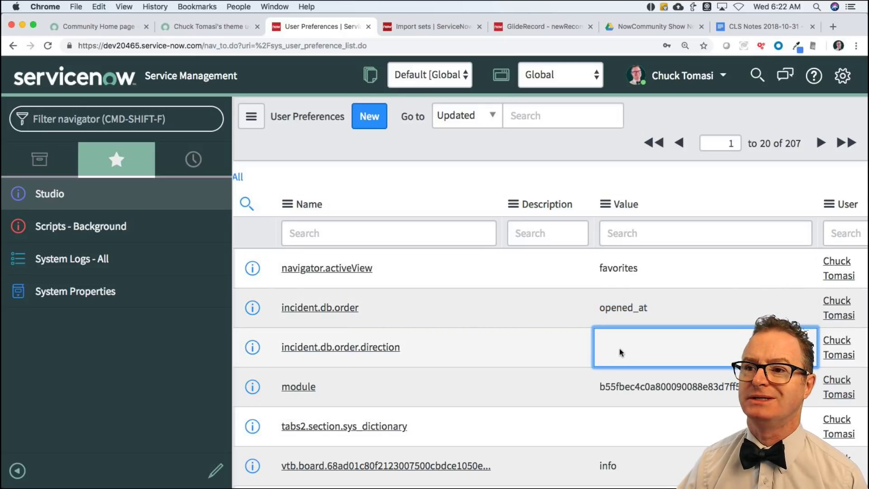
Sort Incidents by Opened descending, confirm the direction preference now reads DESC, and return to the question.
click(192, 159)
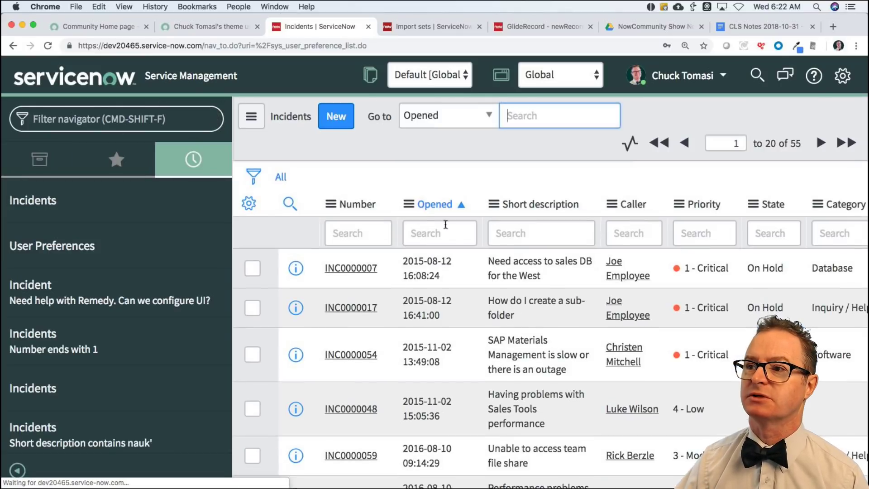
click(445, 210)
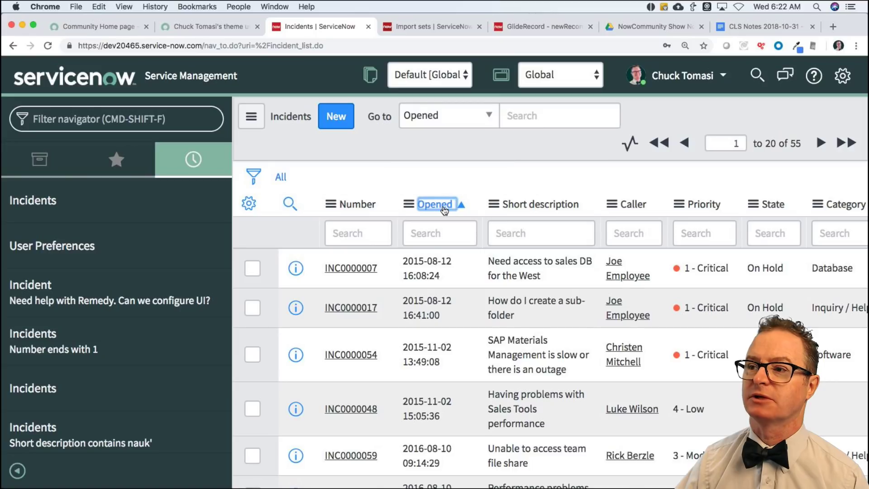
click(65, 246)
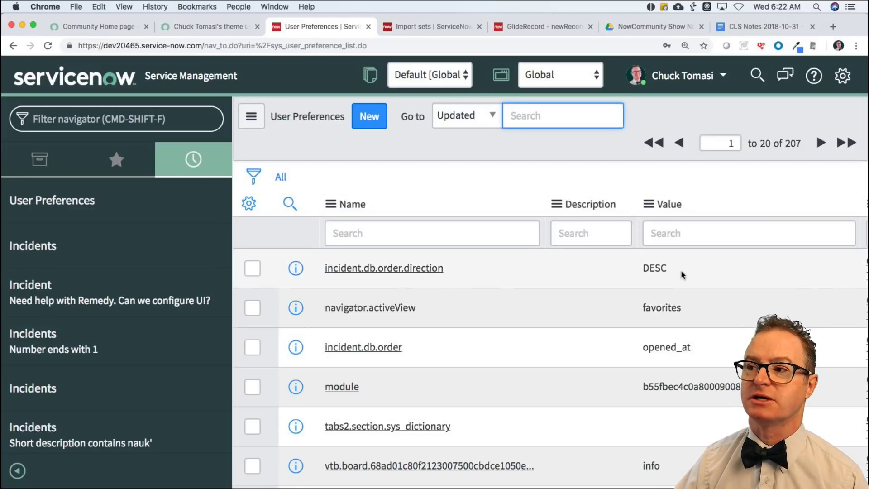
double_click(652, 268)
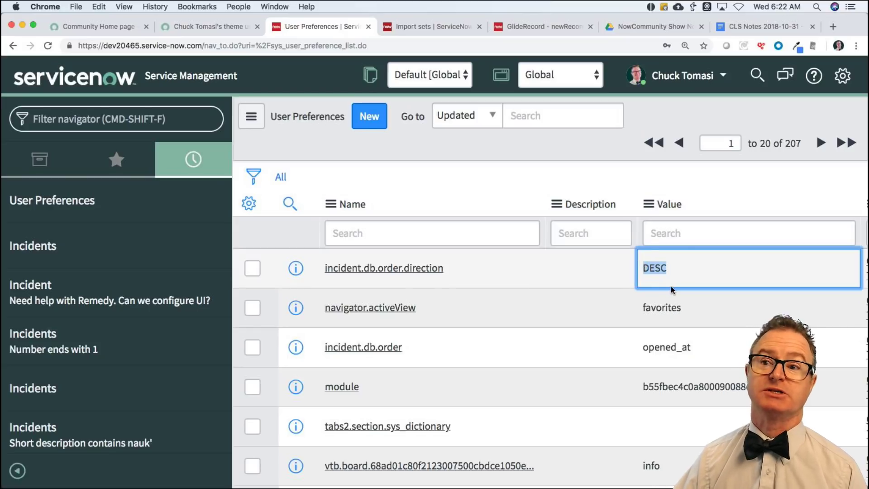
key(Escape)
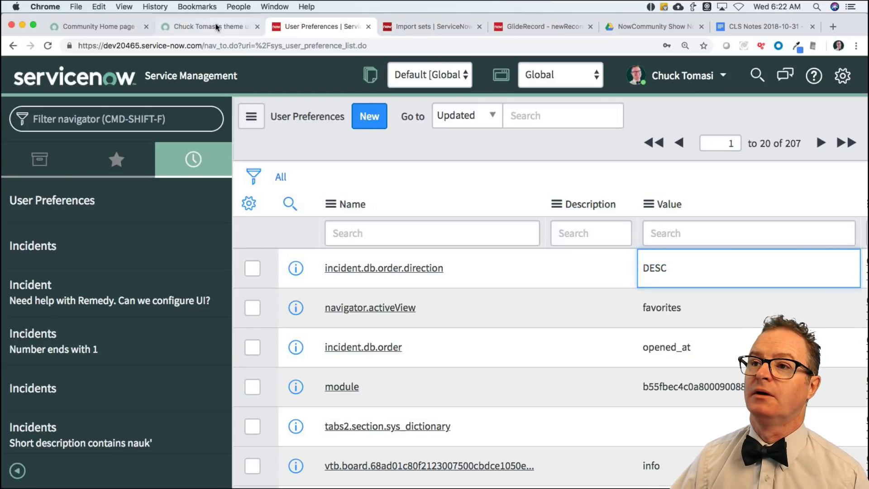
click(202, 27)
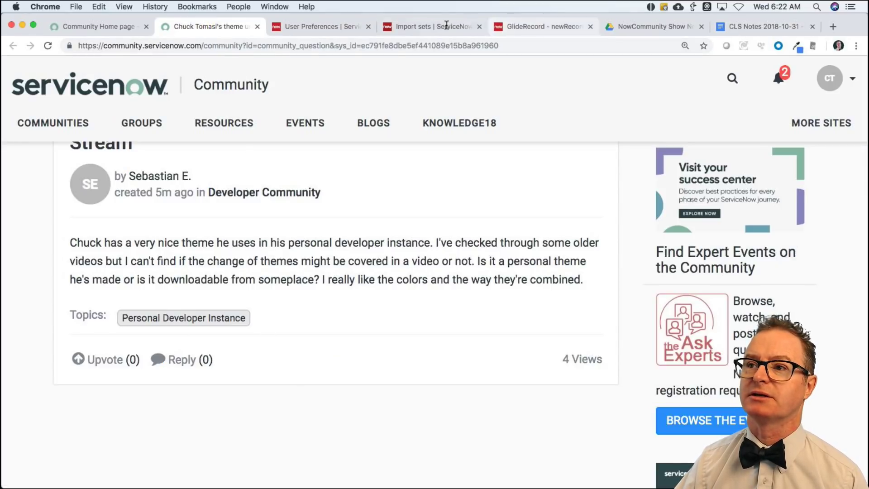
Return to the ServiceNow tab and filter the application navigator to 'system ui'.
click(318, 26)
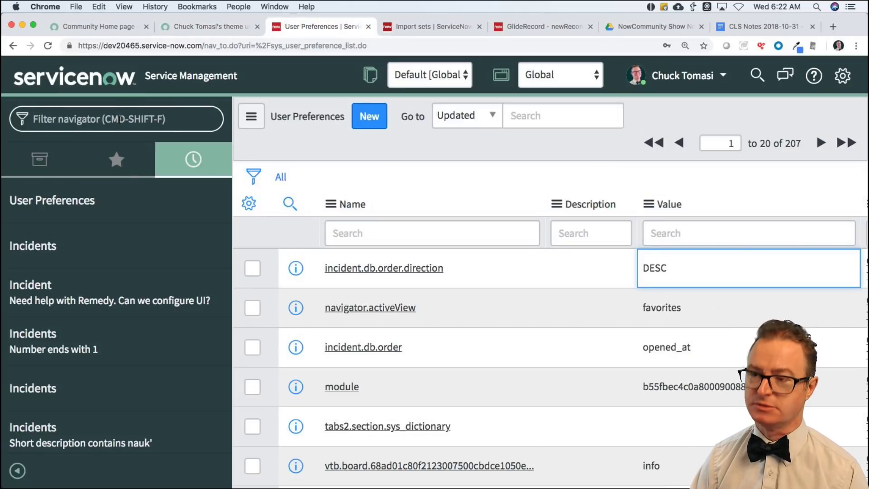
text(system ui)
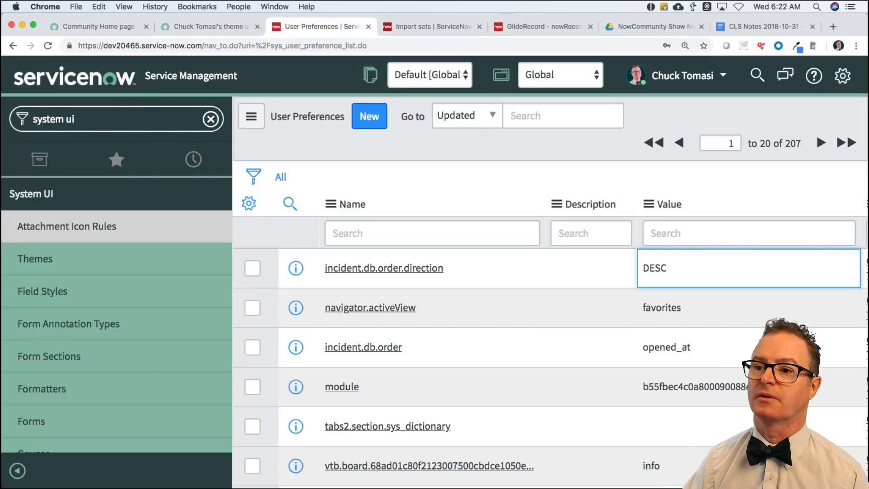
Export the Now 2018 theme from System UI > Themes as XML (This Record).
click(75, 272)
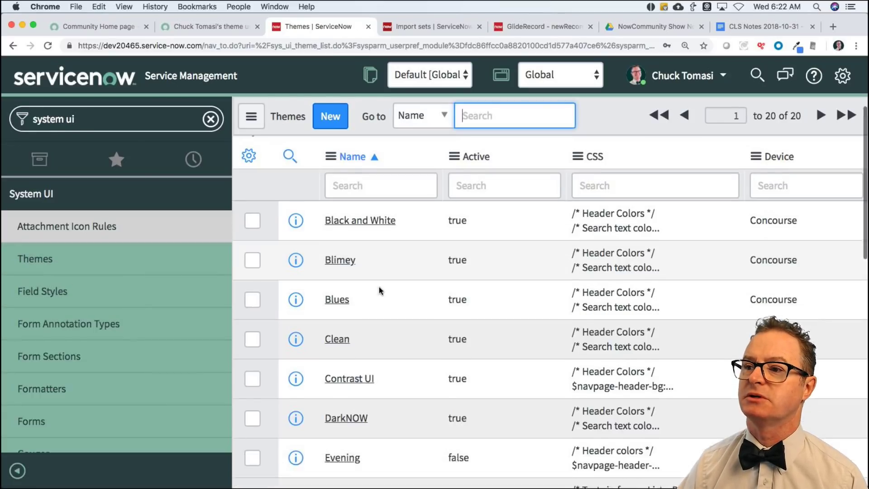
scroll(380, 290, down, 2)
scroll(380, 290, down, 7)
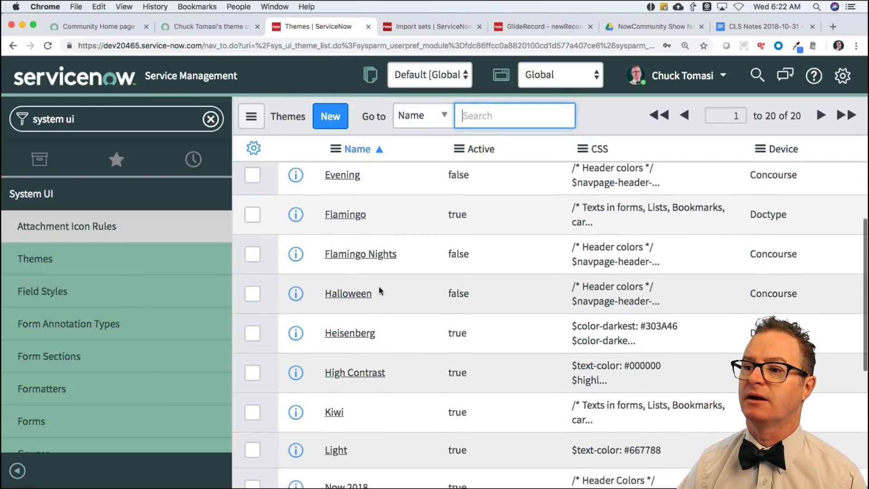
click(336, 352)
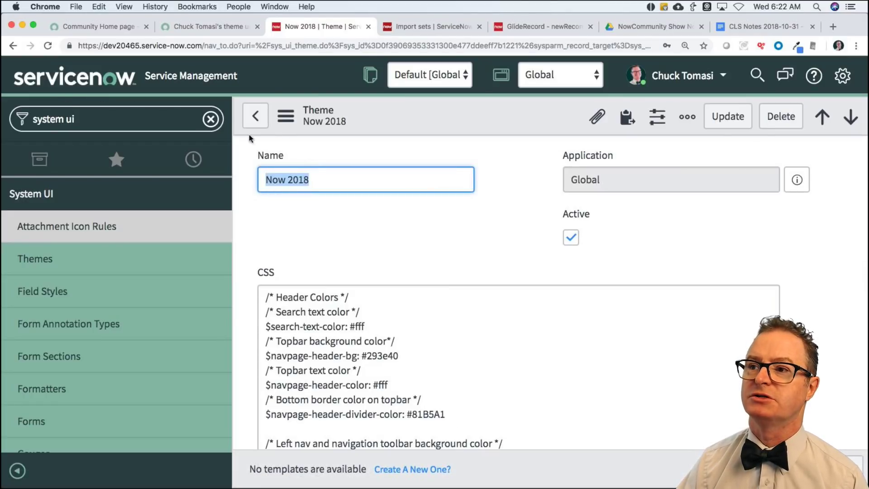
click(281, 126)
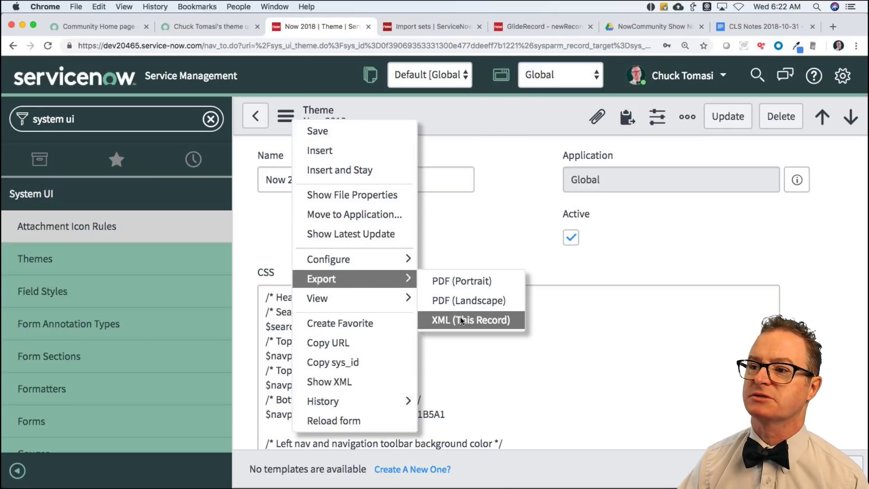
click(485, 319)
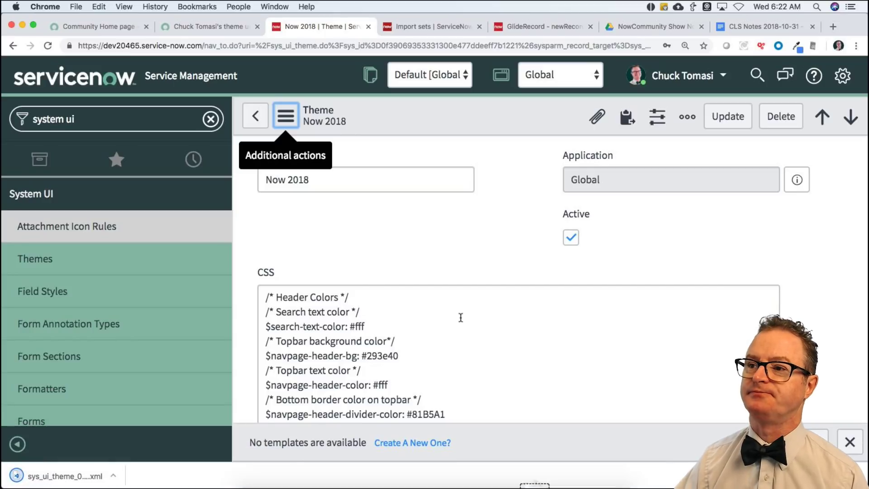
click(208, 24)
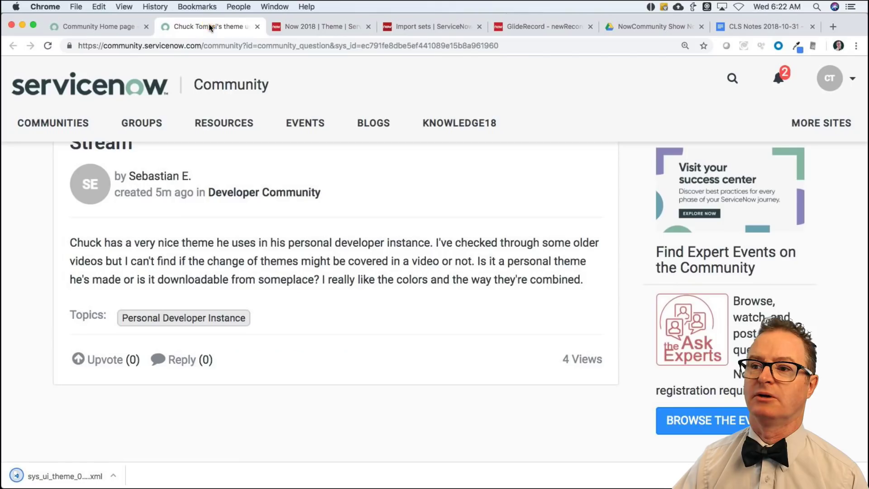
Start a reply saying this was covered in the 2018-10-31 episode at about 20 minutes.
click(189, 361)
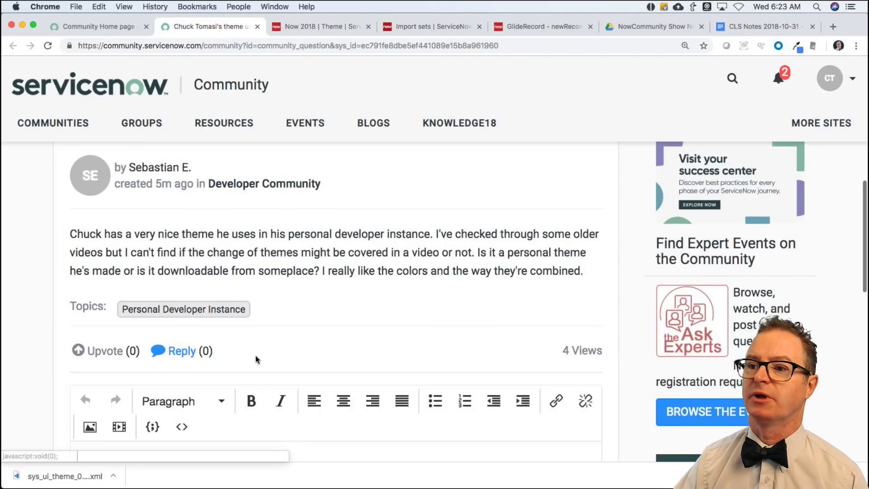
click(235, 358)
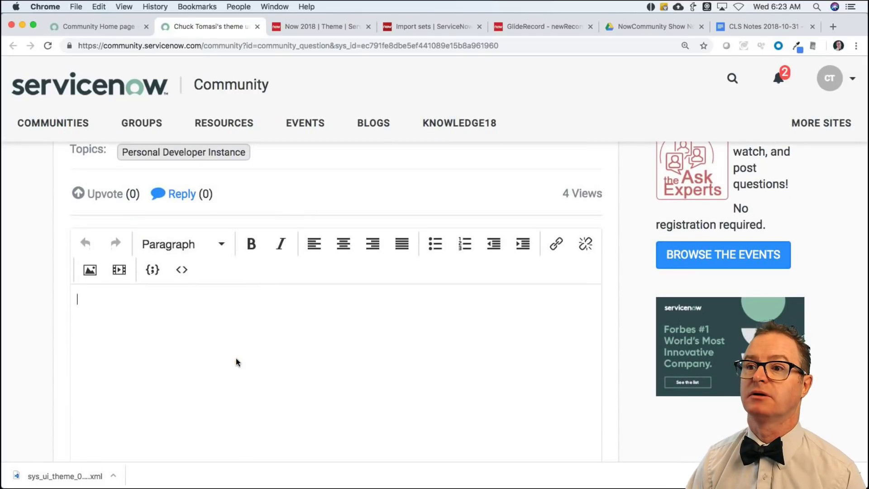
text(This is)
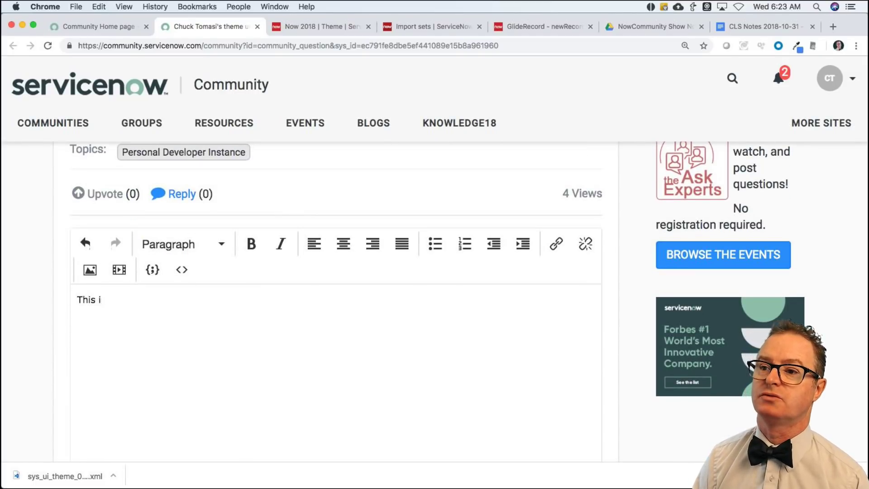
key(BackSpace)
key(BackSpace)
key(BackSpace)
text(I t)
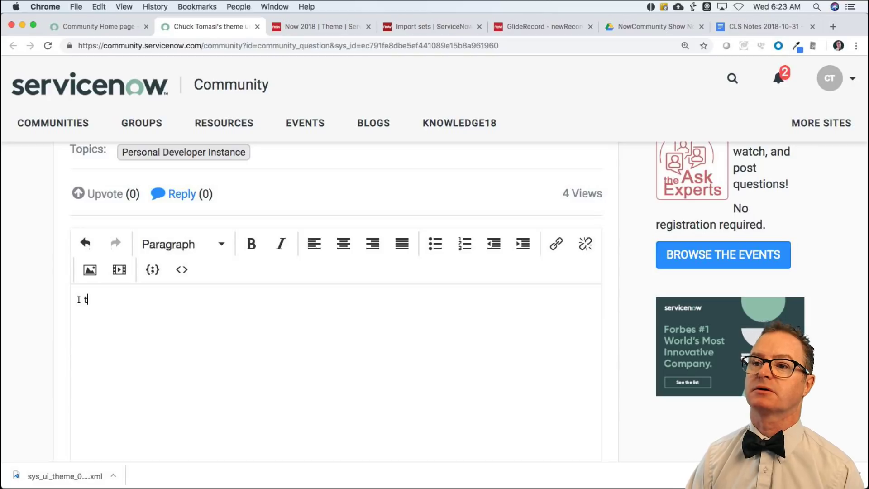
text(alked about this on the 2)
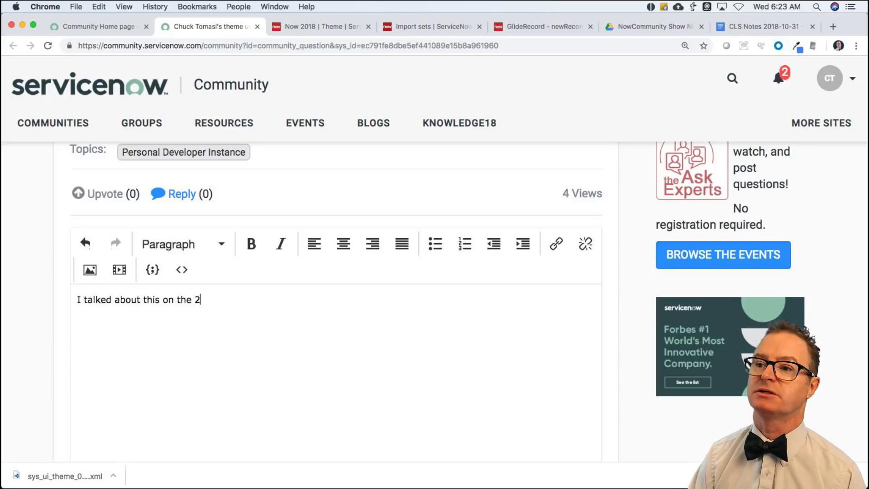
text(0189)
text(-10-31 e)
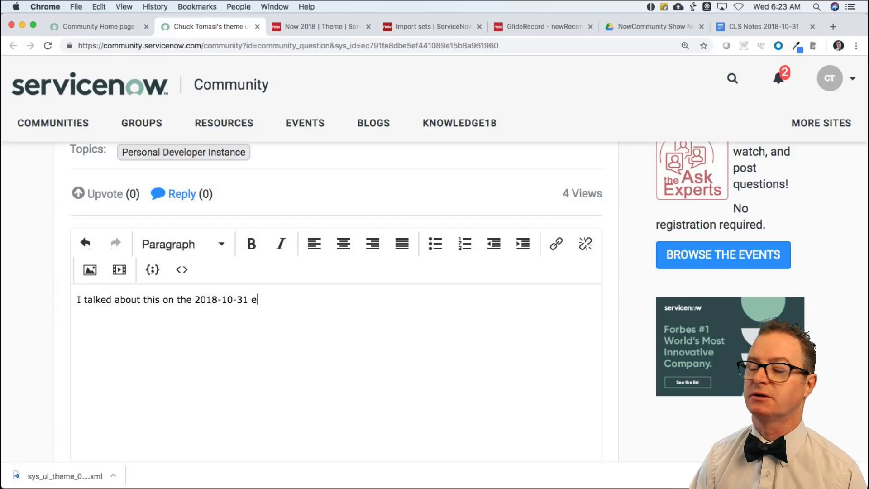
text(pis)
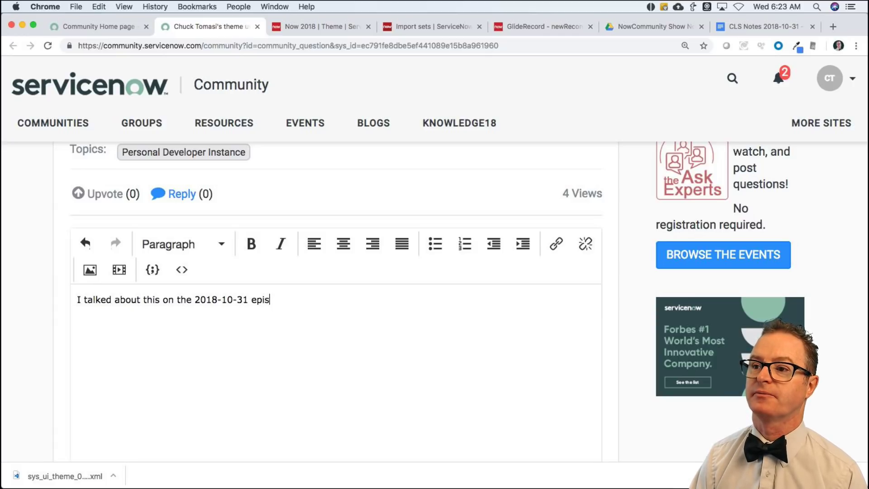
text(ode at about 20 m)
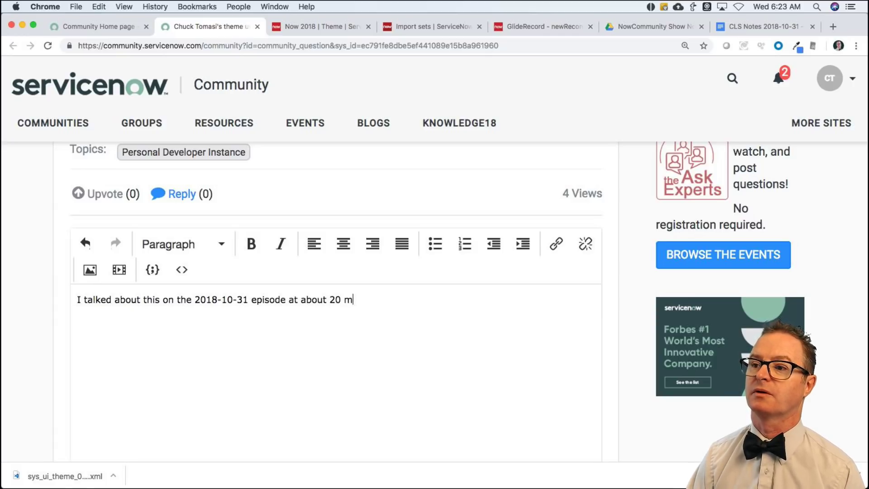
text(iuntes.)
key(BackSpace)
key(BackSpace)
key(BackSpace)
key(BackSpace)
key(BackSpace)
key(BackSpace)
key(BackSpace)
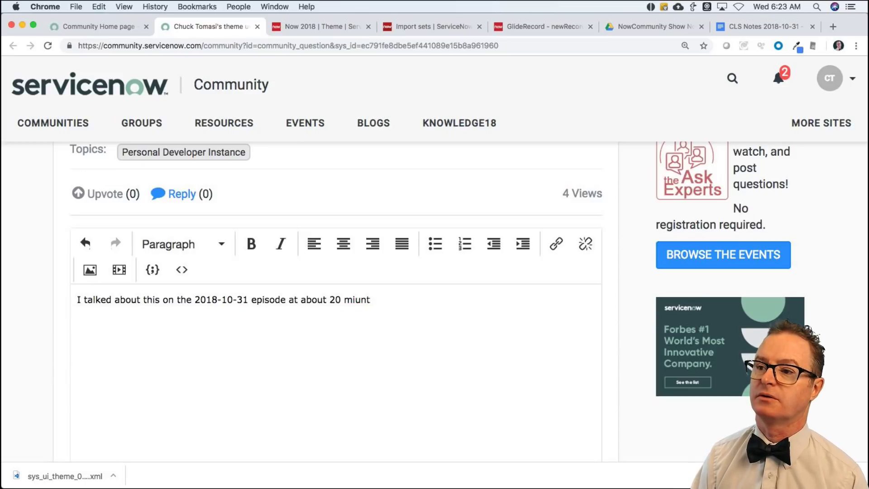
text(nutes. Thans f)
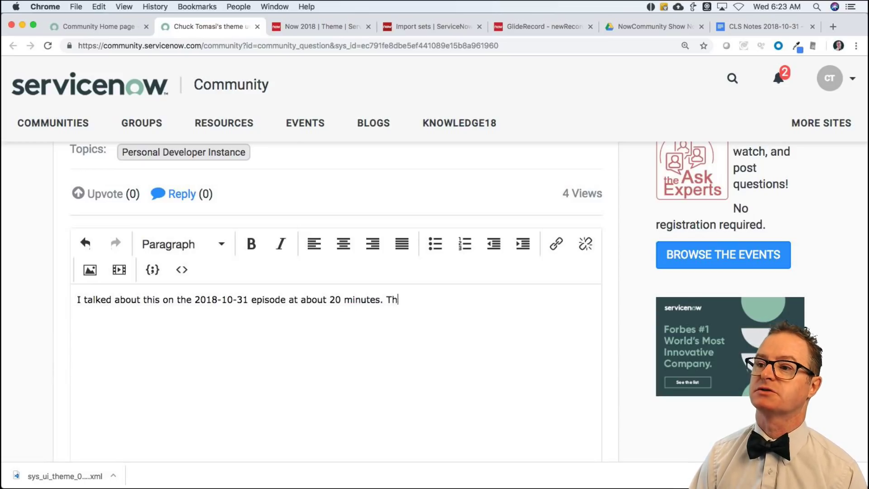
Add thanks, note the current theme is attached, and suggest the video for further improvements.
key(BackSpace)
key(BackSpace)
key(BackSpace)
text(k)
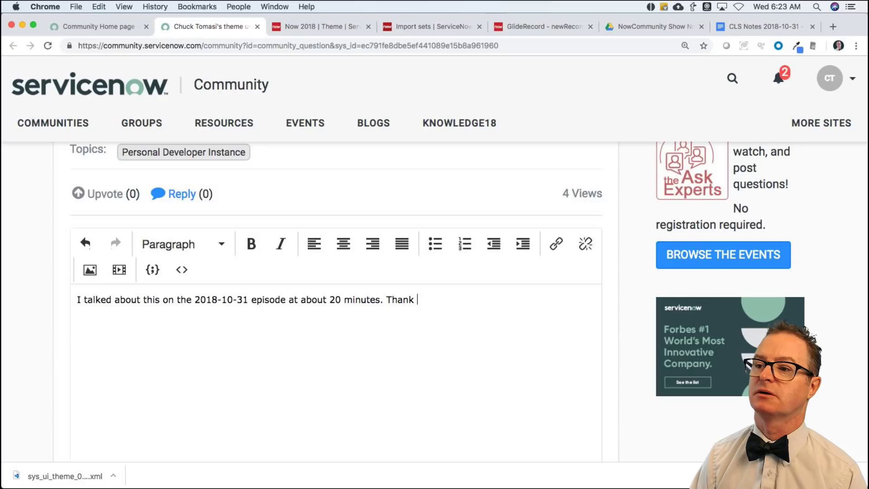
text(s for asking. i've)
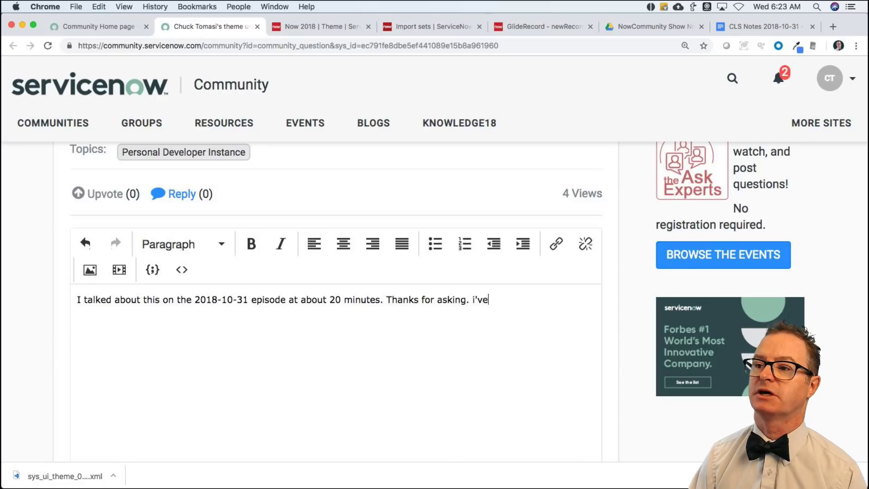
text( attached my c)
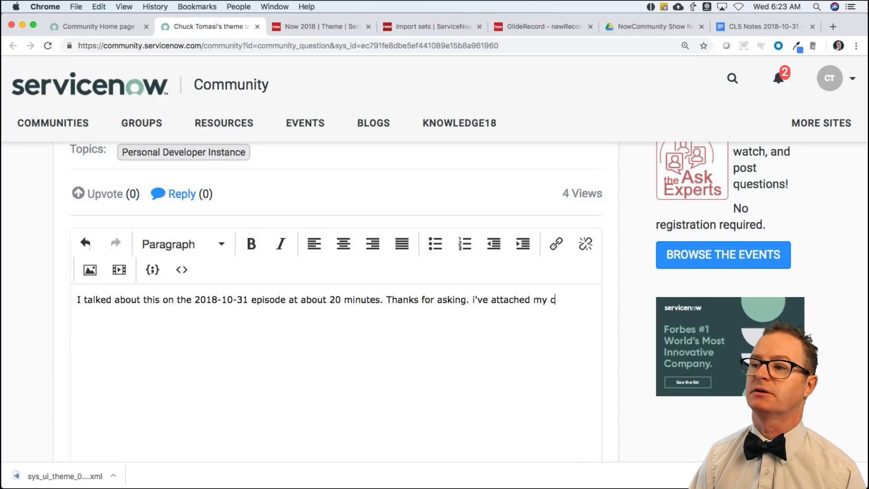
text(urrent theme )
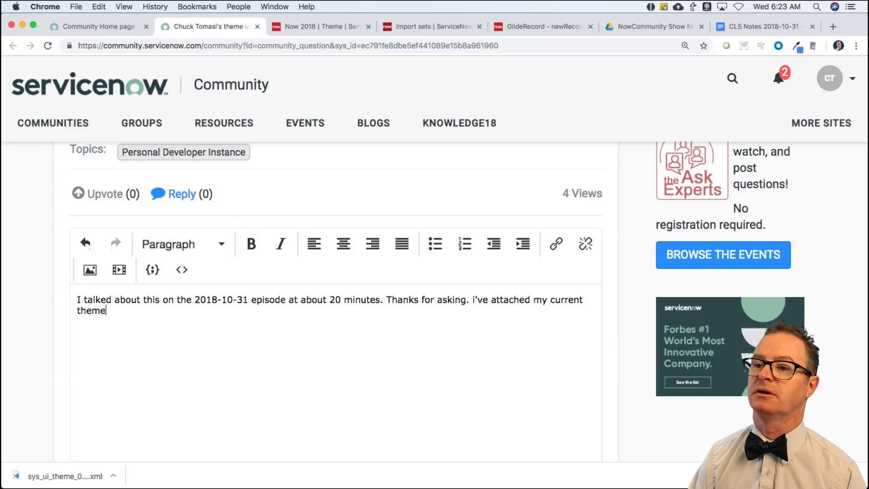
text(here. Watch the video)
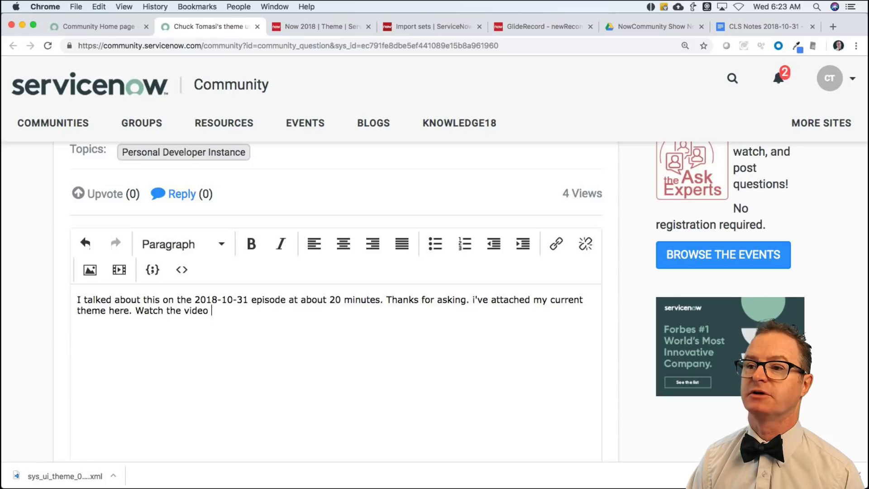
text(for )
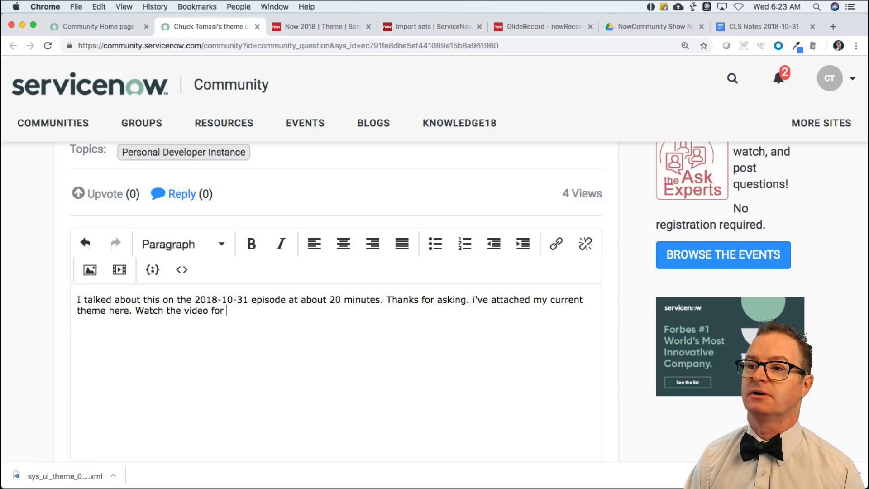
text(additio)
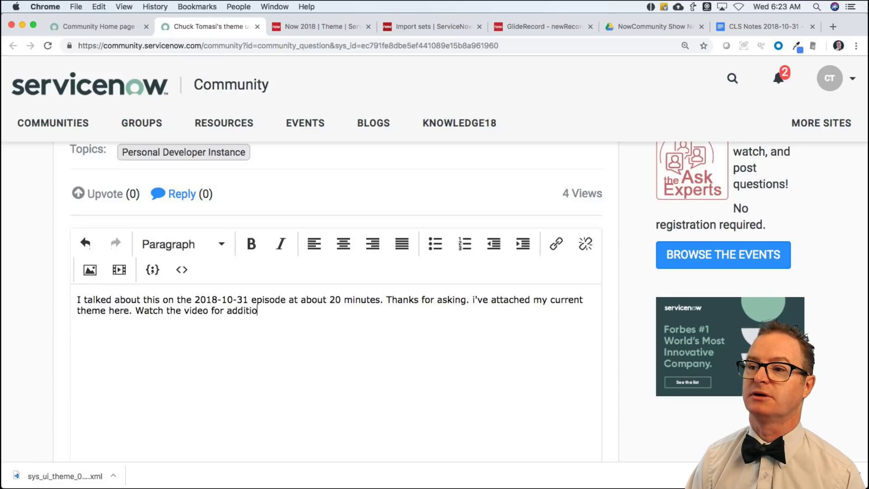
text(nal improvemen)
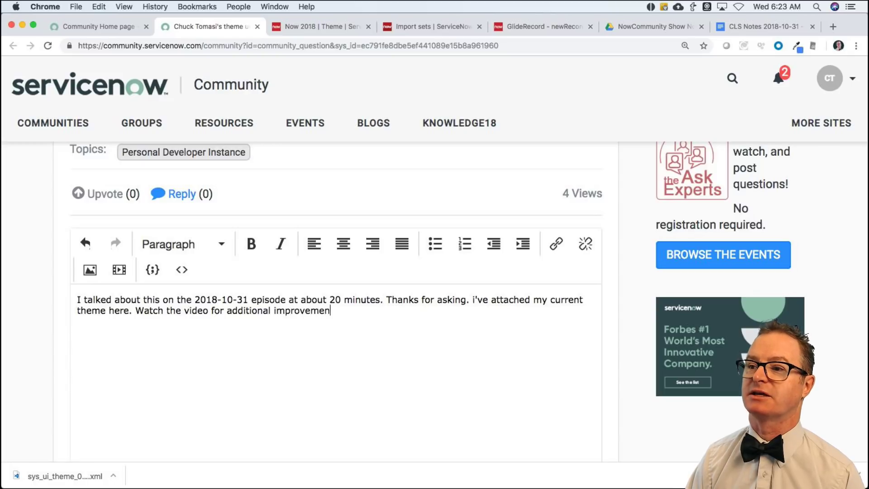
text(ts that can be made.)
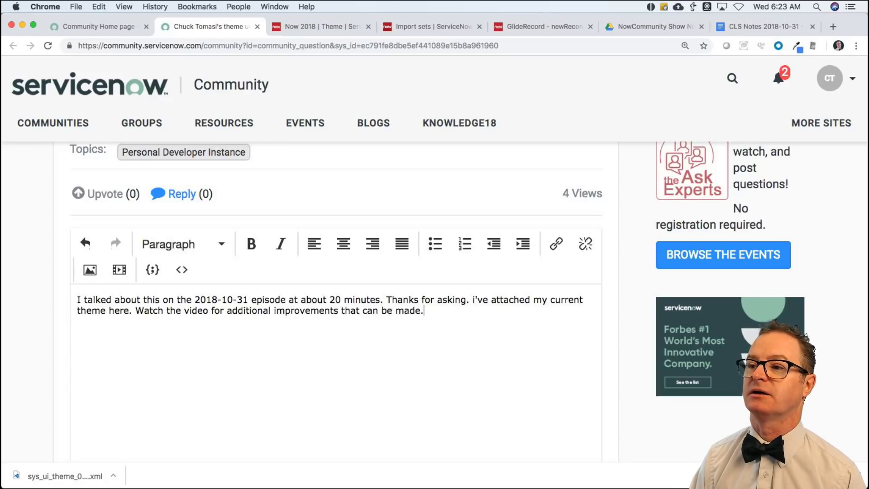
key(BackSpace)
text( (like s)
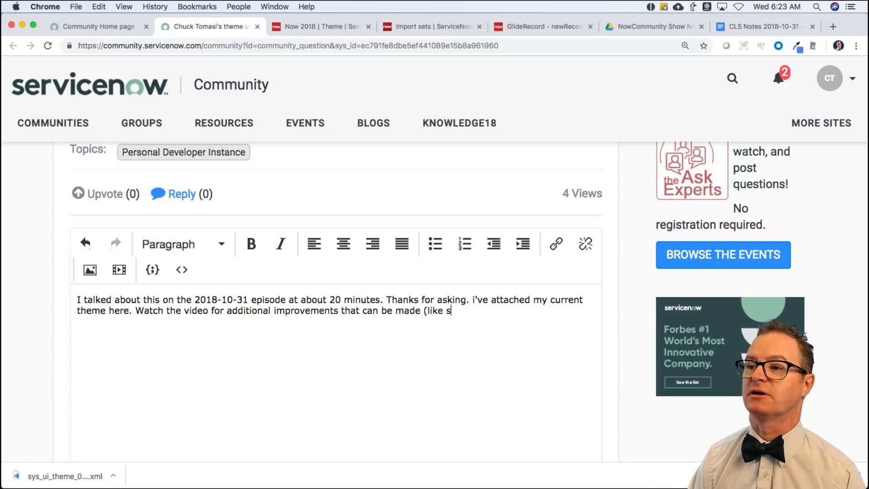
text(tar/pencil)
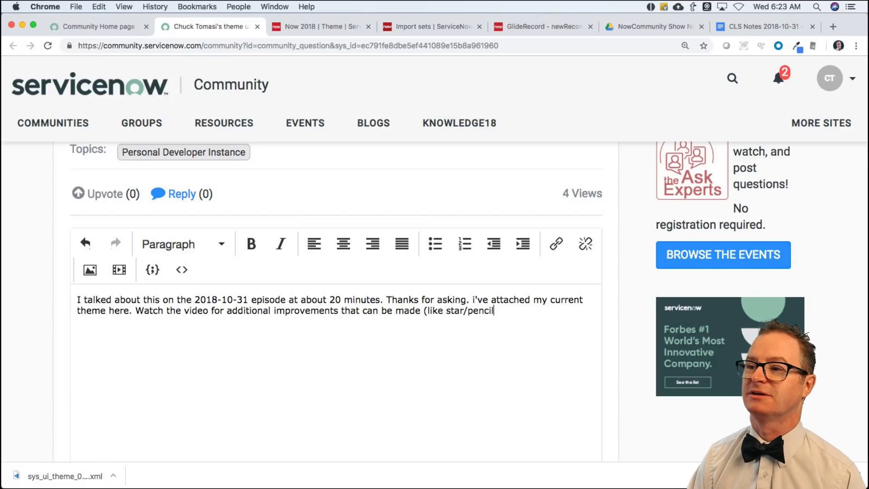
text( on the appli)
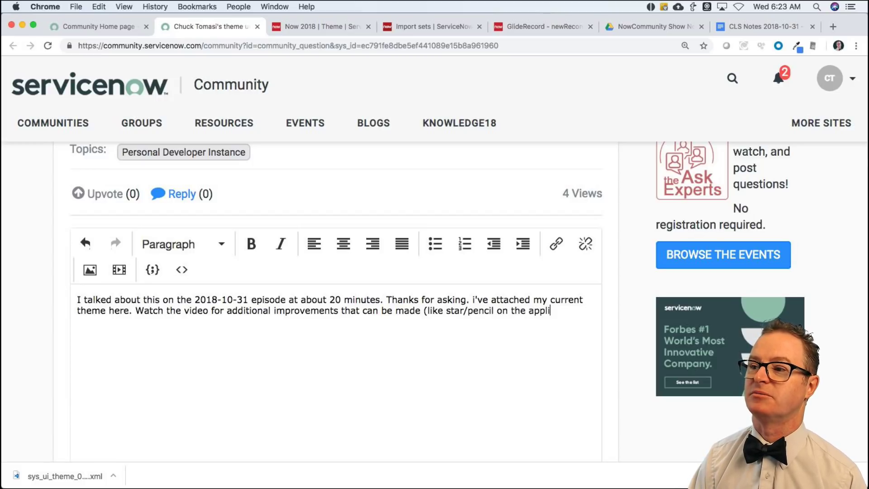
text(cation menus.))
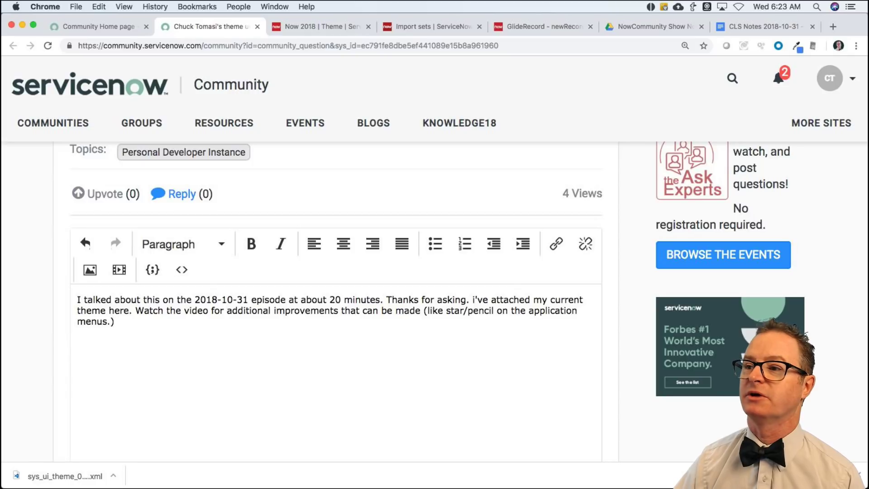
scroll(327, 325, down, 5)
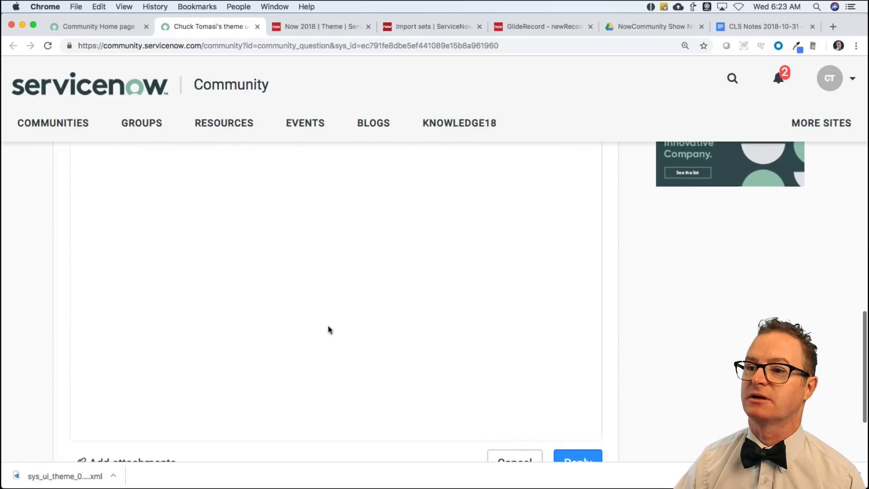
scroll(328, 329, down, 3)
Attach the exported sys_ui_theme XML file from Downloads to the reply.
click(98, 382)
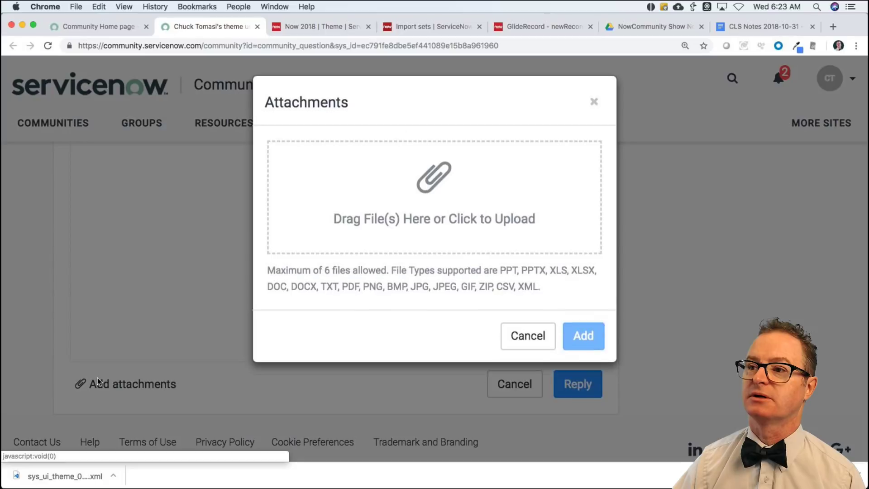
key(super+Tab)
key(super+Tab)
key(super+Tab)
key(super+Tab)
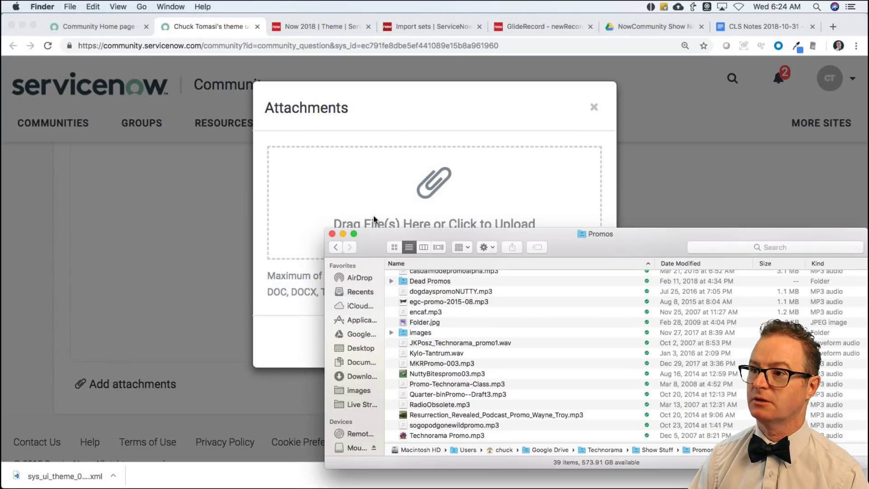
key(alt+super+l)
drag(432, 277, 414, 176)
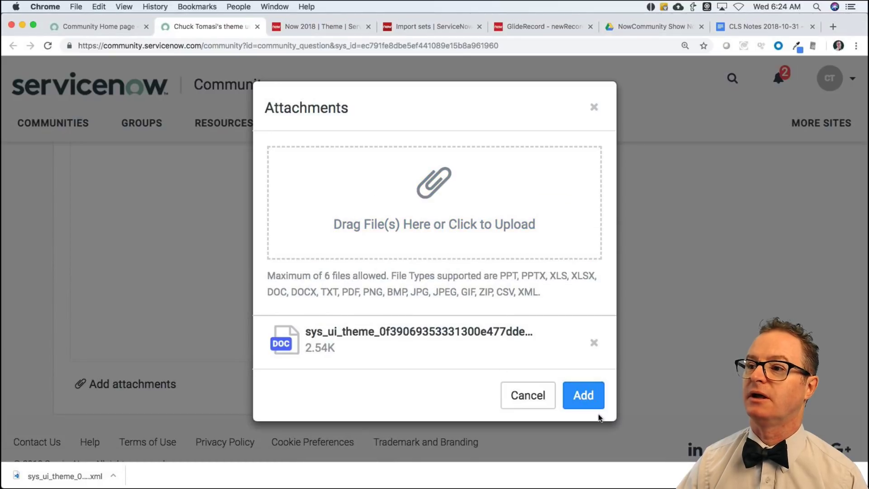
click(583, 395)
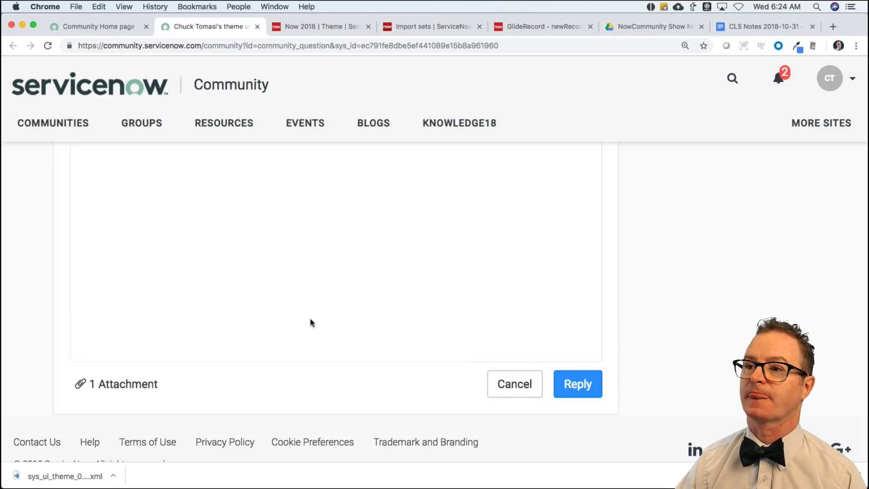
scroll(310, 322, up, 5)
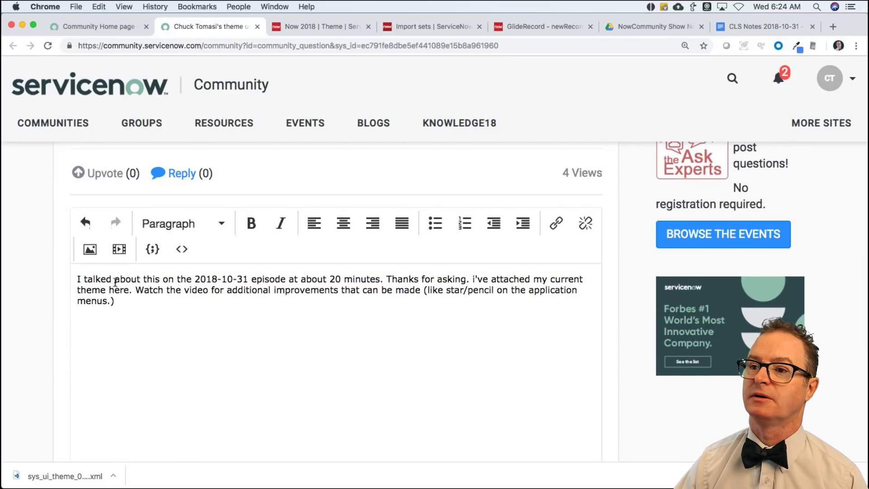
Prepend 'Thanks for asking. I call this "Now 2018".' to the reply text.
click(78, 279)
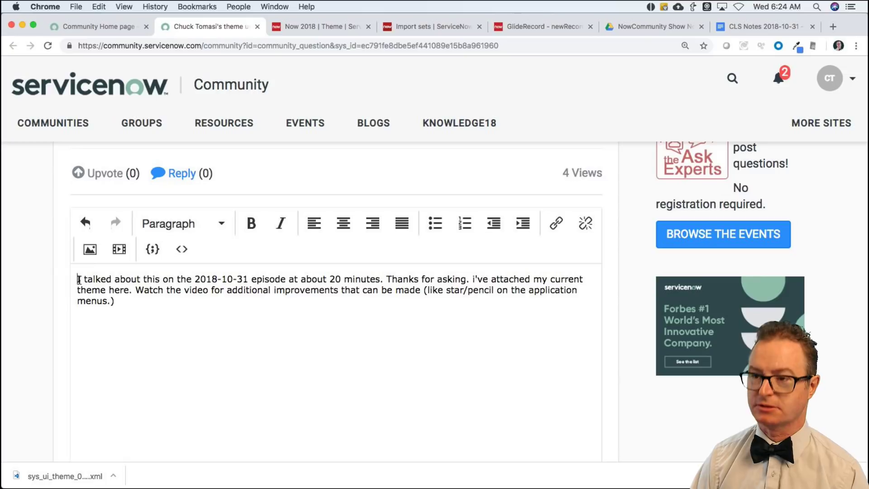
text(Thanks f)
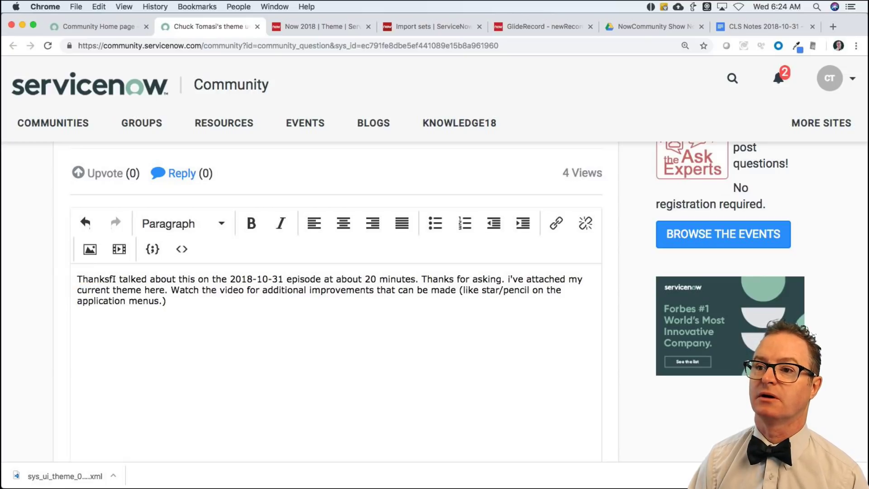
text(or asking. I cal)
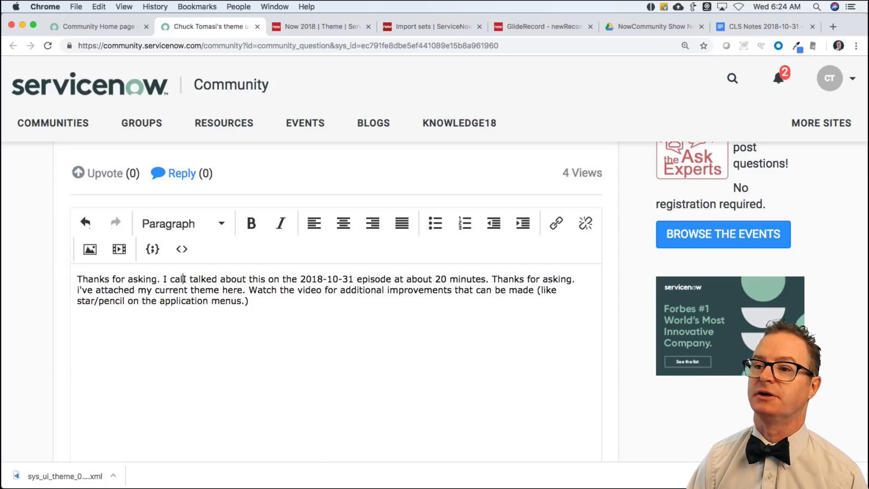
text(l this "Now 2-01)
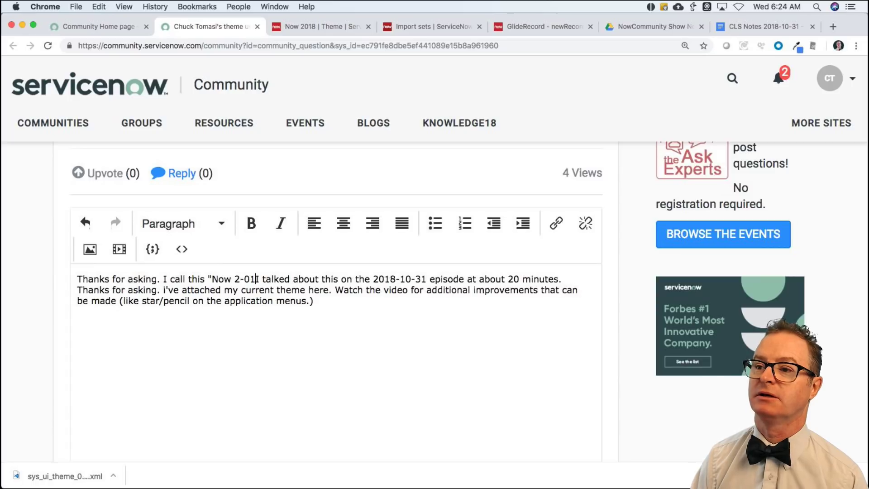
key(BackSpace)
key(BackSpace)
key(BackSpace)
text(018)
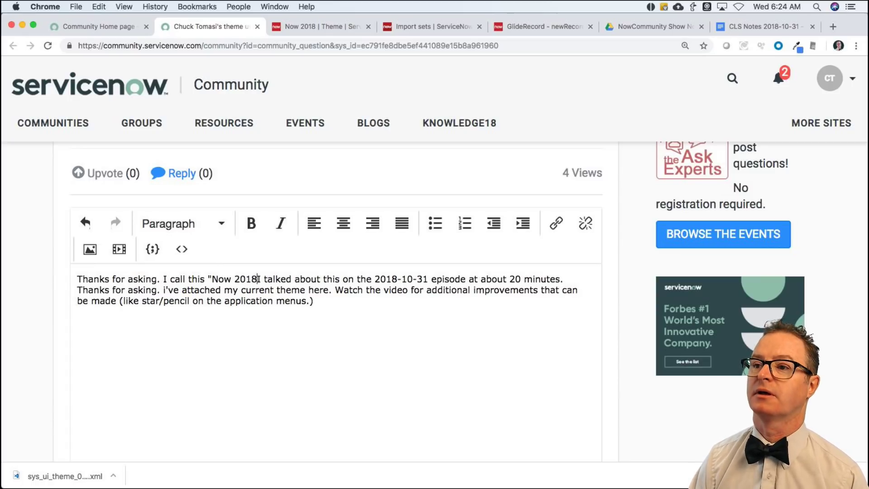
text(".)
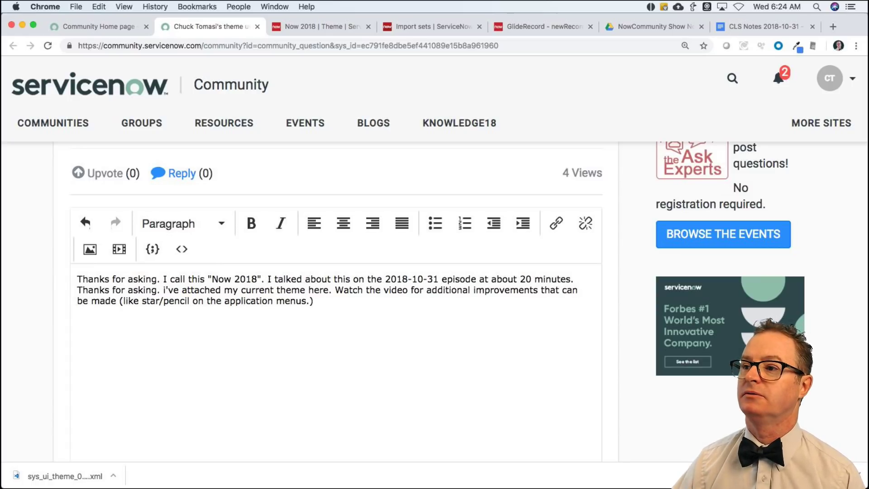
scroll(387, 337, down, 10)
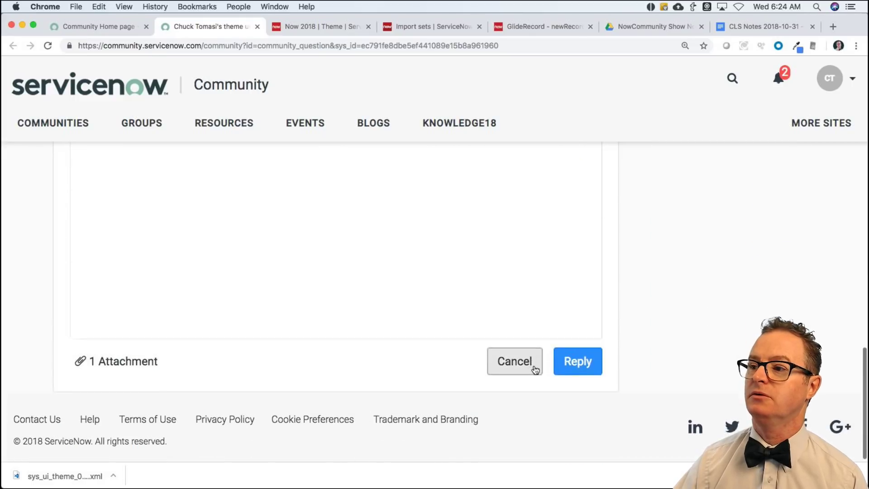
Post the reply and review it on the question with its sys_ui_theme attachment.
click(562, 359)
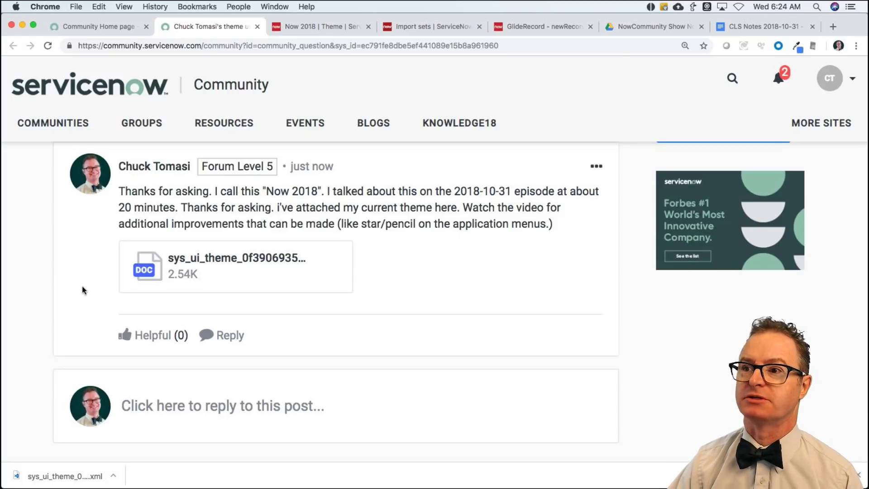
scroll(83, 287, up, 10)
scroll(83, 289, up, 1)
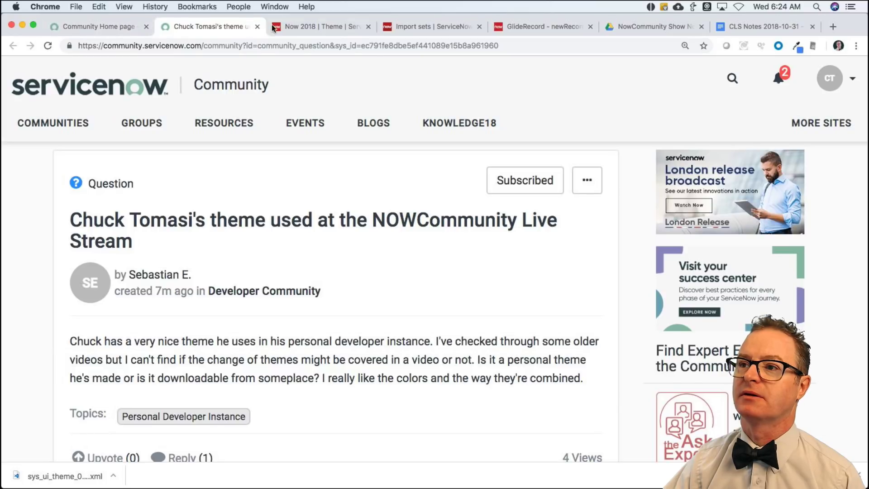
Close the answered theme question tab and reload the Community home page.
click(257, 26)
click(141, 30)
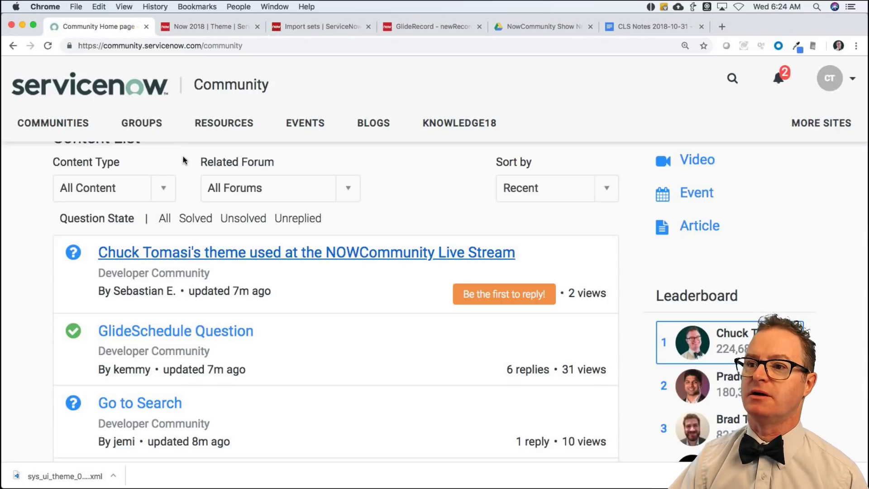
key(super+r)
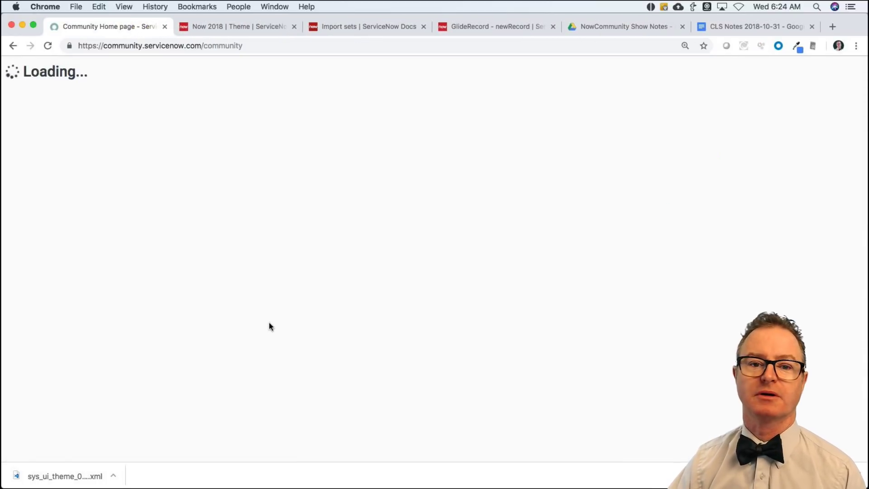
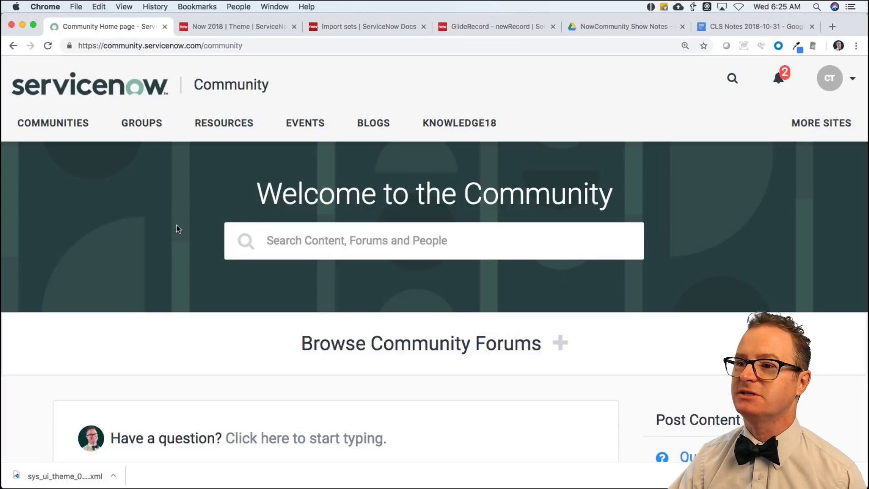
Check the current time on time.is in a new tab, then close that tab.
scroll(177, 229, down, 7)
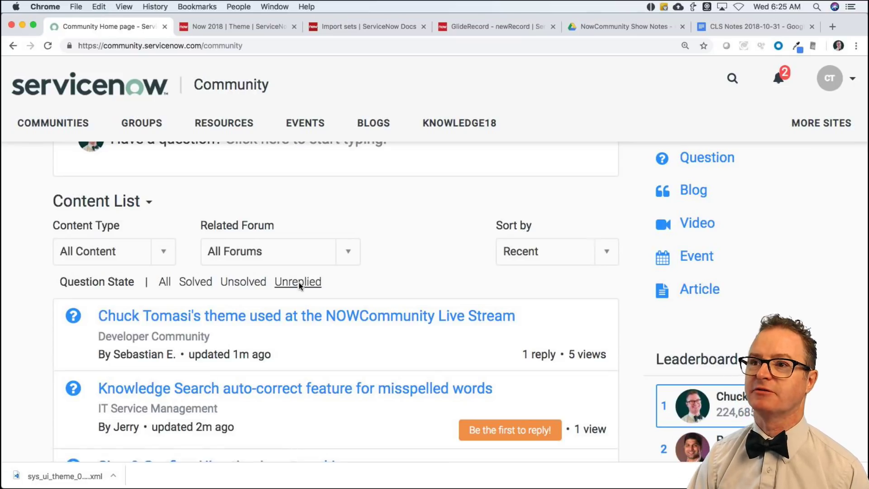
key(super+t)
text(ims)
key(Return)
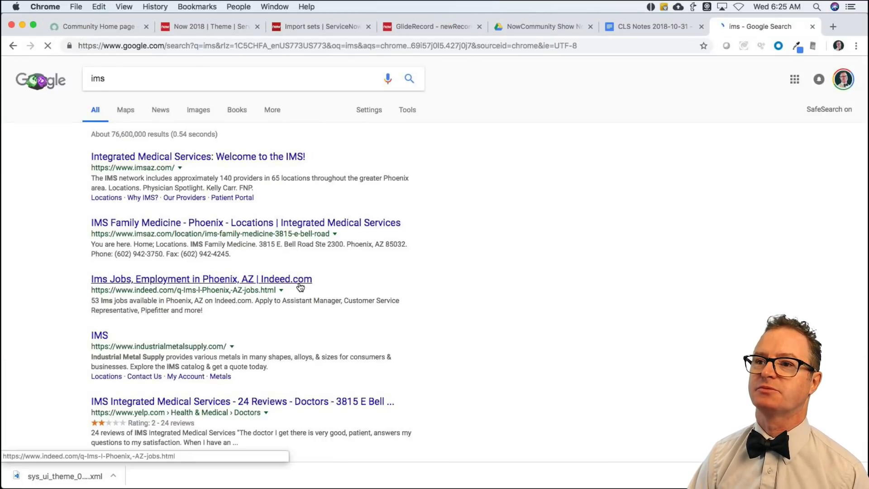
key(super+l)
text(time.is)
key(Return)
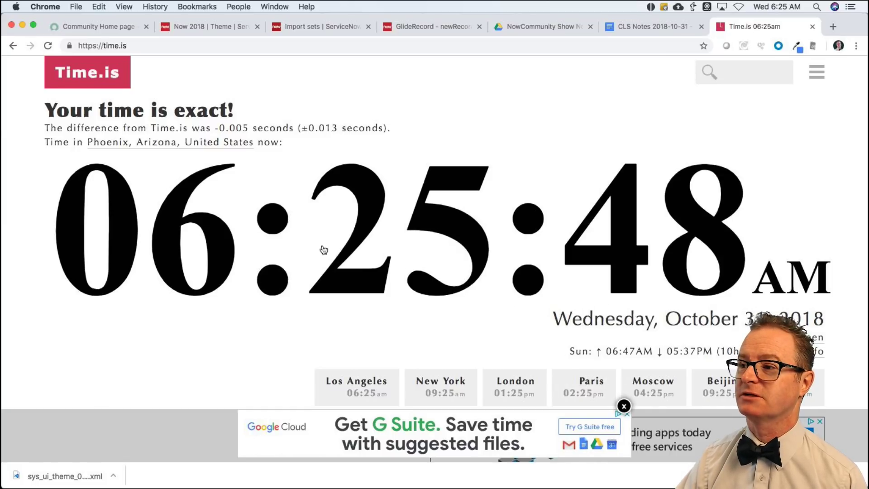
key(super+w)
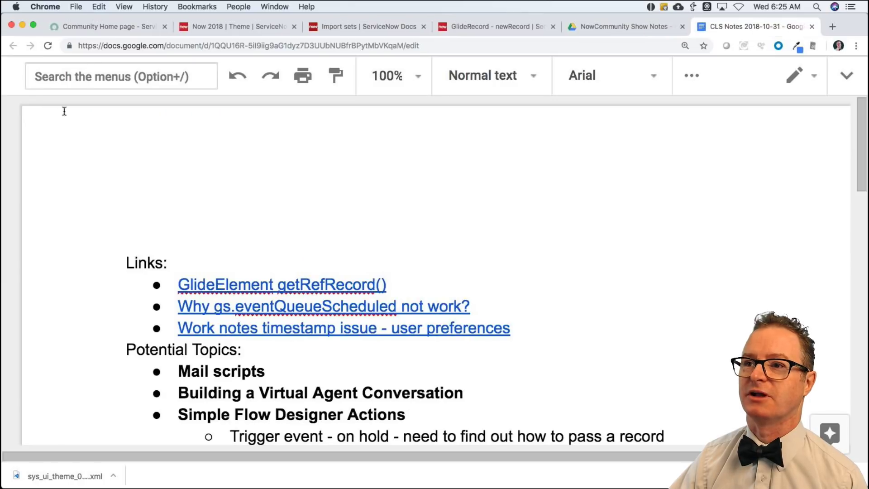
Return to the Community home page and browse its Content List of recent questions.
click(92, 28)
scroll(218, 299, down, 3)
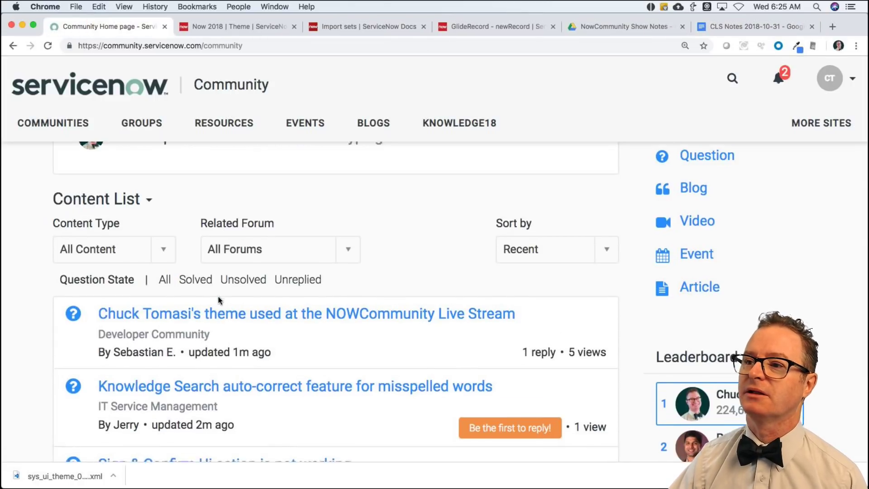
scroll(219, 301, down, 2)
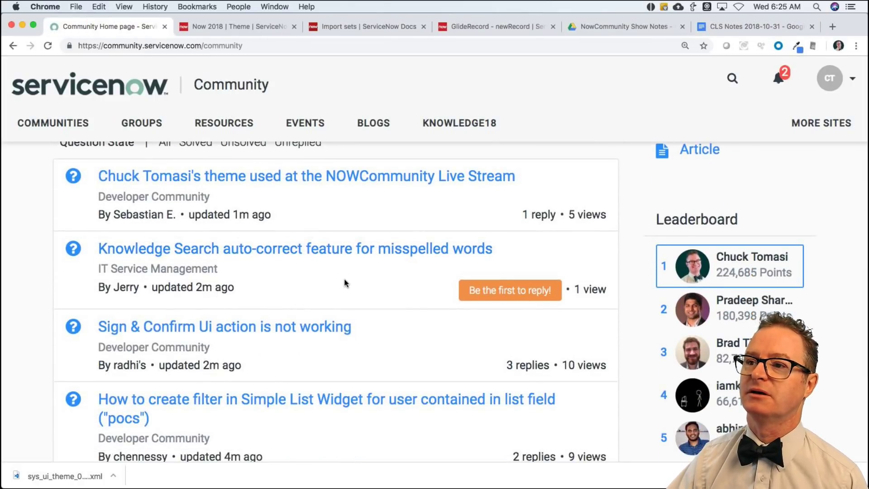
scroll(226, 164, up, 1)
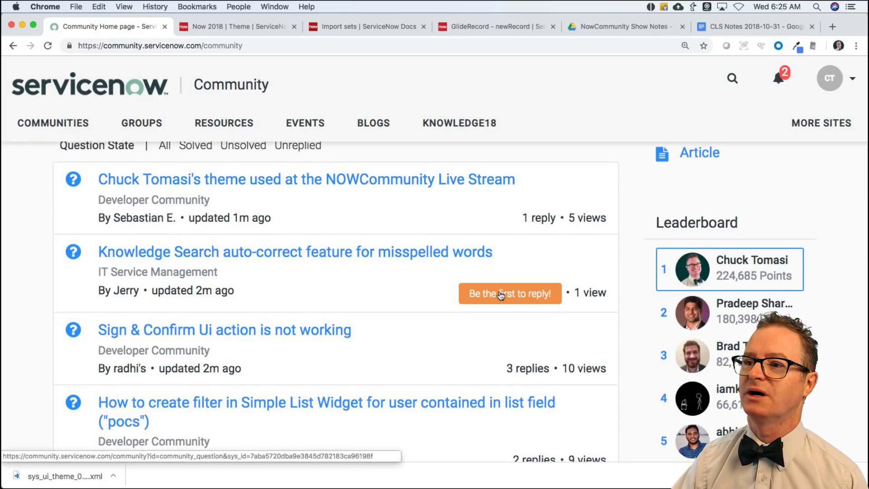
super+click(267, 252)
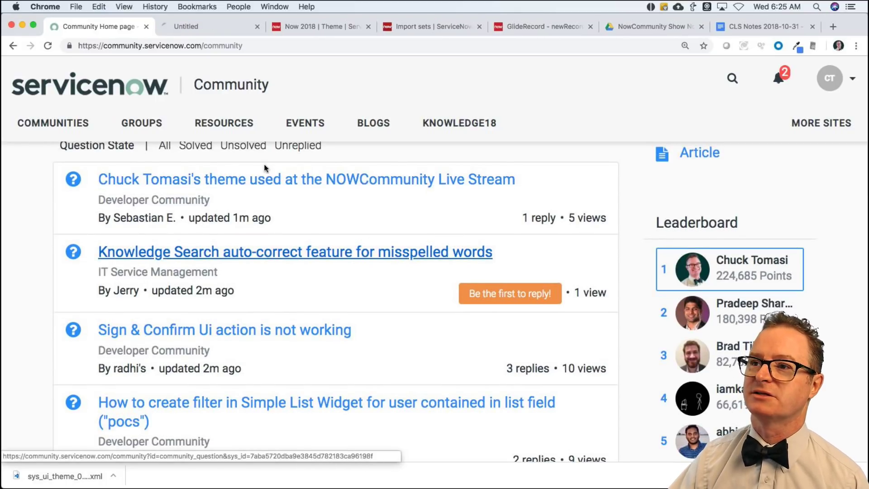
click(205, 25)
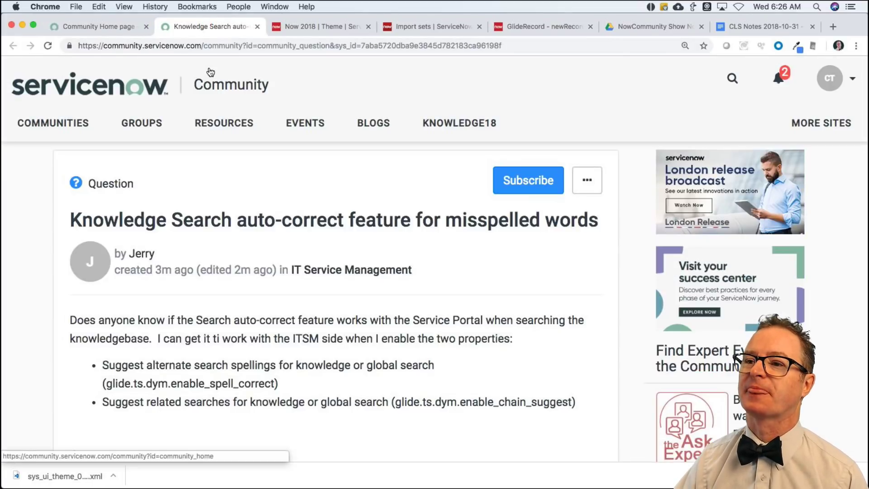
scroll(266, 325, down, 1)
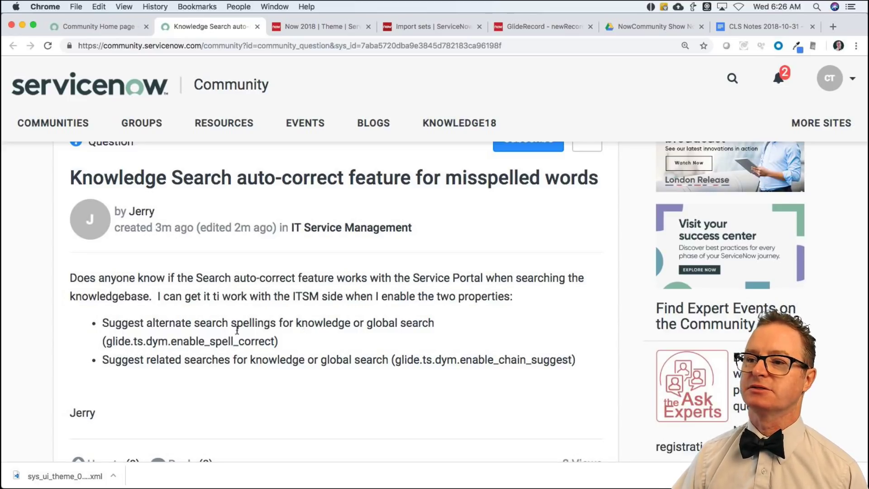
scroll(240, 366, down, 3)
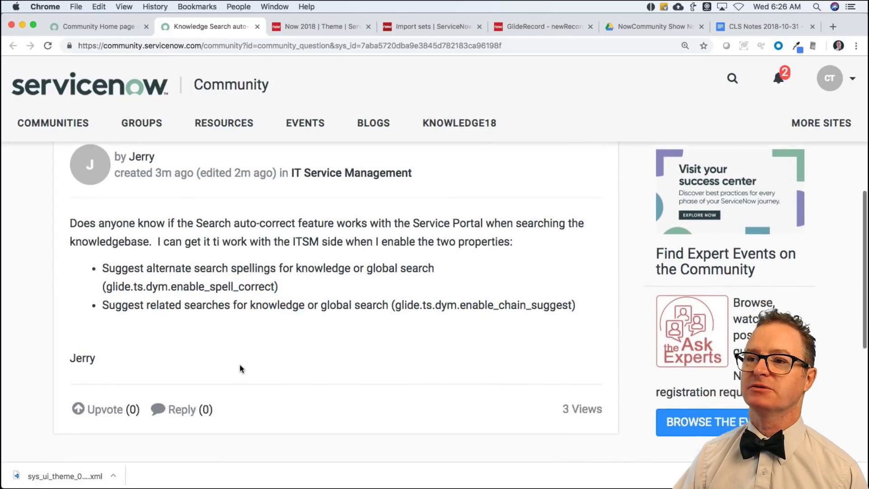
scroll(240, 366, up, 5)
scroll(237, 359, down, 1)
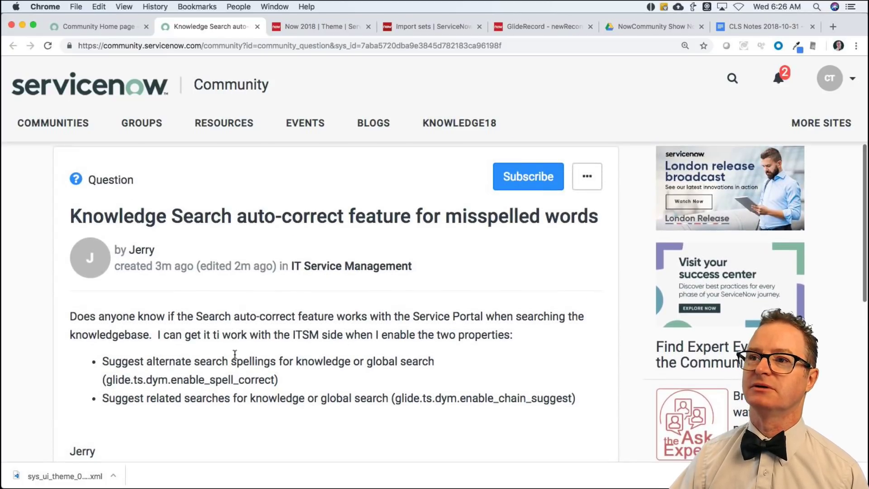
click(257, 27)
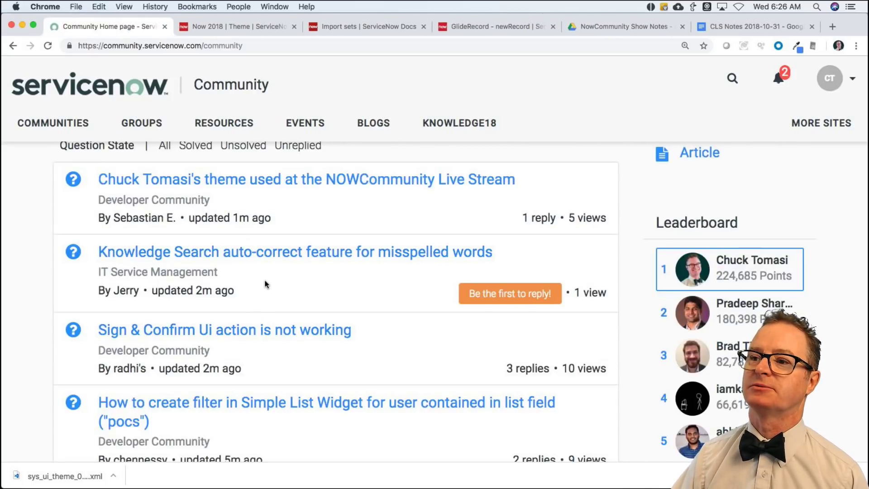
Filter the Community content list to Unreplied questions and scroll through them.
scroll(266, 290, up, 3)
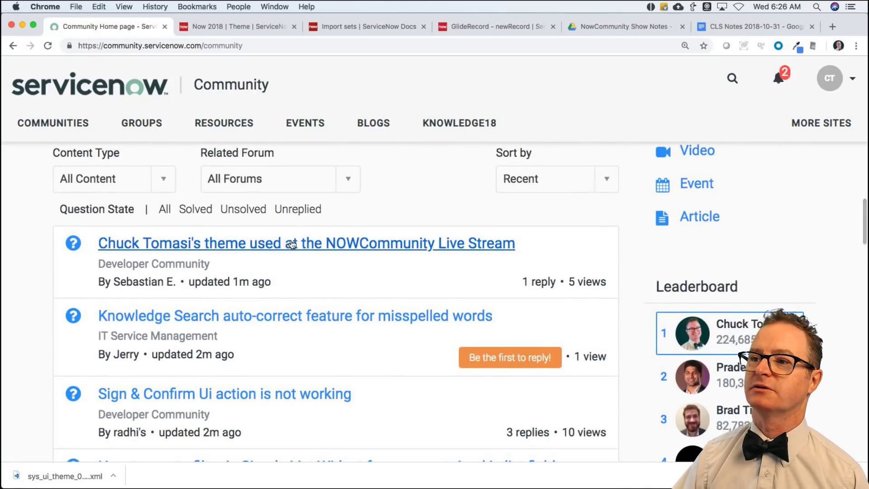
click(304, 210)
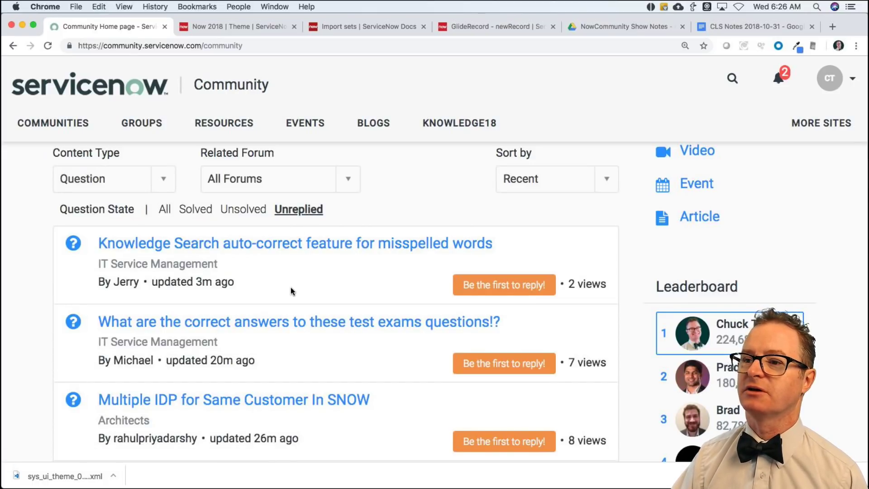
scroll(291, 288, down, 3)
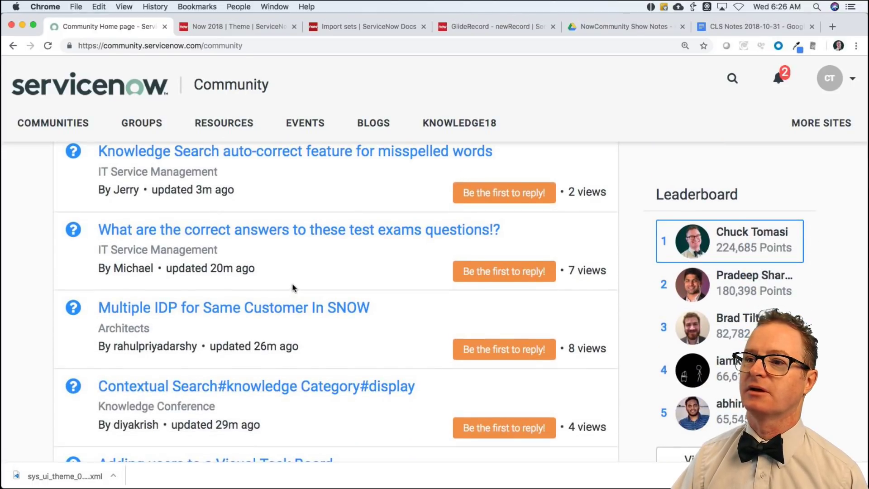
scroll(290, 289, down, 2)
scroll(292, 288, down, 2)
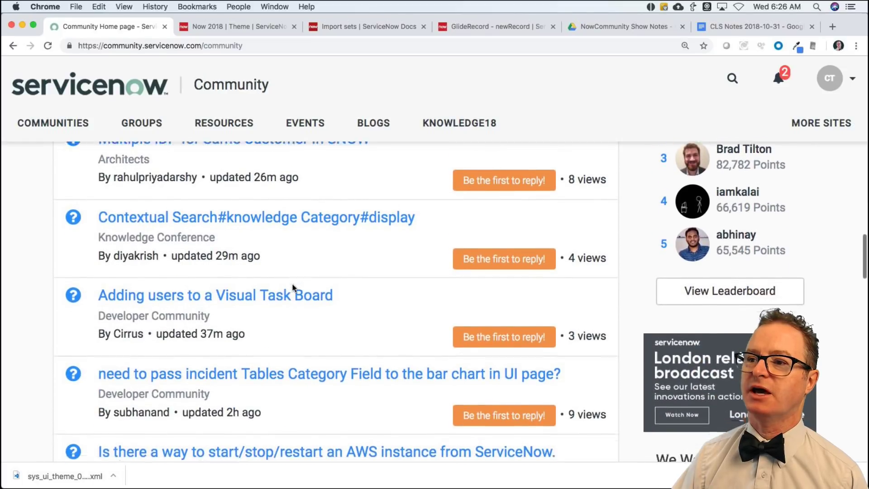
scroll(292, 288, down, 2)
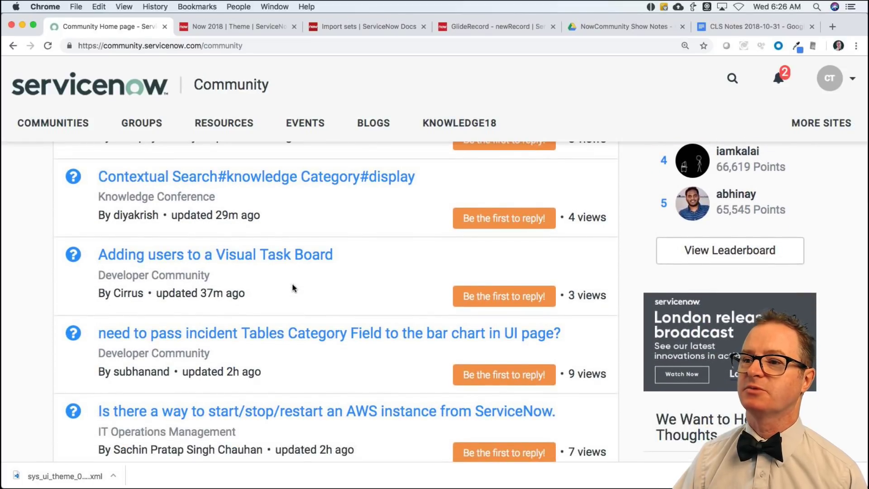
Read the 'Adding users to a Visual Task Board' question, then go back to the Now 2018 theme.
super+click(271, 255)
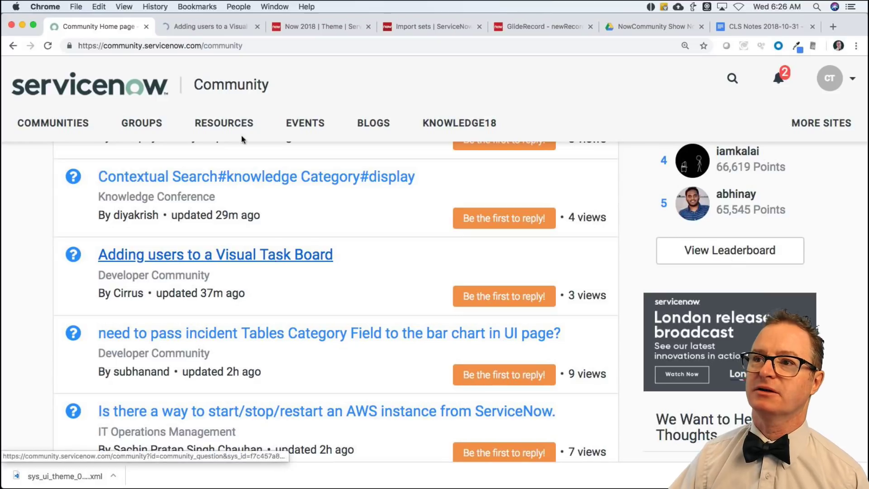
click(227, 28)
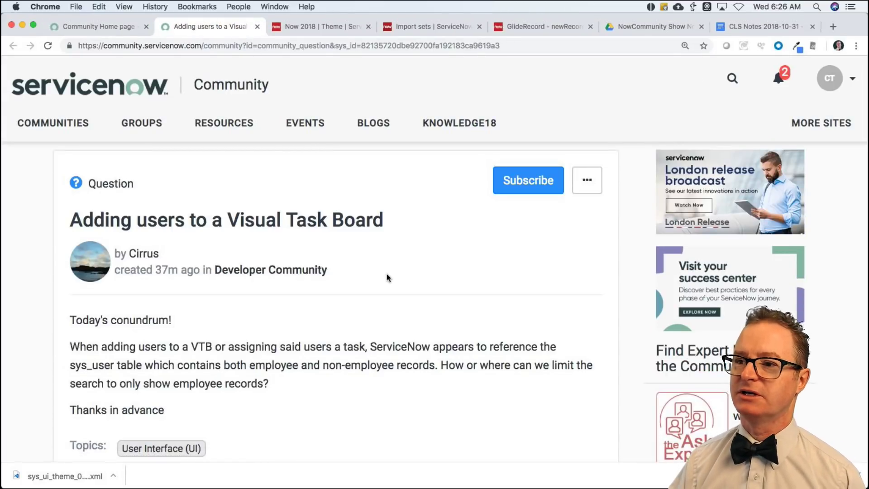
scroll(335, 301, down, 2)
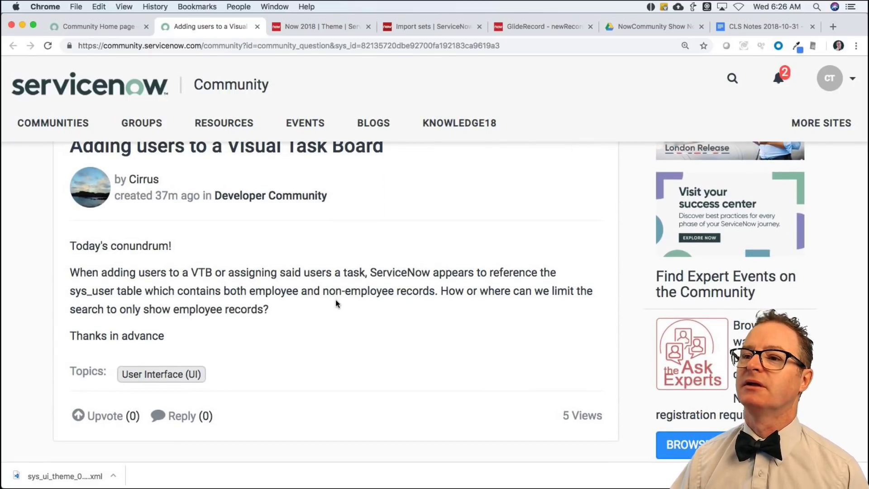
scroll(336, 303, down, 1)
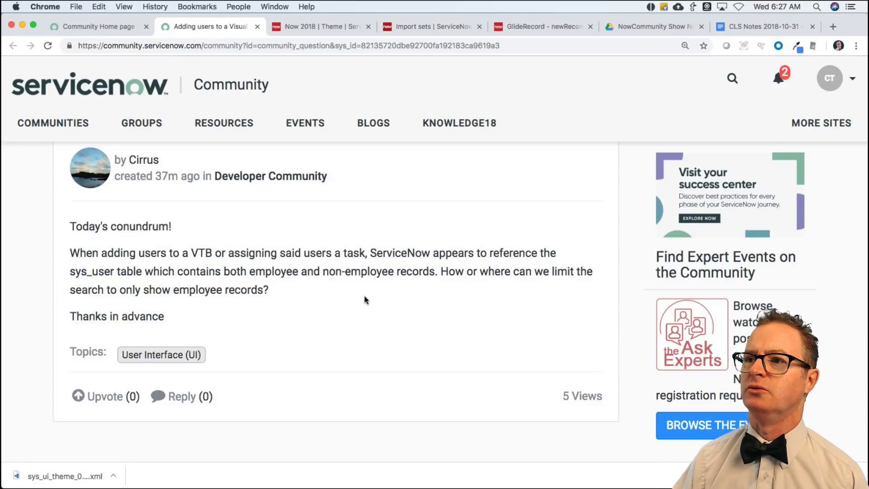
click(335, 27)
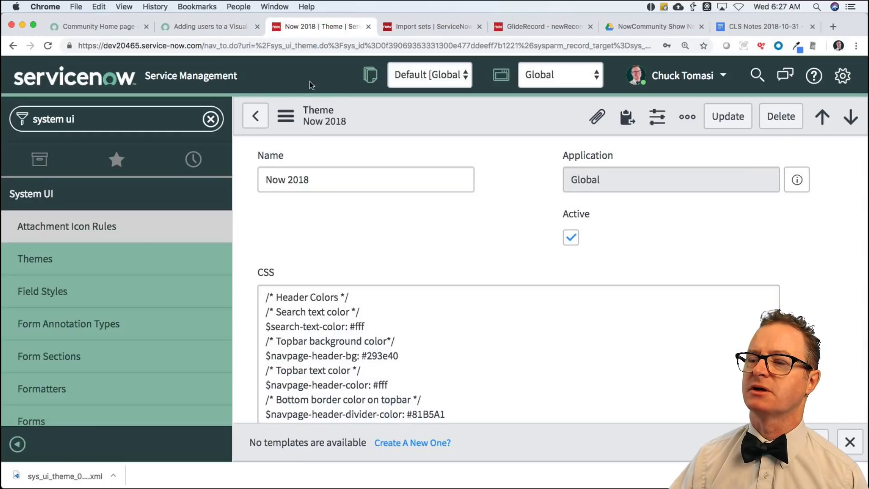
Search Product Documentation for 'vtb user', review the results, and return to the VTB question.
click(448, 22)
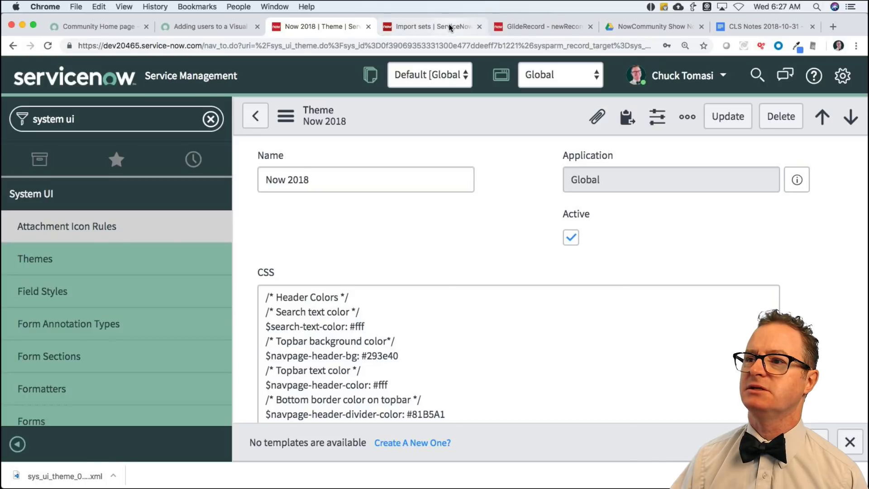
scroll(453, 122, up, 5)
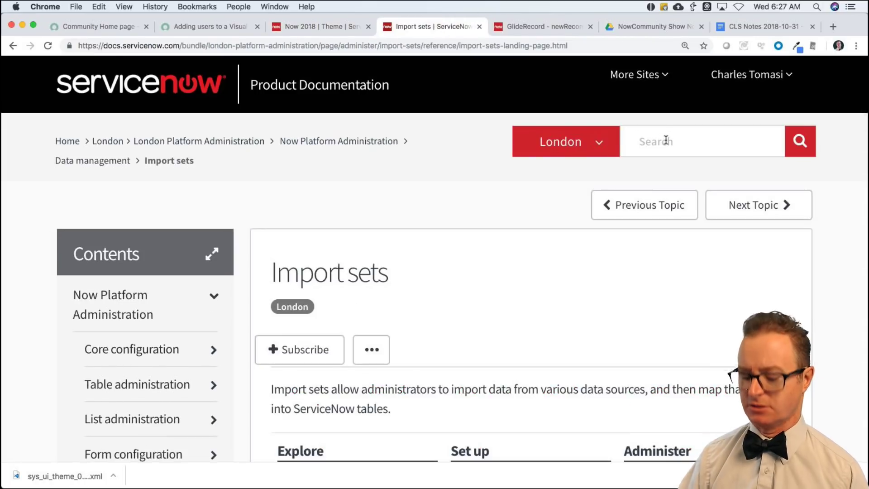
click(665, 141)
text(vtb)
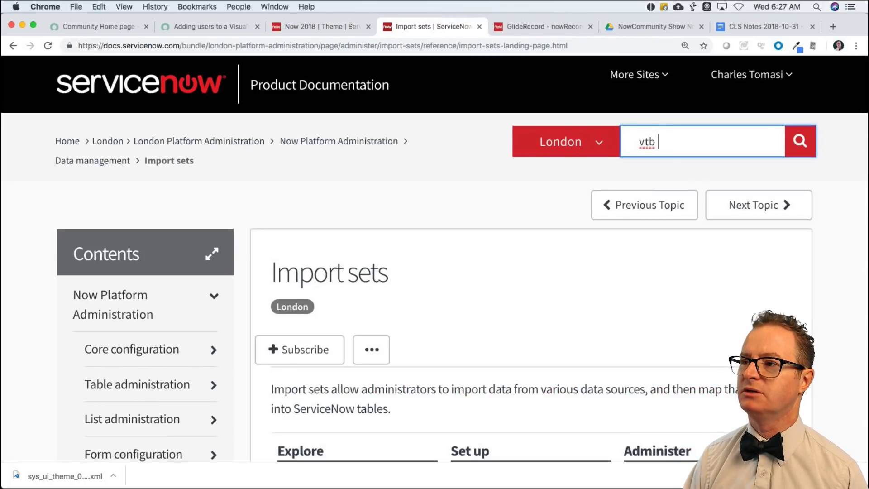
text( u)
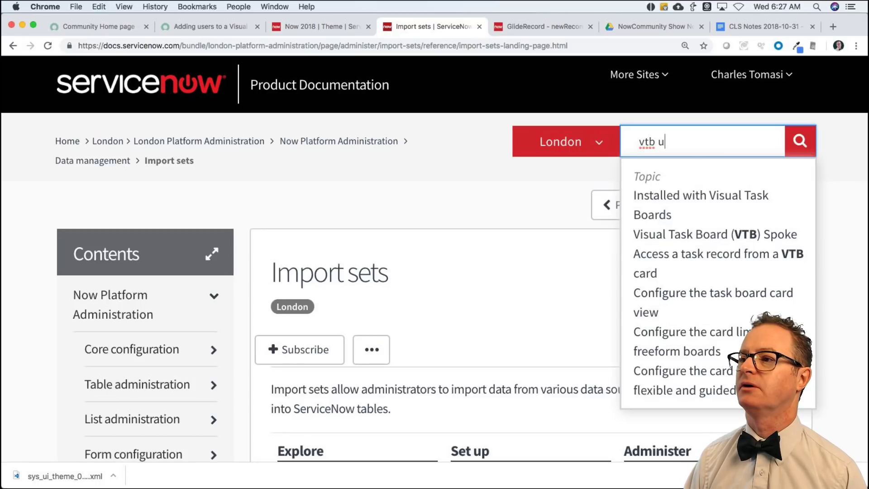
text(ser)
key(Return)
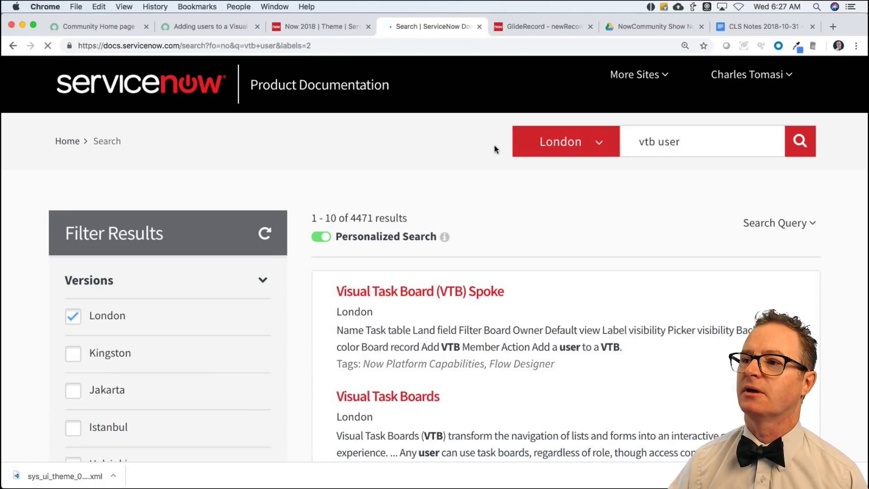
scroll(585, 281, down, 5)
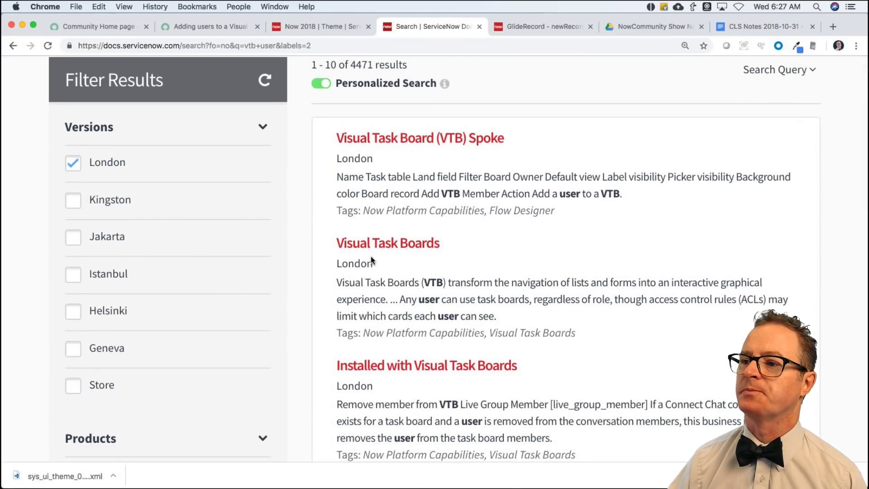
scroll(392, 308, down, 3)
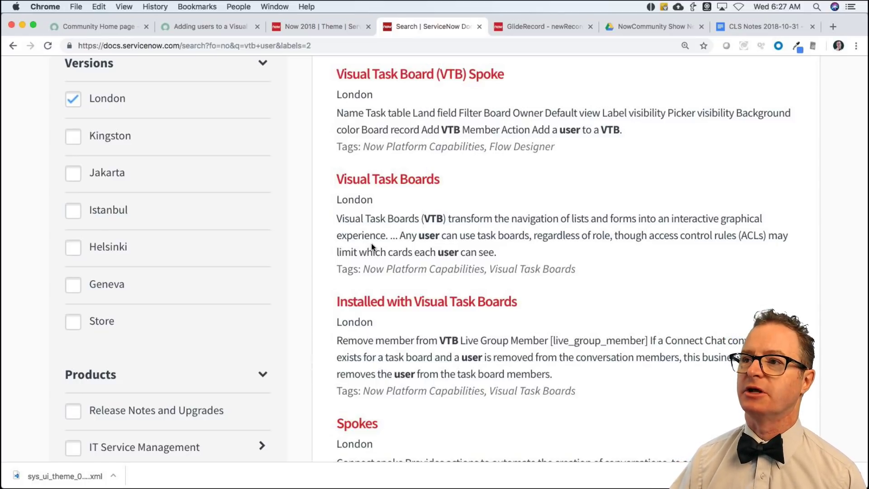
click(209, 27)
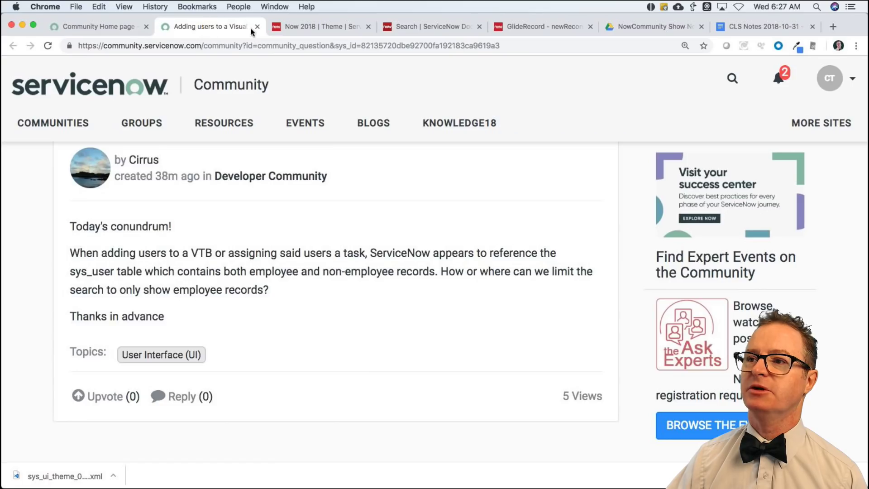
Open Incidents from history, sort them by State, and show them as a Visual Task Board.
click(287, 27)
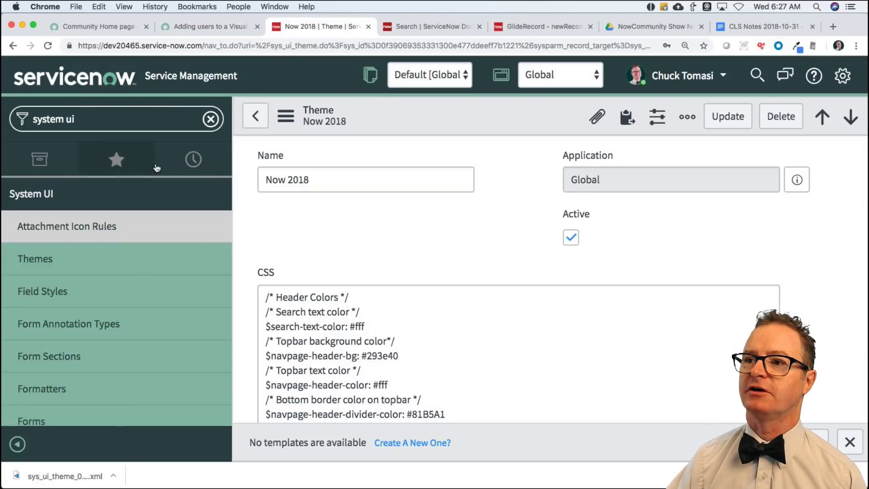
click(193, 159)
click(39, 339)
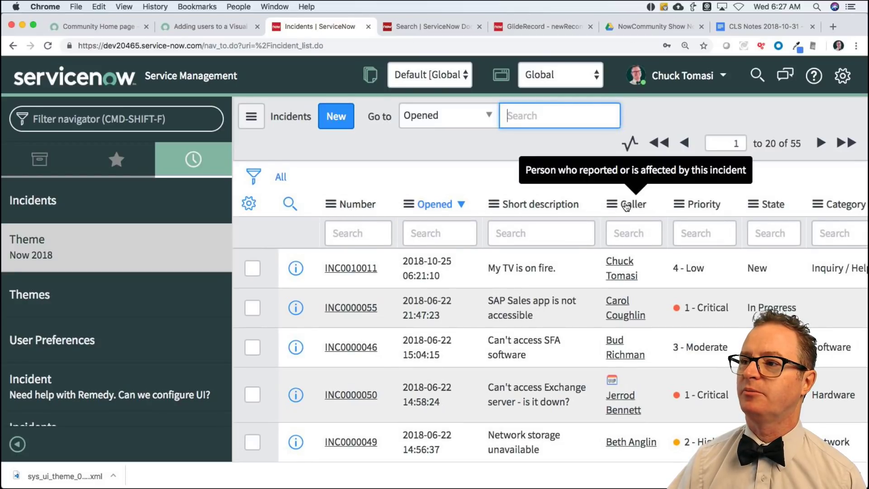
click(610, 204)
click(609, 181)
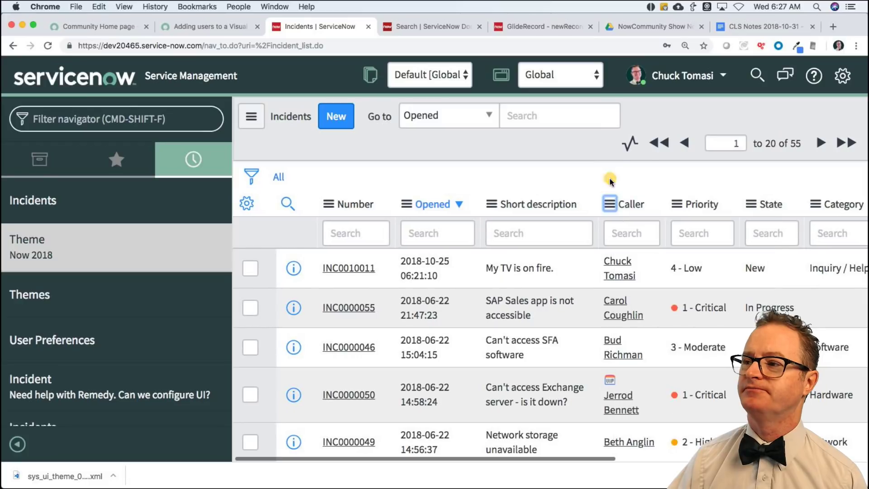
scroll(609, 183, right, 5)
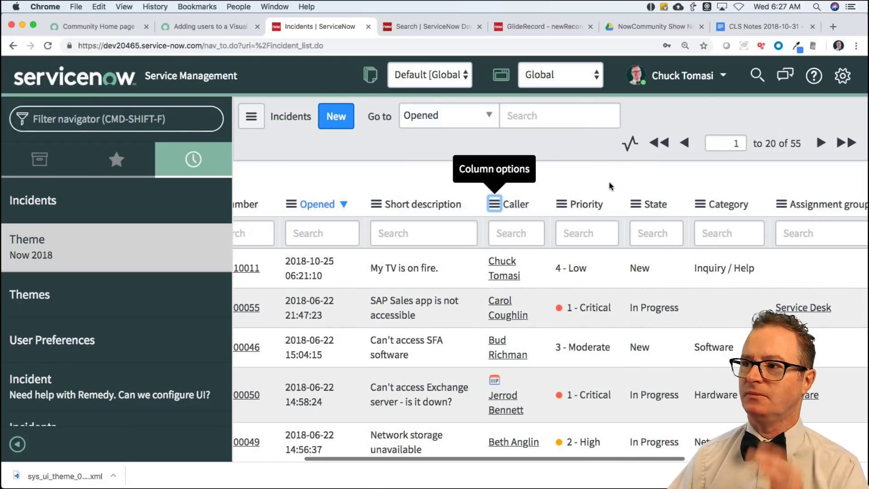
scroll(612, 186, right, 1)
click(628, 205)
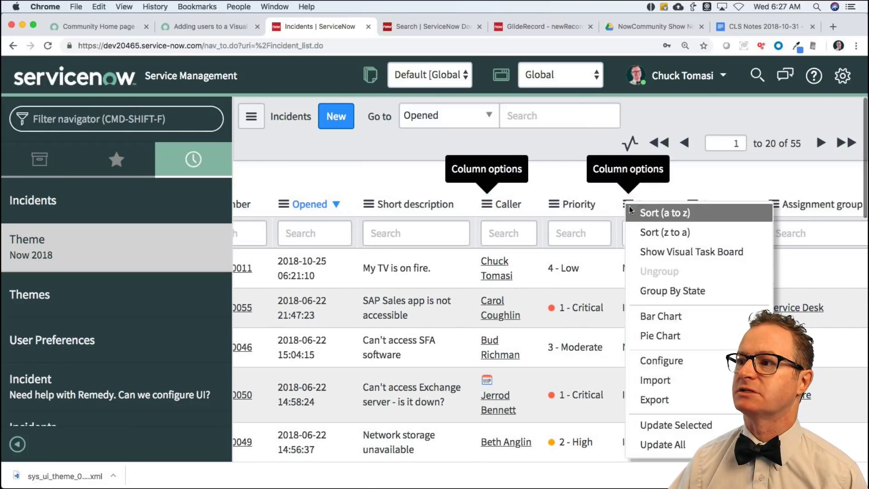
click(629, 206)
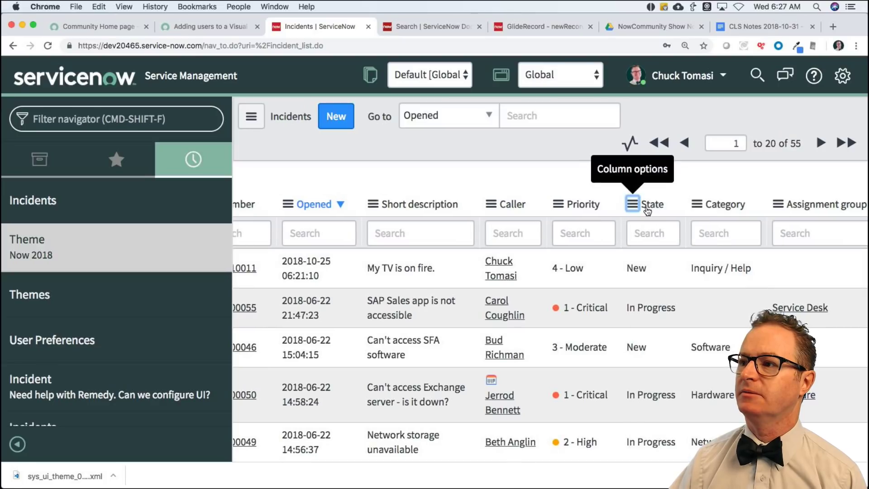
click(647, 206)
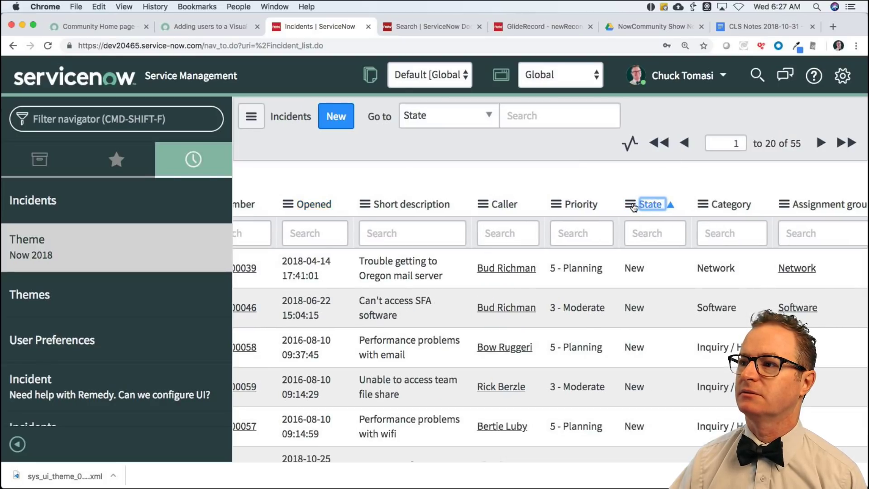
click(631, 205)
click(663, 257)
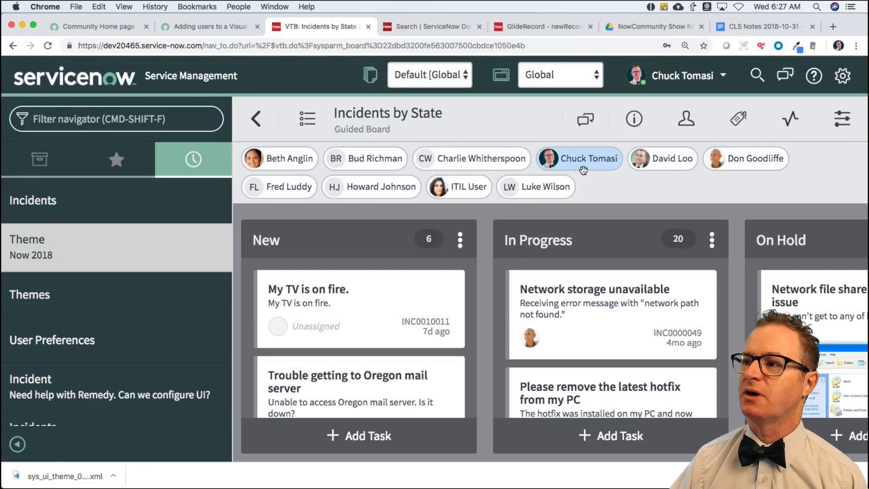
Open the board's Add Members user search and try the search text 'abr'.
click(690, 127)
click(657, 207)
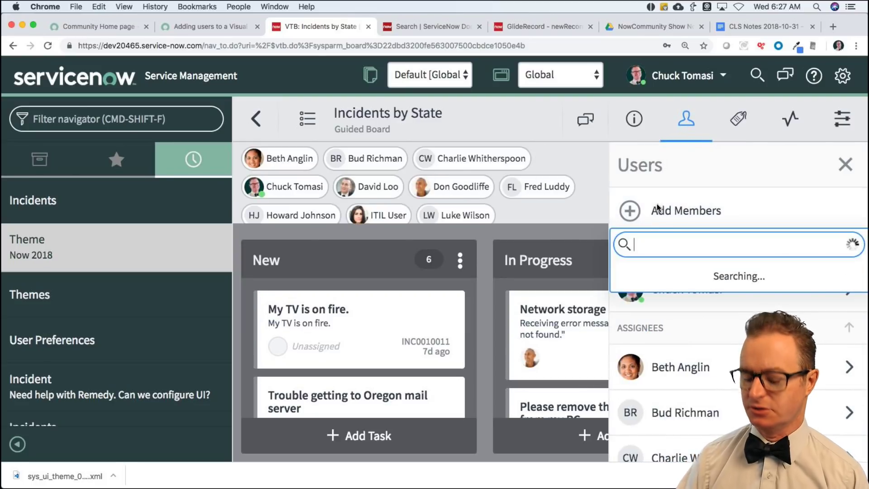
text(ab)
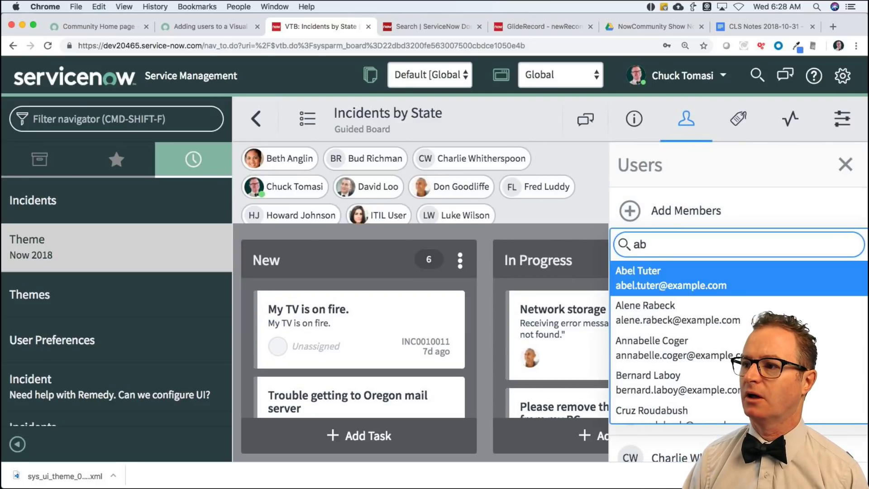
text(r)
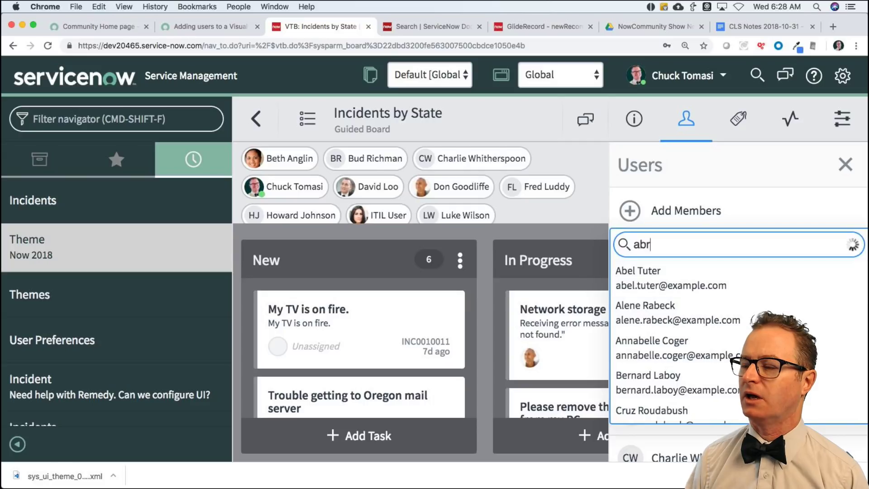
key(BackSpace)
key(BackSpace)
key(BackSpace)
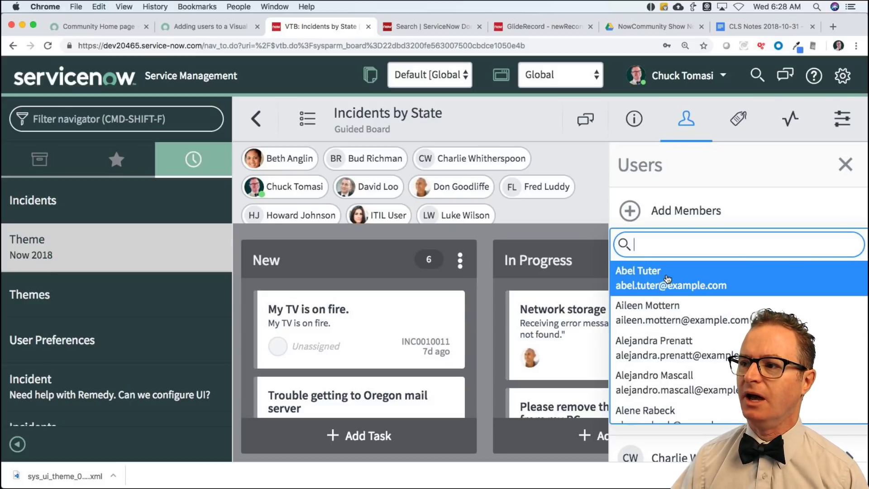
scroll(670, 270, down, 1)
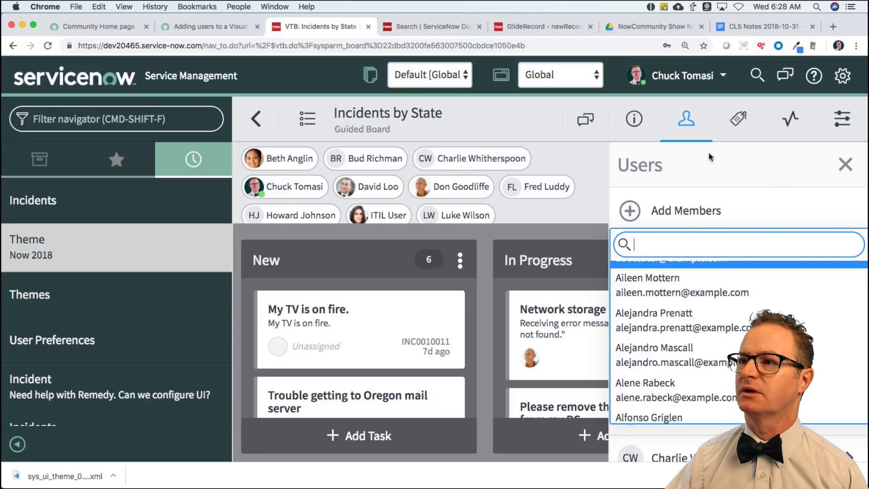
Change the documentation search to 'vtb add members' and look over the results.
click(433, 27)
scroll(455, 90, up, 3)
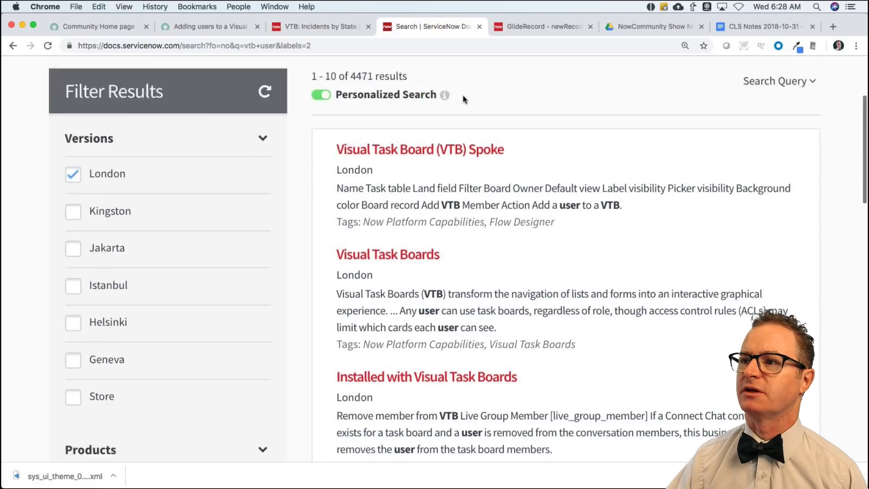
scroll(462, 99, up, 3)
double_click(670, 141)
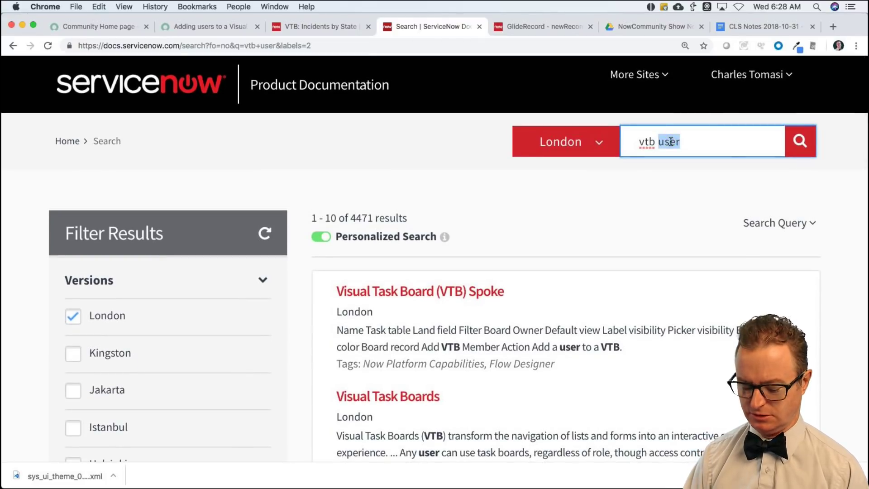
text(add membe)
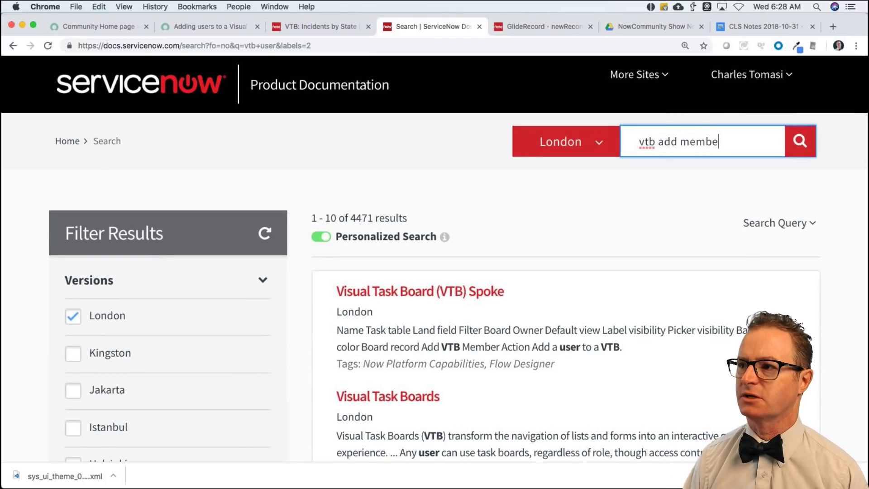
text(rs)
key(Return)
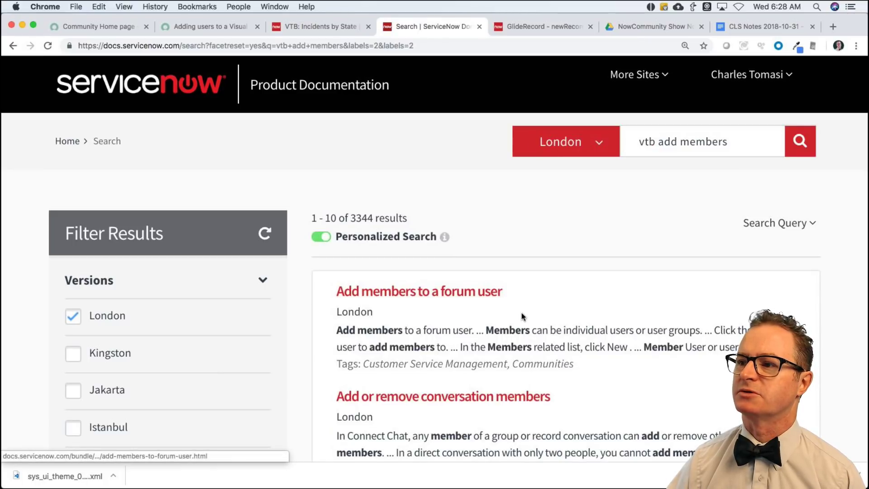
scroll(504, 336, down, 4)
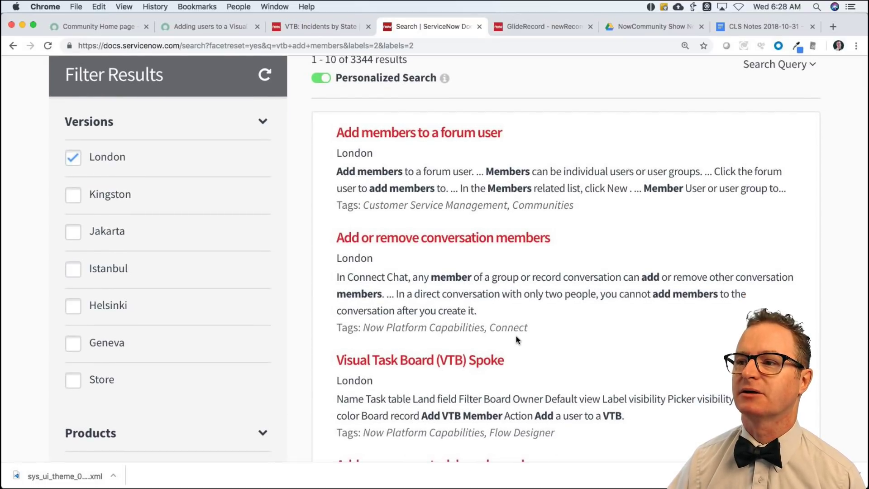
scroll(516, 335, down, 2)
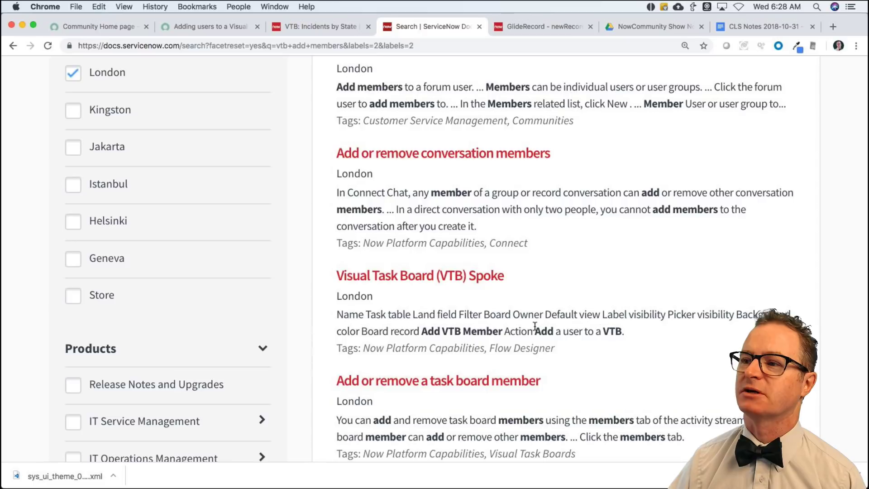
scroll(535, 326, down, 1)
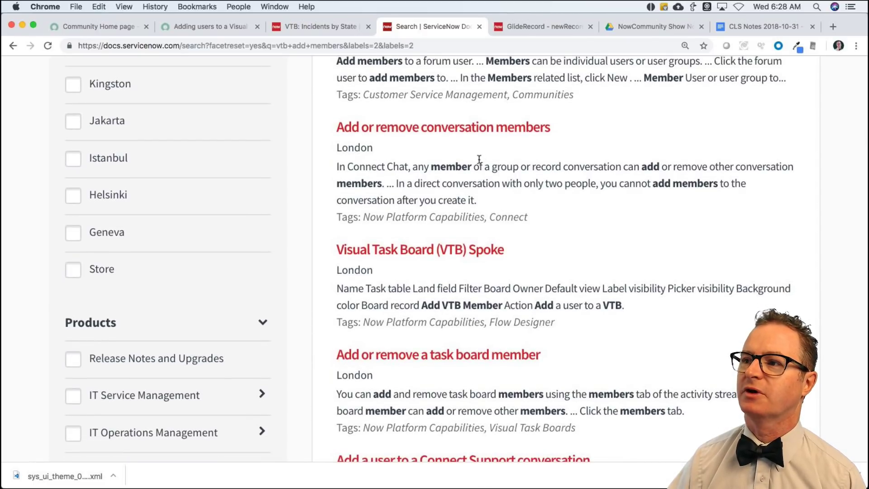
Read 'Add or remove conversation members', then open 'Add or remove a task board member'.
click(464, 132)
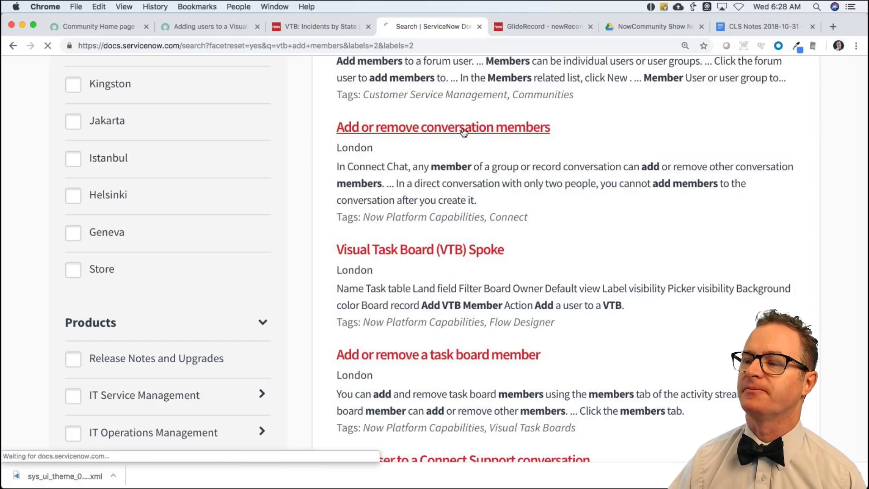
scroll(538, 302, down, 3)
scroll(543, 330, down, 2)
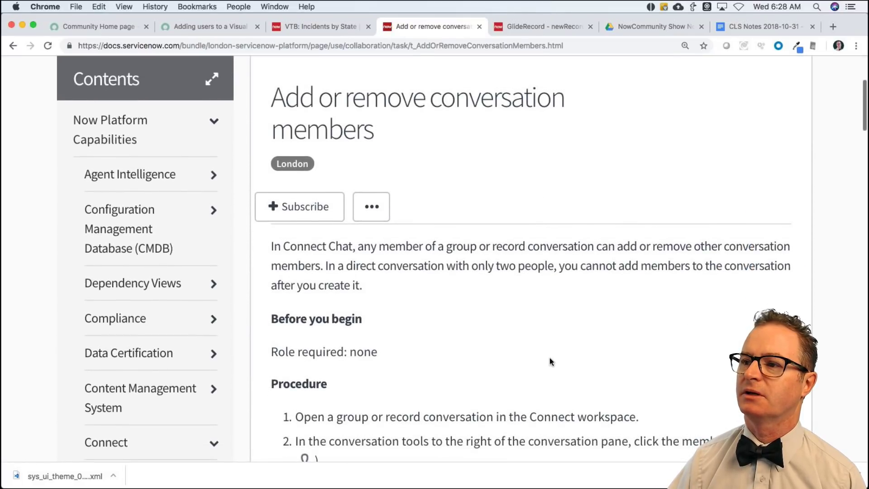
scroll(543, 358, down, 3)
scroll(502, 299, down, 3)
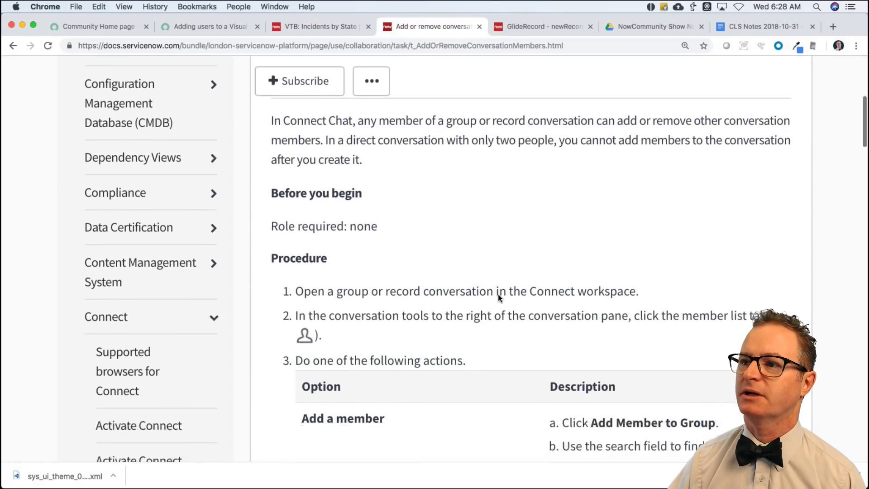
scroll(500, 297, up, 4)
scroll(499, 298, down, 3)
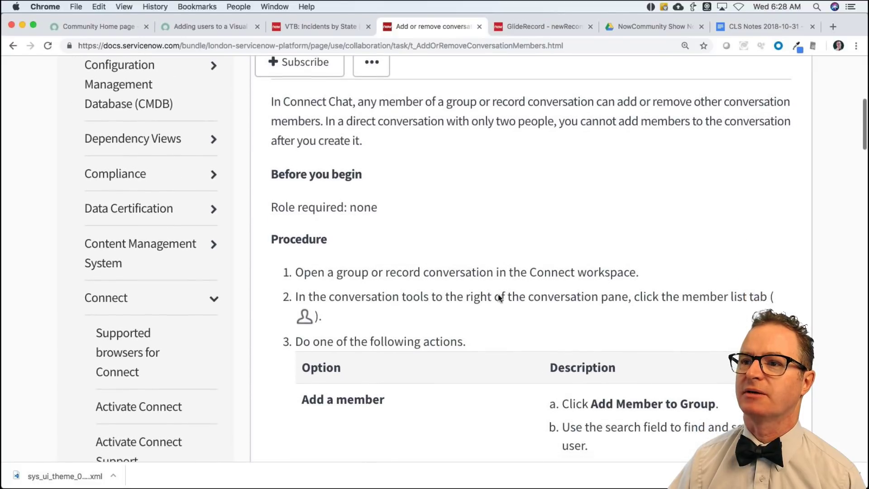
scroll(498, 296, up, 5)
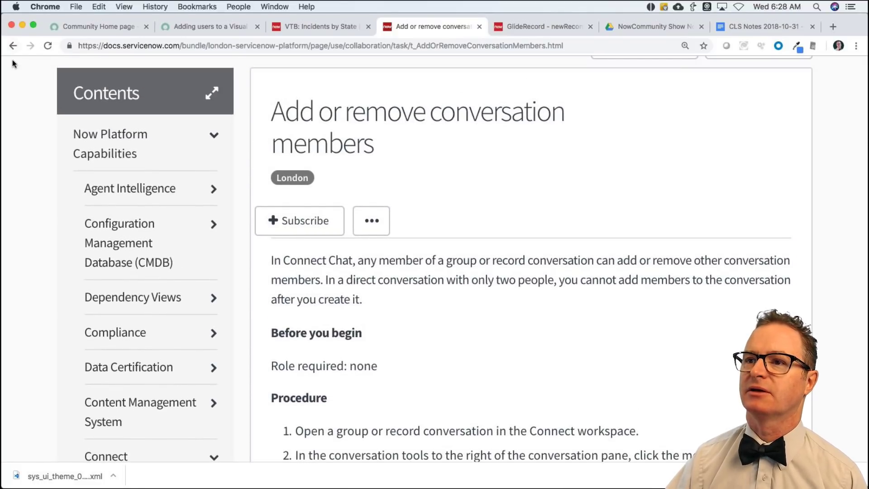
click(13, 47)
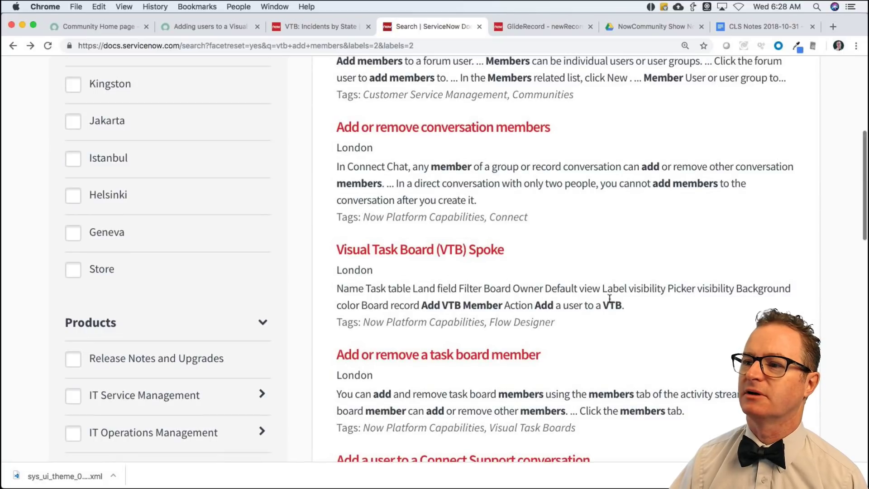
scroll(613, 304, down, 1)
scroll(609, 301, down, 1)
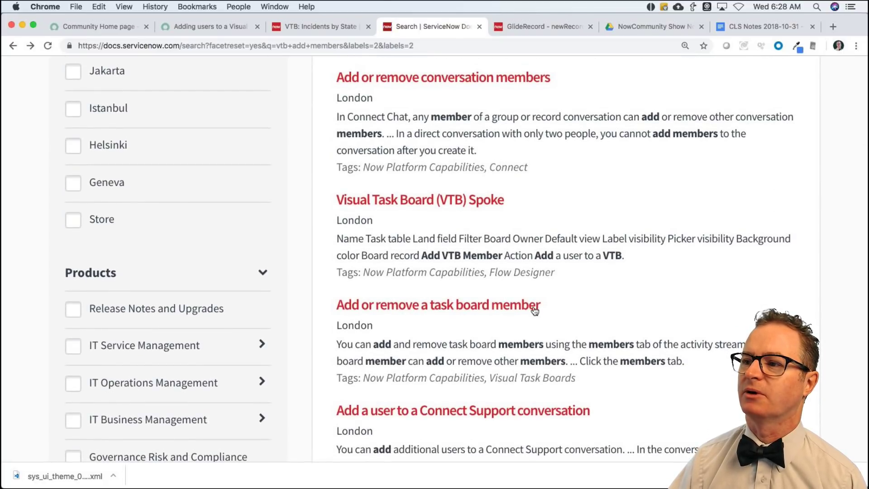
click(487, 312)
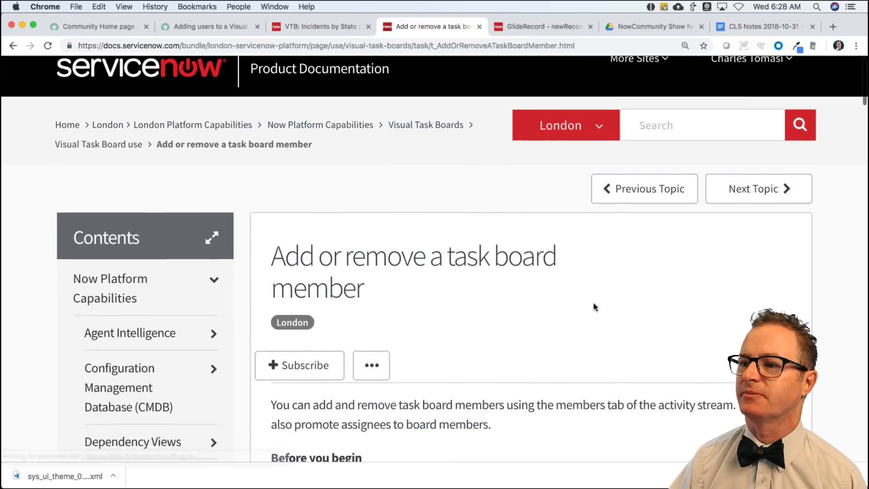
scroll(593, 303, down, 6)
scroll(571, 317, down, 7)
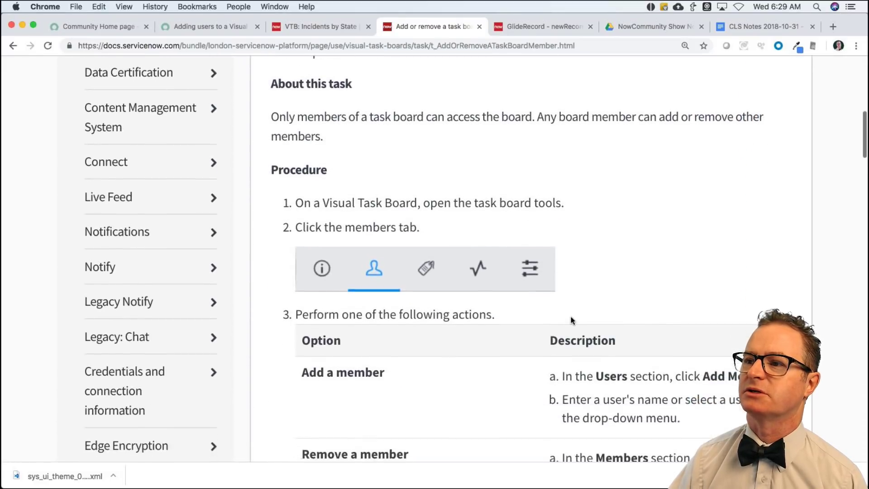
scroll(463, 292, down, 1)
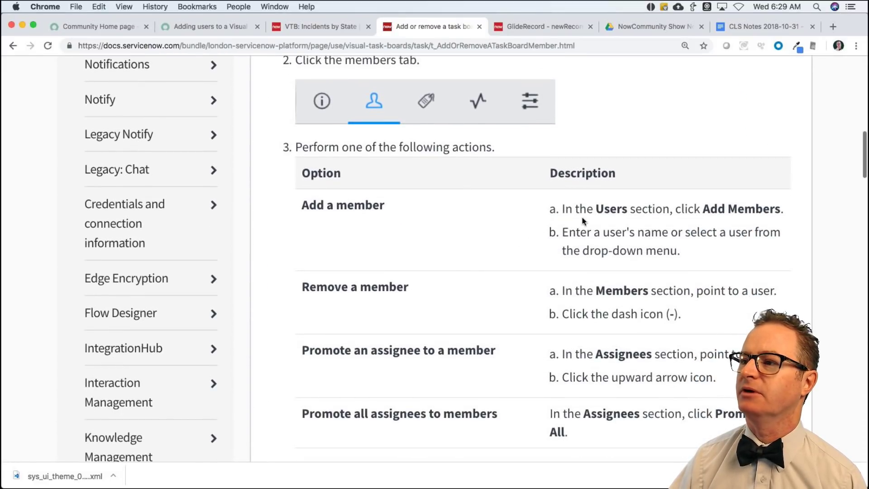
scroll(529, 277, down, 4)
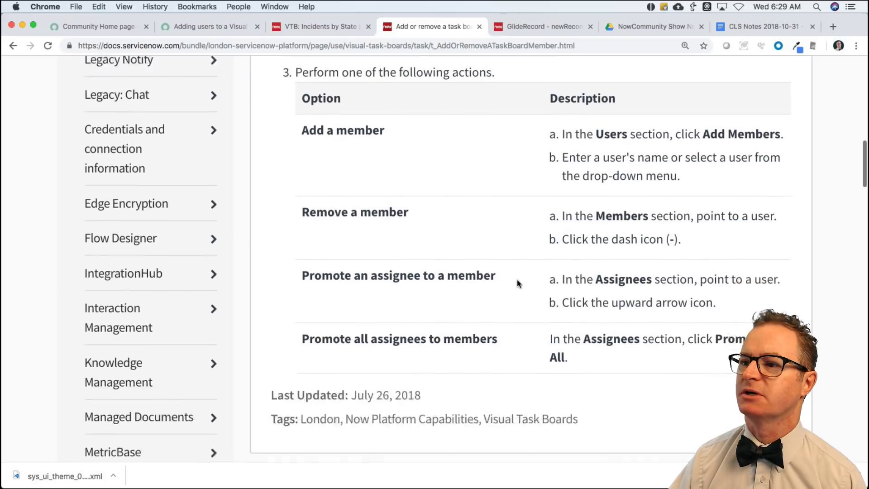
scroll(516, 284, up, 7)
scroll(517, 278, up, 3)
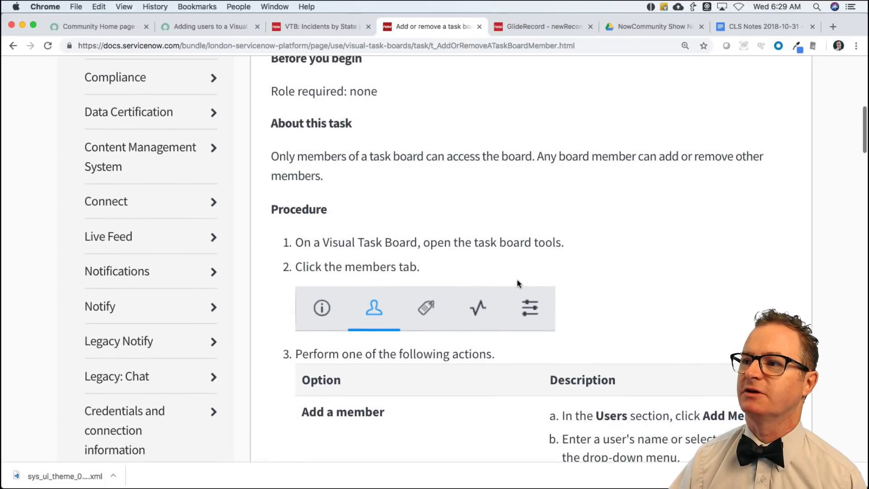
scroll(517, 279, down, 4)
scroll(516, 279, down, 12)
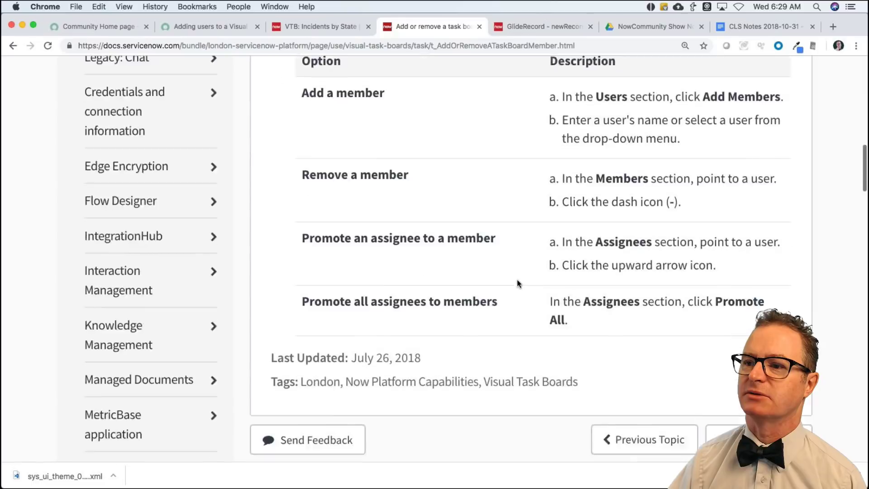
scroll(200, 316, down, 12)
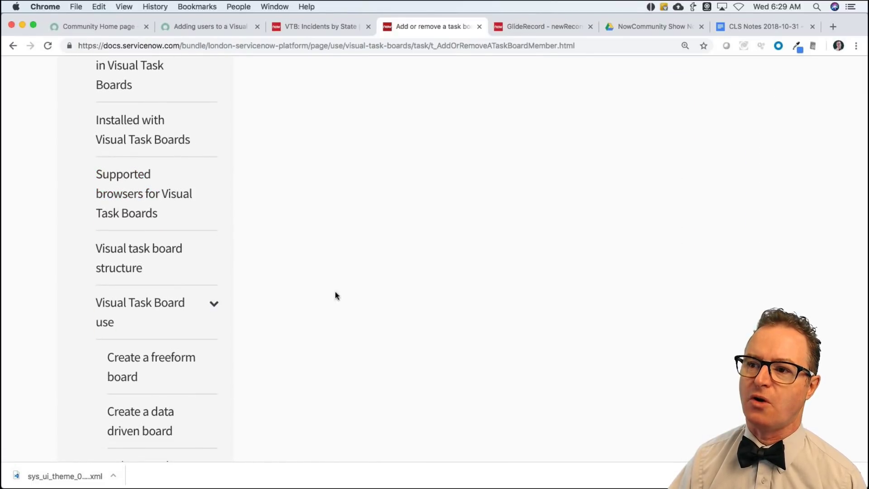
scroll(211, 312, down, 5)
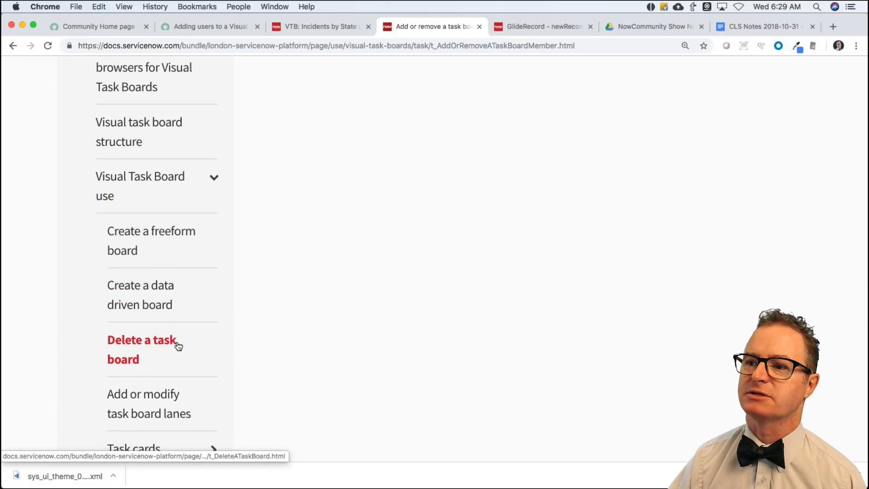
scroll(175, 345, down, 3)
scroll(181, 344, down, 5)
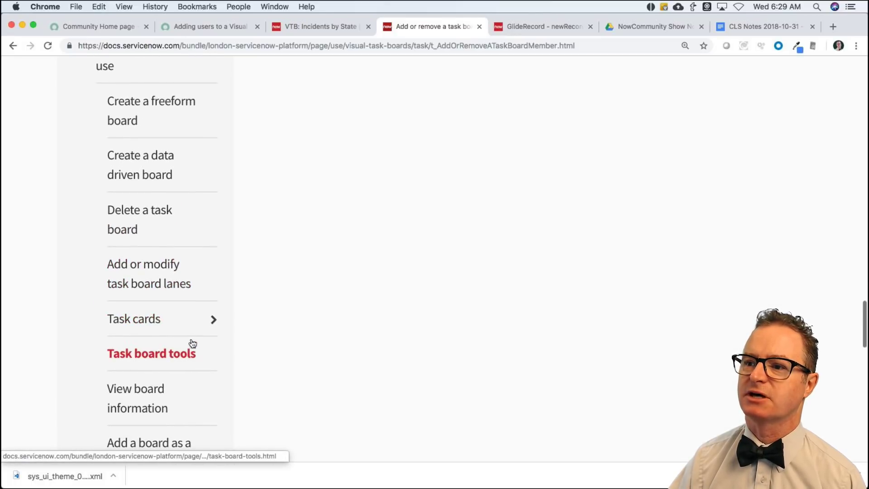
scroll(315, 324, up, 15)
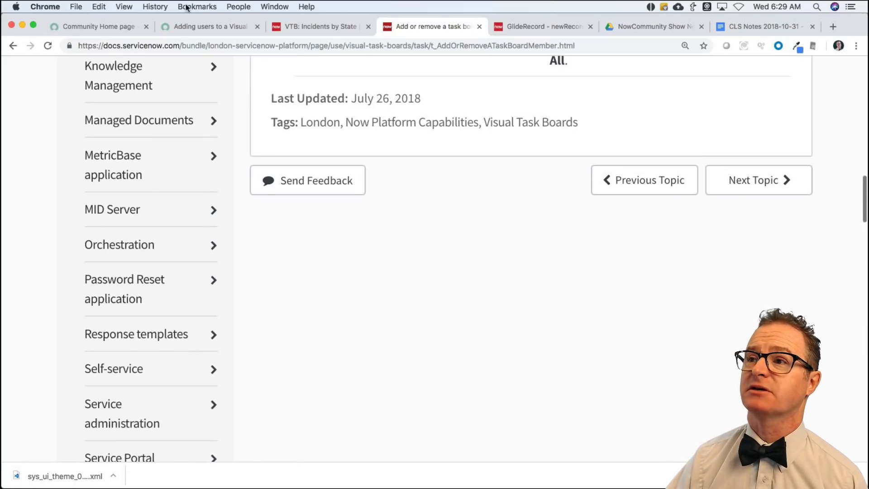
Close the task board's member search and open System Properties from the navigator Favorites.
click(275, 28)
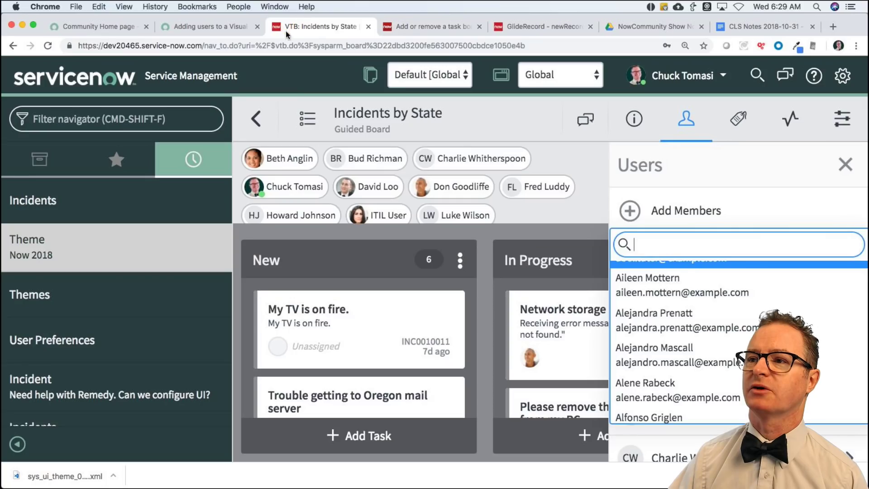
click(518, 131)
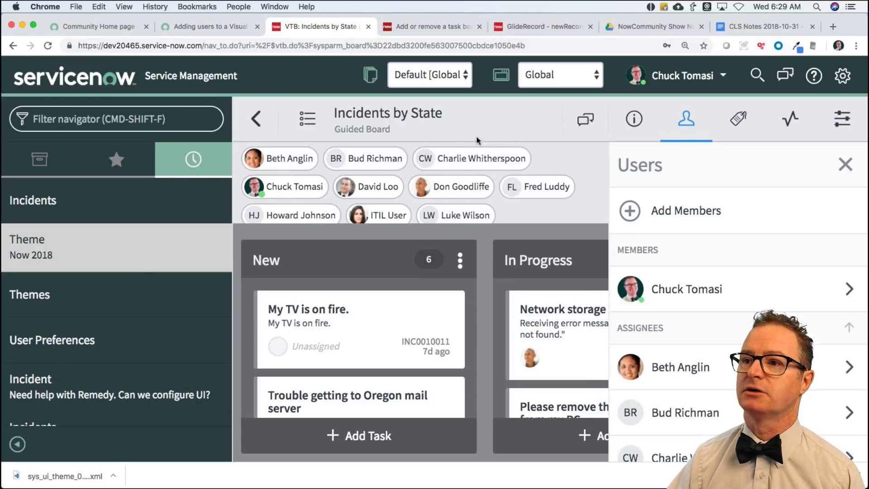
click(113, 123)
key(BackSpace)
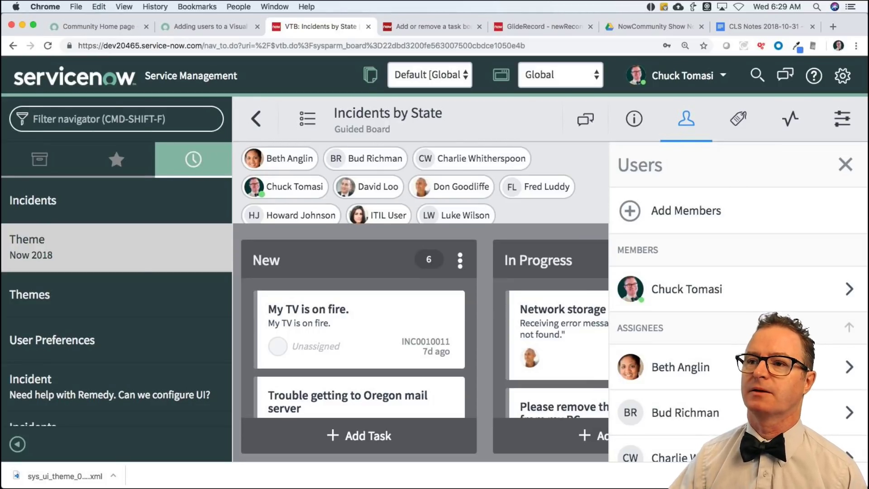
click(131, 164)
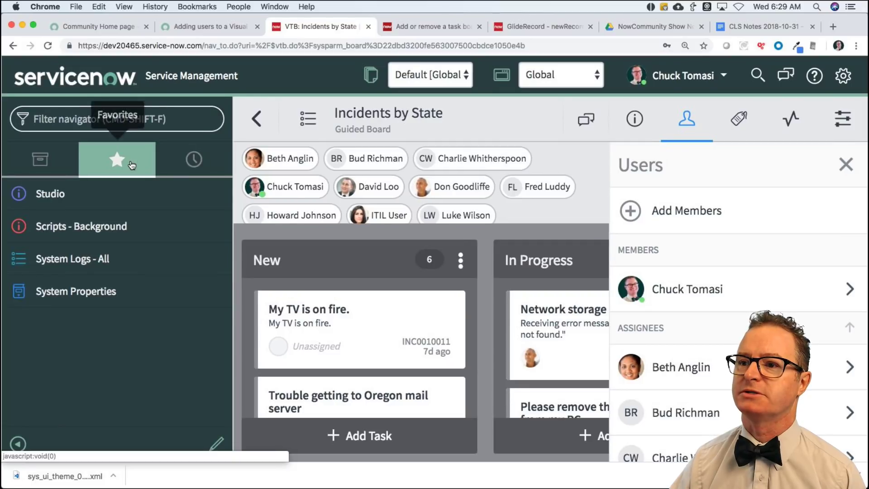
click(102, 292)
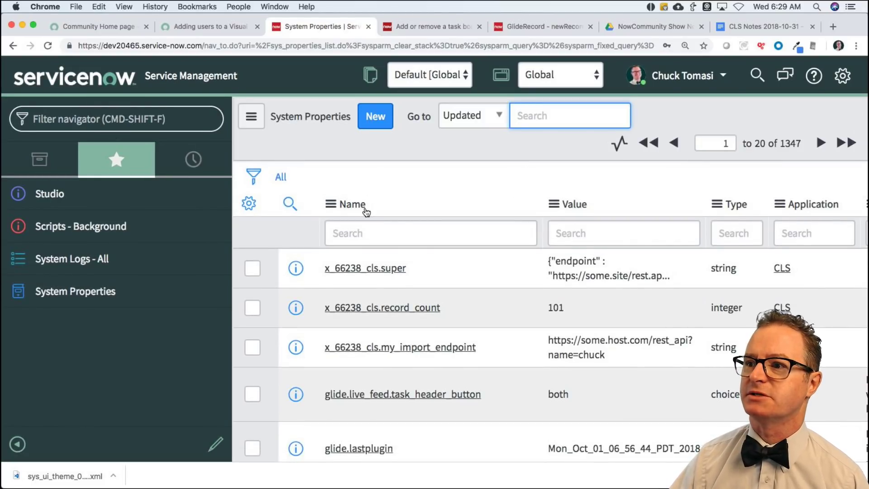
Filter System Properties by Name with *vtb, then *board, leaving three properties.
click(381, 236)
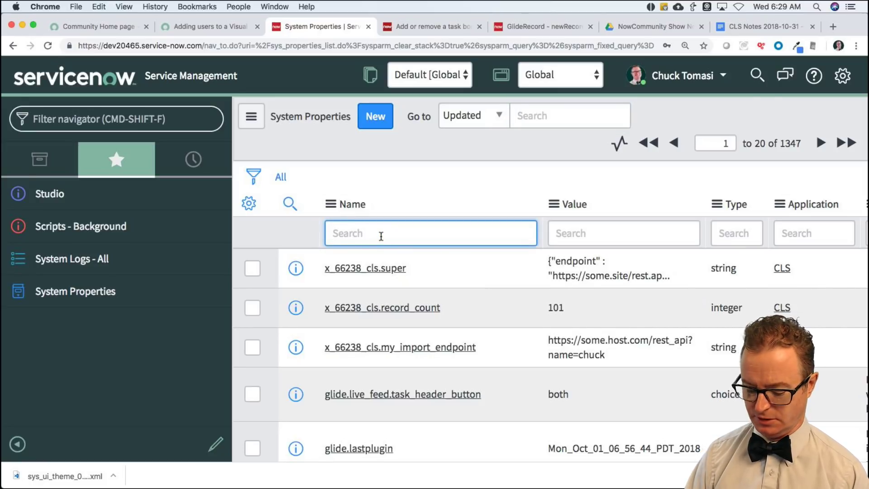
text(*vtb)
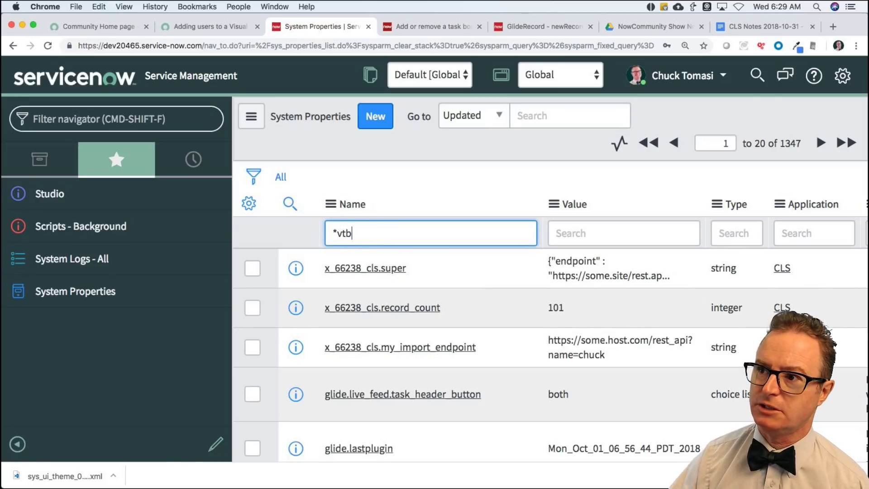
key(Return)
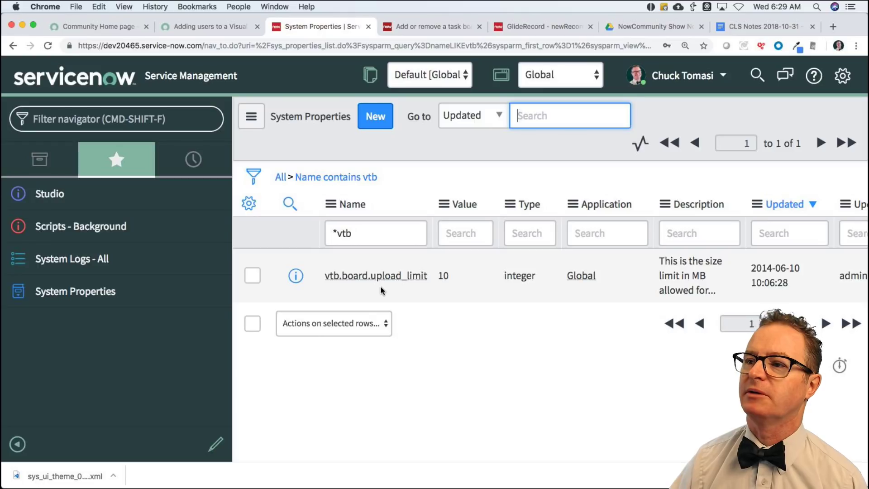
click(354, 232)
key(super+a)
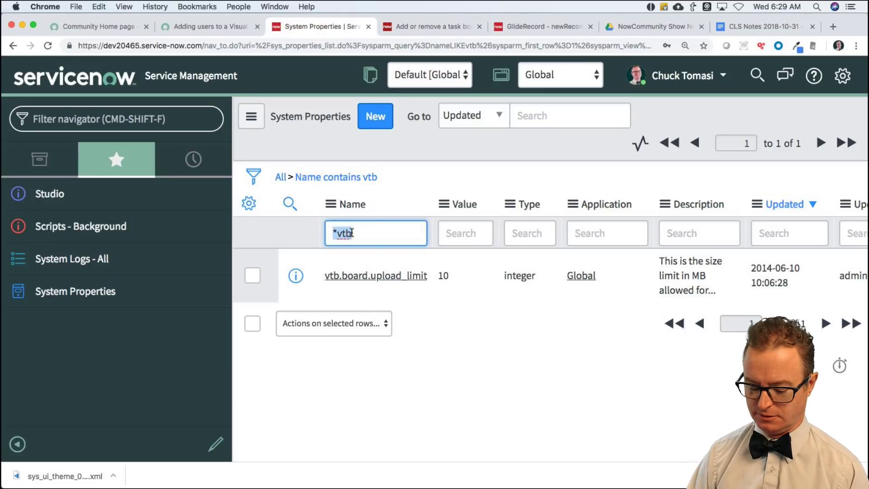
text(*board)
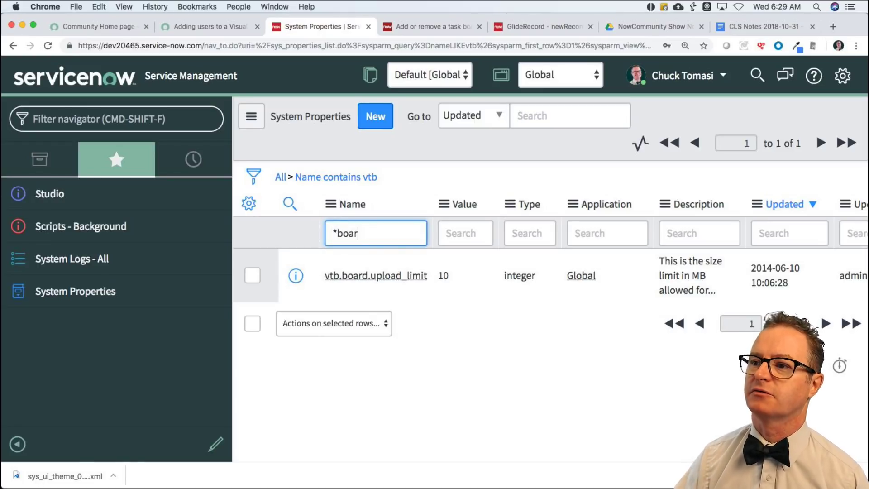
key(Return)
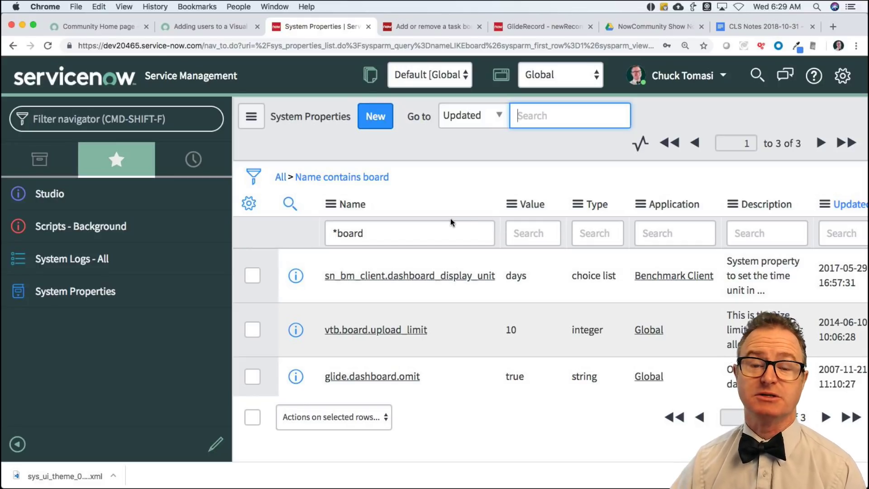
Reply that VTB has no configurable properties, already applies active=true, and should allow additional qualifiers.
click(210, 27)
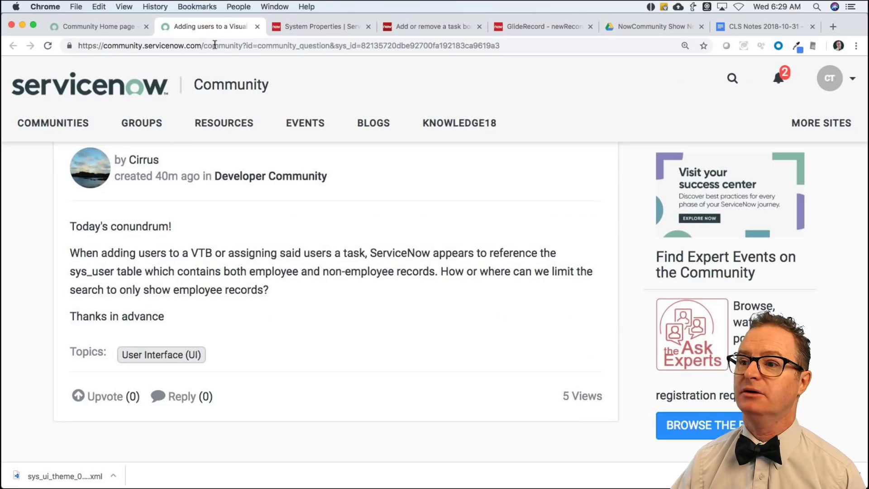
click(181, 399)
text(I d)
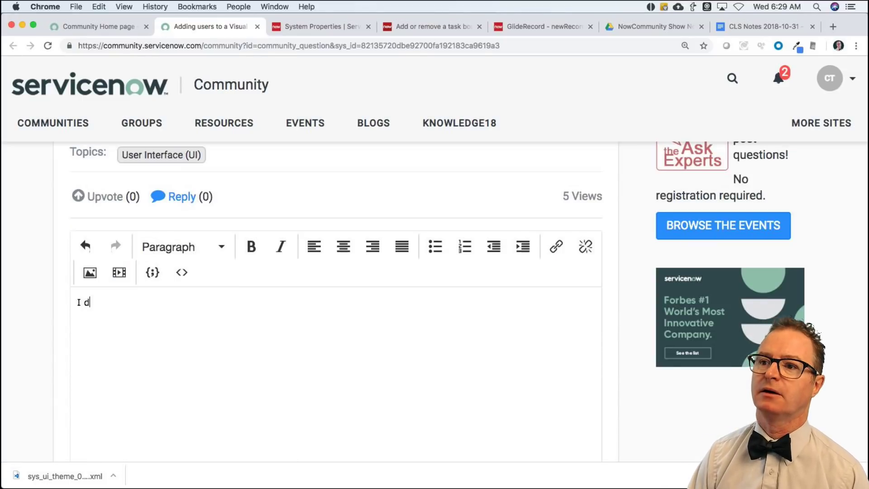
text(on't see anything con)
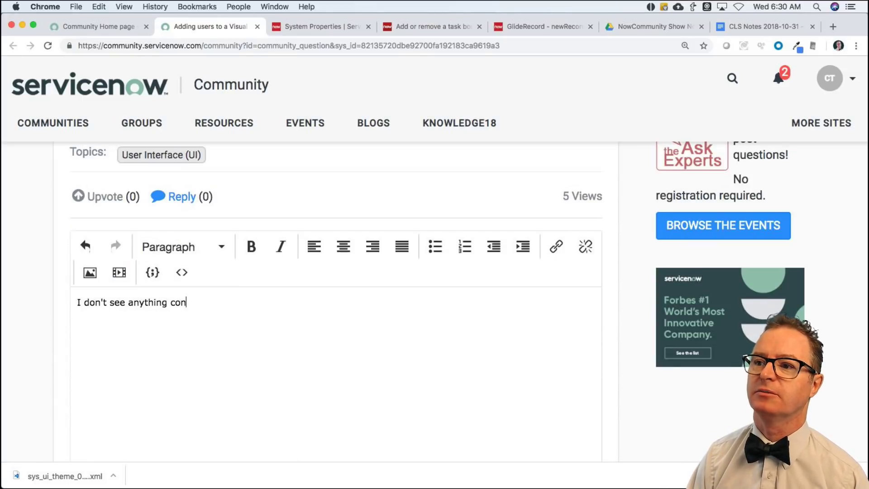
text(figurable)
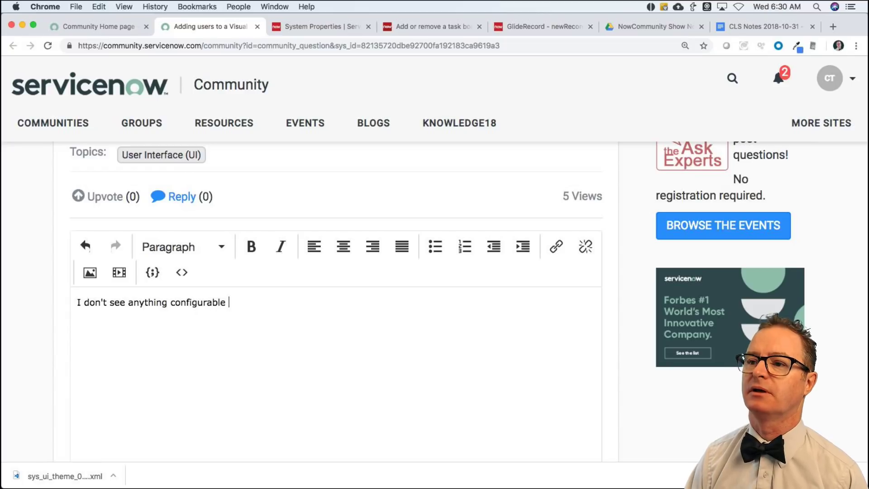
text( in the proper)
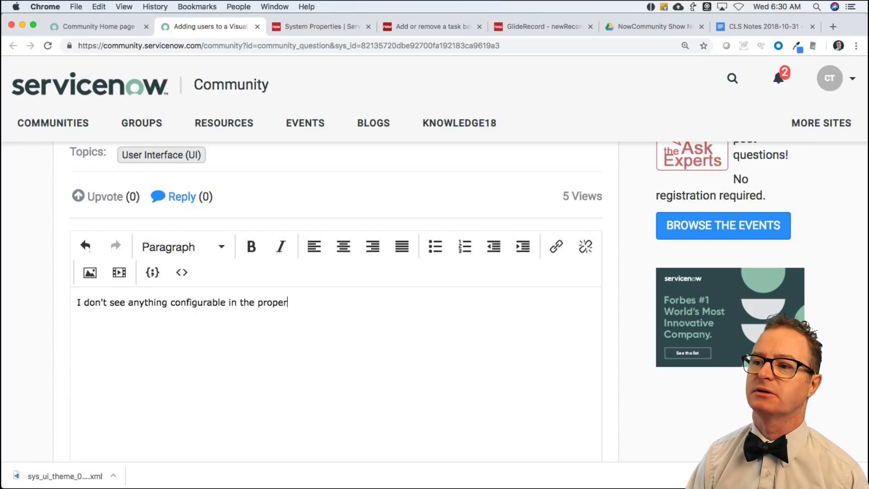
text(ties for VTB or)
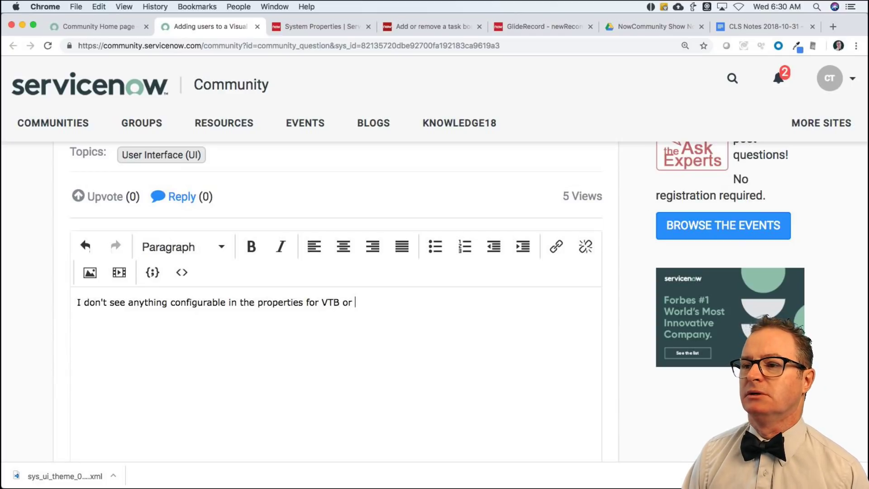
text( on the page)
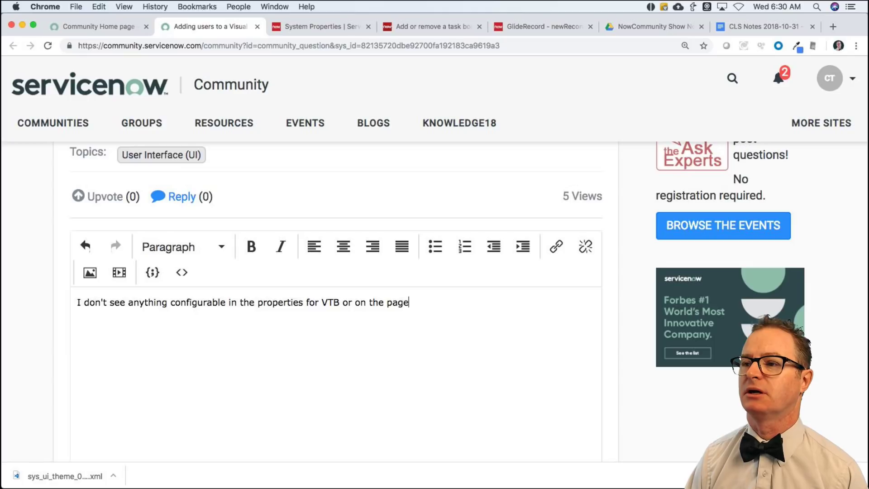
text(. Let me re)
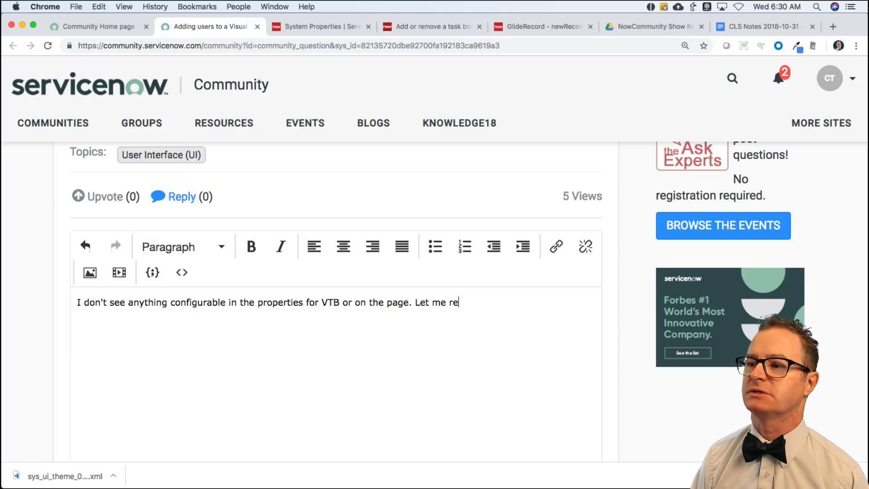
key(BackSpace)
key(BackSpace)
text(see if I c)
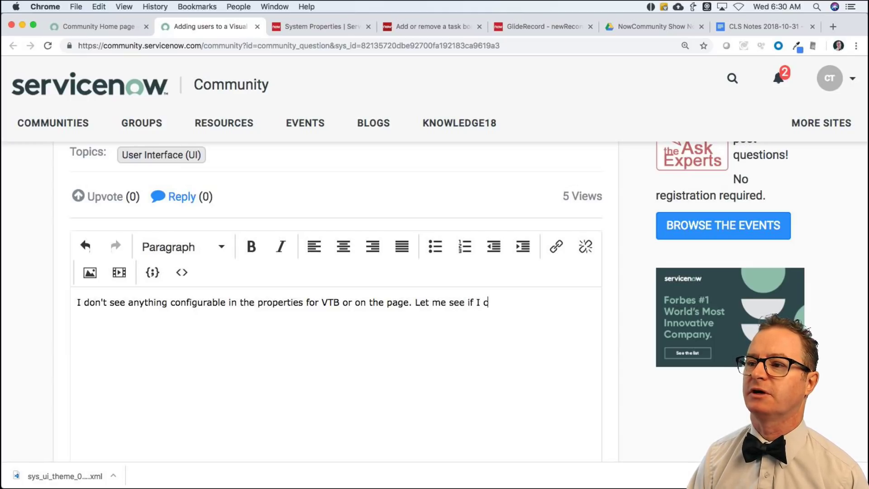
text(an find a product man)
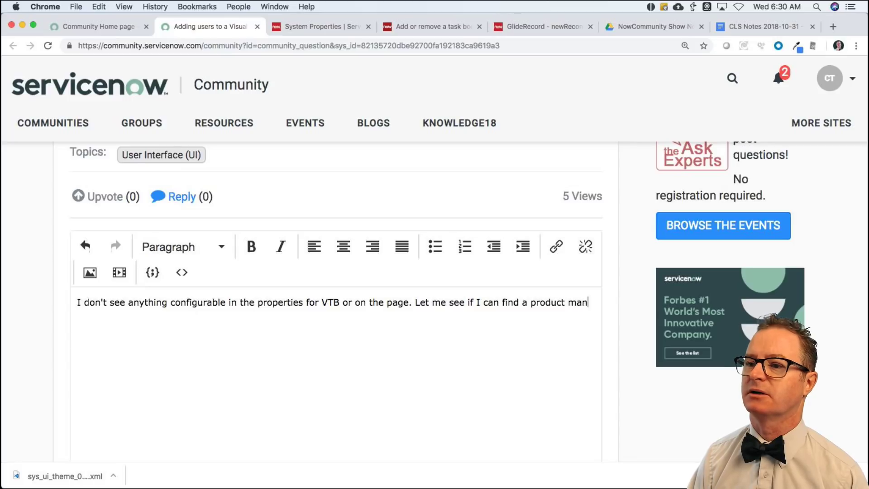
text(ager who can)
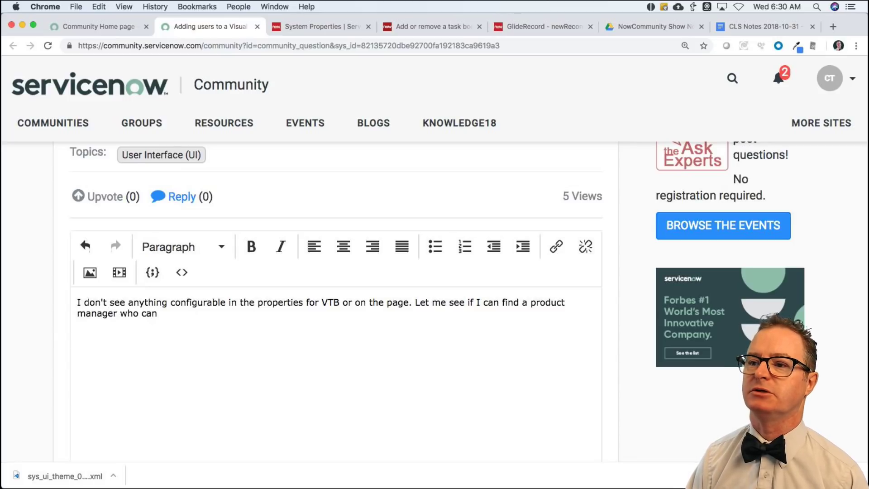
text( contribute any )
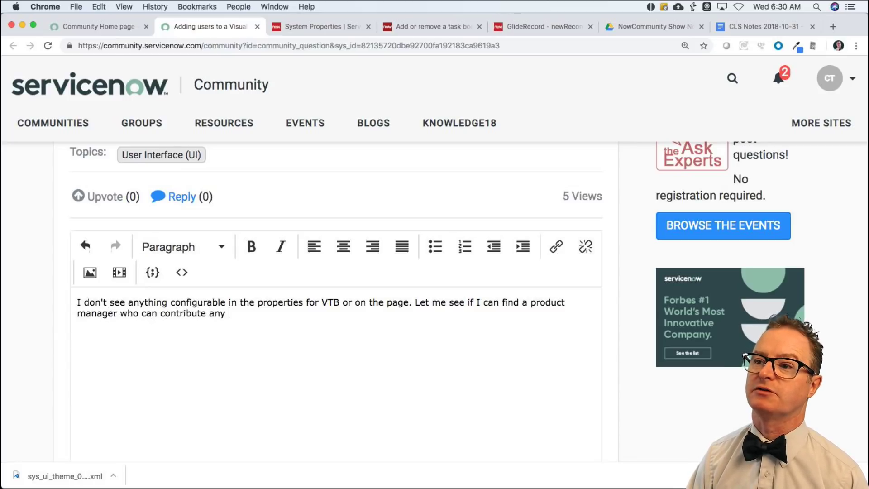
text(useful infor)
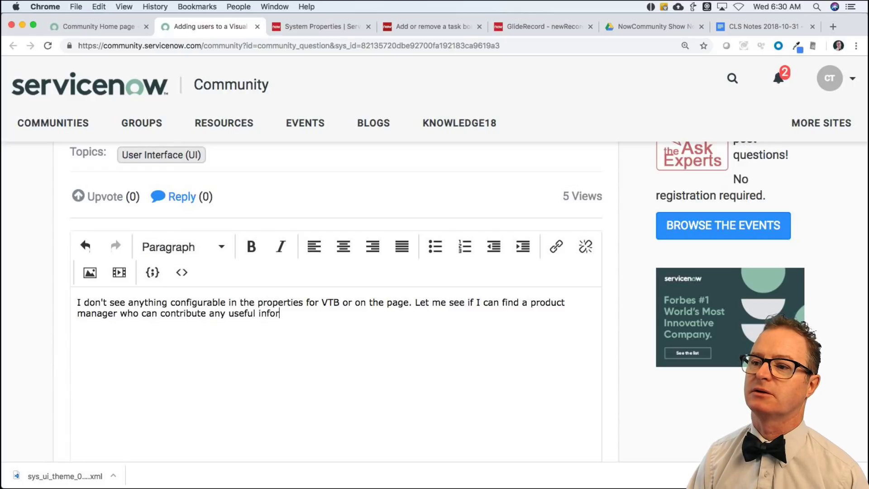
text(mation to this. I like the idea.)
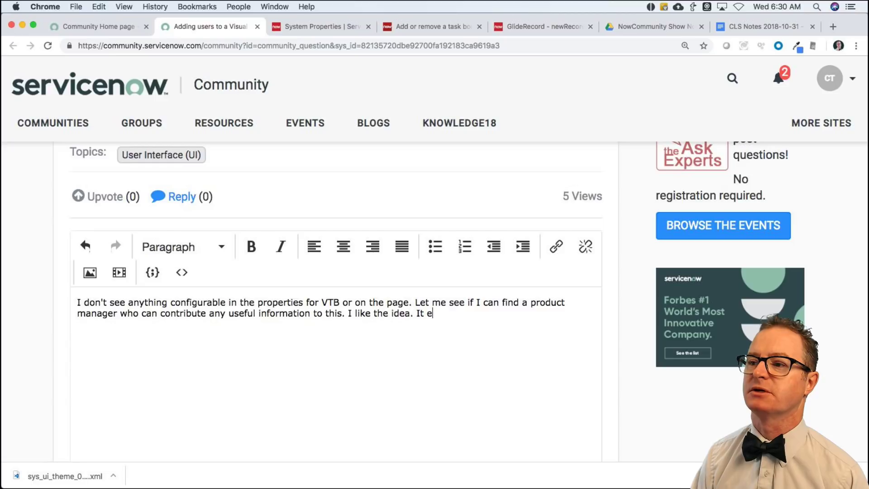
text( It appear)
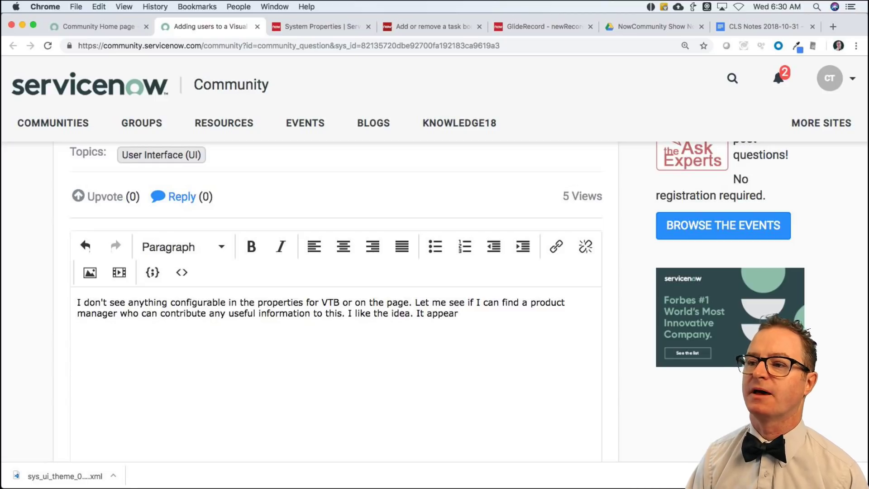
text(s that i)
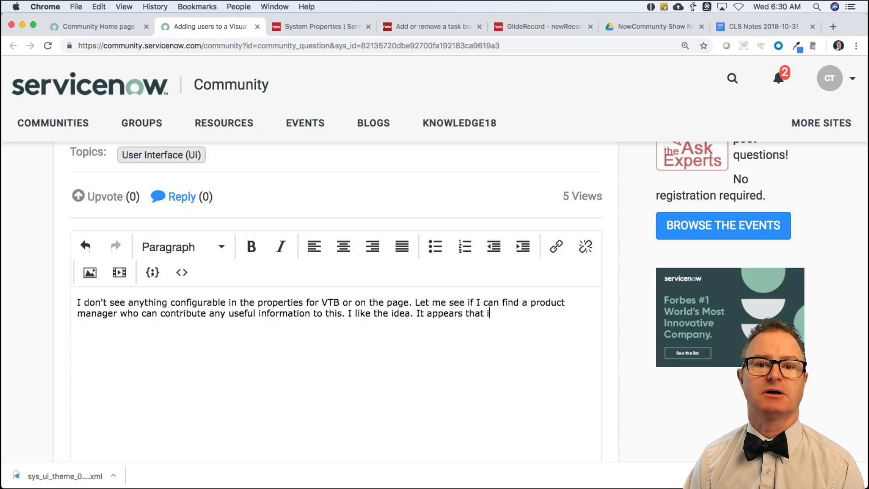
text(t is arleady using)
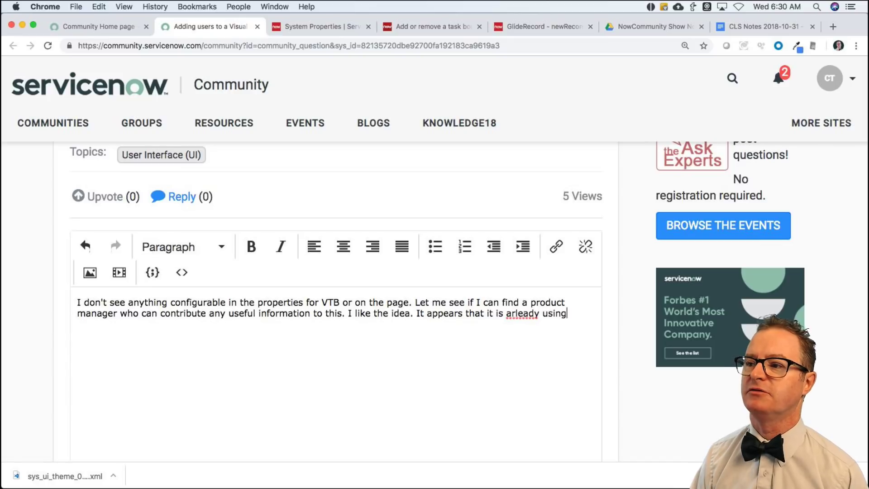
key(BackSpace)
key(BackSpace)
key(BackSpace)
key(BackSpace)
key(BackSpace)
key(BackSpace)
key(BackSpace)
key(BackSpace)
key(BackSpace)
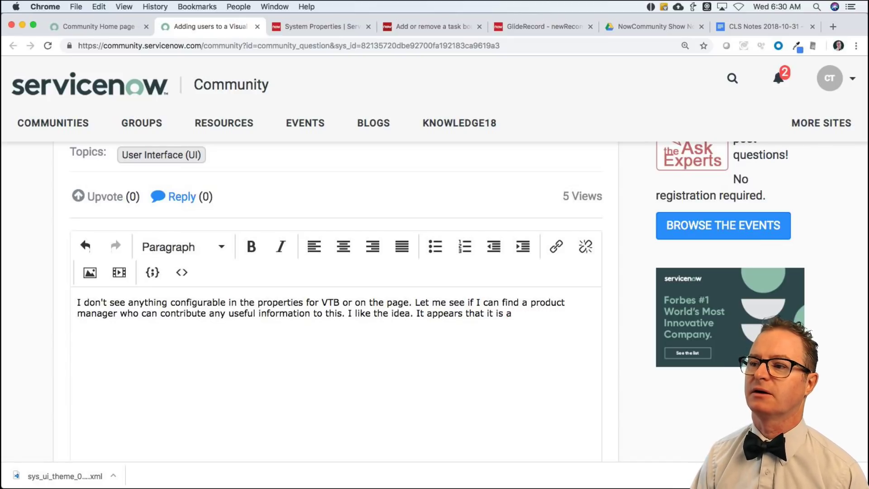
text(lready using a d)
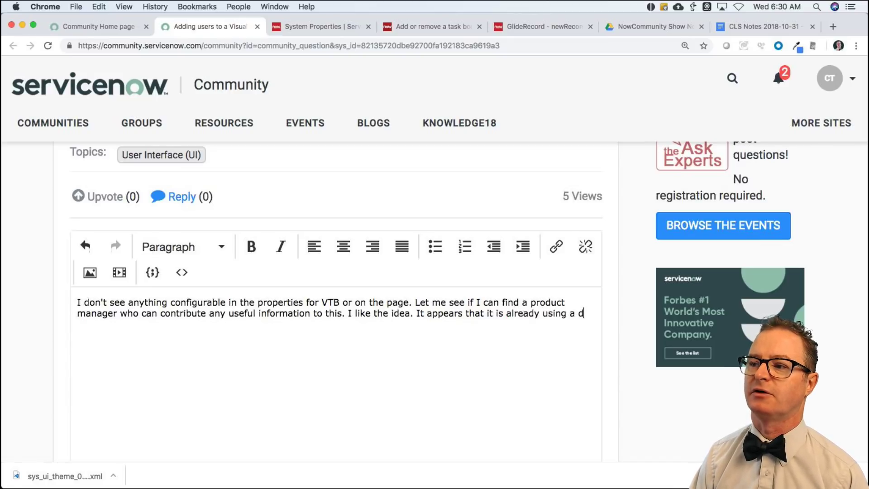
text(efault ref)
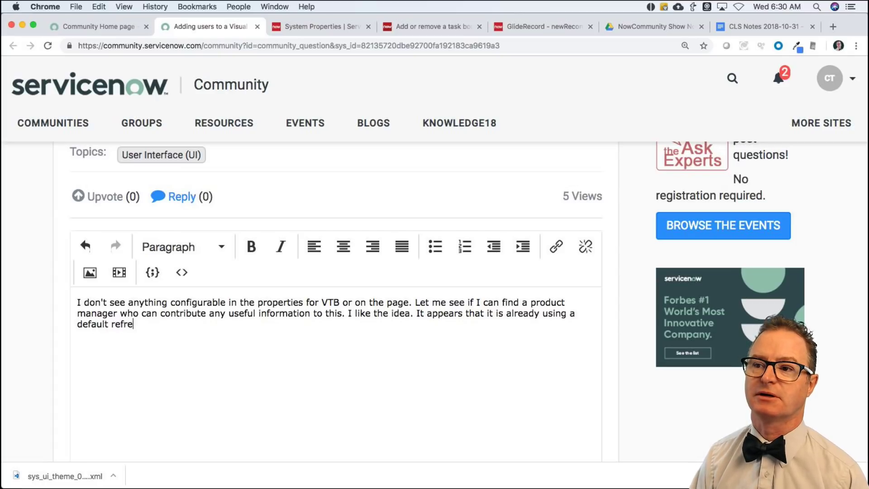
text(erence qualifie)
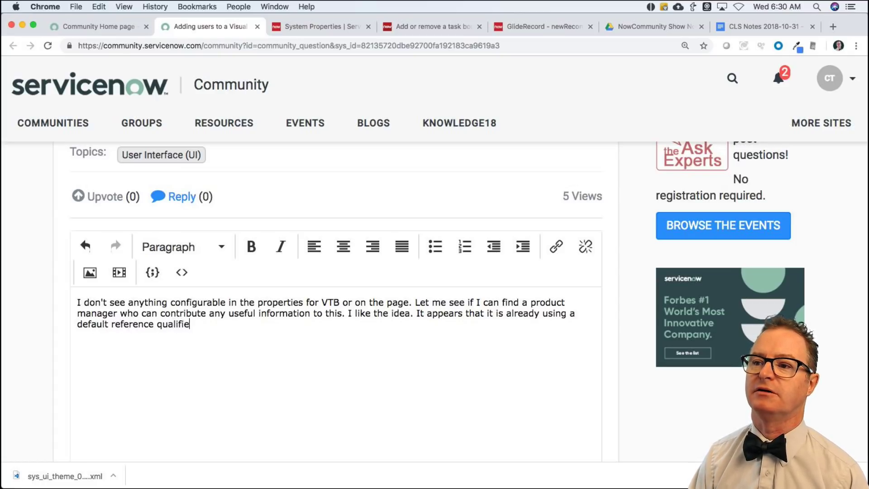
text(r of active=true)
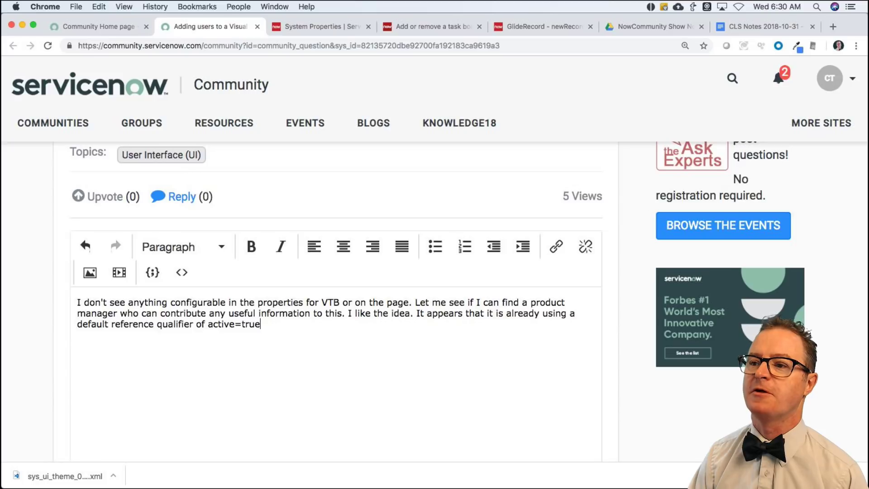
text( because I have tw)
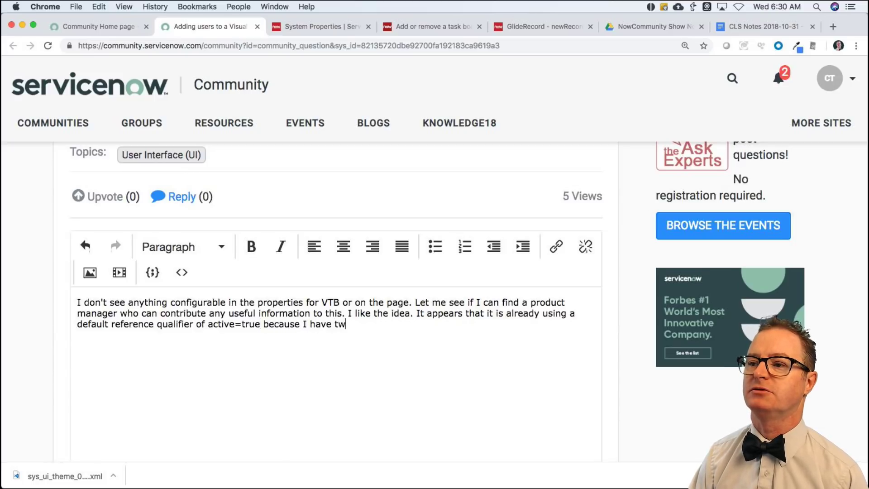
text(o inactive)
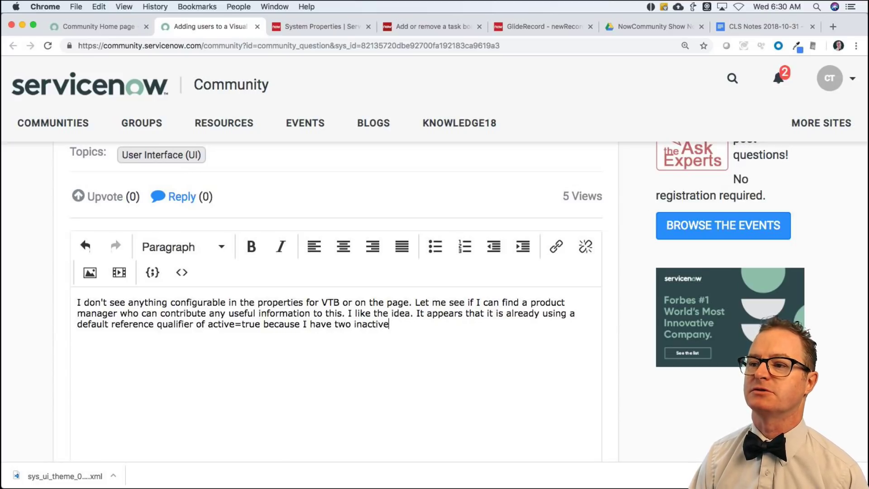
text( users that I have ver)
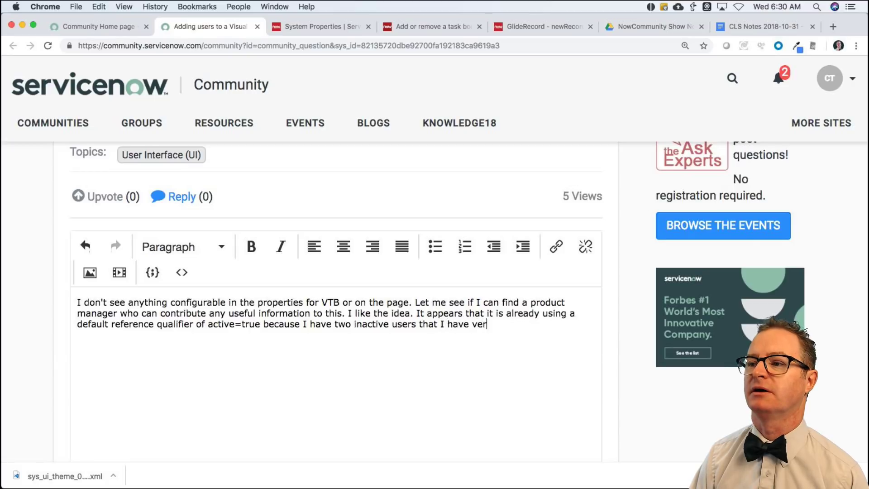
text(ified dos)
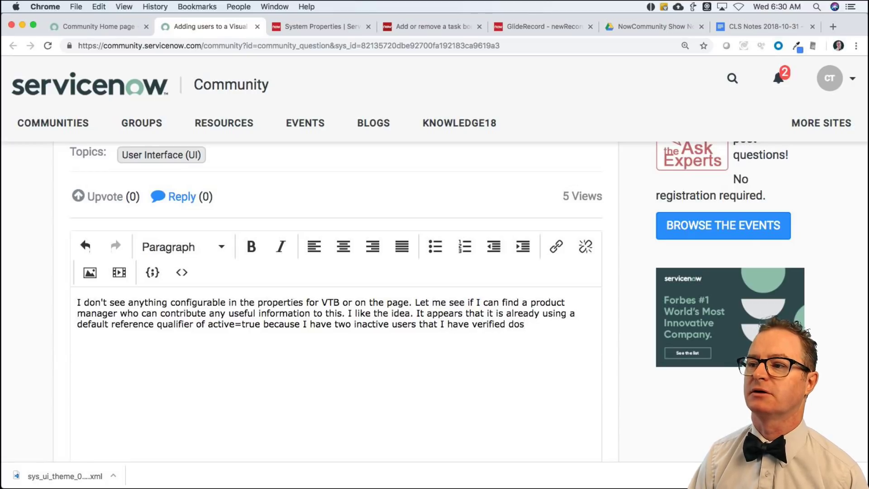
key(BackSpace)
text(not show up.)
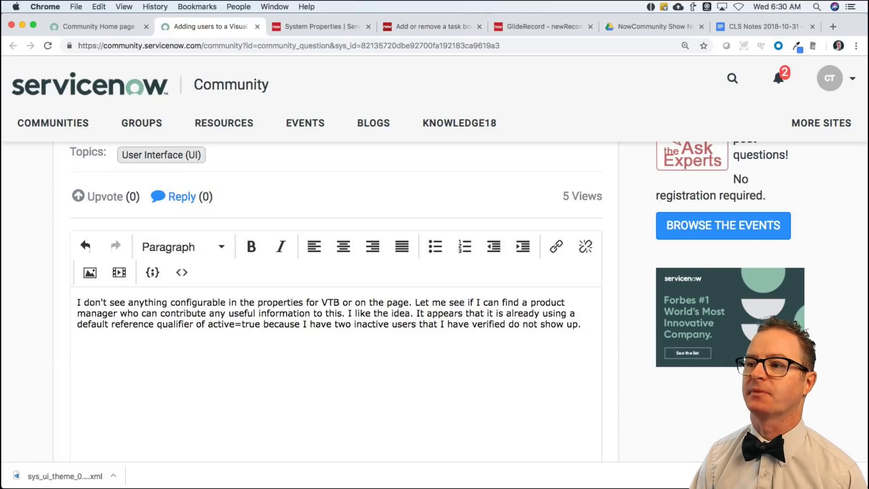
text( It would be nic)
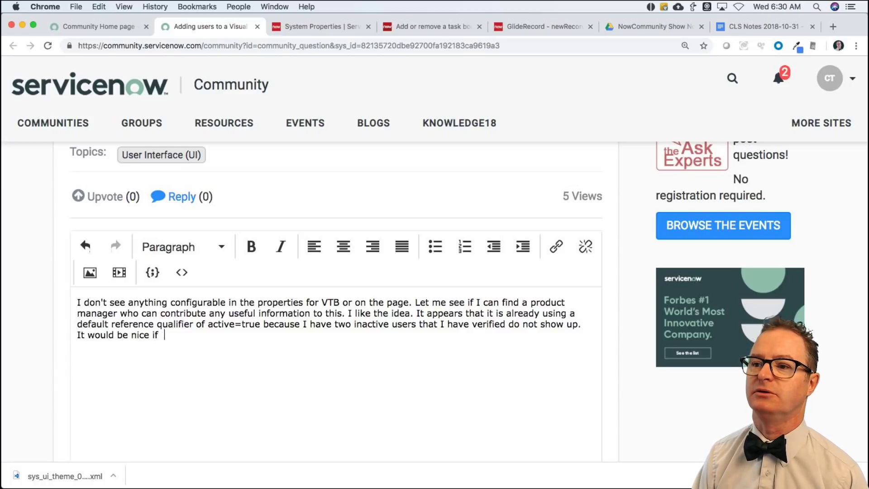
text(e if we could )
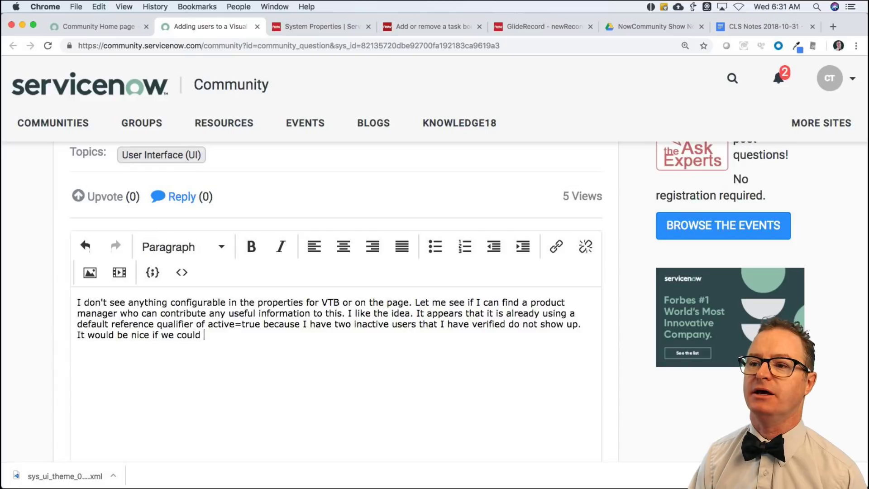
text(add additional qual)
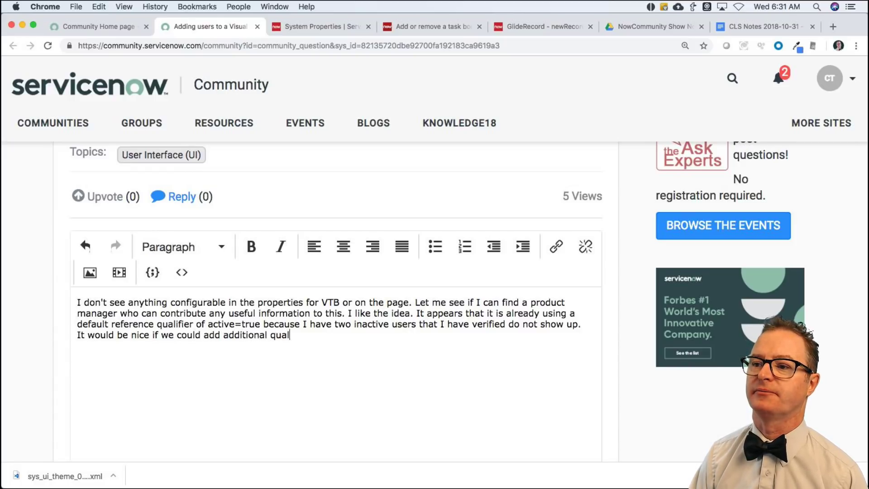
text(ifiers to that.)
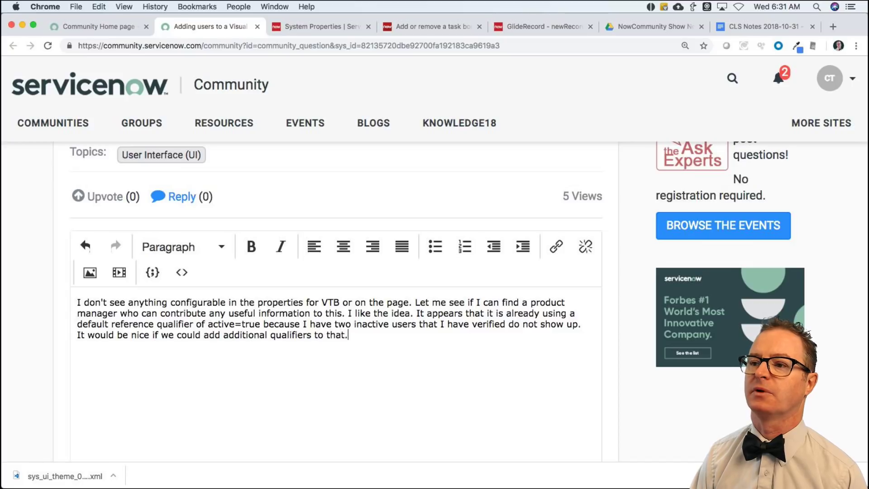
click(306, 27)
Open System Definition > Script Includes and filter the Name column by *vtb.
click(151, 111)
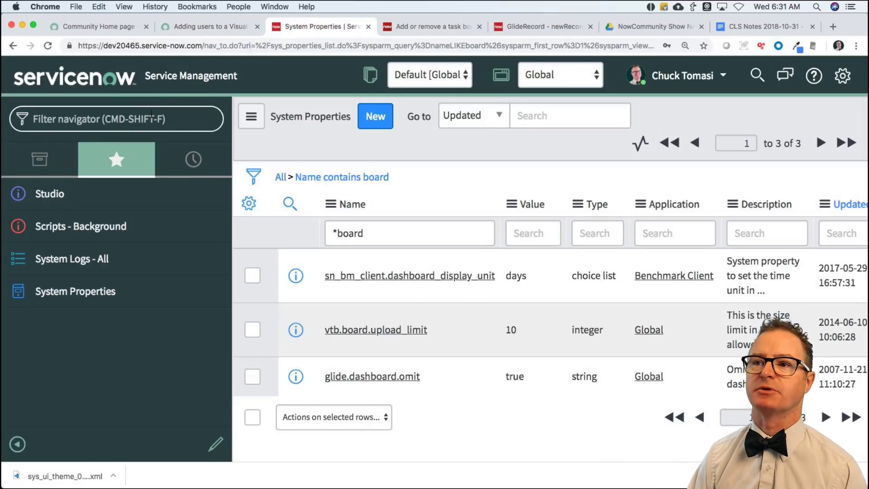
text(script include)
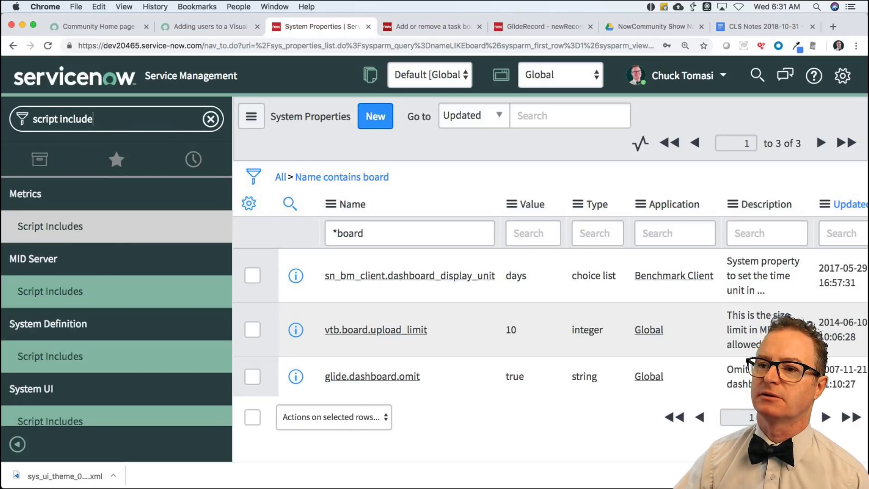
click(89, 355)
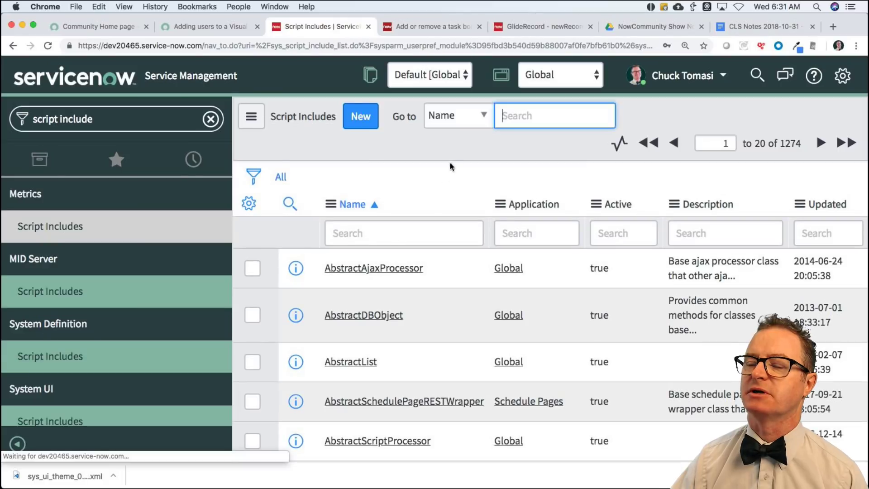
click(386, 233)
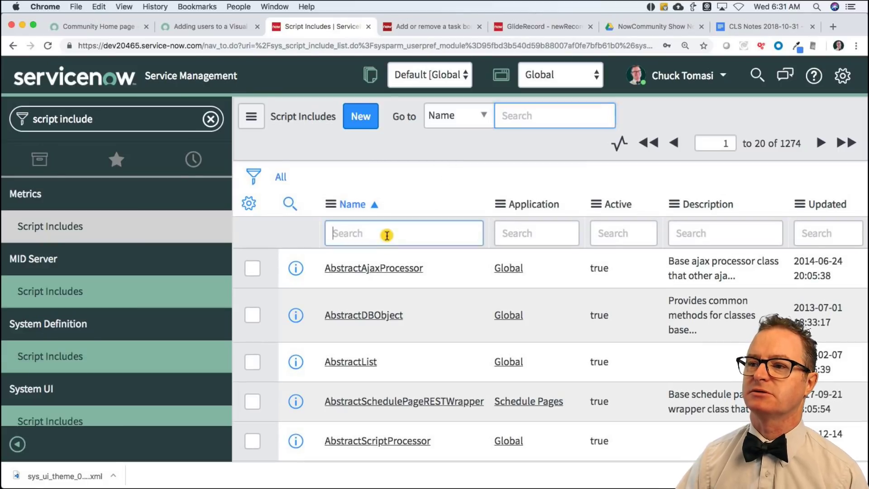
text(*vt)
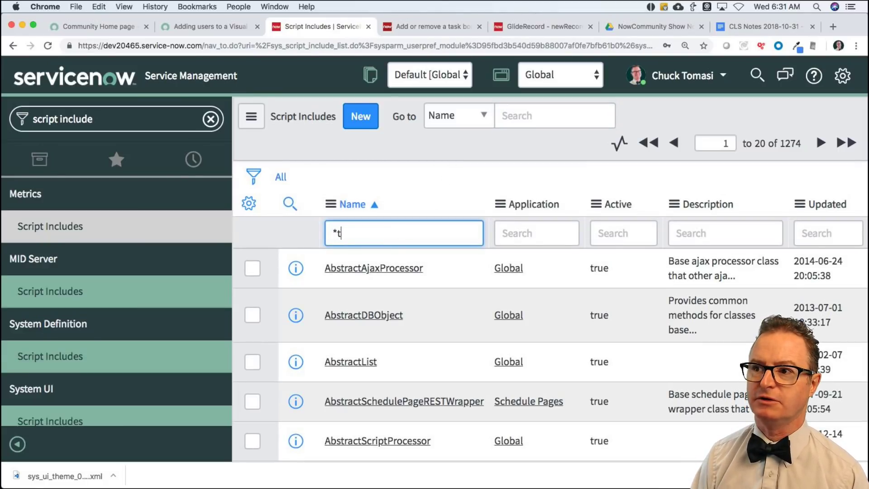
text(b)
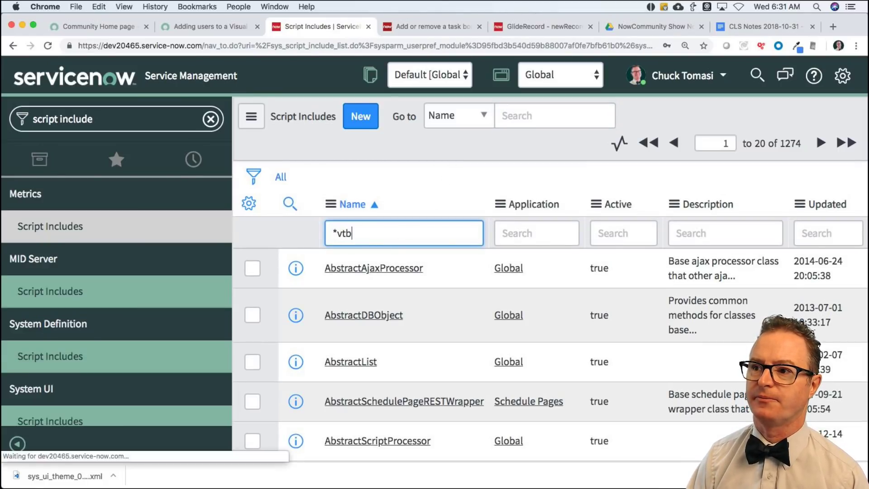
key(Return)
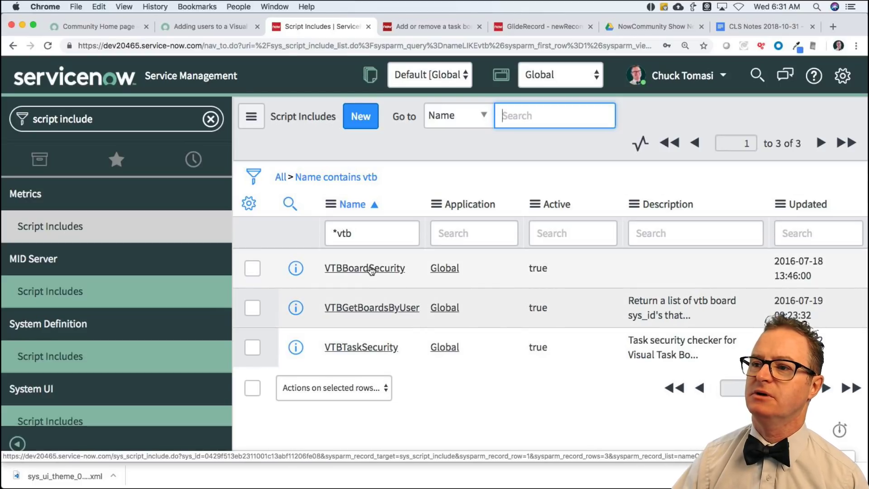
Open VTBBoardSecurity, scroll through it, and undo an accidental paste over its name.
click(371, 269)
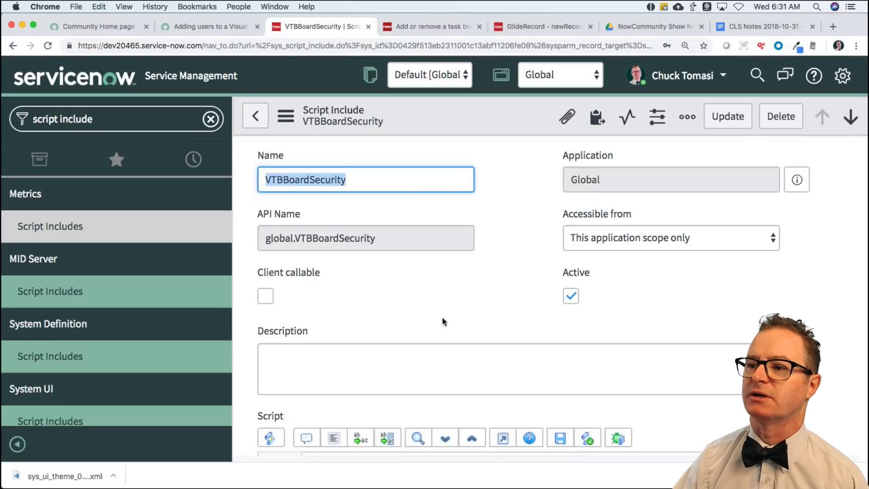
scroll(442, 320, down, 1)
scroll(443, 322, down, 5)
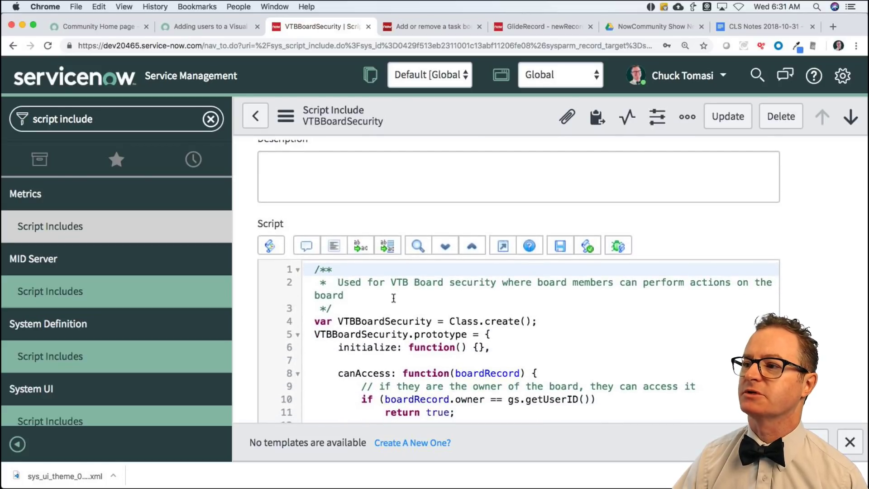
scroll(394, 313, down, 5)
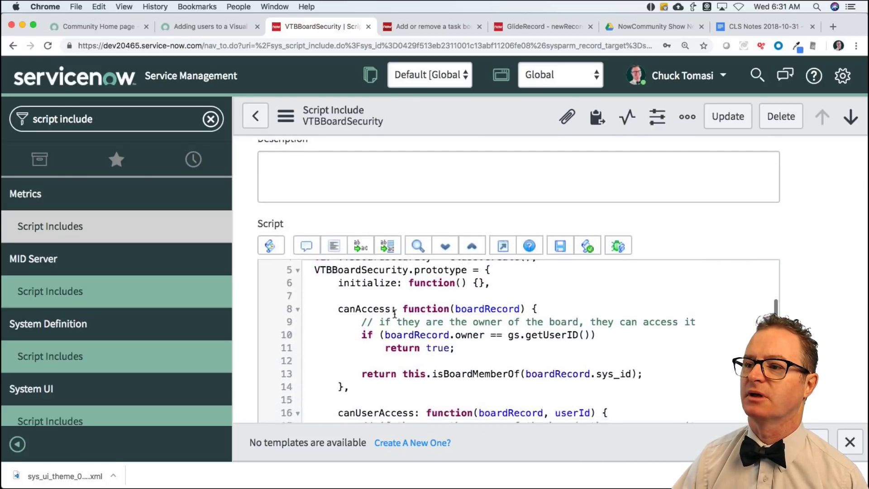
scroll(395, 313, down, 4)
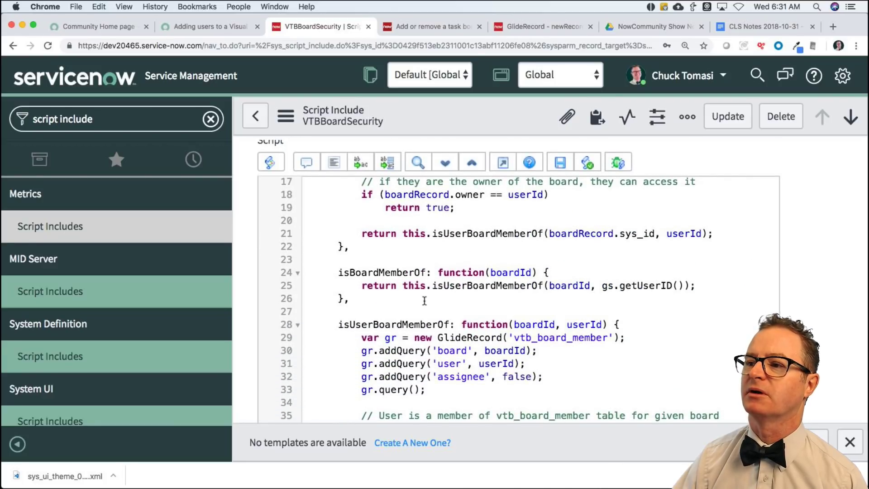
scroll(392, 314, down, 4)
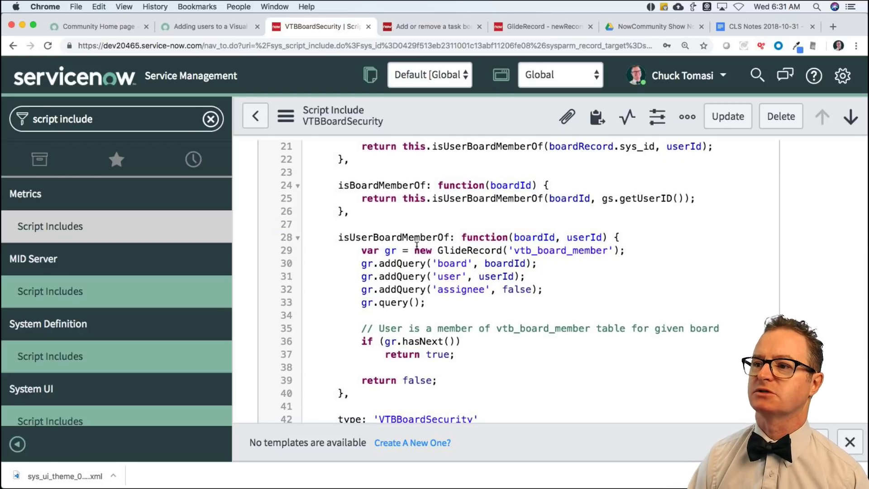
key(super+v)
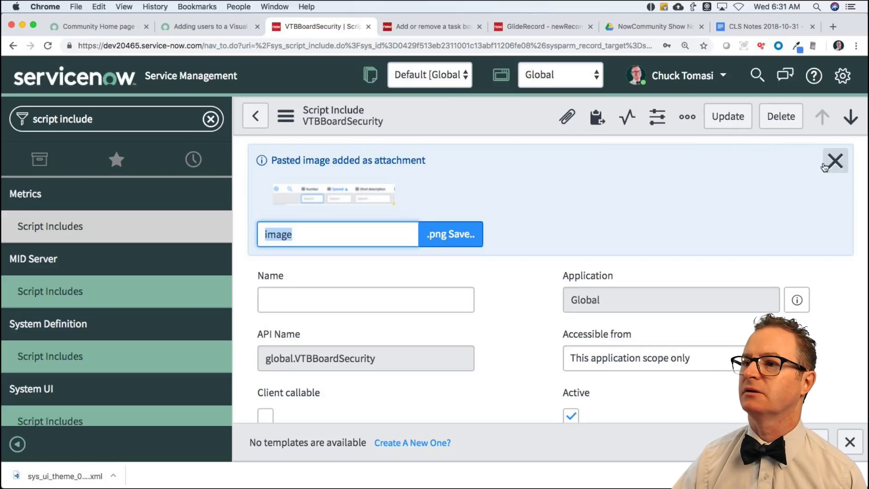
click(834, 161)
key(super+z)
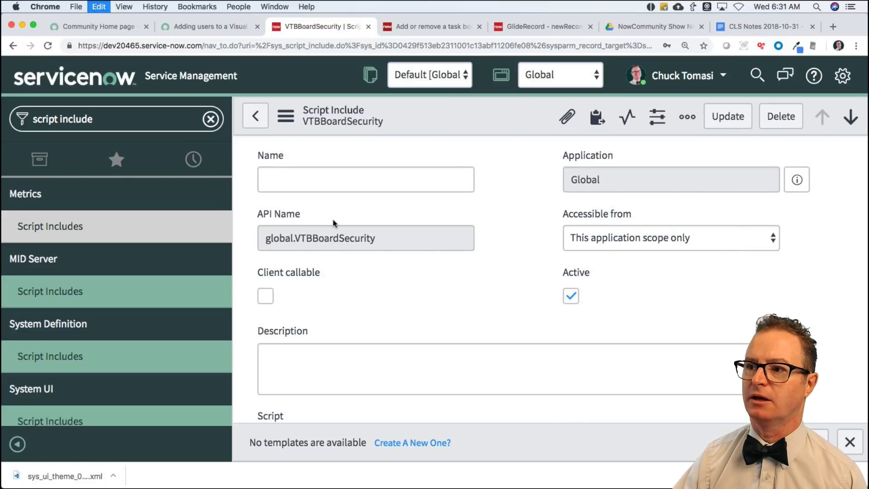
click(509, 276)
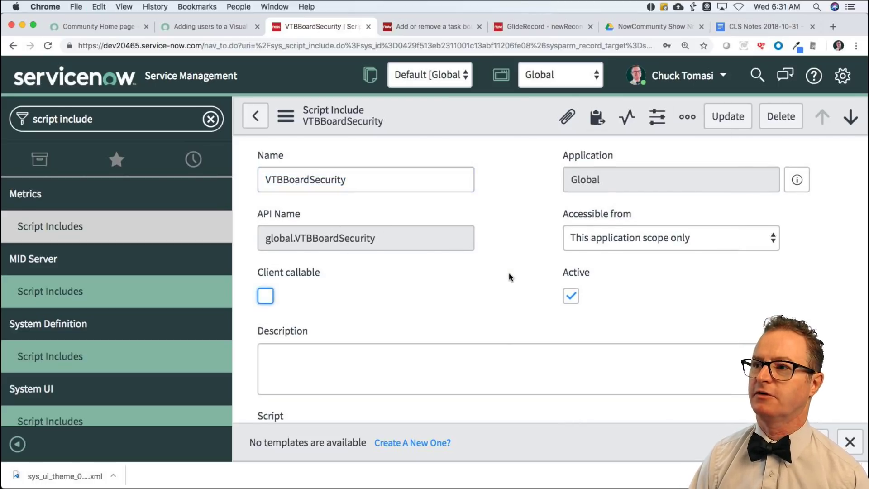
Search the VTBBoardSecurity form for 'active', then go back to the vtb script includes list.
key(super+f)
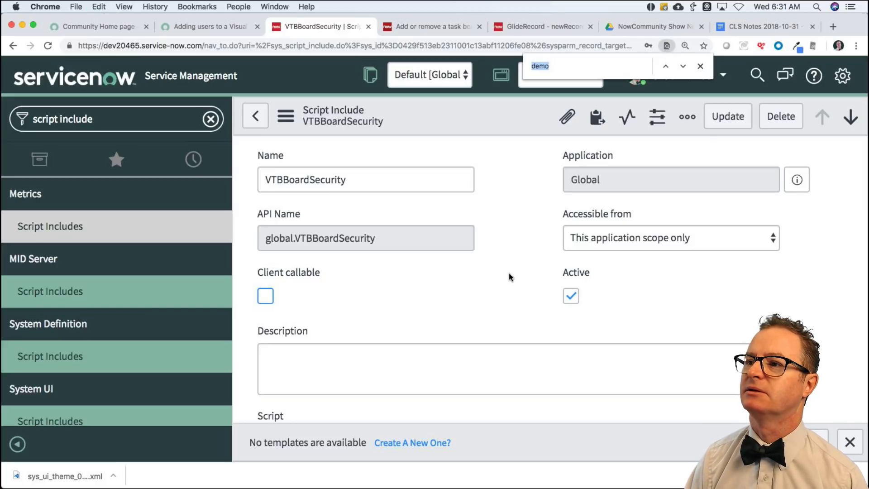
text(a)
key(BackSpace)
text(active)
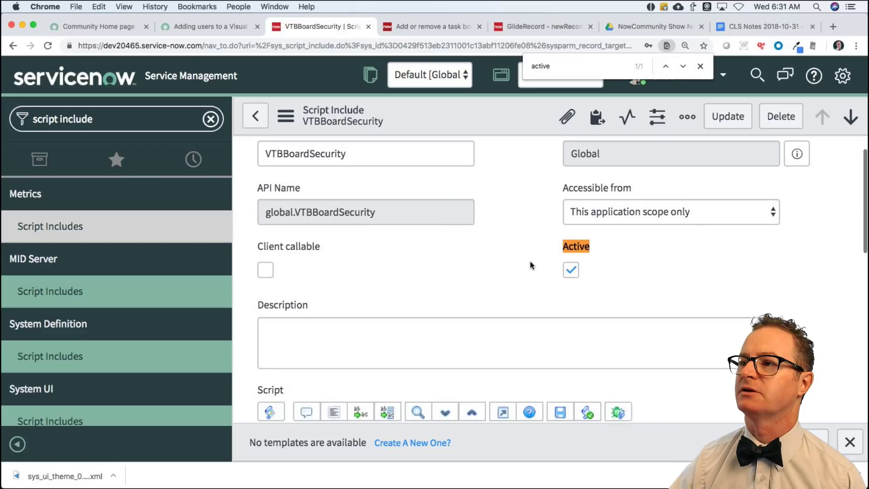
scroll(531, 265, down, 1)
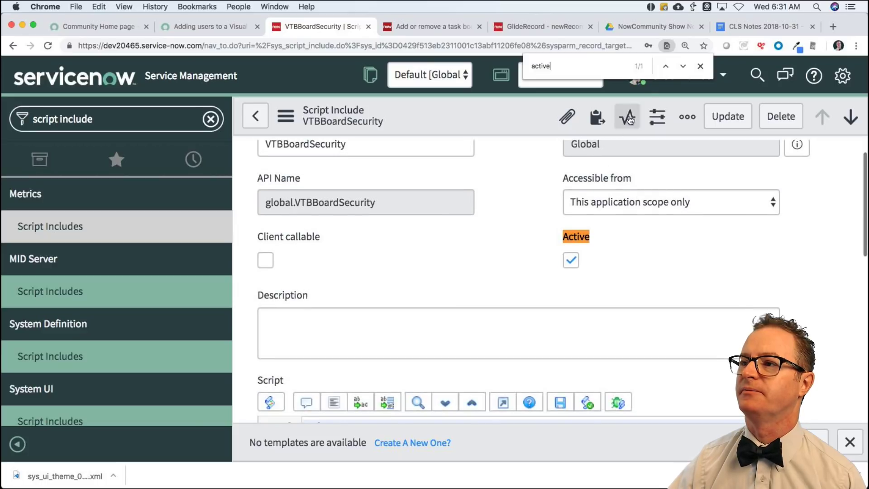
click(700, 66)
click(258, 118)
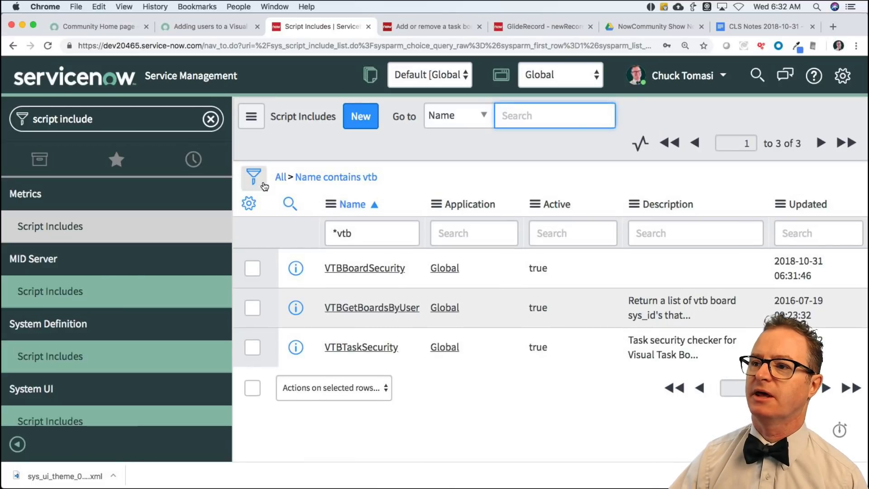
Add a Script contains 'active' condition to the vtb Script Includes filter, then return to the reply draft.
click(253, 177)
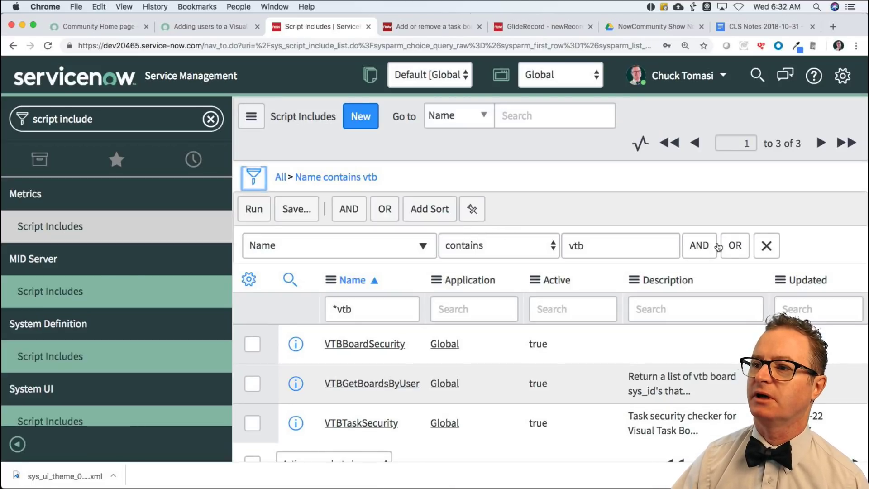
click(699, 248)
click(364, 306)
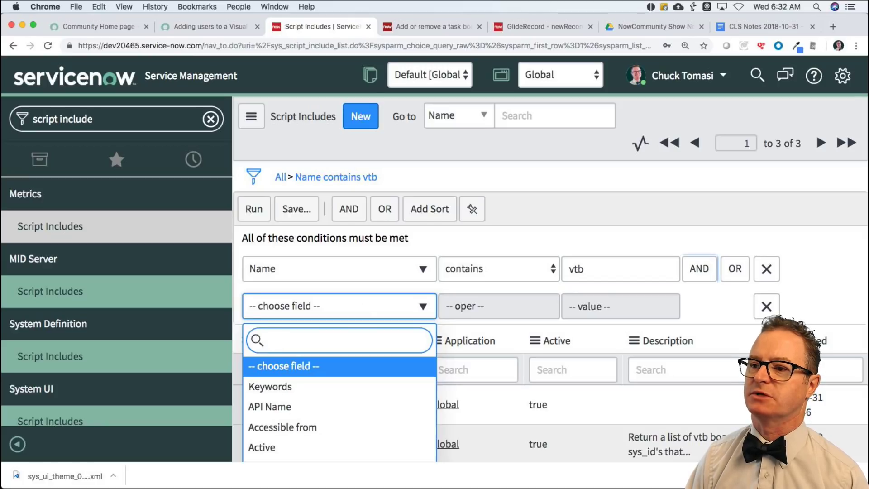
text(scr)
key(Down)
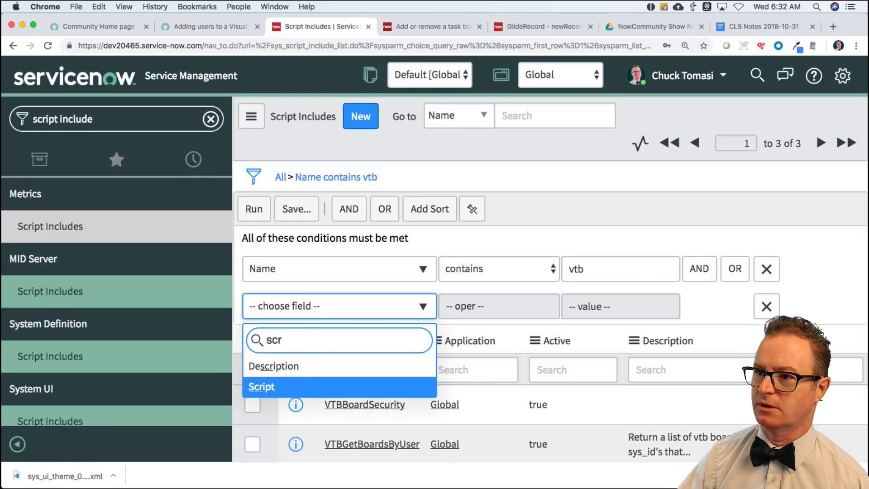
key(Return)
click(622, 309)
text(active)
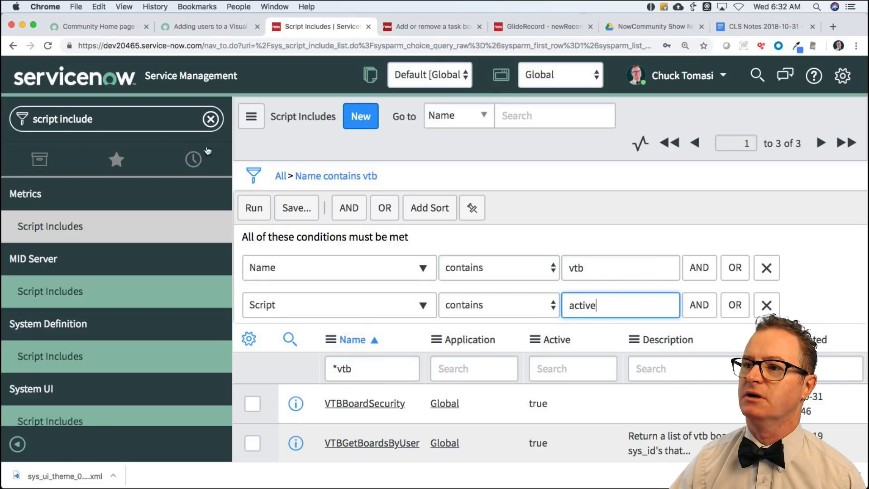
click(253, 208)
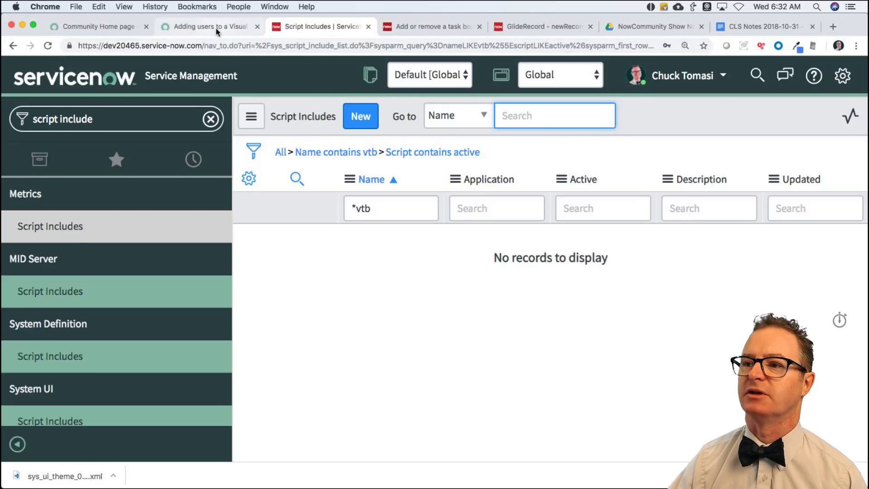
click(216, 28)
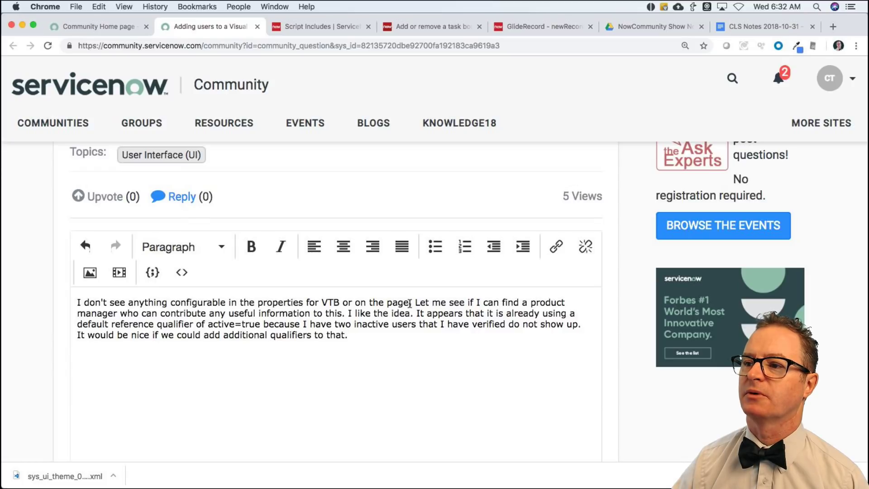
Insert ', script includes,' after VTB in the reply, post it, and close the question tab.
click(339, 303)
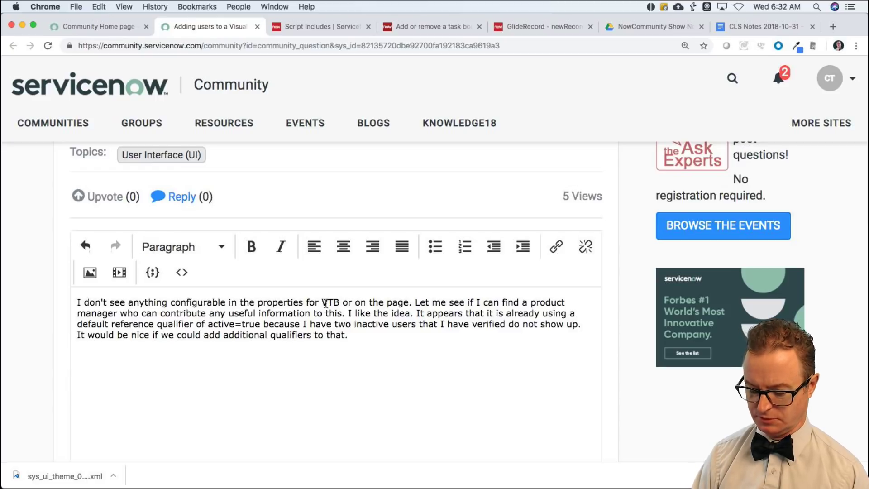
text(, script includes,)
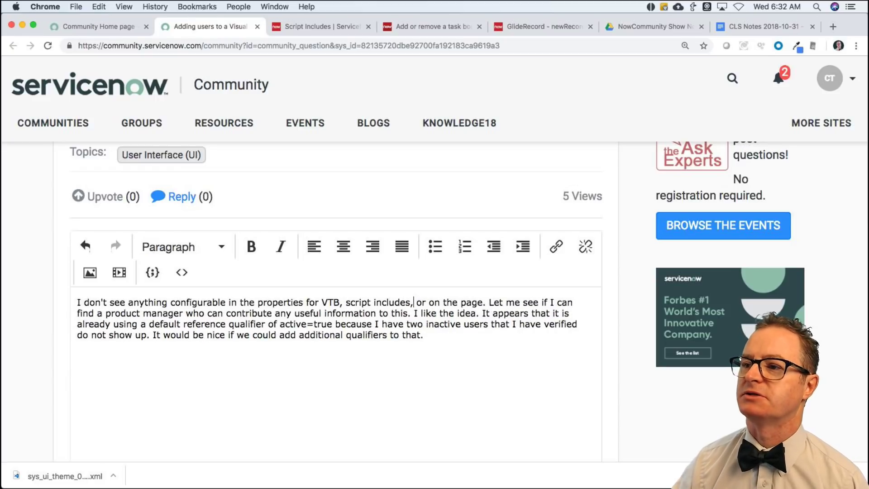
scroll(514, 347, down, 10)
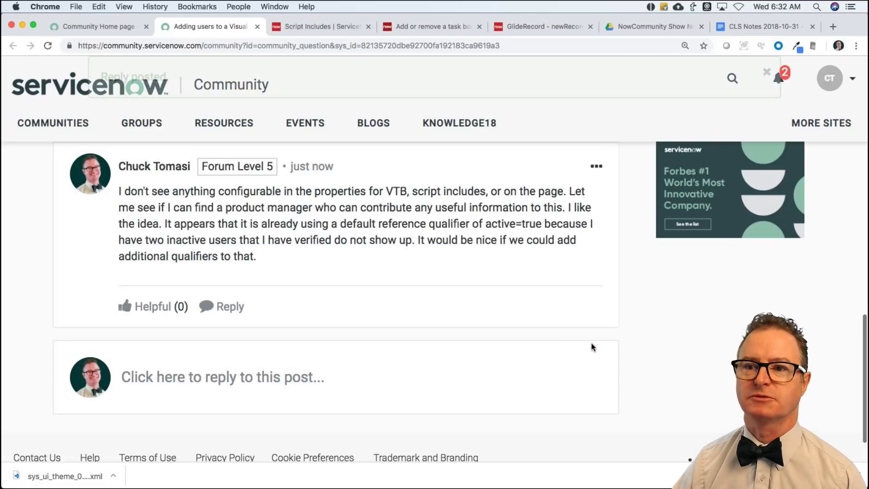
scroll(306, 291, up, 10)
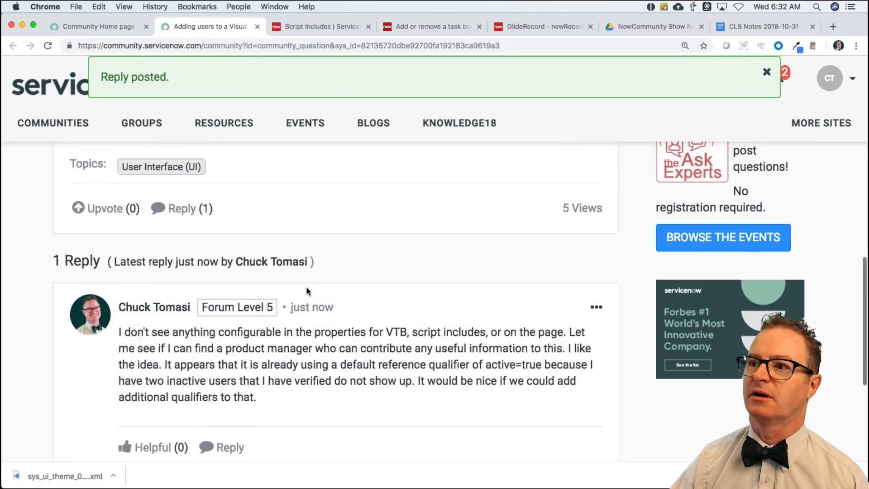
click(257, 27)
click(118, 27)
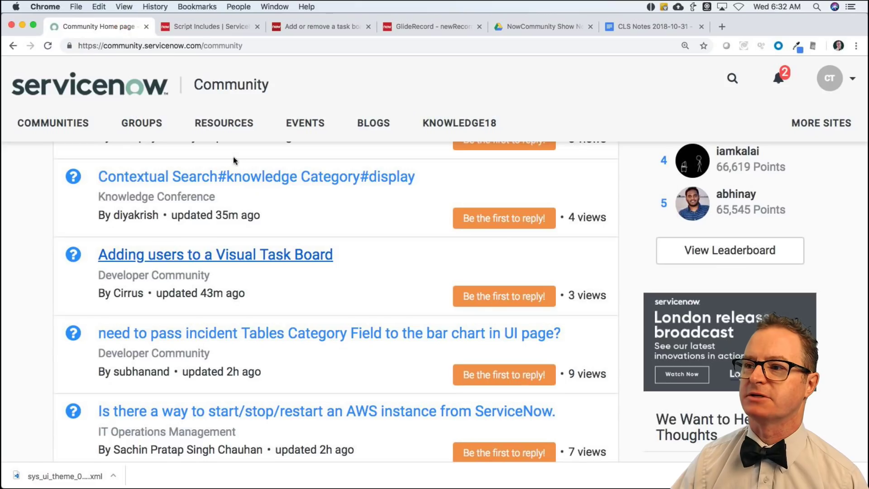
Reload the Community home page and open the Community Inbox from the notification bell.
scroll(317, 281, up, 1)
scroll(320, 268, up, 10)
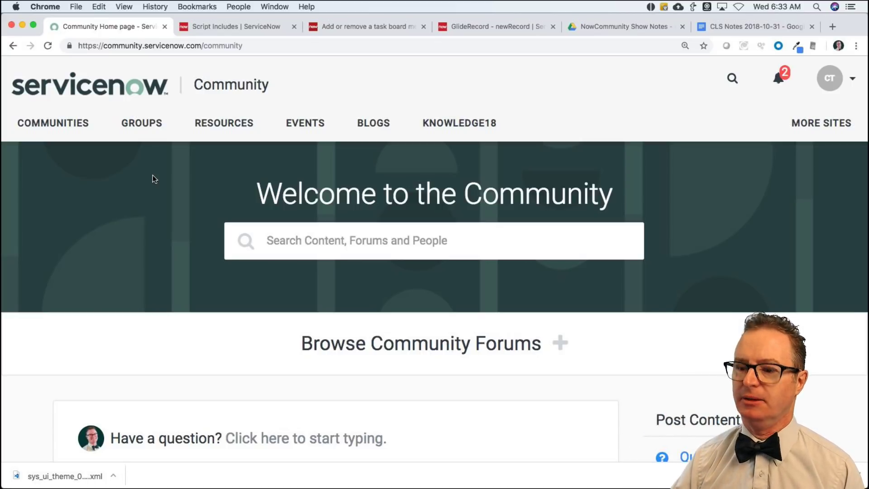
scroll(153, 175, down, 3)
key(super+r)
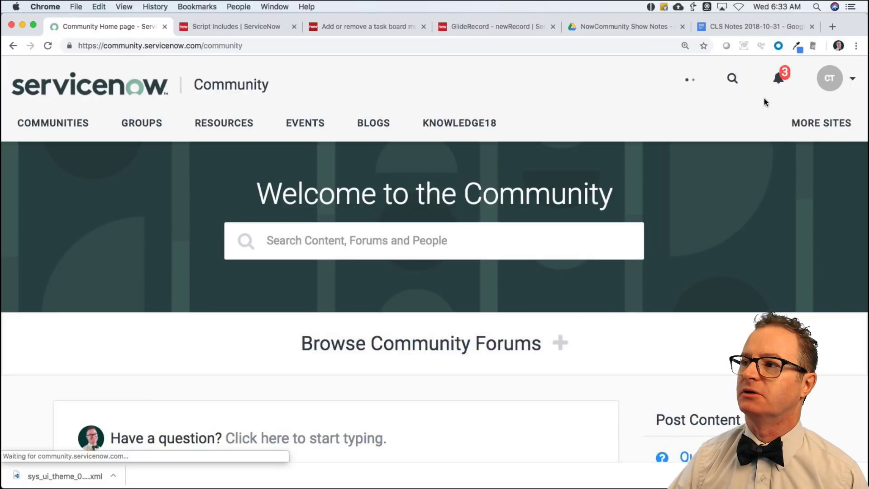
super+click(778, 78)
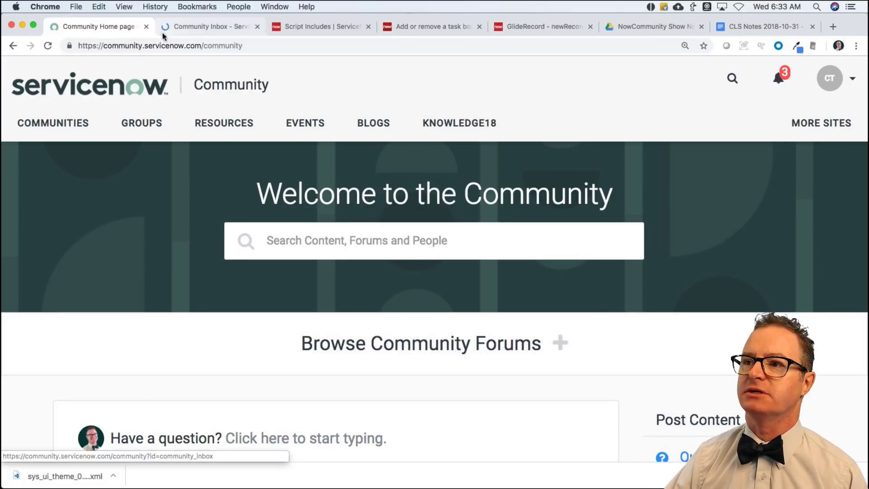
Open the inbox notification saying the theme answer was marked correct for +40 points.
click(224, 27)
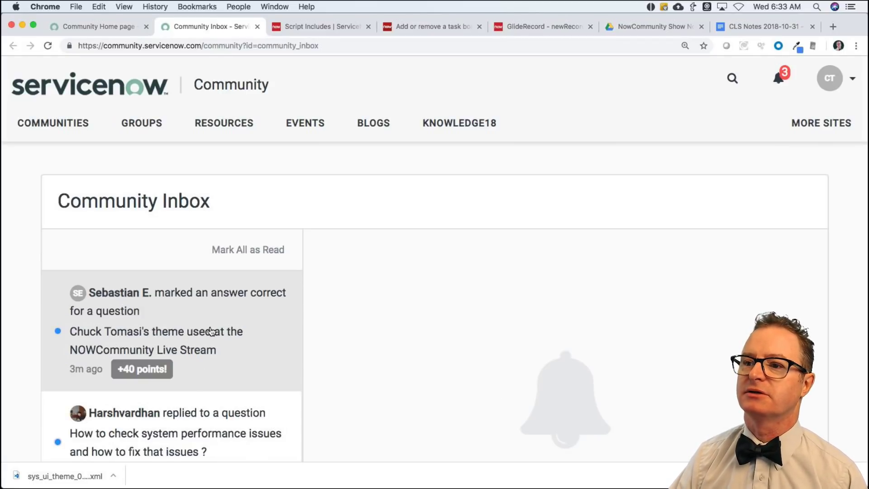
click(210, 331)
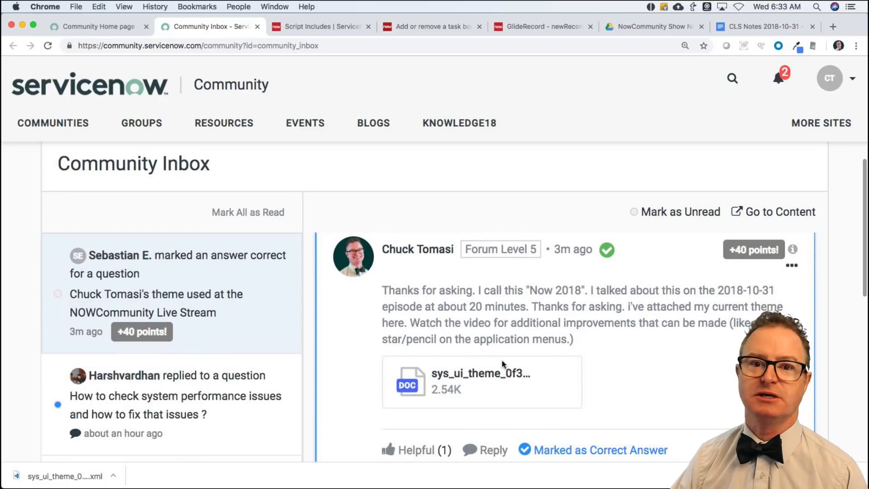
scroll(150, 346, down, 3)
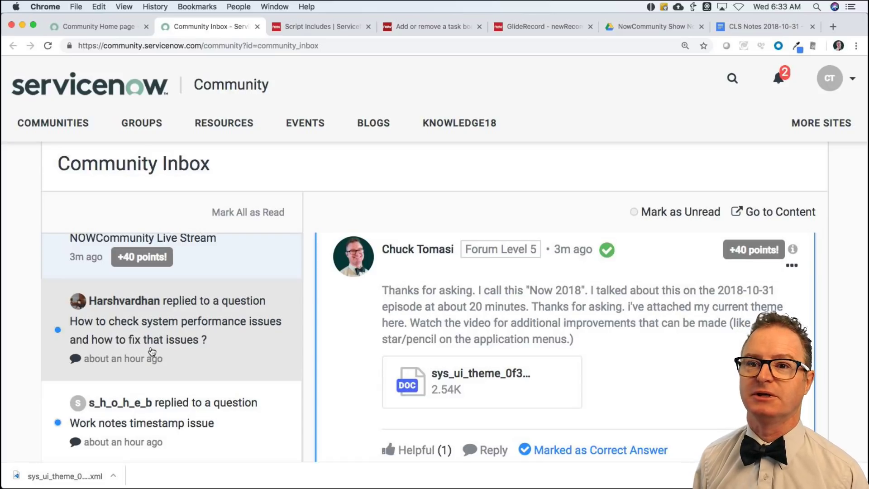
Read the system performance question and its troubleshooting-links reply, then return to the Script Includes list.
click(214, 336)
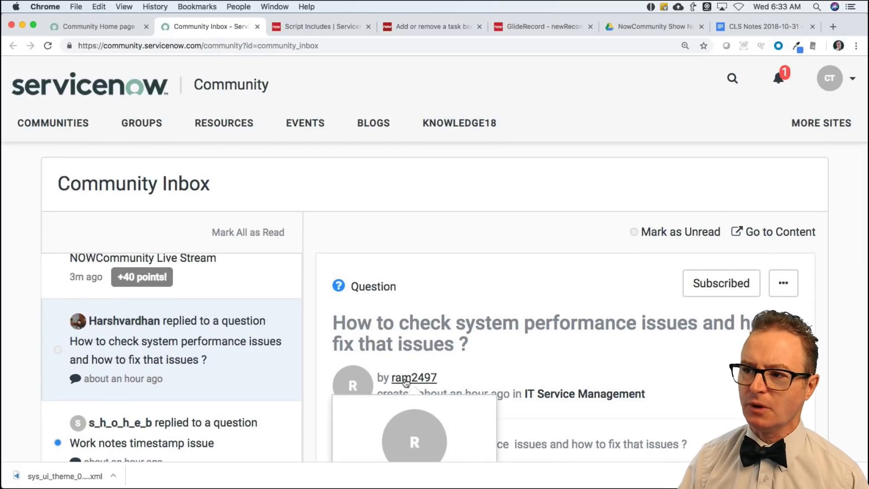
scroll(483, 377, down, 3)
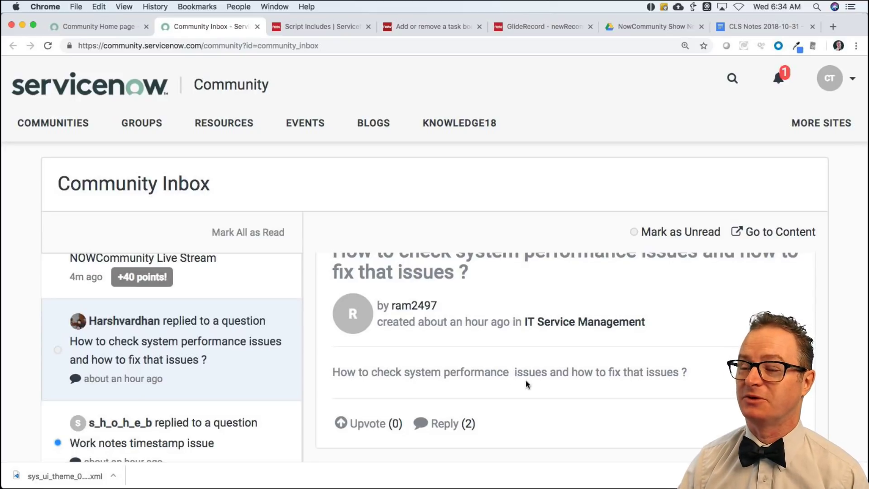
drag(362, 372, 672, 372)
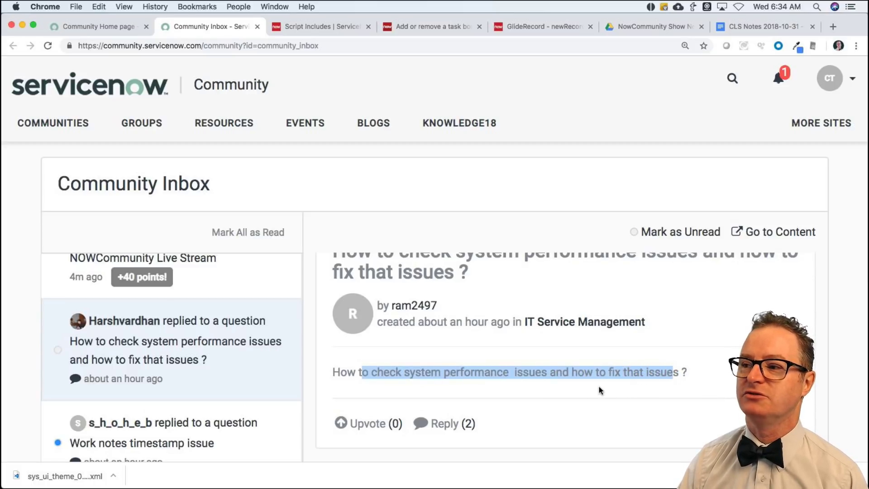
scroll(598, 388, down, 5)
scroll(599, 388, down, 3)
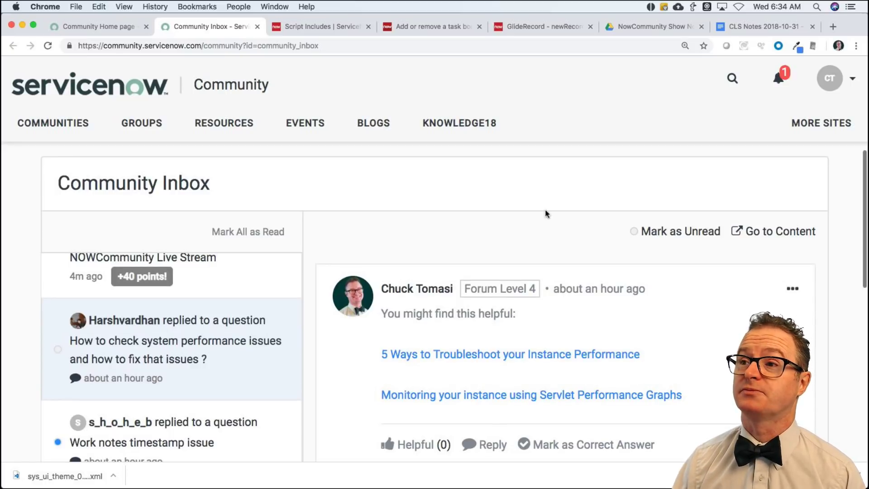
click(317, 27)
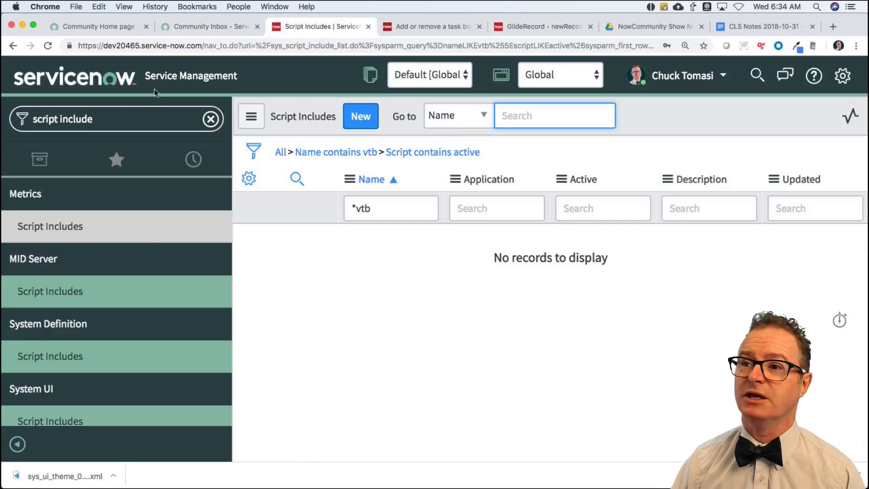
click(107, 126)
text(stats.do)
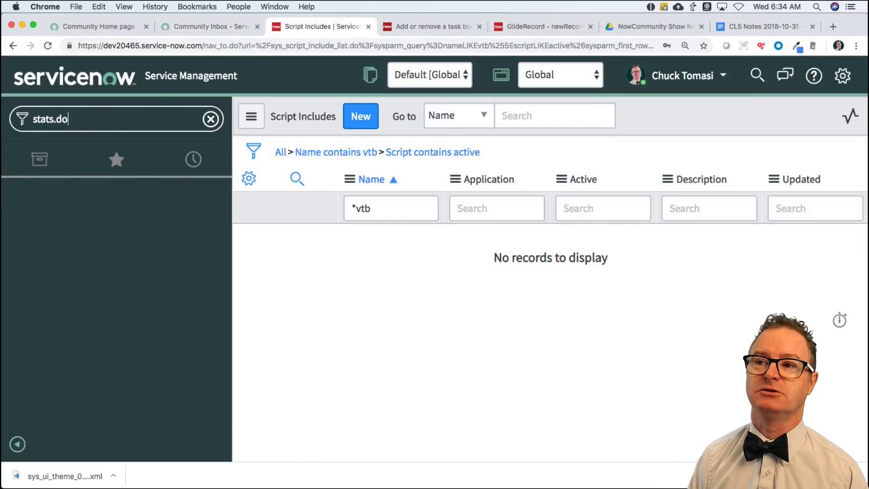
key(super+a)
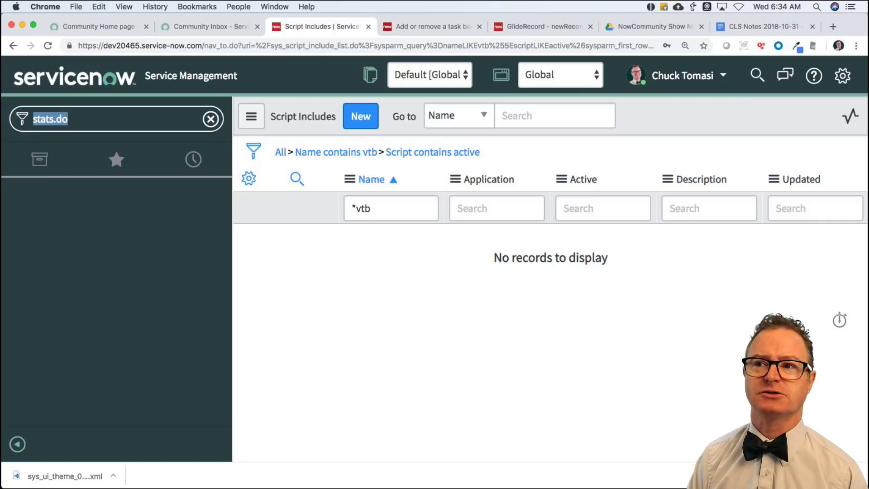
text(system diagn)
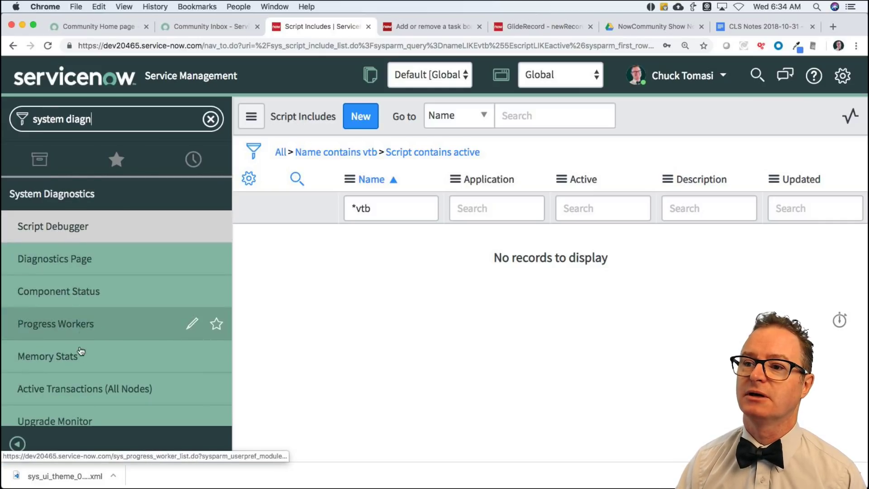
click(60, 361)
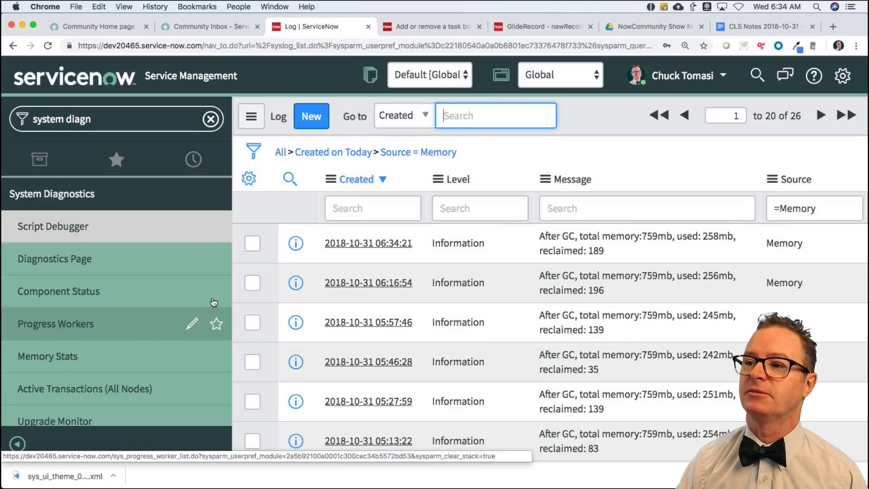
scroll(114, 326, down, 10)
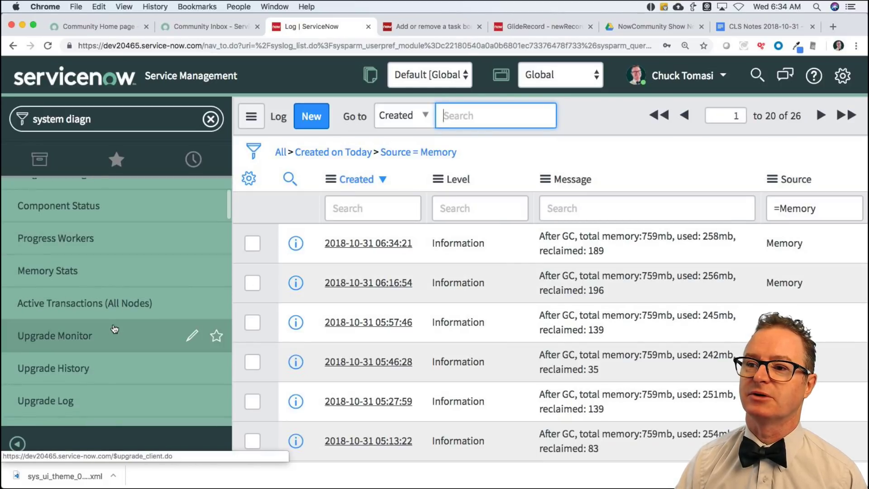
scroll(115, 327, down, 2)
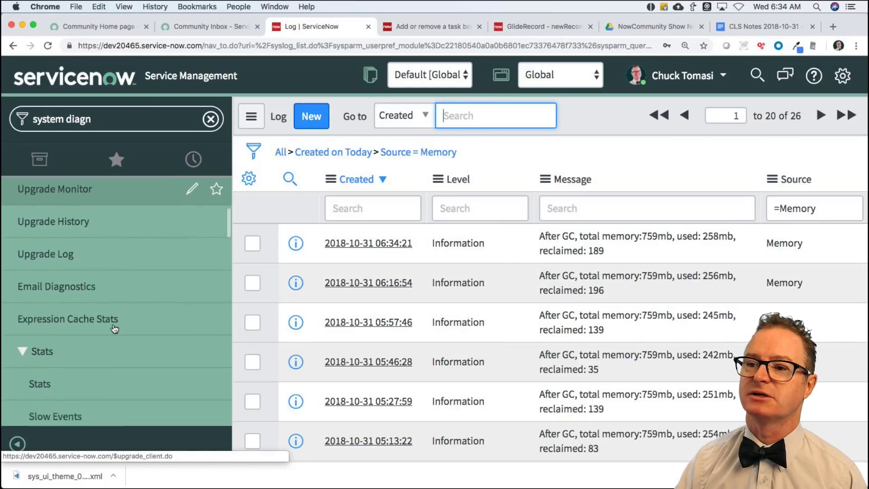
Open the Stats page and review the London build info, instance dev20465 and MID buildstamp.
click(41, 373)
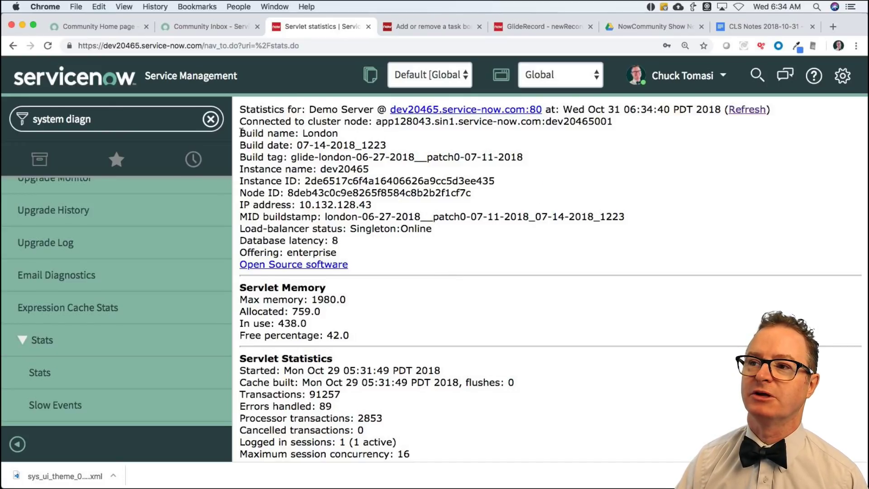
drag(239, 132, 239, 177)
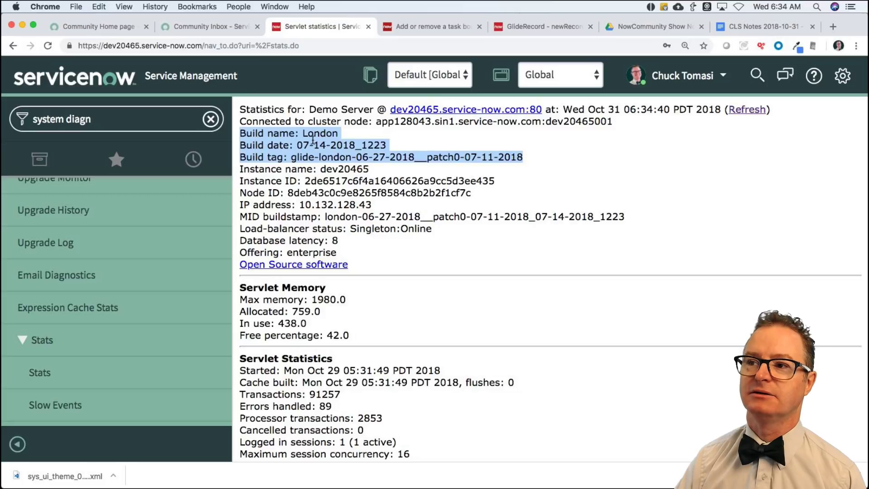
drag(289, 133, 354, 137)
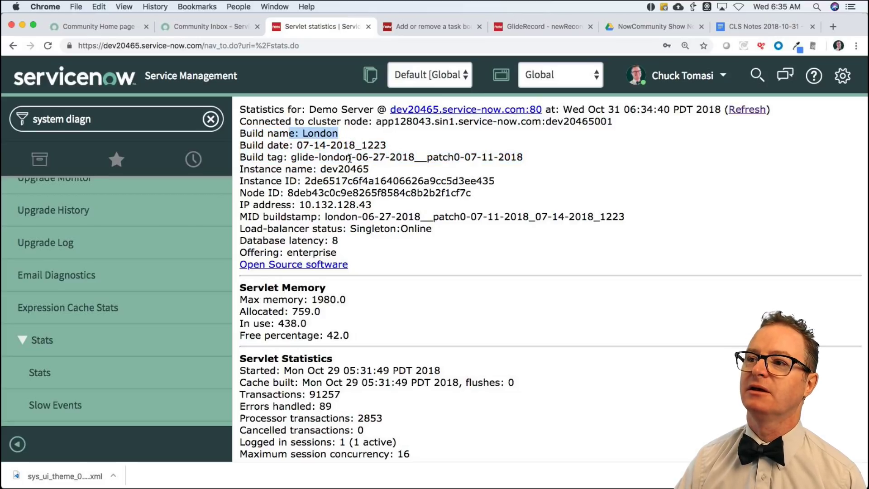
drag(427, 157, 537, 157)
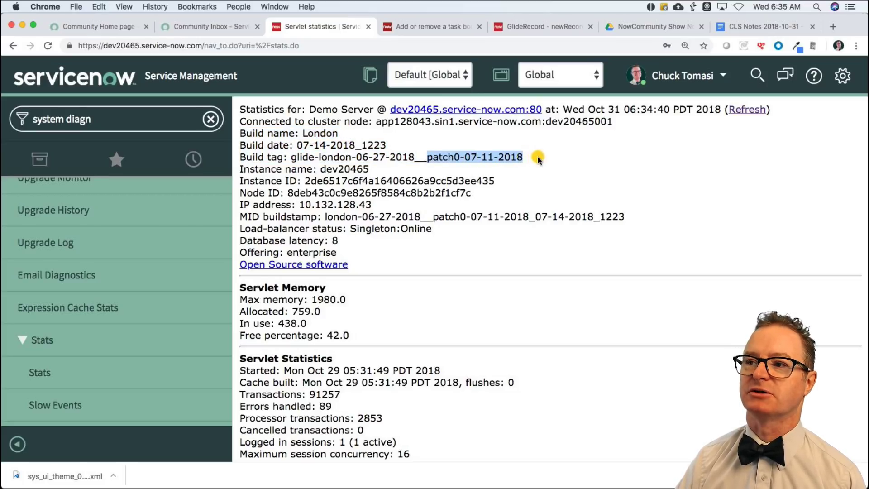
click(520, 157)
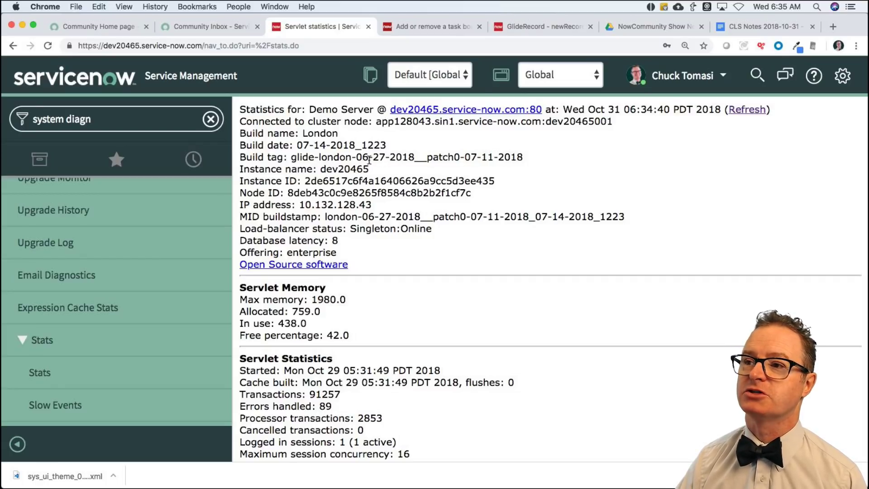
drag(318, 169, 394, 171)
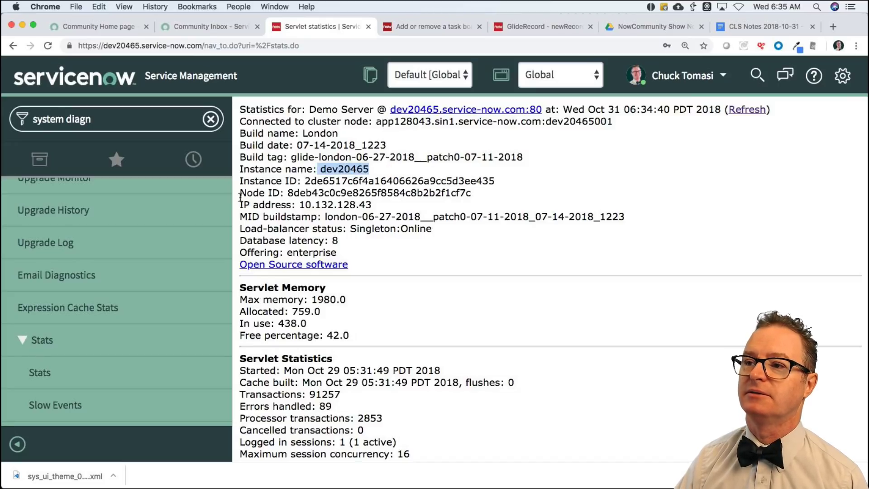
drag(240, 216, 627, 222)
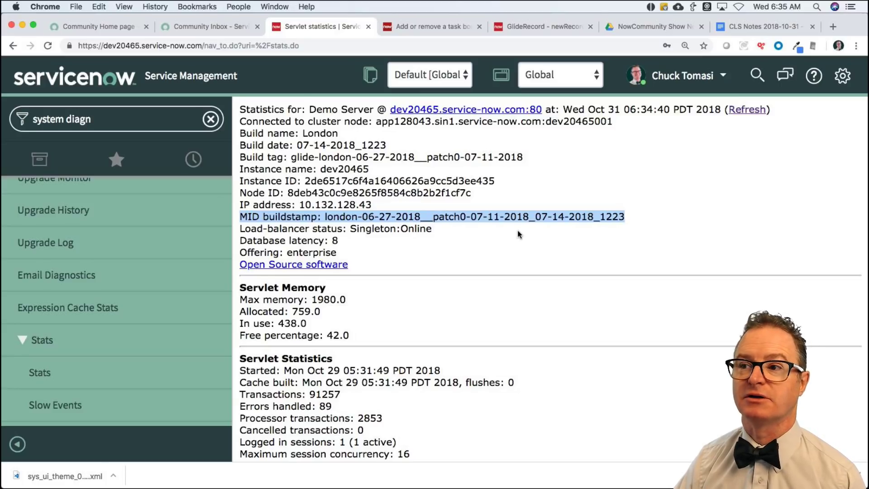
Review the Default semaphore set figures and scroll through the Scheduler Workers section.
scroll(517, 229, down, 5)
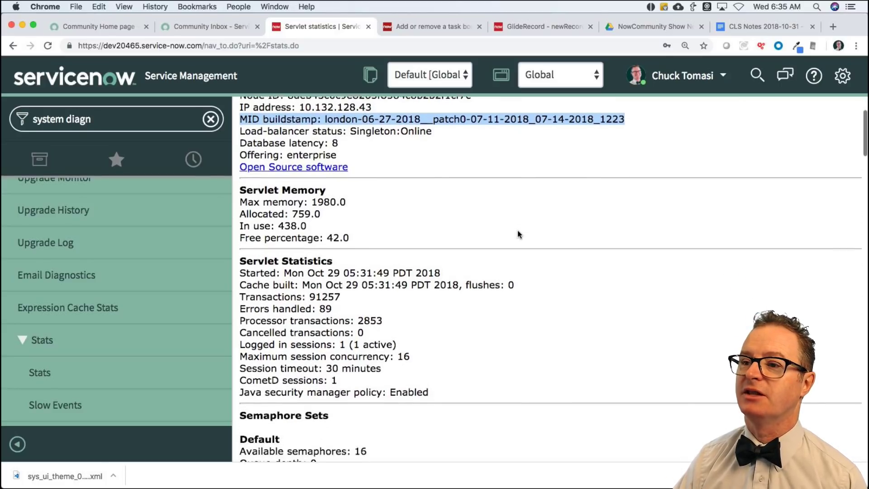
scroll(517, 234, down, 10)
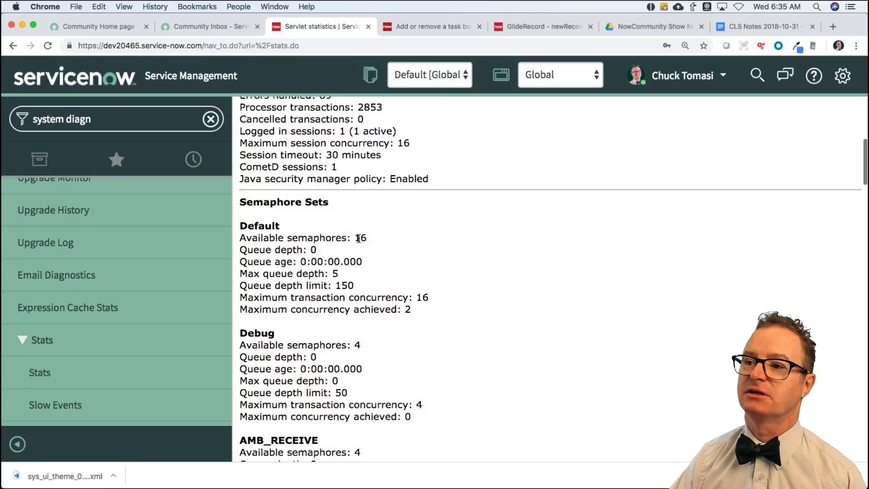
drag(247, 239, 457, 307)
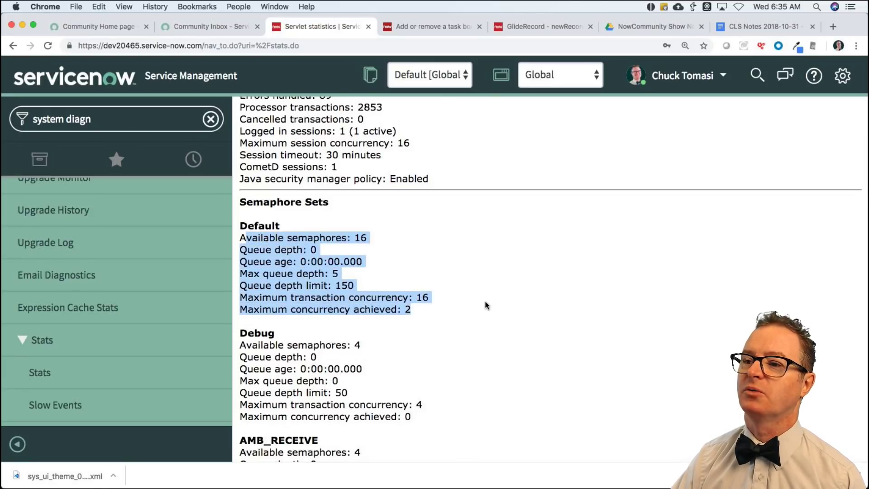
scroll(485, 304, down, 20)
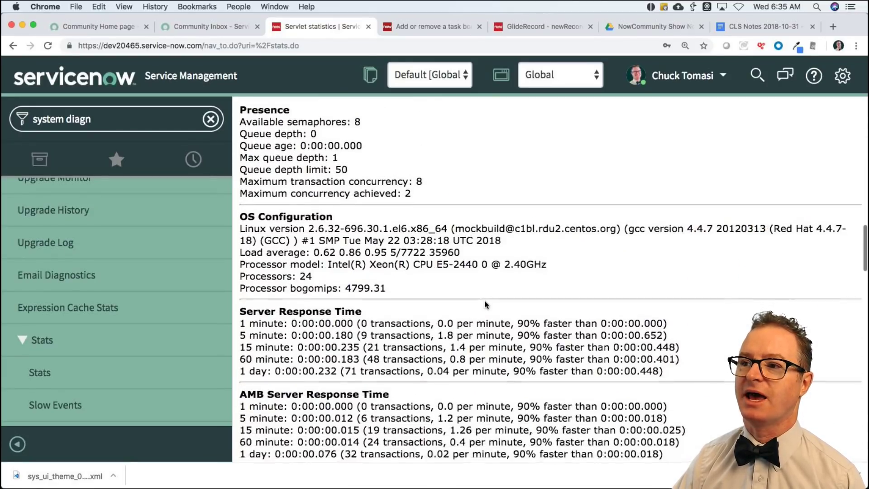
scroll(484, 300, down, 3)
scroll(484, 300, down, 10)
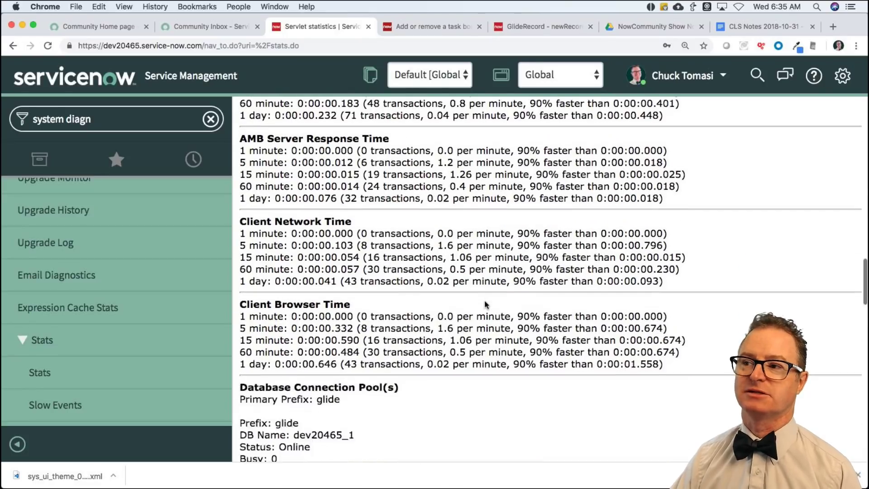
scroll(485, 300, down, 10)
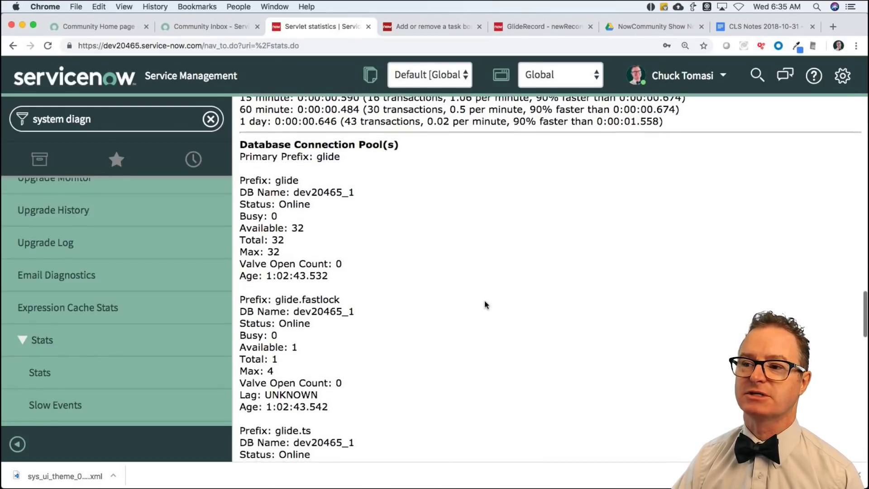
scroll(485, 303, down, 3)
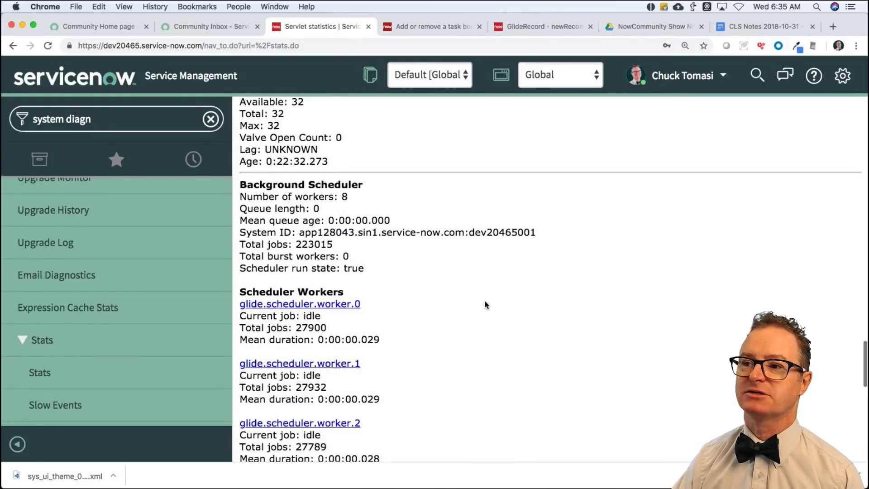
scroll(485, 305, down, 10)
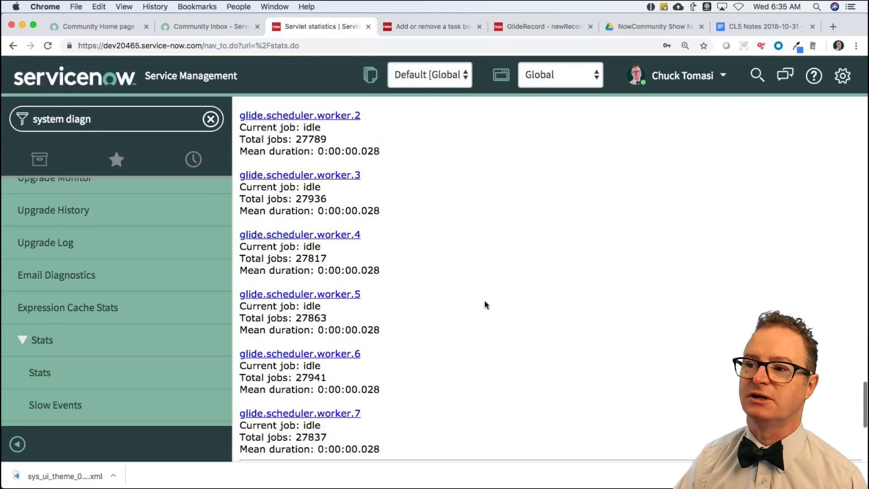
scroll(485, 304, up, 8)
scroll(484, 304, down, 7)
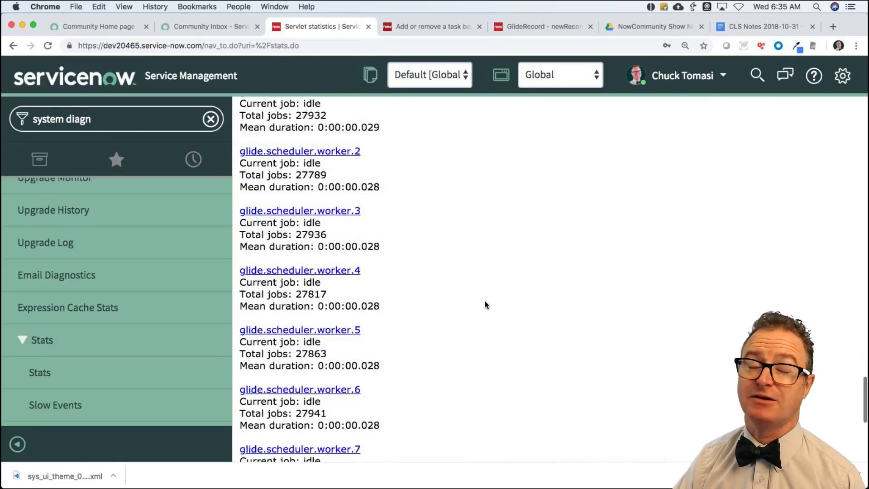
scroll(485, 305, down, 10)
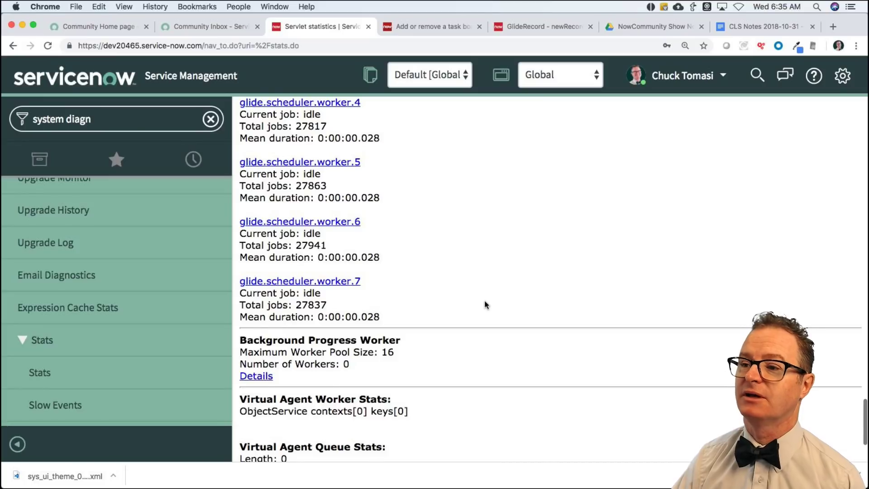
scroll(485, 305, down, 2)
scroll(529, 261, up, 20)
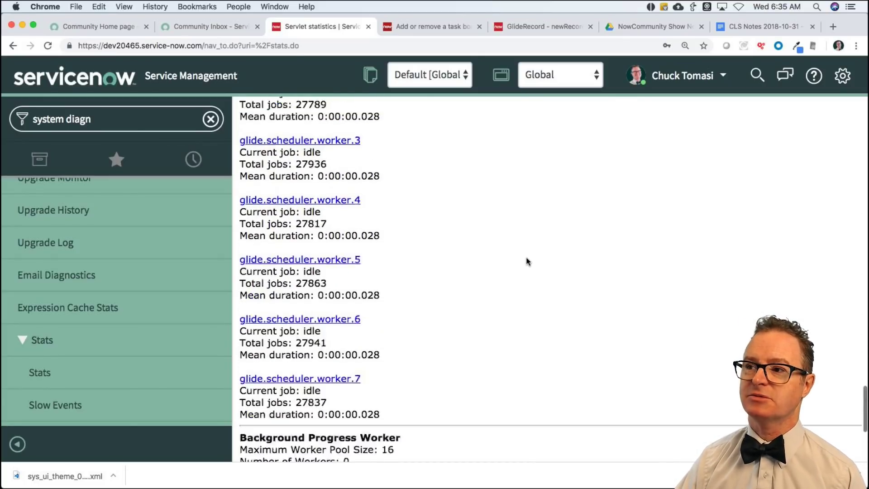
scroll(527, 261, up, 15)
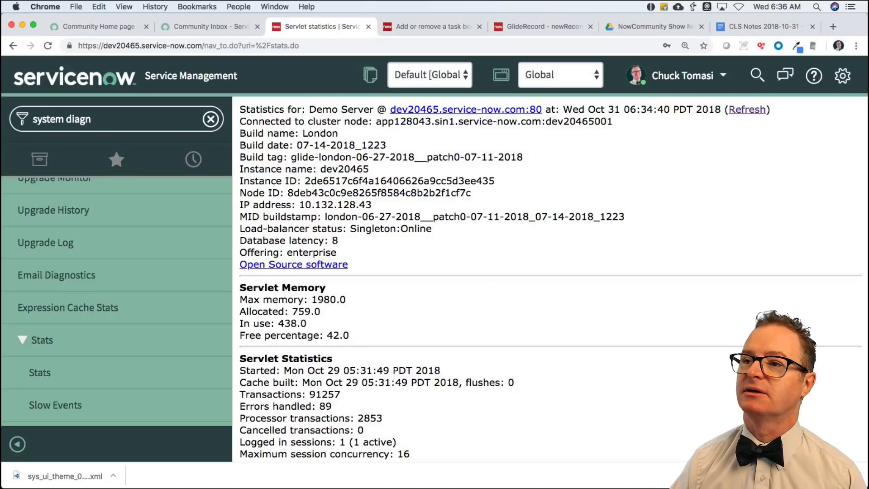
Open the linked Performance Troubleshooting Guide (KB0516495) from the inbox reply.
click(212, 27)
scroll(450, 371, down, 5)
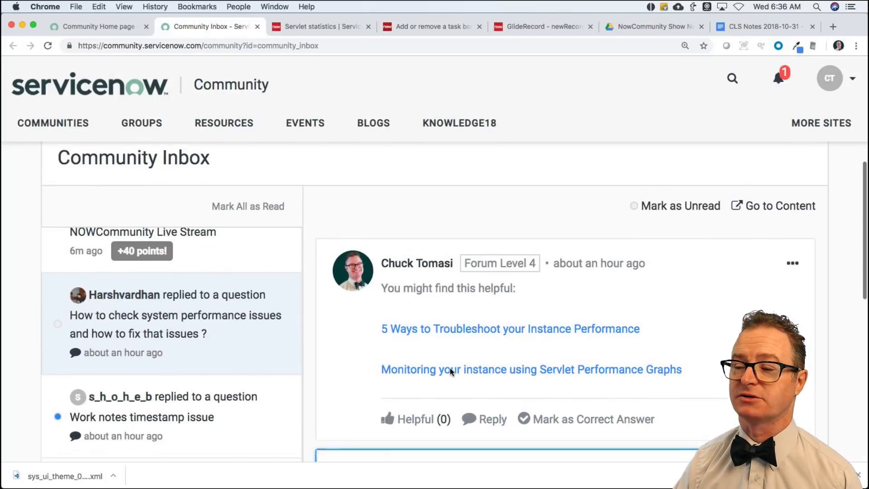
scroll(450, 371, down, 3)
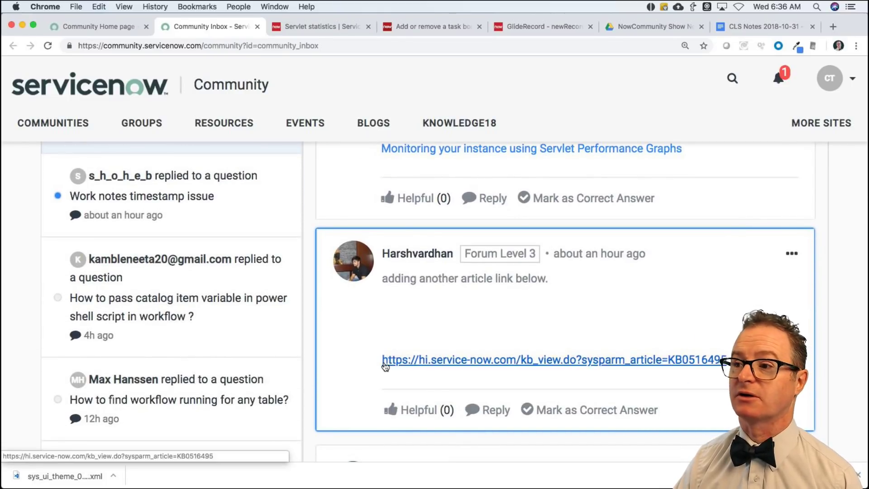
click(464, 361)
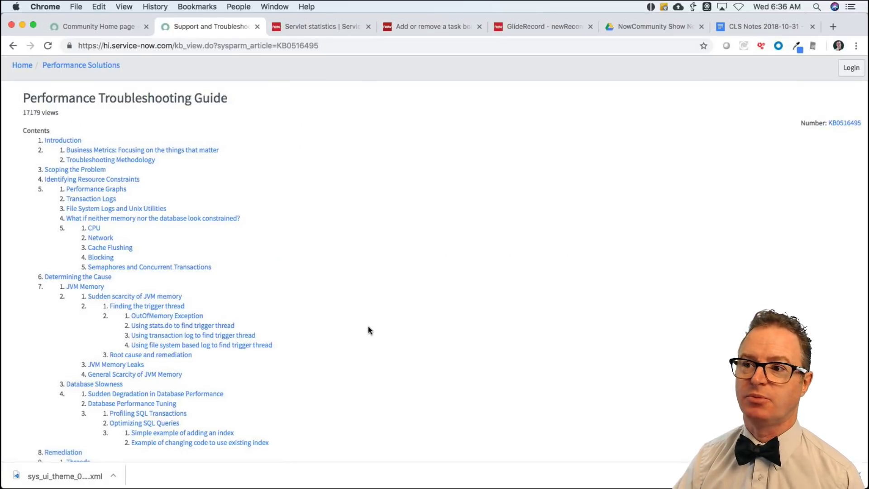
scroll(368, 325, down, 3)
scroll(366, 319, up, 3)
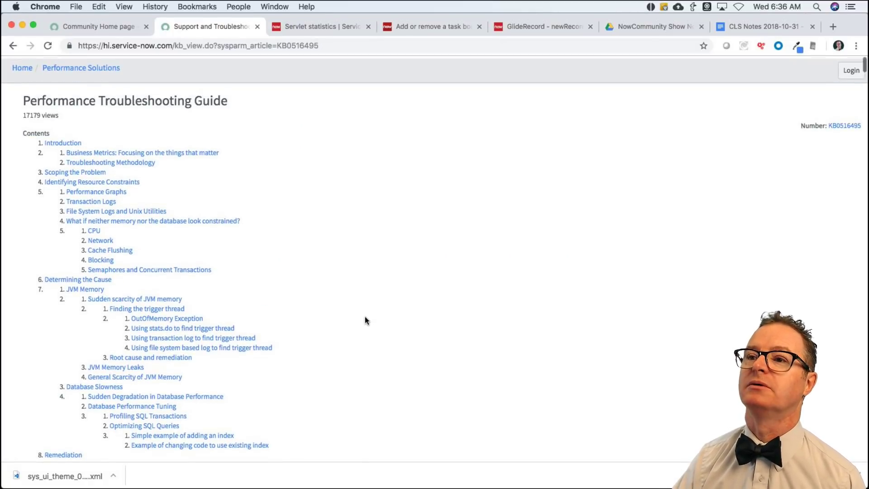
scroll(365, 317, down, 6)
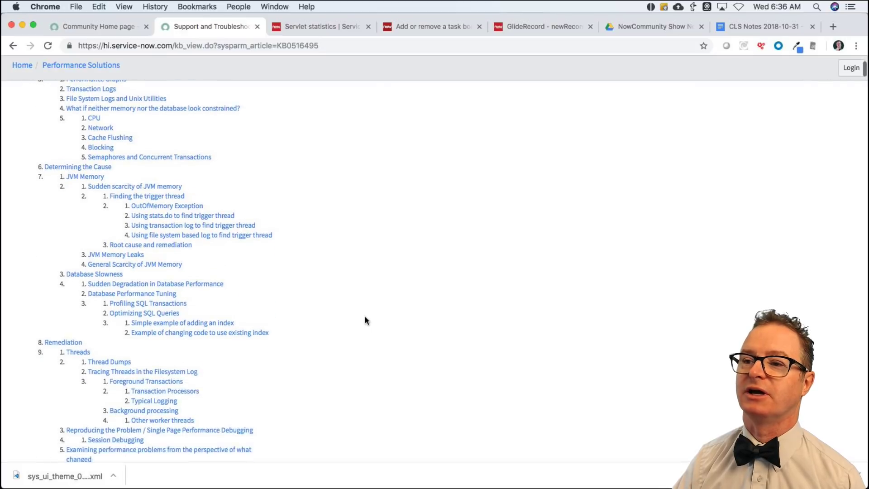
scroll(367, 320, down, 3)
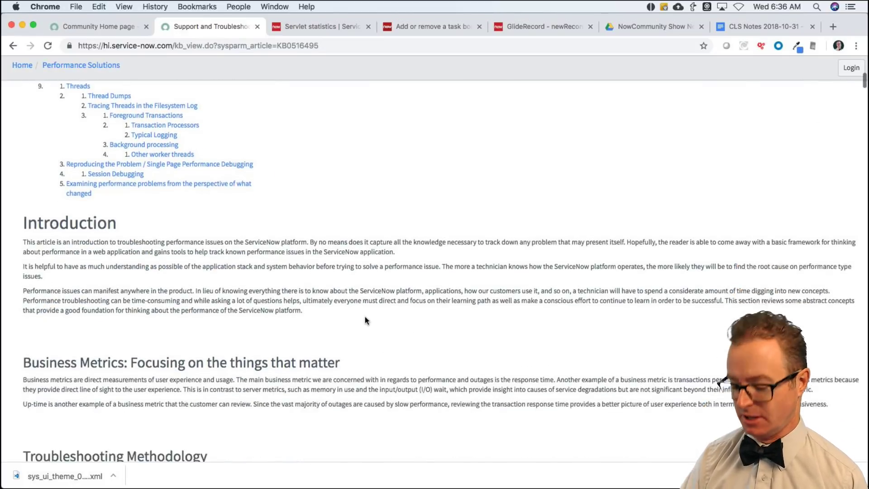
Enlarge the article text and search the page for 'stat'.
key(super+equal)
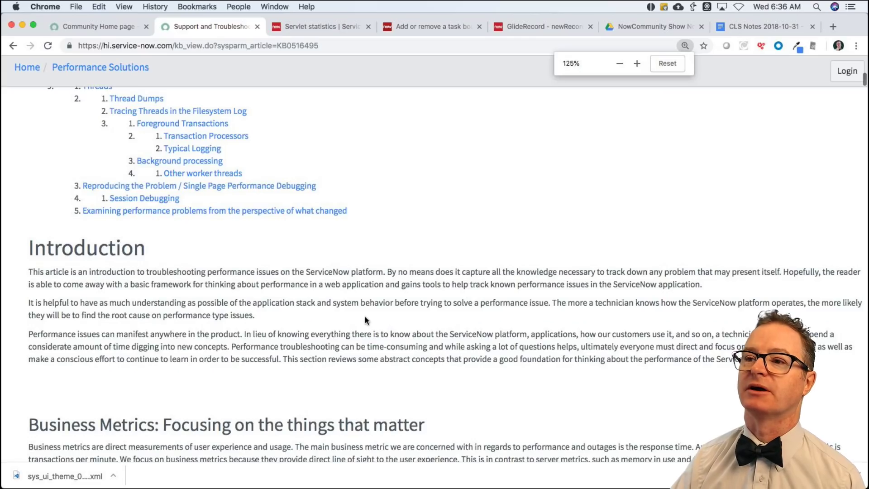
key(super+equal)
scroll(369, 313, up, 7)
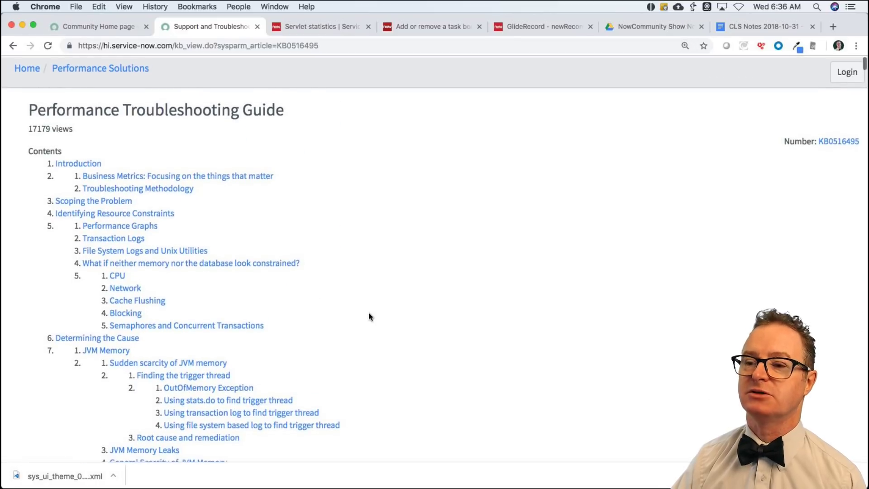
key(super+f)
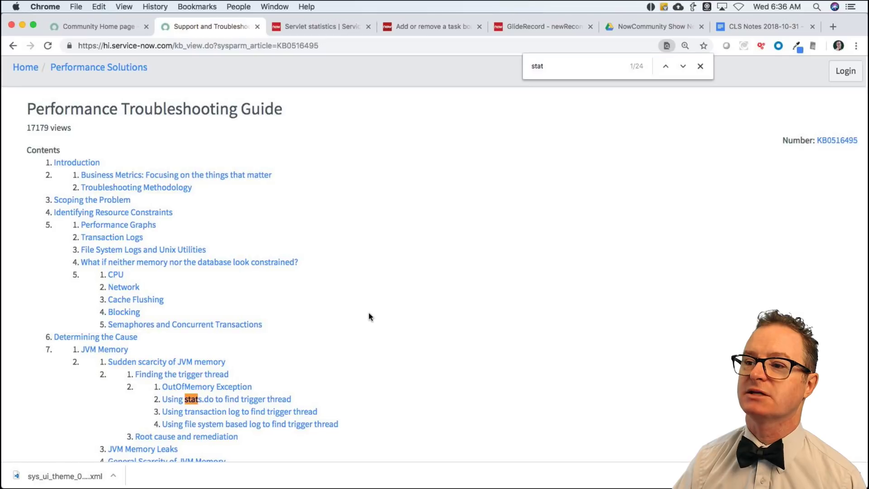
Read the 'Using stats.do to find trigger thread' section, close the search, and return to Contents.
scroll(368, 314, down, 1)
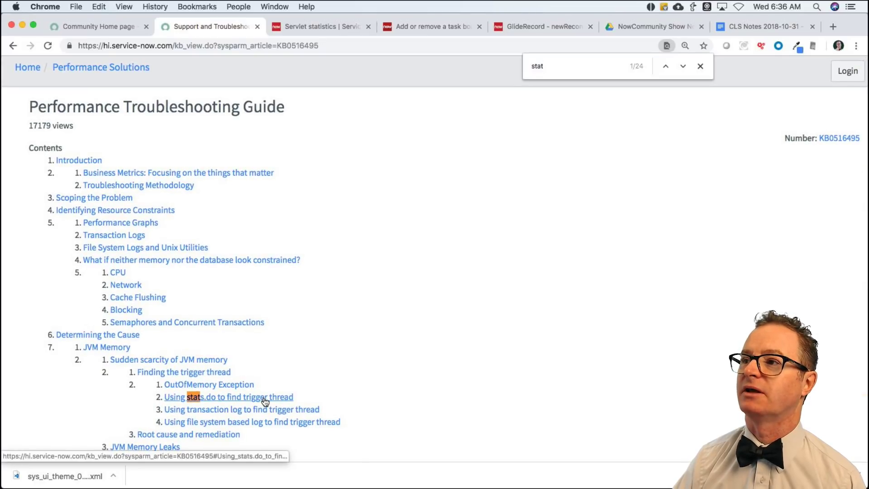
click(264, 400)
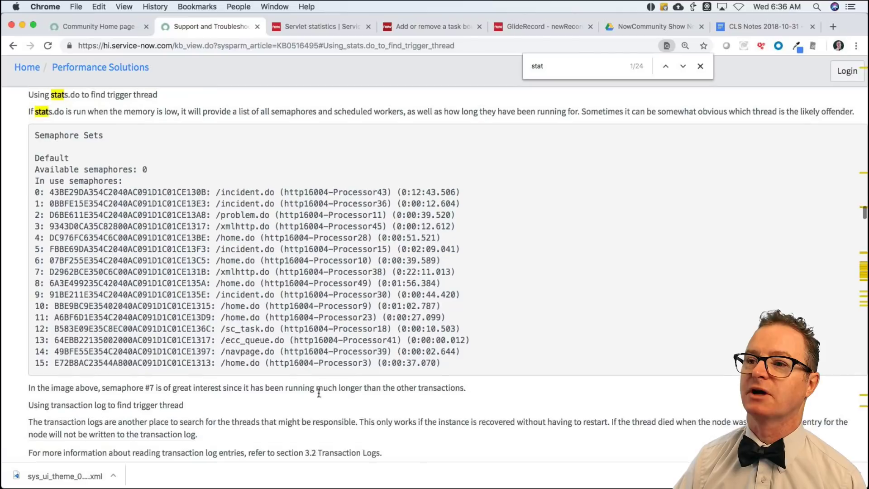
scroll(550, 381, up, 2)
scroll(550, 381, down, 15)
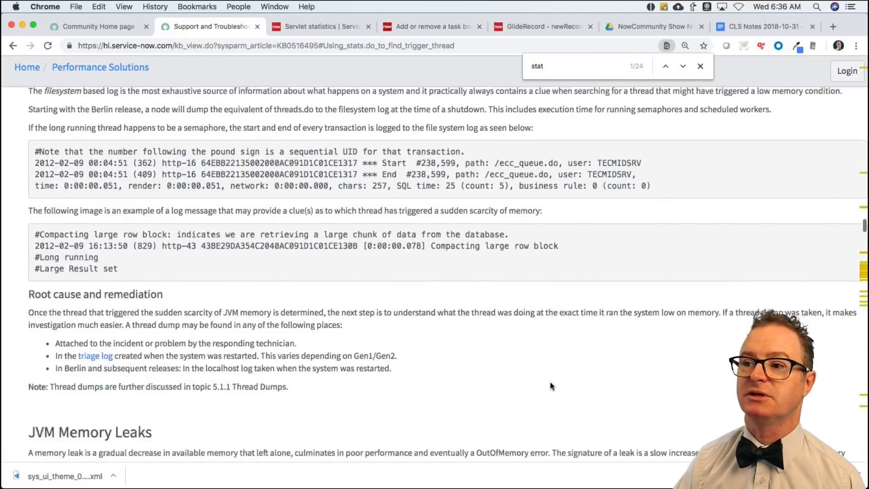
scroll(549, 382, down, 5)
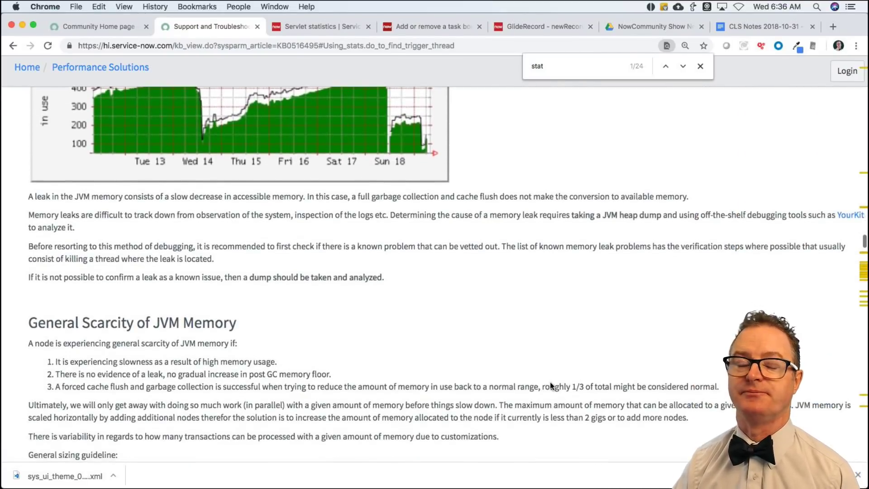
scroll(549, 381, up, 4)
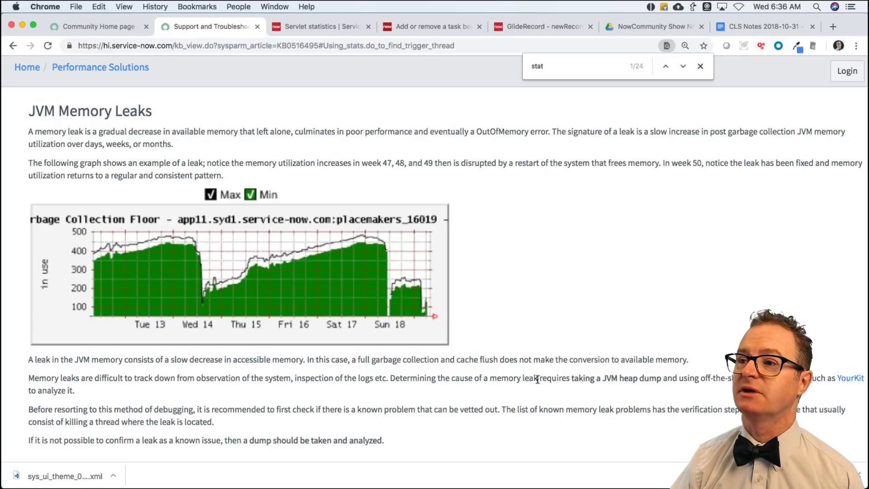
click(703, 67)
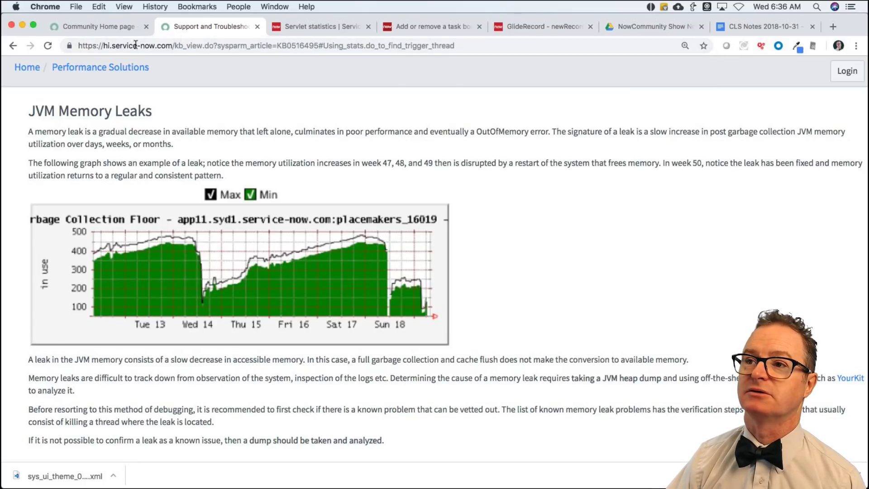
click(10, 46)
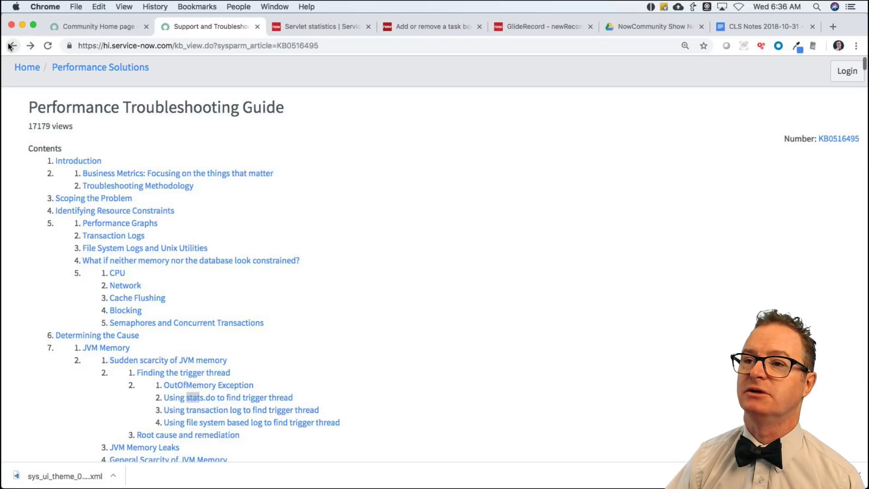
Go back to the inbox and open the 'Work notes timestamp issue' question at its original post.
click(10, 46)
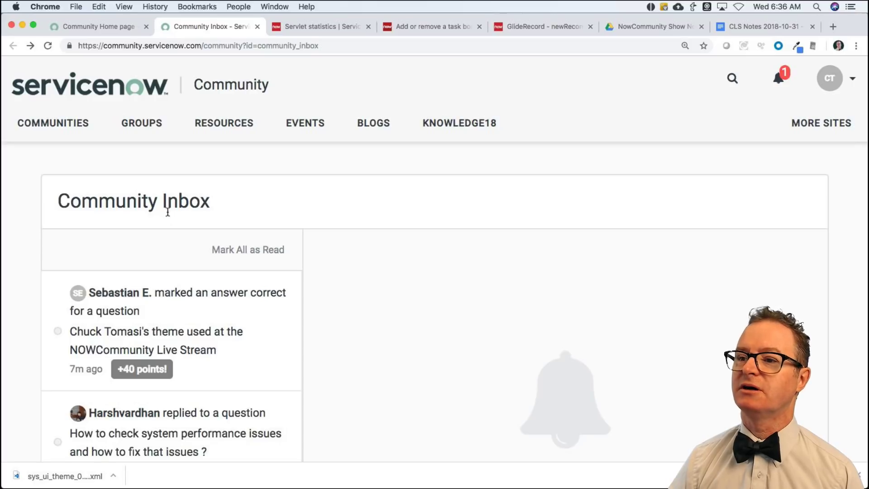
scroll(208, 303, down, 5)
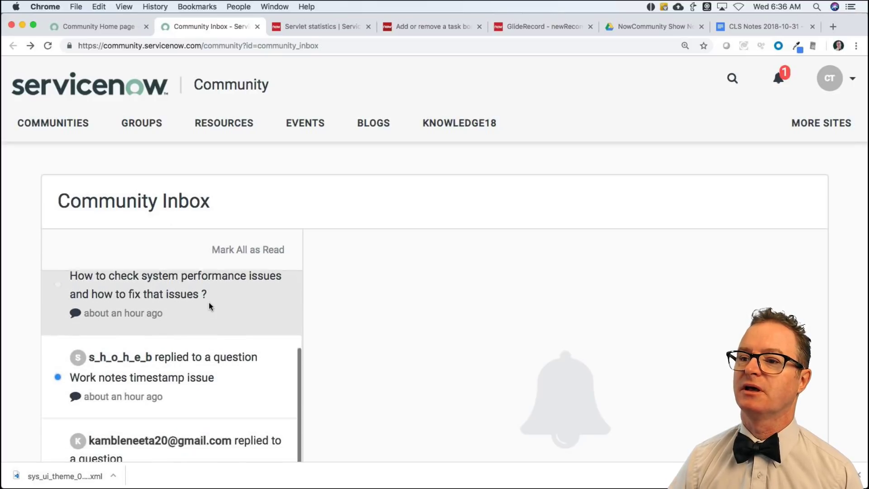
click(186, 361)
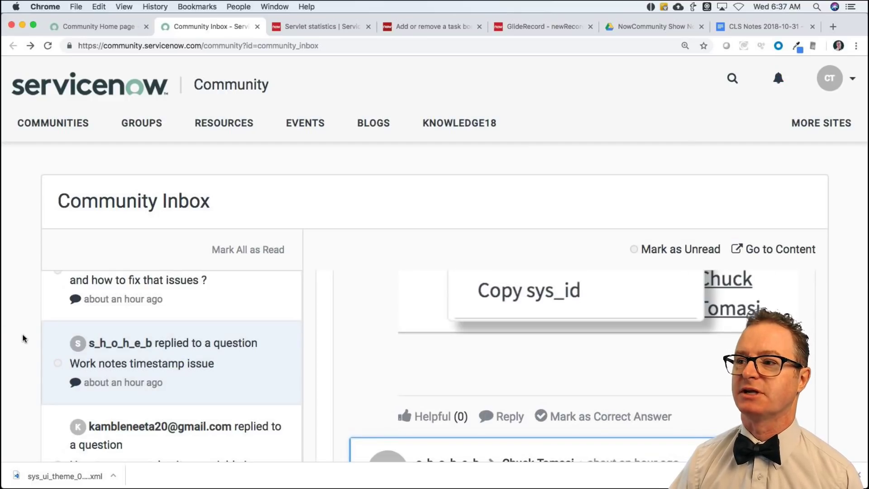
scroll(24, 338, down, 5)
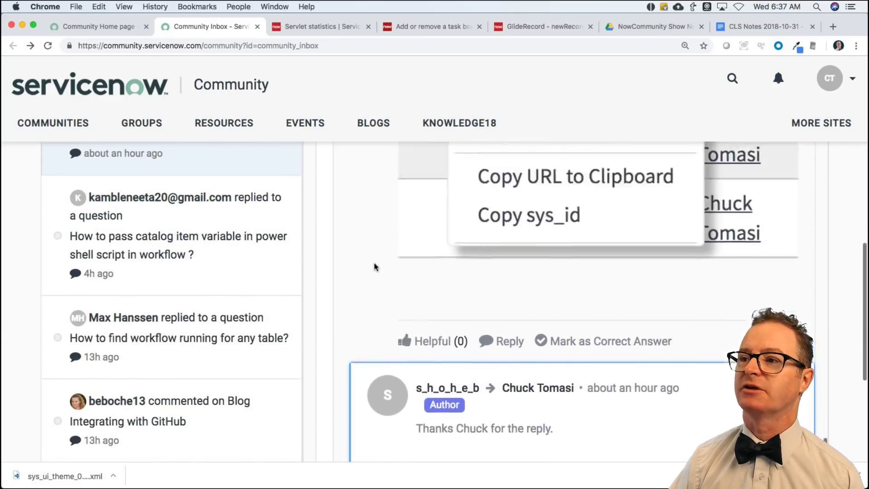
scroll(374, 267, up, 10)
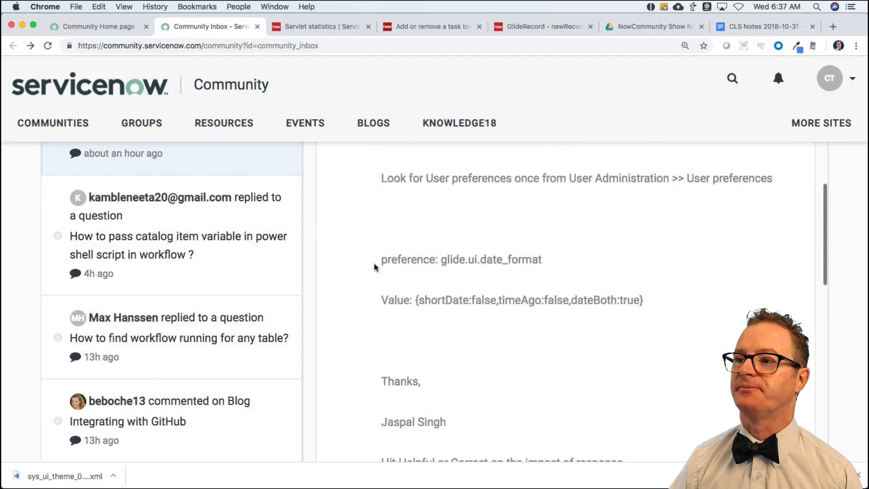
scroll(373, 267, up, 10)
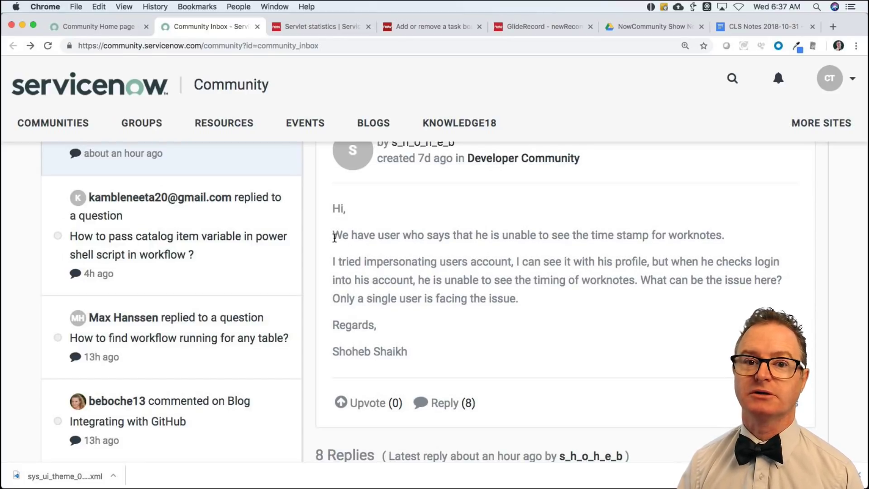
Open incident INC0000039 from the instance's recently visited History list.
click(313, 25)
click(167, 156)
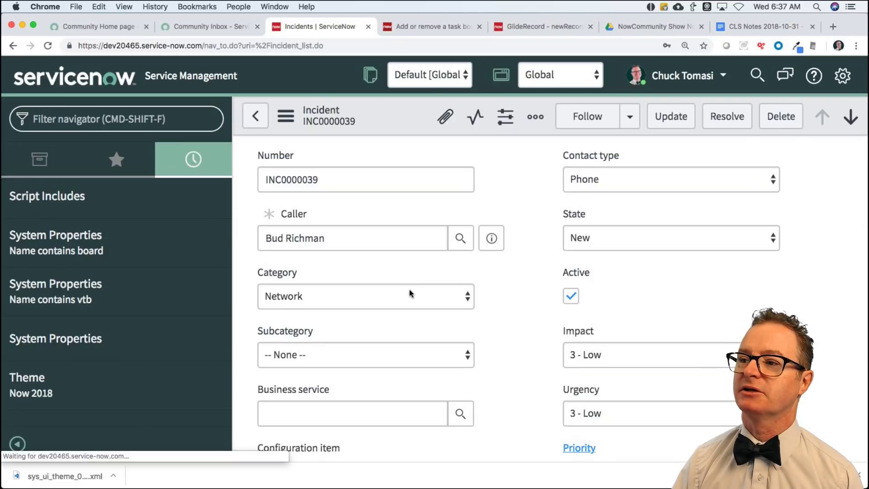
scroll(490, 330, down, 10)
scroll(489, 329, down, 6)
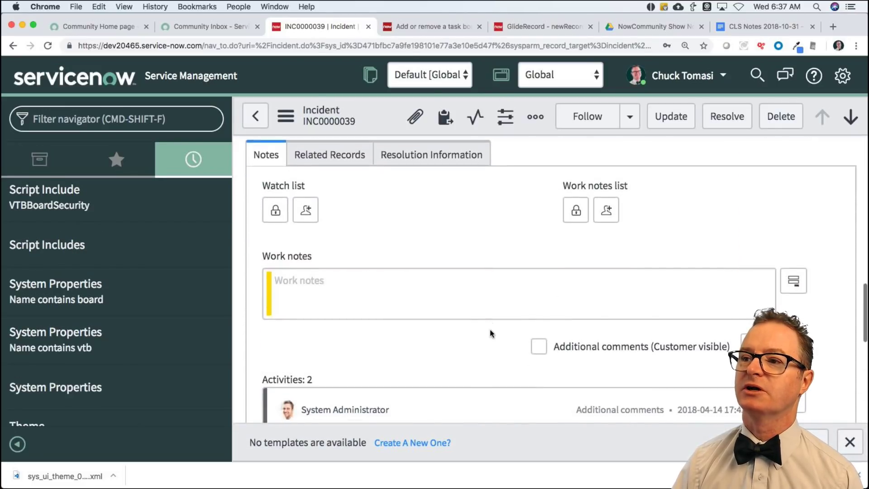
scroll(343, 309, down, 3)
scroll(343, 309, down, 4)
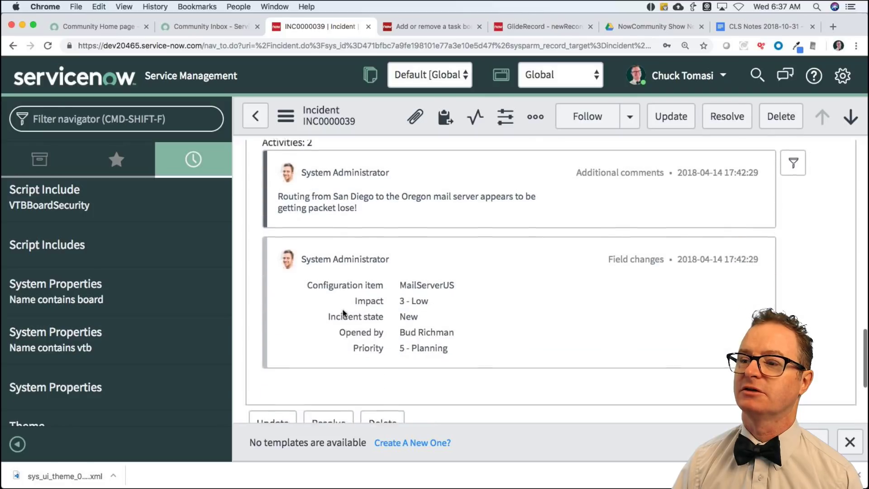
scroll(343, 309, up, 5)
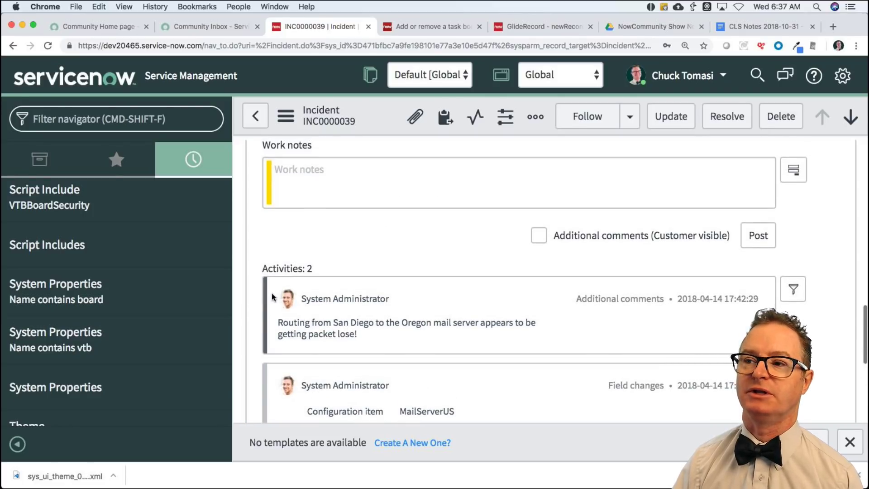
scroll(297, 192, down, 1)
click(324, 171)
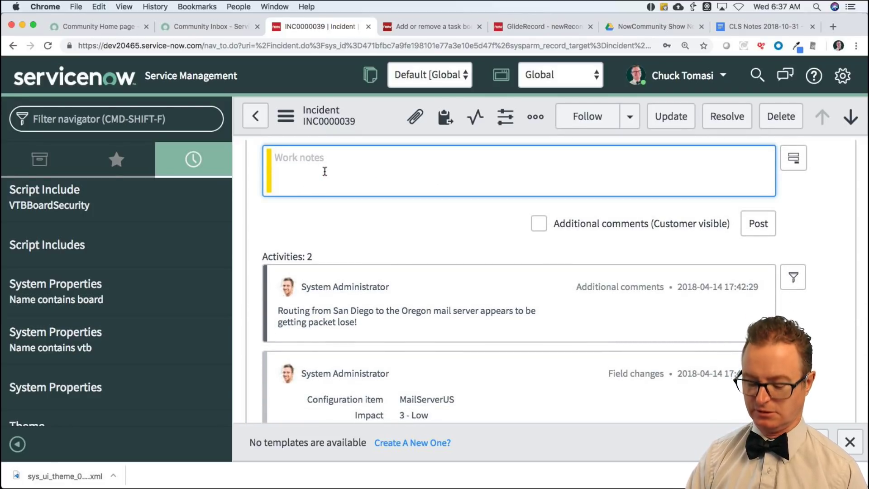
text(This is a worknote)
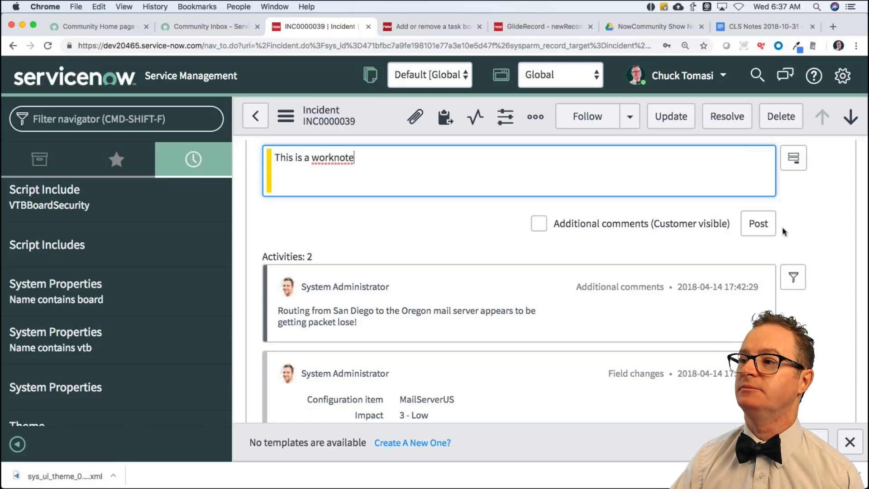
click(758, 223)
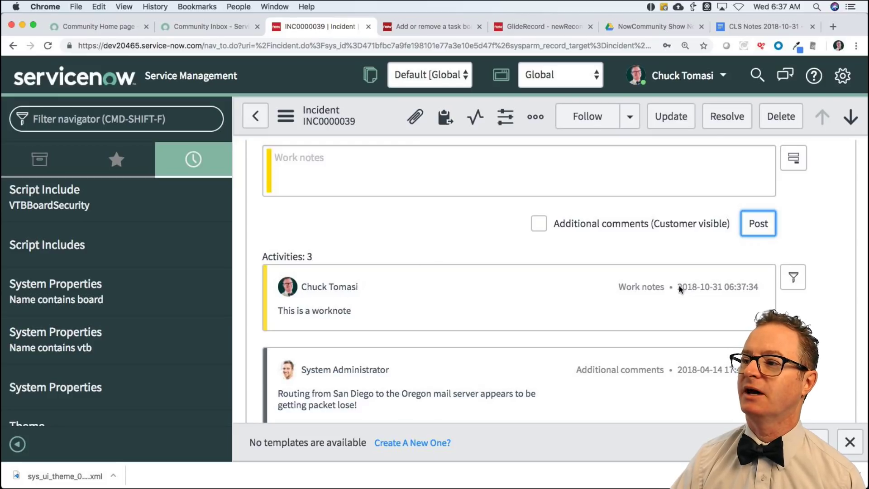
drag(676, 286, 754, 295)
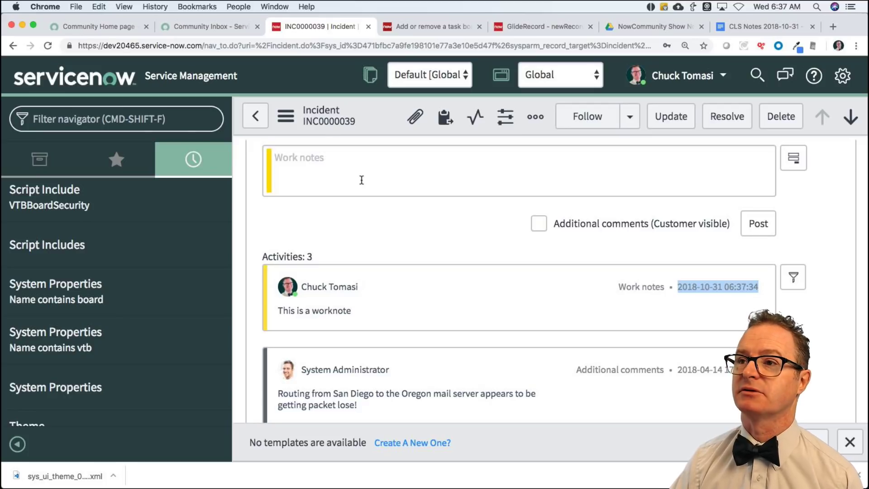
Scroll through the work notes timestamp thread, then go back to the Community home page.
click(226, 28)
scroll(462, 274, down, 20)
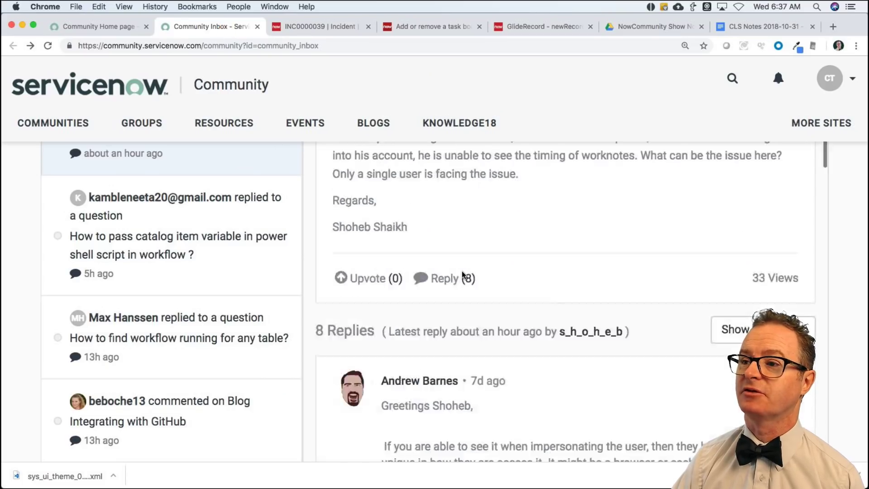
scroll(462, 274, down, 10)
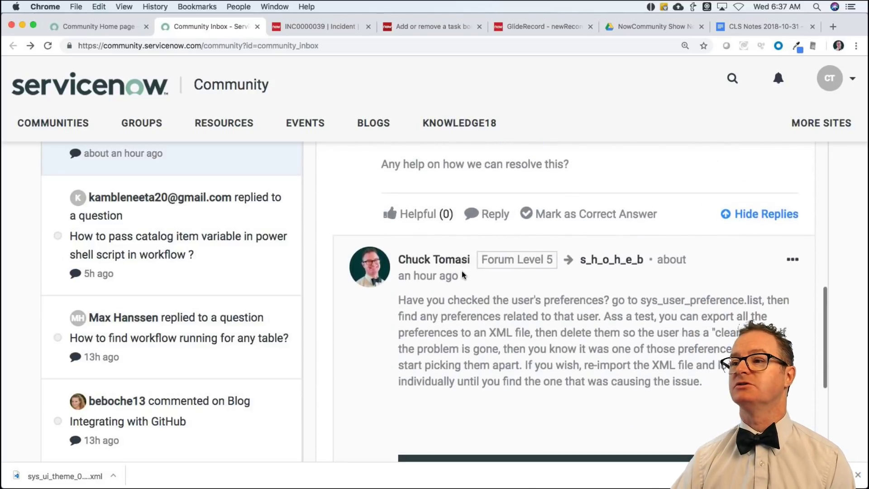
scroll(463, 272, down, 3)
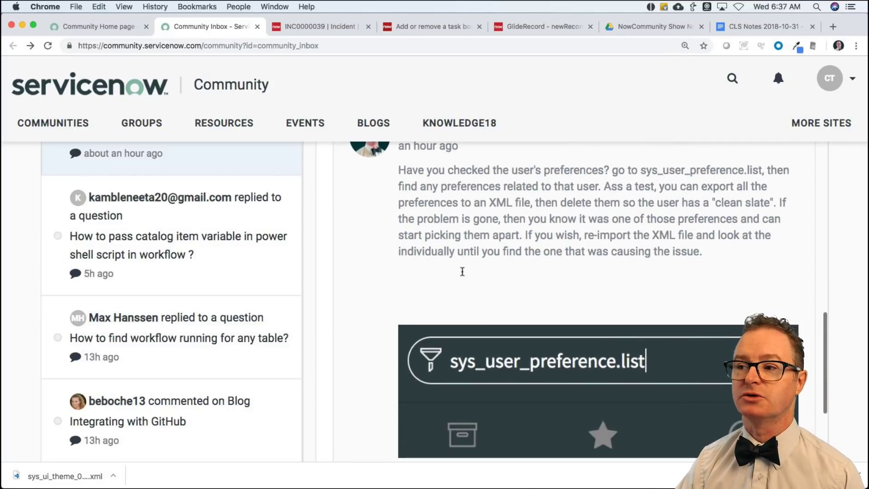
scroll(510, 362, down, 12)
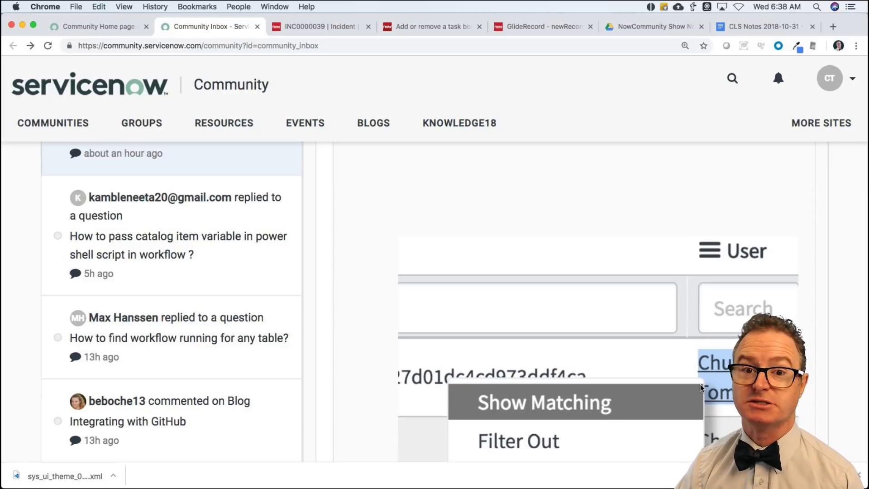
scroll(563, 415, down, 2)
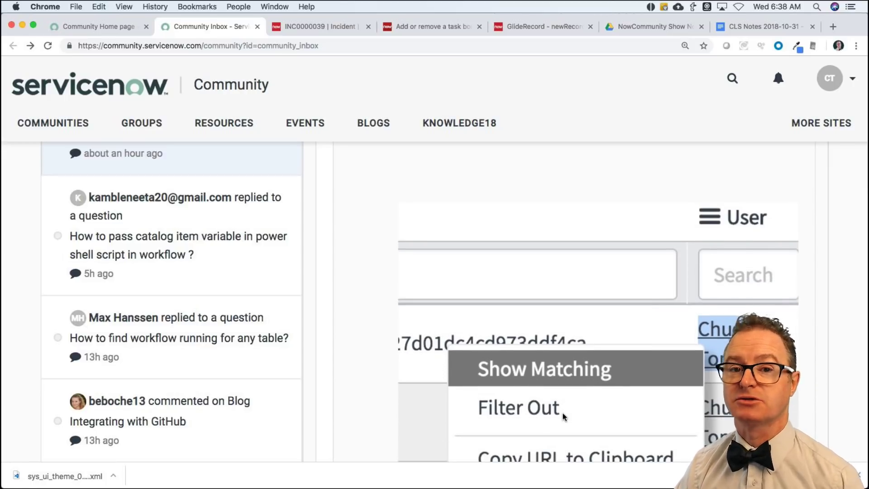
scroll(564, 415, up, 1)
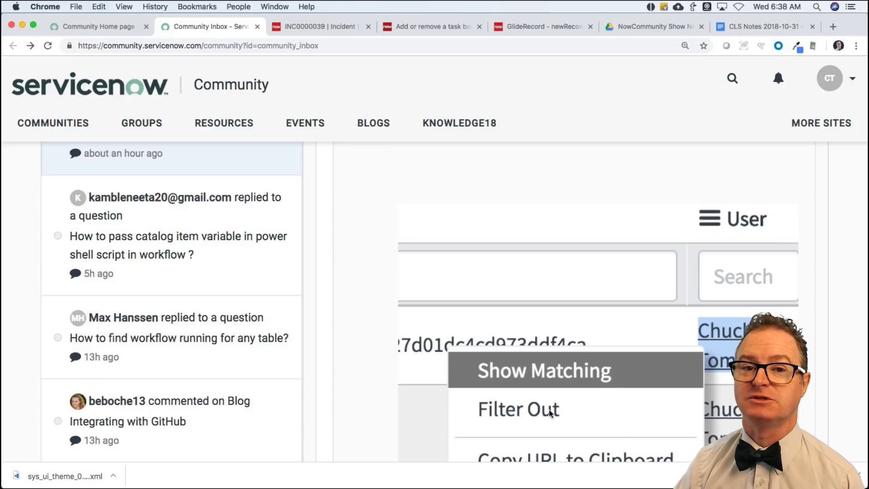
scroll(549, 412, down, 5)
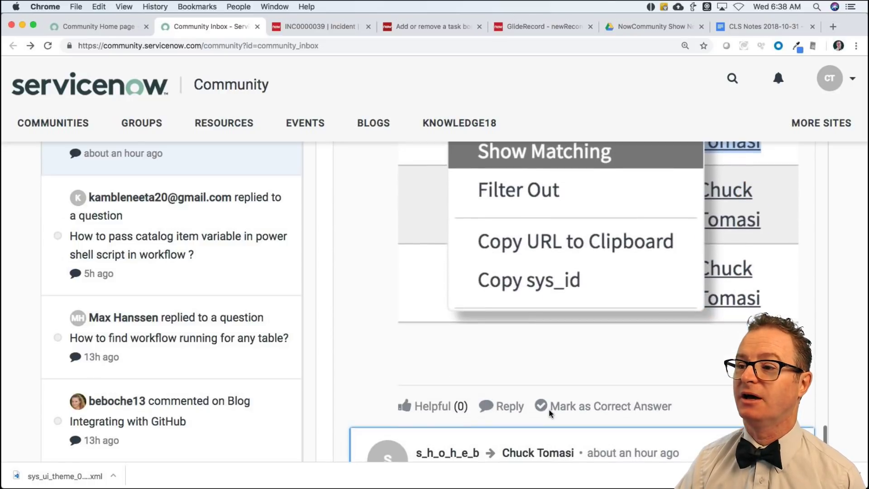
scroll(549, 413, down, 4)
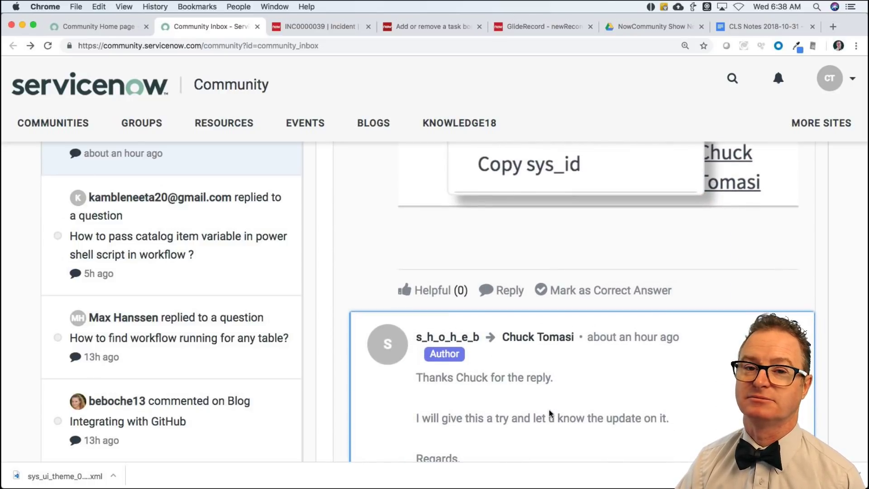
scroll(550, 413, down, 2)
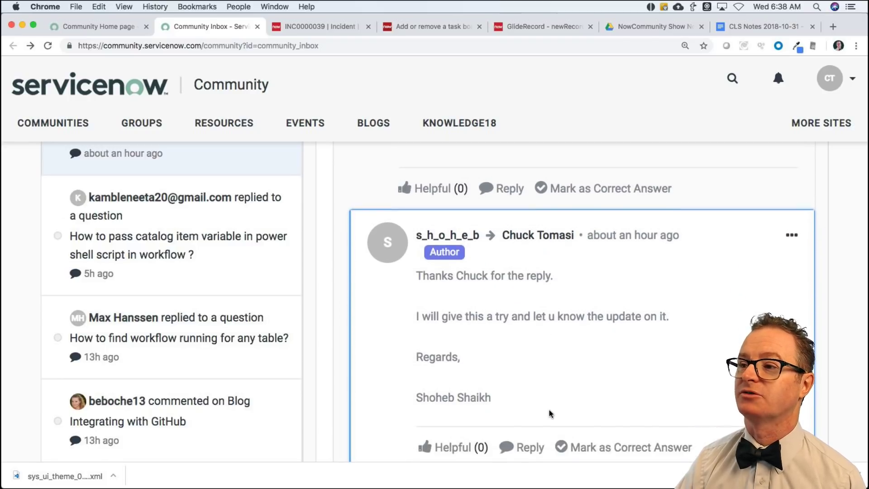
scroll(543, 385, down, 2)
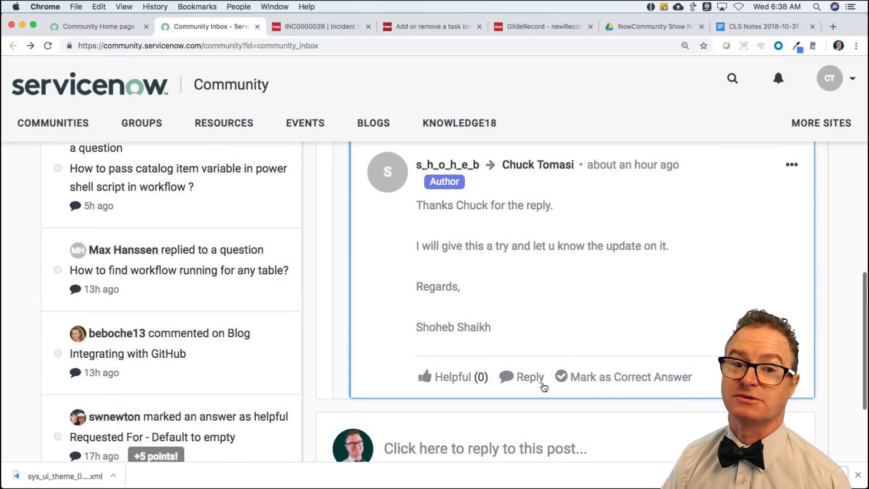
scroll(195, 332, down, 3)
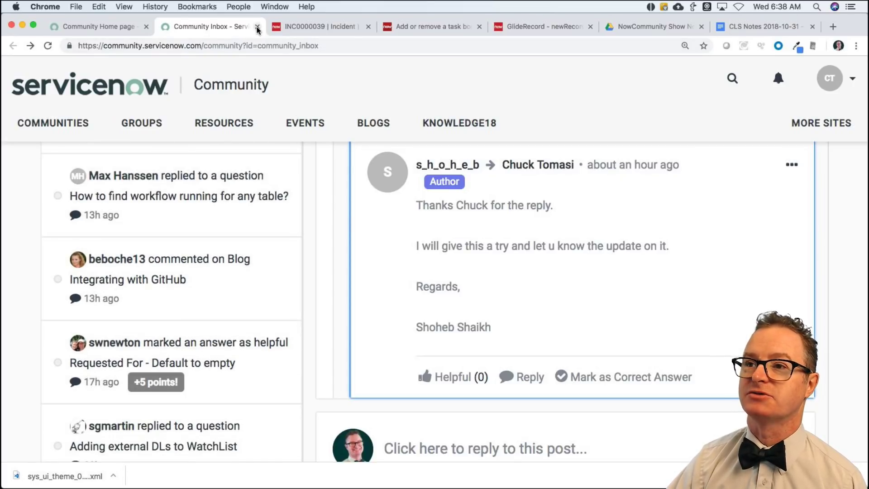
click(104, 27)
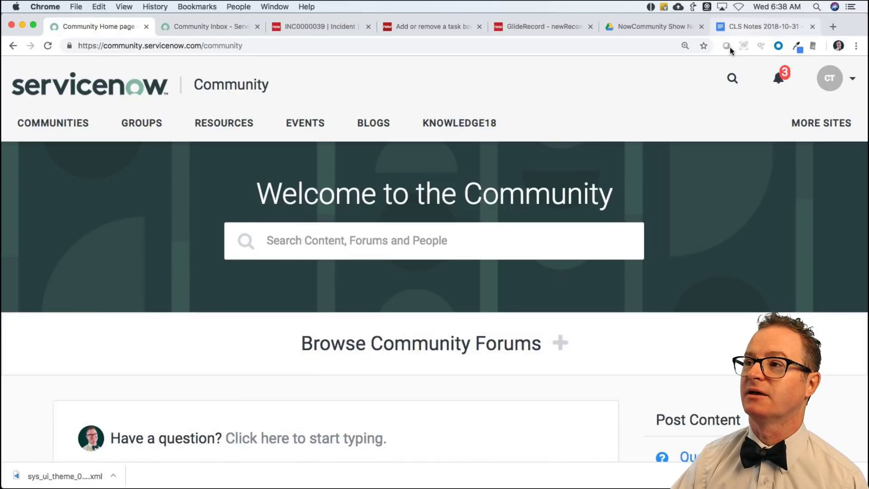
Open the GlideElement getRefRecord() developer documentation from the CLS show notes link.
click(745, 25)
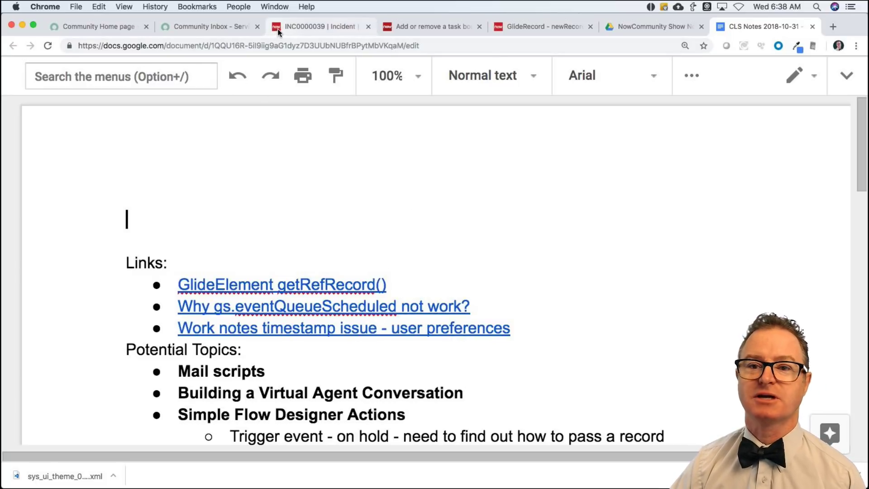
click(236, 284)
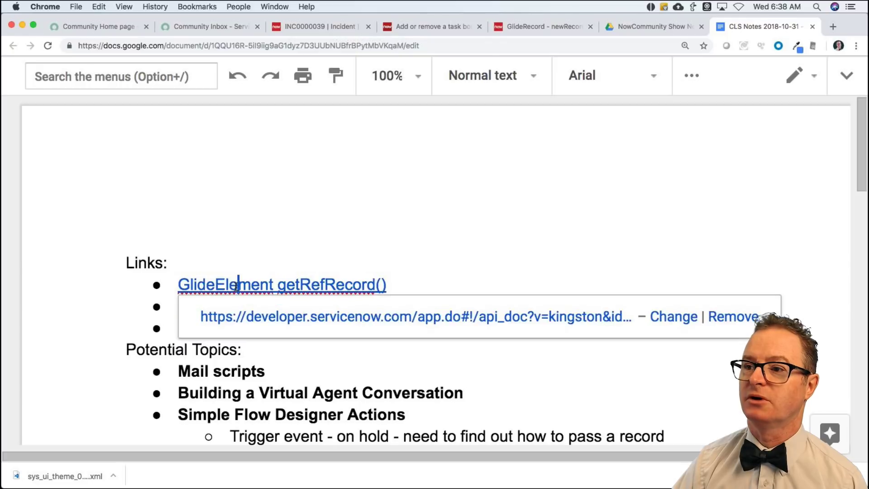
click(293, 318)
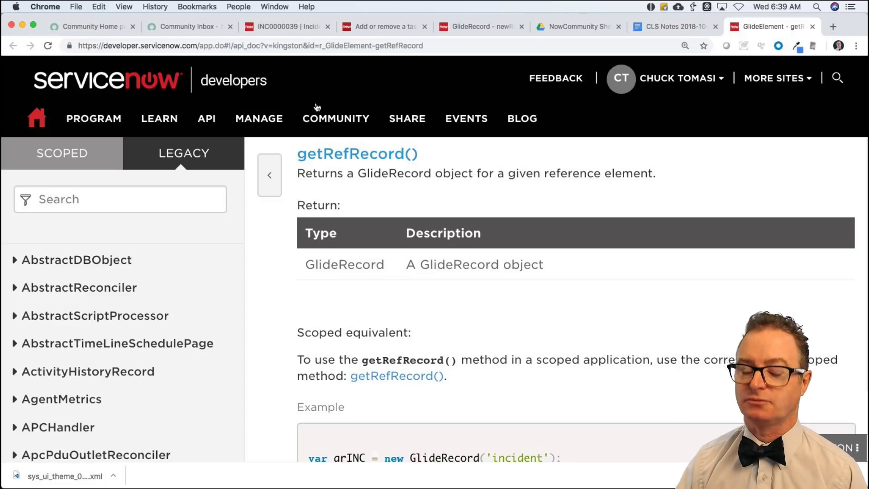
Switch to Visual Studio Code and delete the leftover URL from Untitled-2.
key(super+Tab)
key(super+Tab)
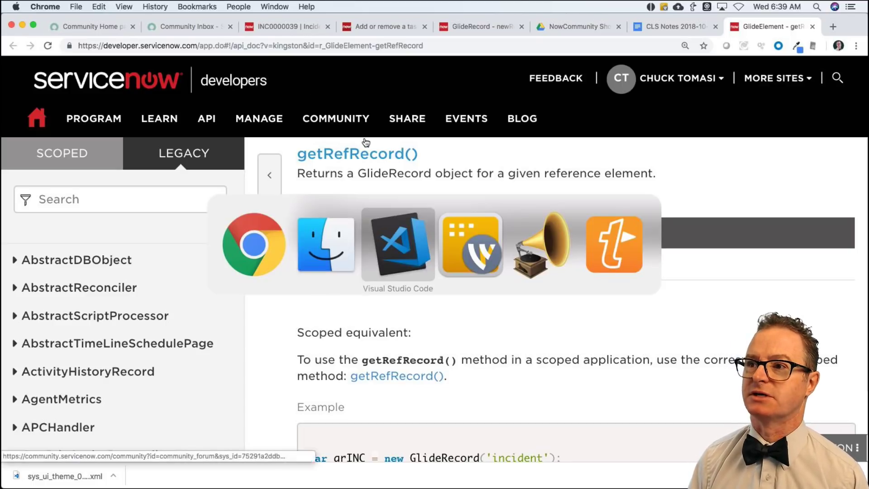
key(super+a)
key(super+x)
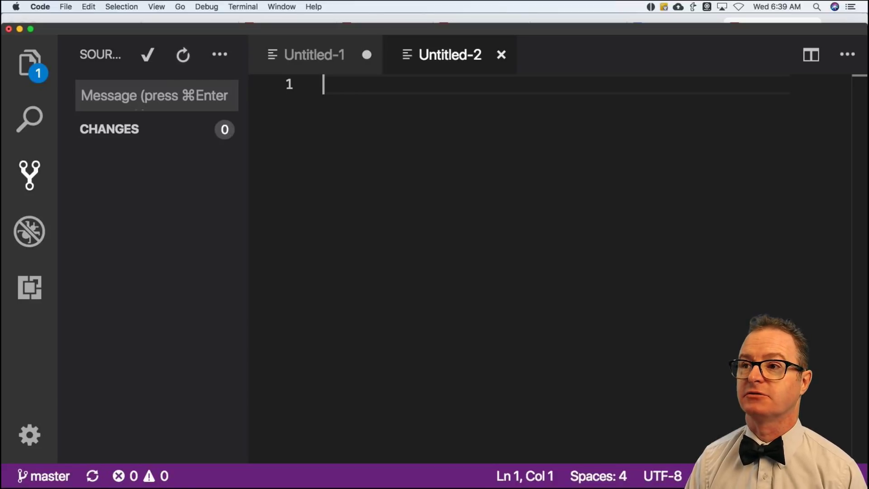
Write line 1: var incGr = new GlideRecord('incident');.
text(var inc)
key(BackSpace)
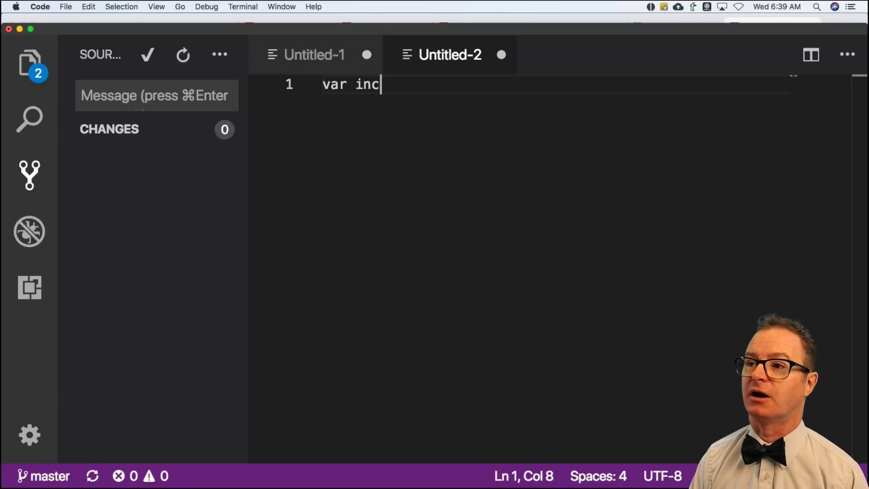
text(Gr = new Glid)
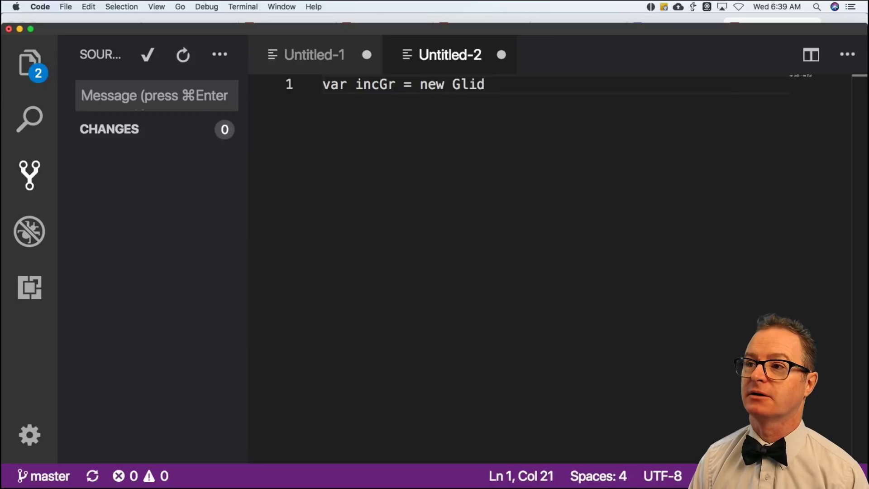
text(eRecord('inciden)
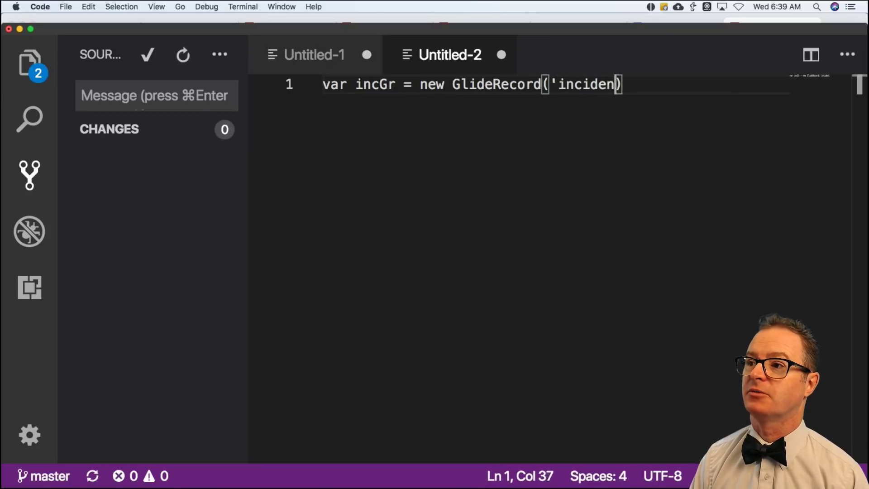
text(t')
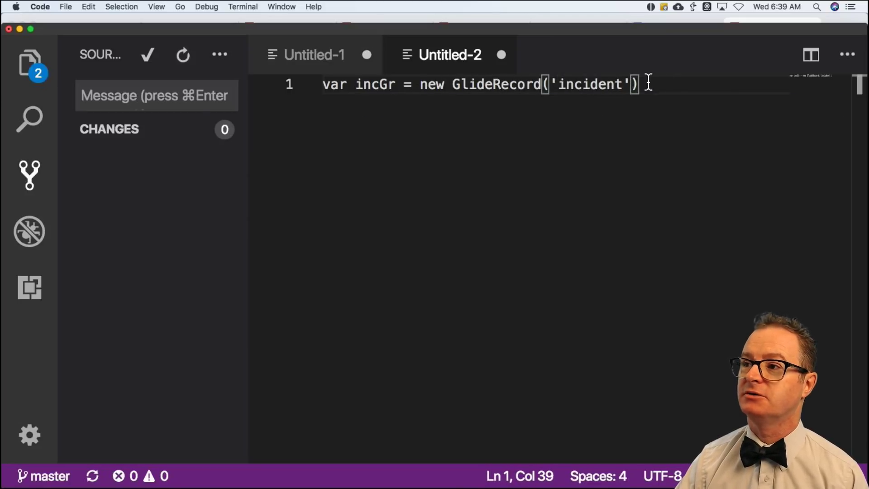
click(651, 84)
text(;)
key(Return)
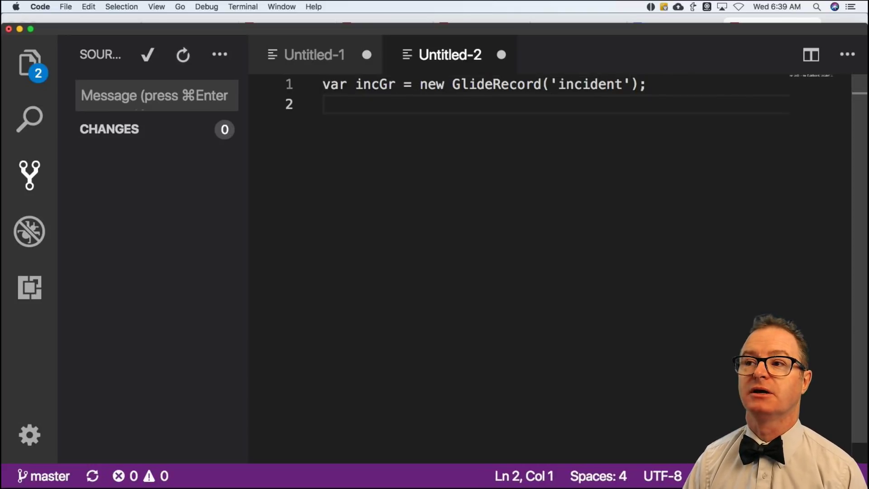
Add incGr.addQuery('active', true); on line 2, fixing typos, and start an empty line 3.
text(incGr.addA)
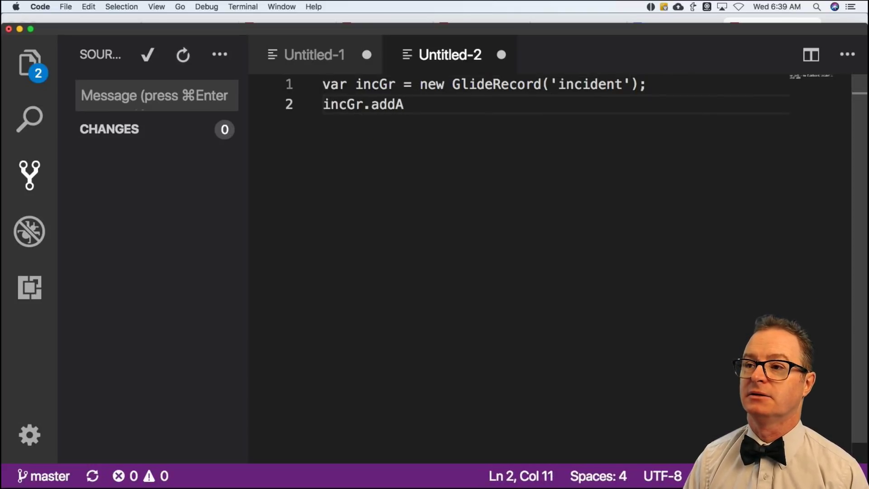
key(BackSpace)
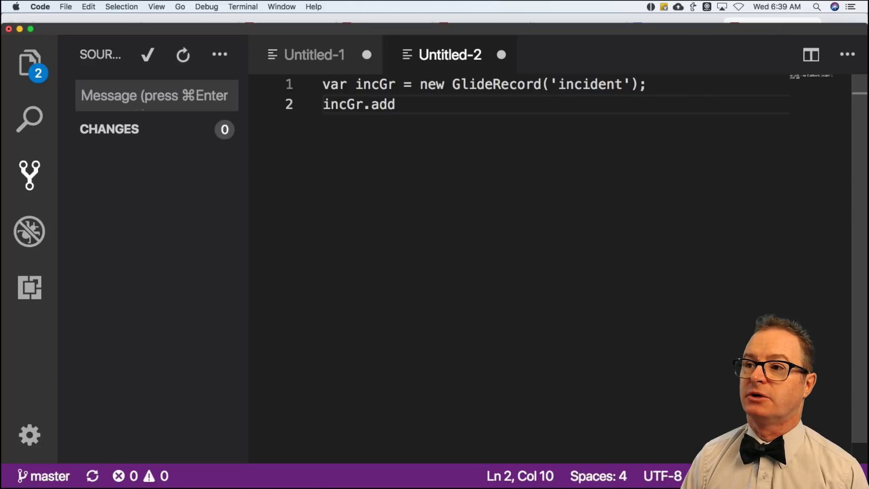
text(Query('acgiv)
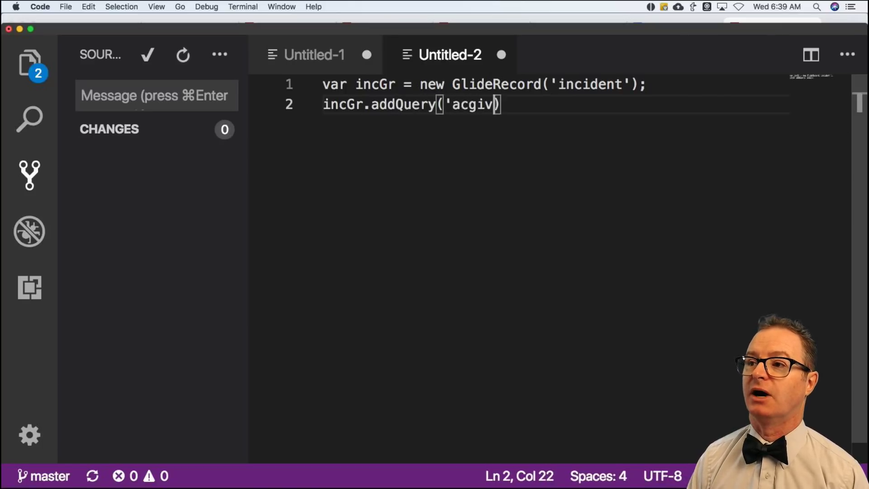
text(e)
key(BackSpace)
key(BackSpace)
key(BackSpace)
key(BackSpace)
key(BackSpace)
key(BackSpace)
key(BackSpace)
key(BackSpace)
key(BackSpace)
key(BackSpace)
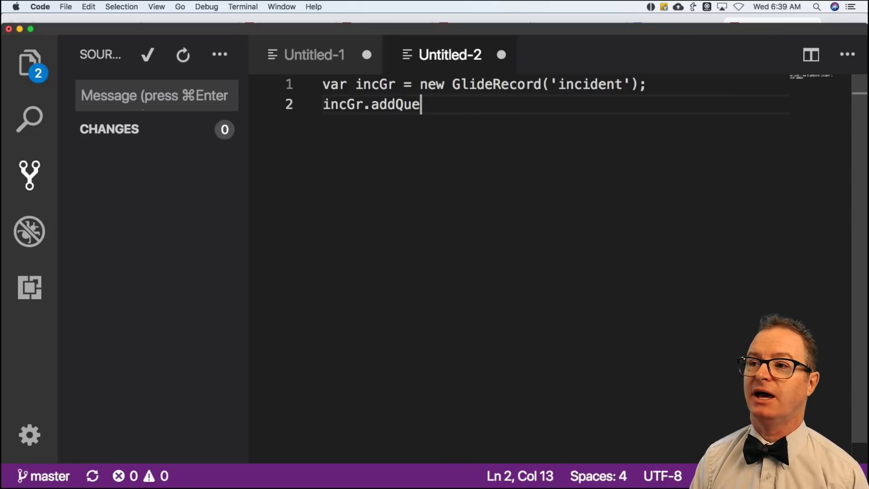
key(BackSpace)
key(BackSpace)
key(BackSpace)
text(ActiveQ)
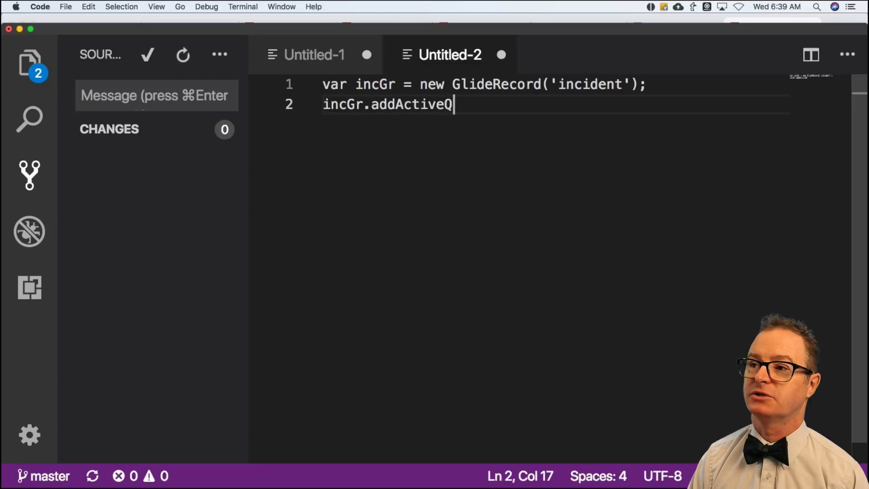
text(uery()
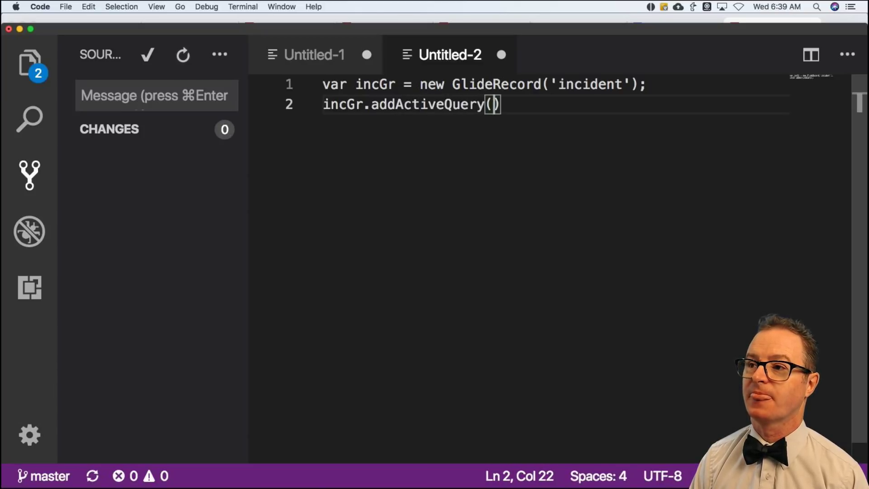
text();)
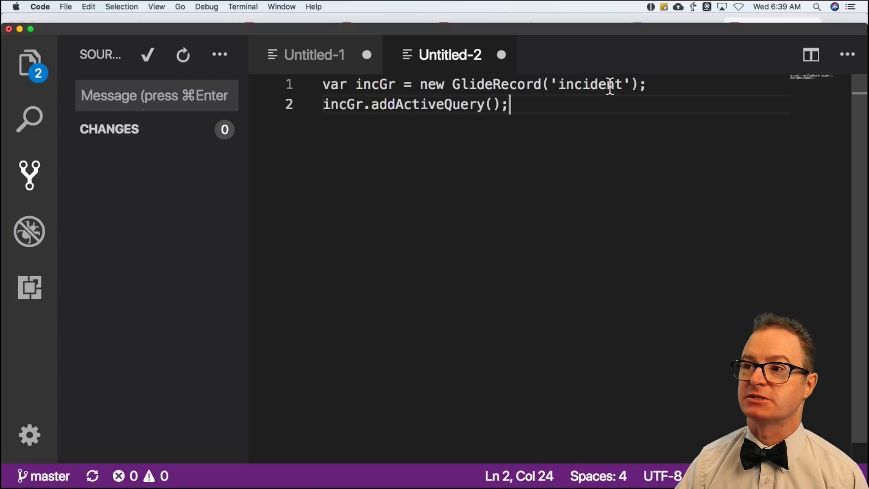
click(443, 106)
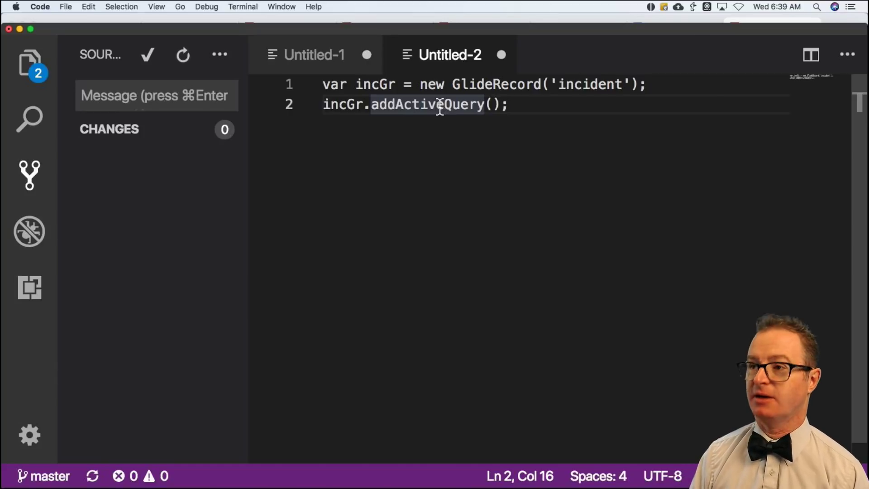
key(BackSpace)
key(BackSpace)
key(BackSpace)
key(BackSpace)
key(BackSpace)
key(BackSpace)
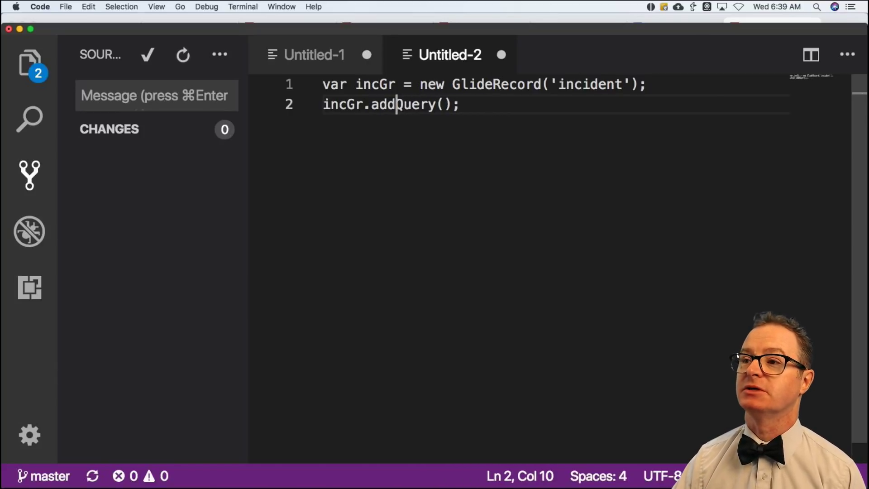
click(442, 108)
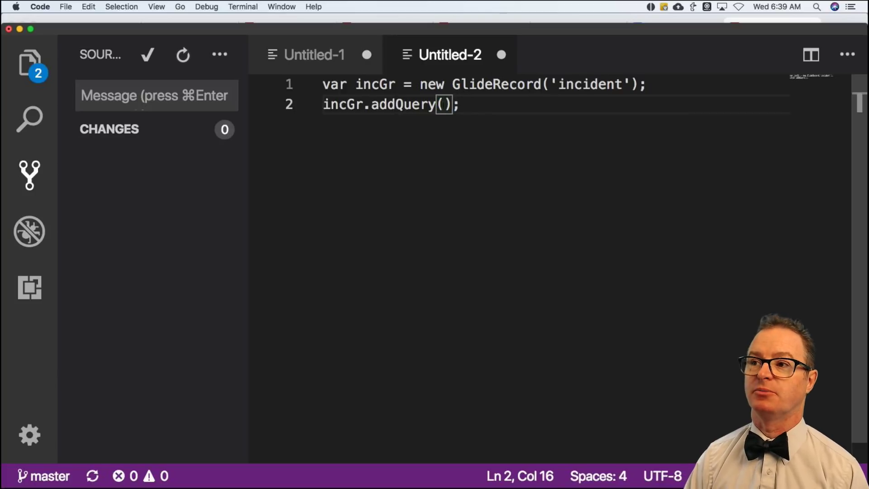
text('active')
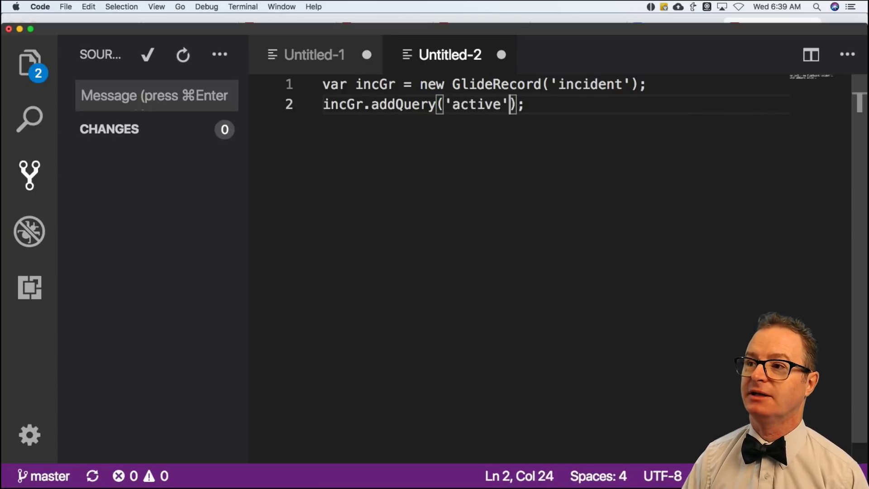
text(, )
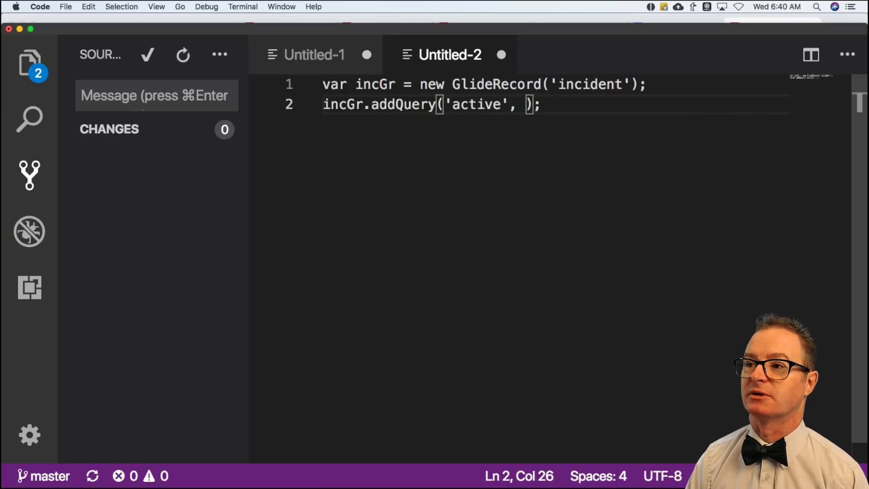
text(true)
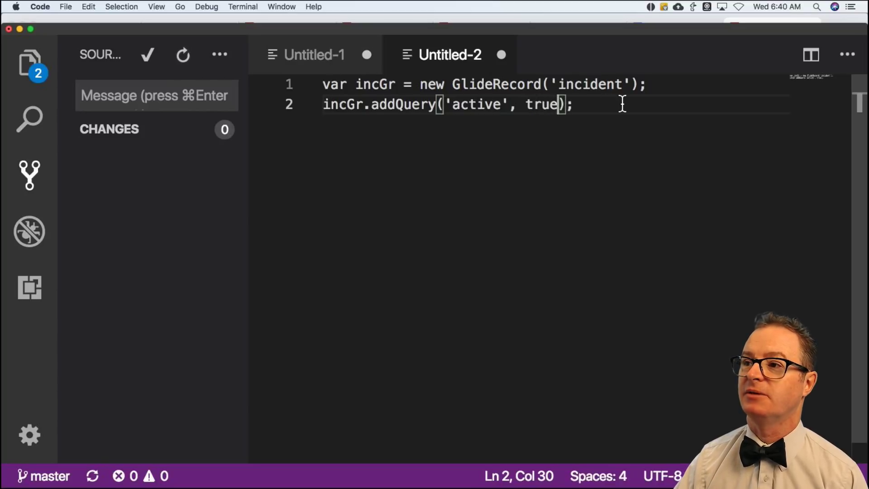
click(599, 104)
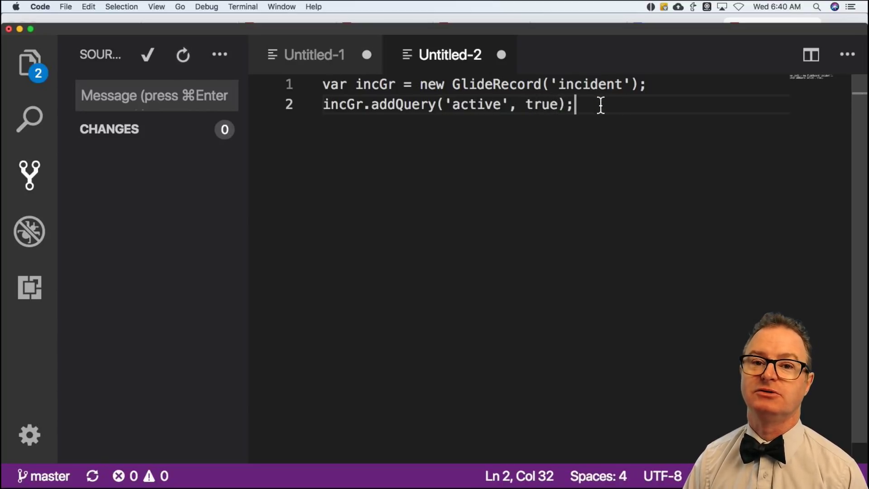
key(Return)
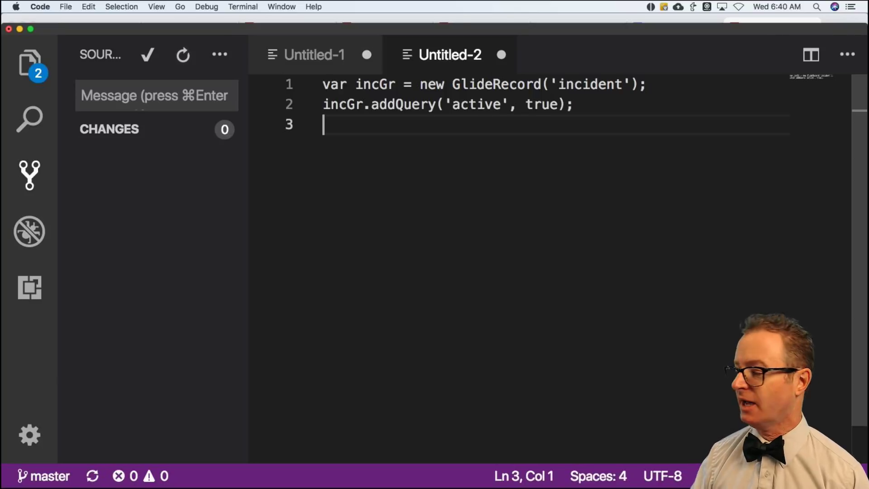
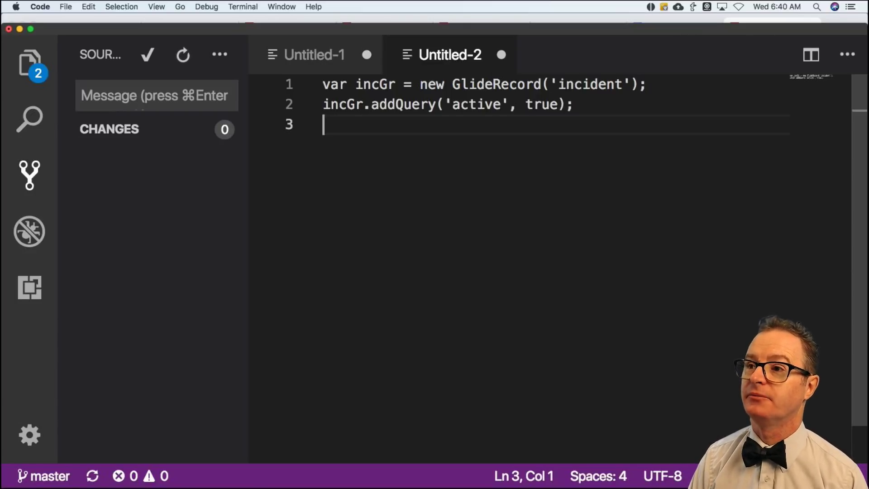
Add incGr.query(); and open a while (incGr.next()){ loop below it.
text(incGr)
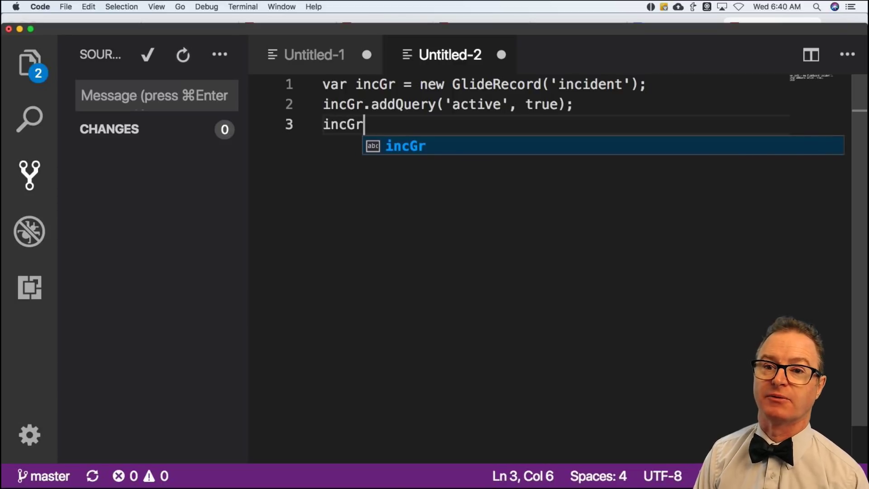
text(.query();)
key(Return)
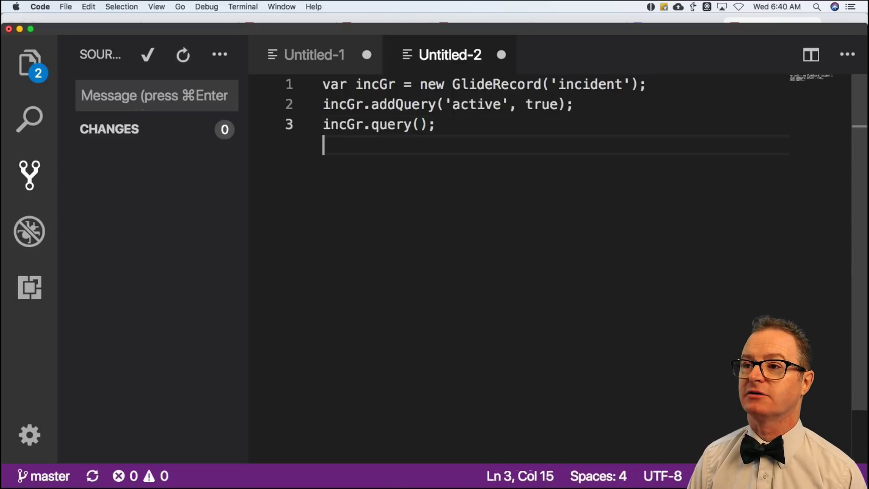
key(Return)
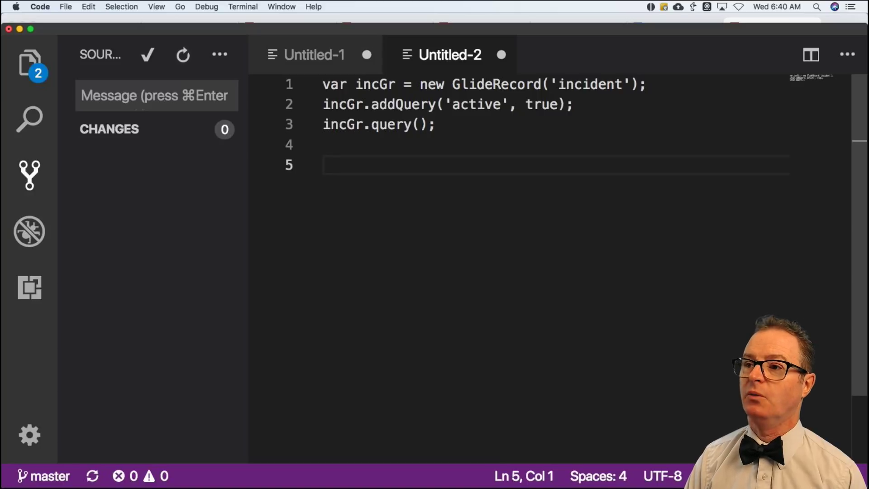
text(while (incG)
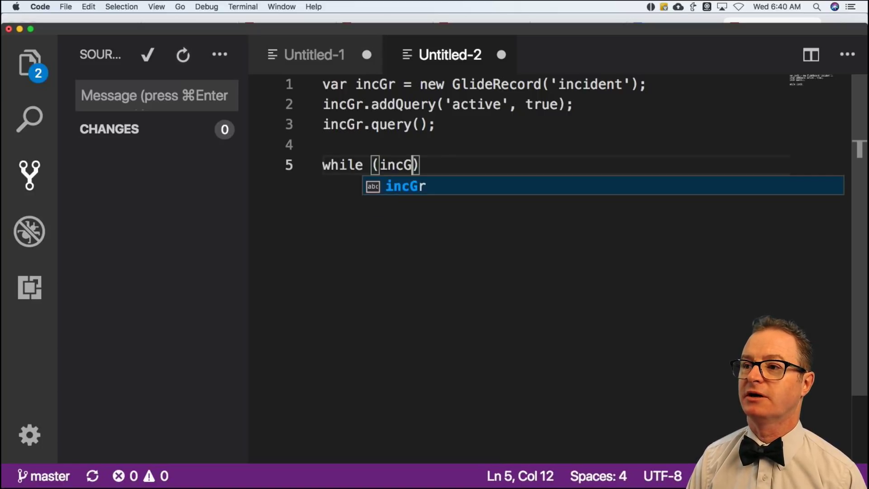
text(r.next())
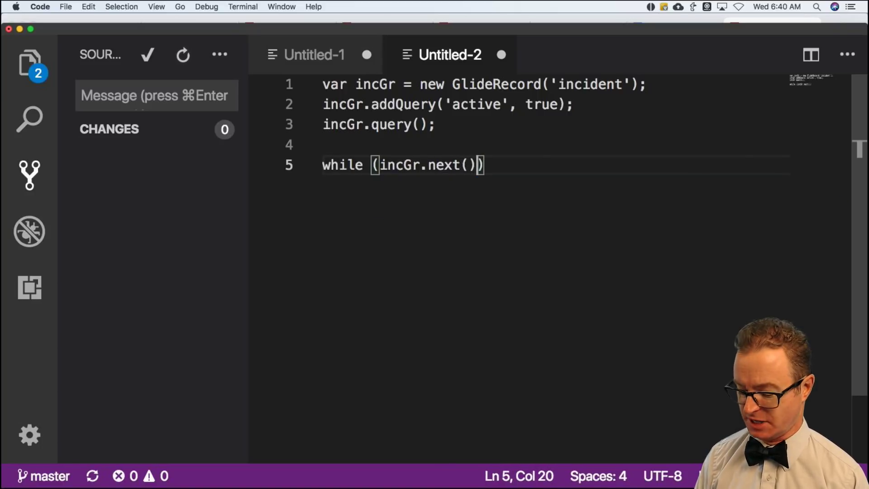
text(){)
key(Return)
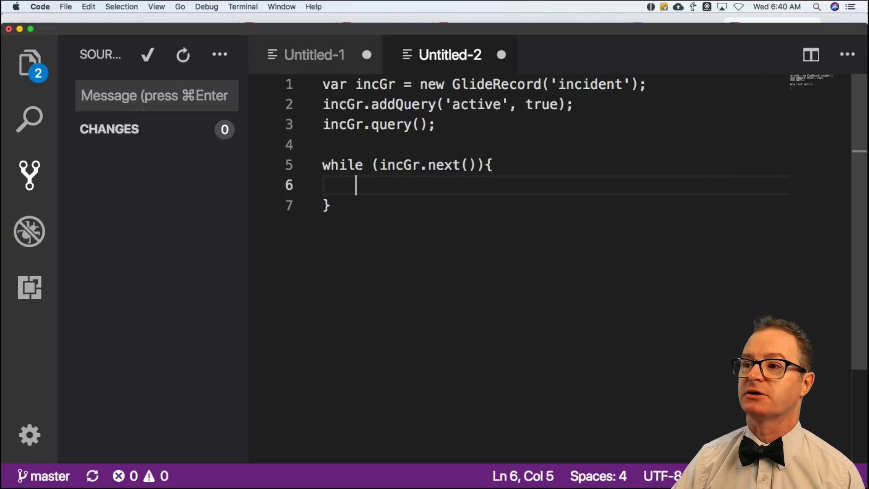
Space the loop's opening brace, highlight the incident table and active filter, and indent the loop body.
click(483, 165)
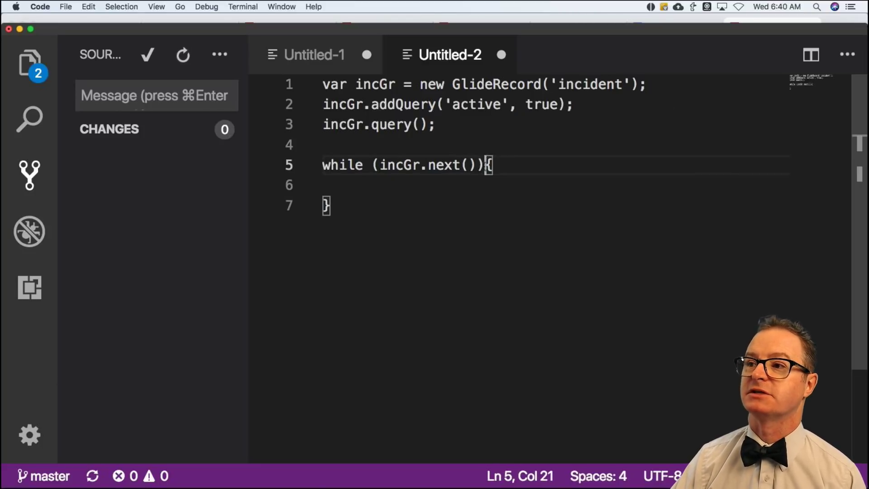
double_click(561, 85)
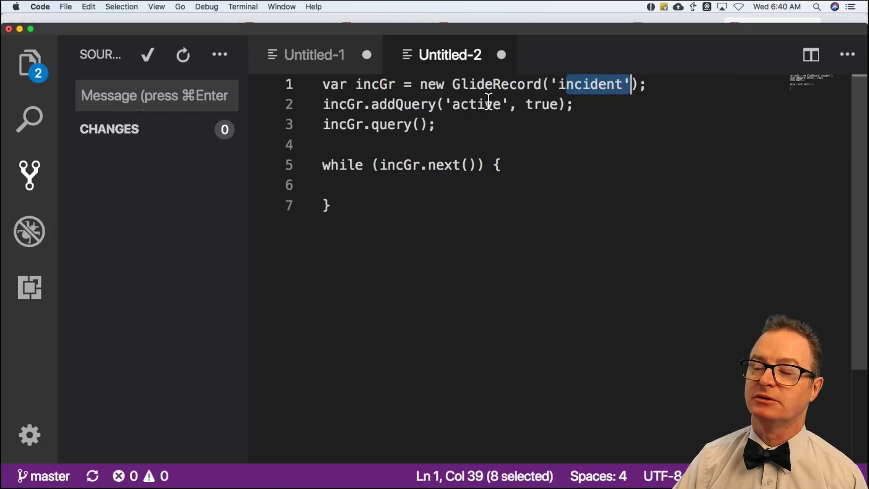
click(459, 105)
drag(458, 105, 569, 105)
click(423, 184)
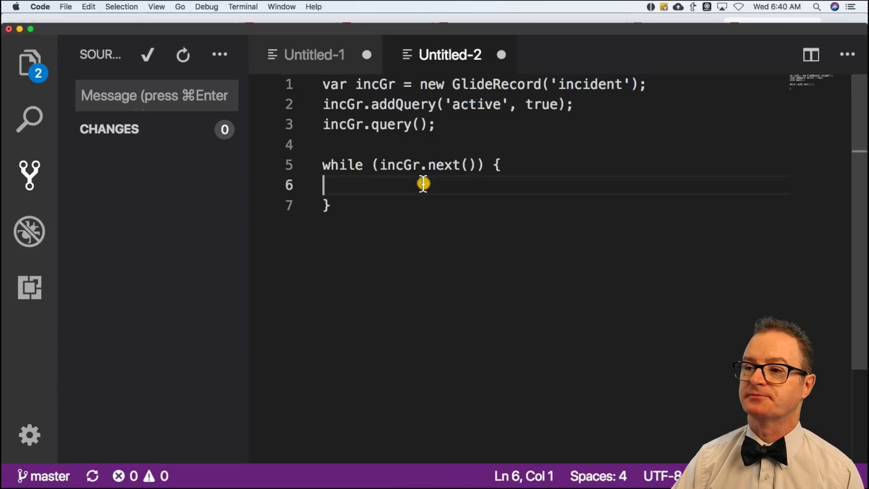
key(Tab)
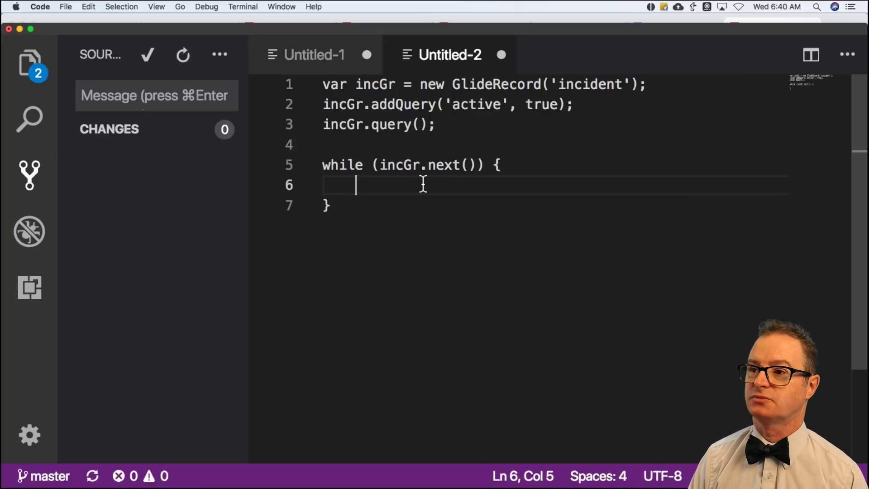
In the loop, fetch the caller's sys_user record via usr.get(incGr.getValue('caller_id')) with a placeholder comment.
text(var )
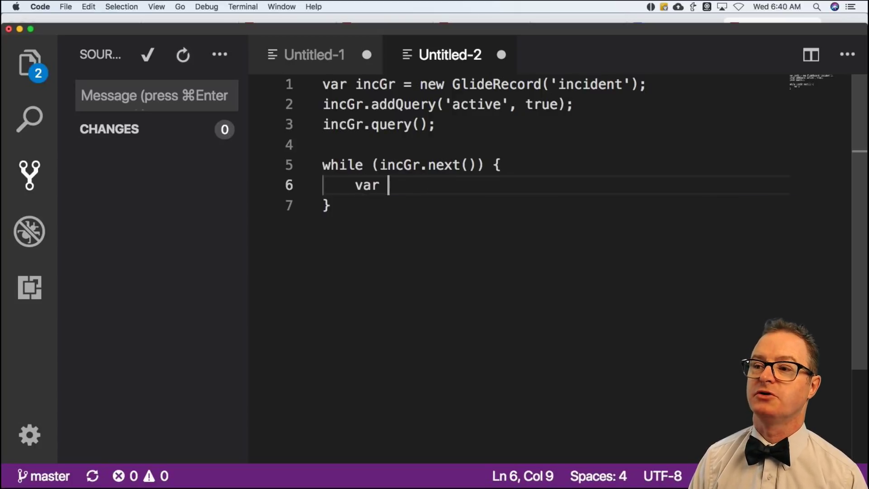
text(usr = new )
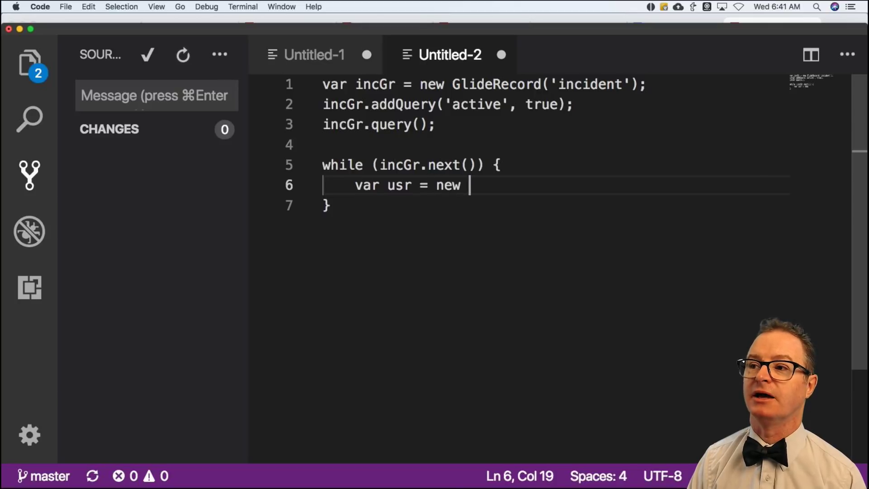
text(GlideRecord)
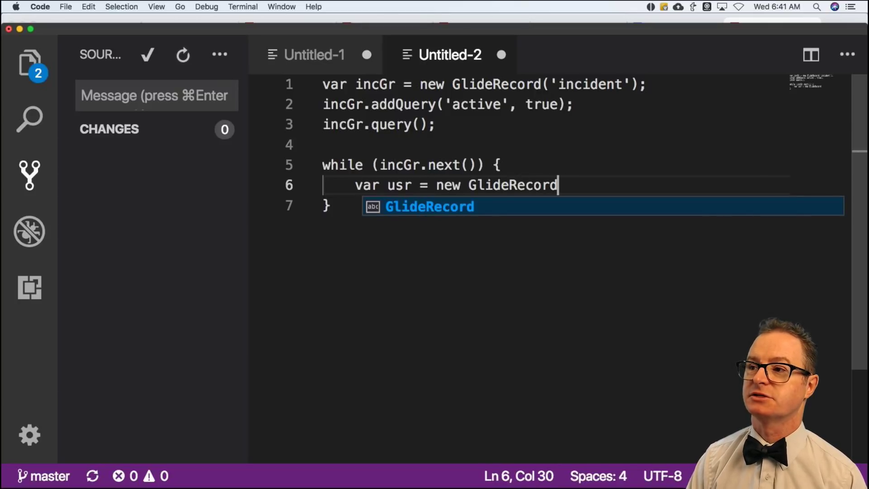
text(('sys_user')
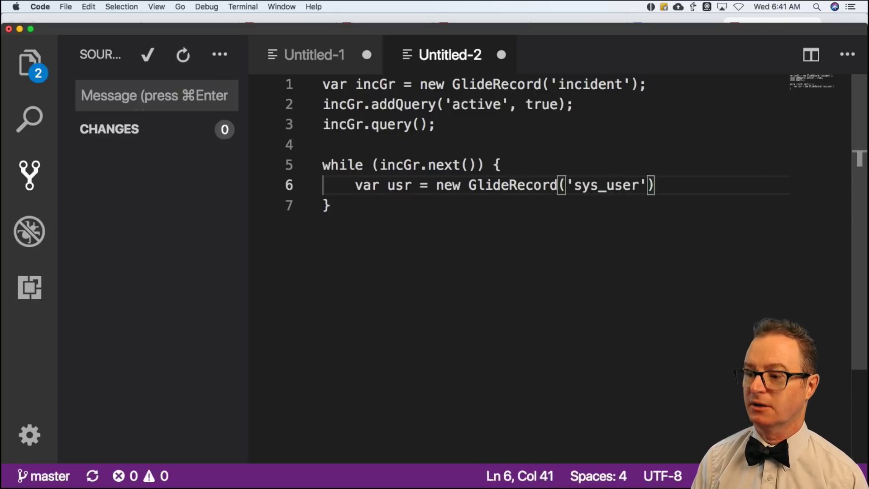
text();)
key(Return)
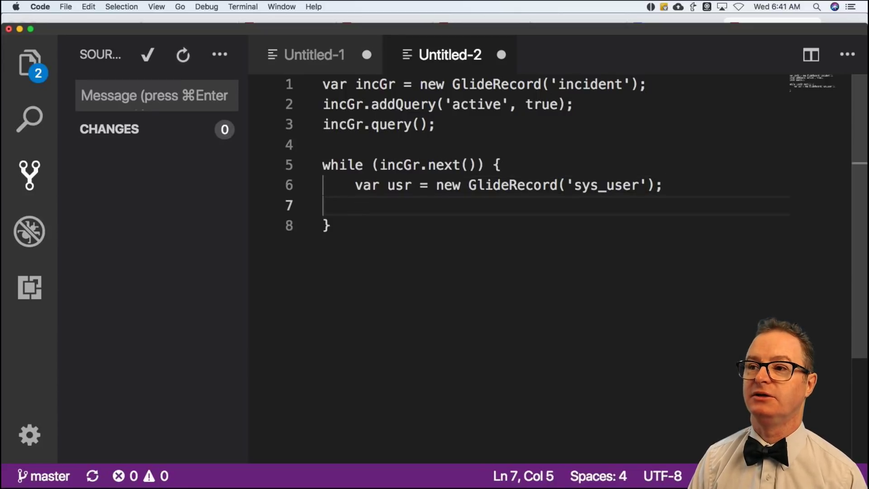
text(if (usr.get)
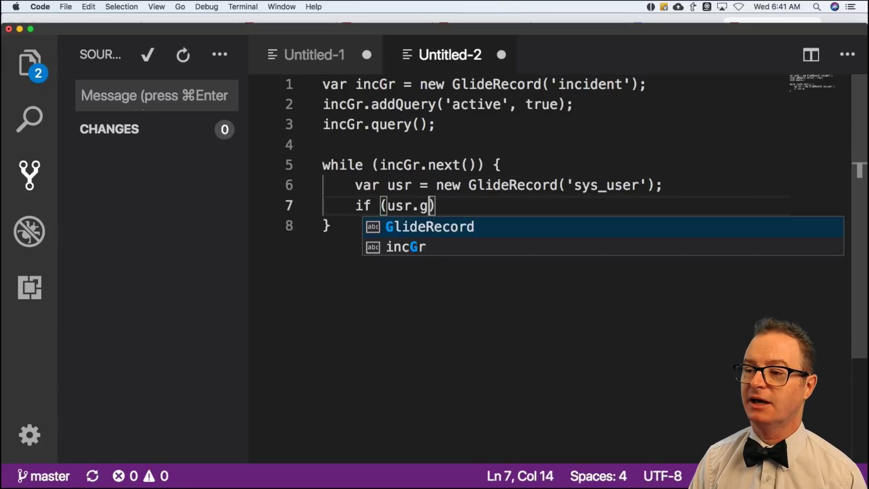
text(()
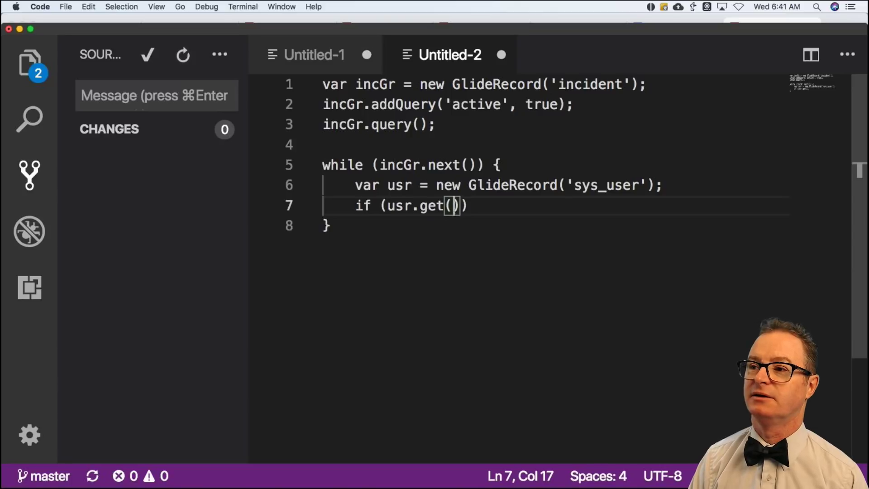
text(incGr.g)
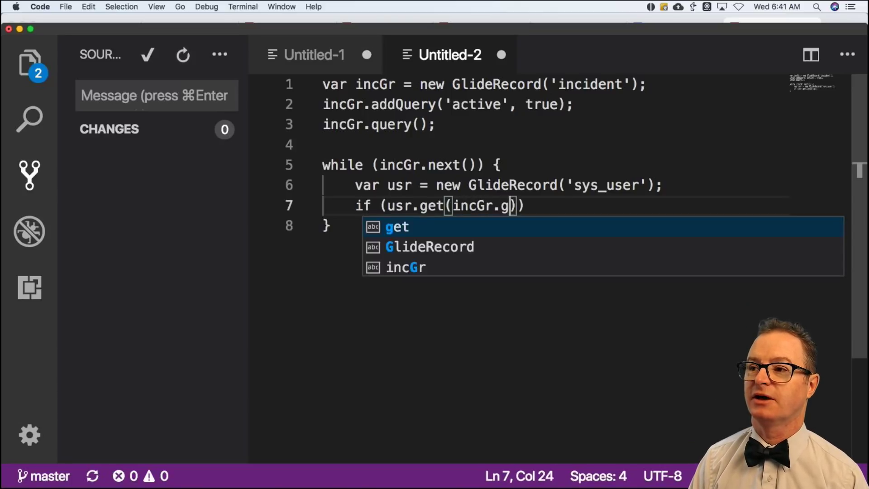
text(etva)
key(BackSpace)
key(BackSpace)
text(Value()
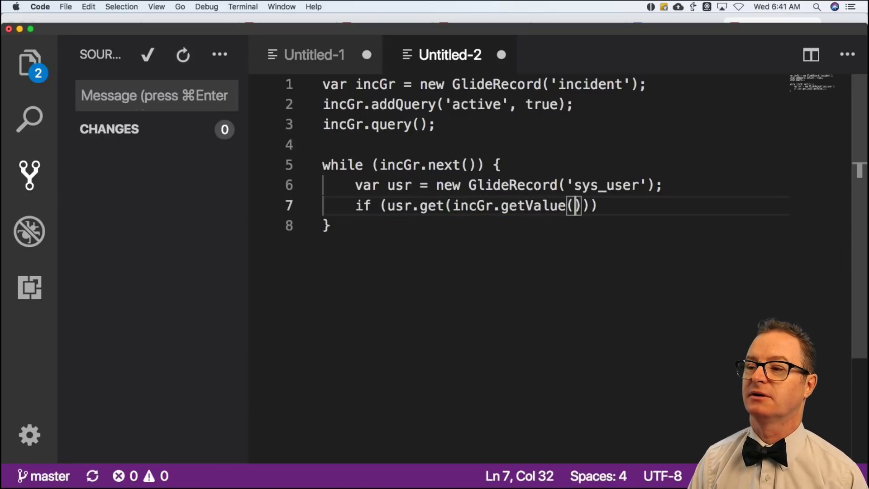
text('caller+)
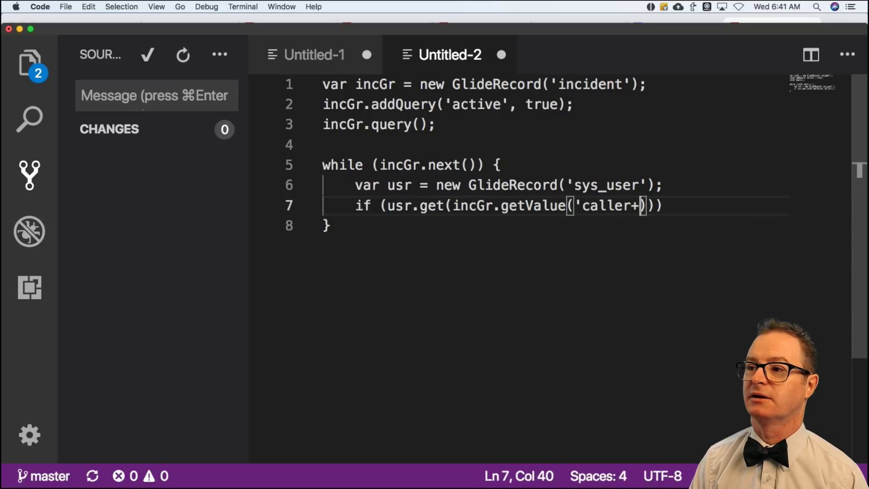
text(id)
key(BackSpace)
key(BackSpace)
key(BackSpace)
text(_id)
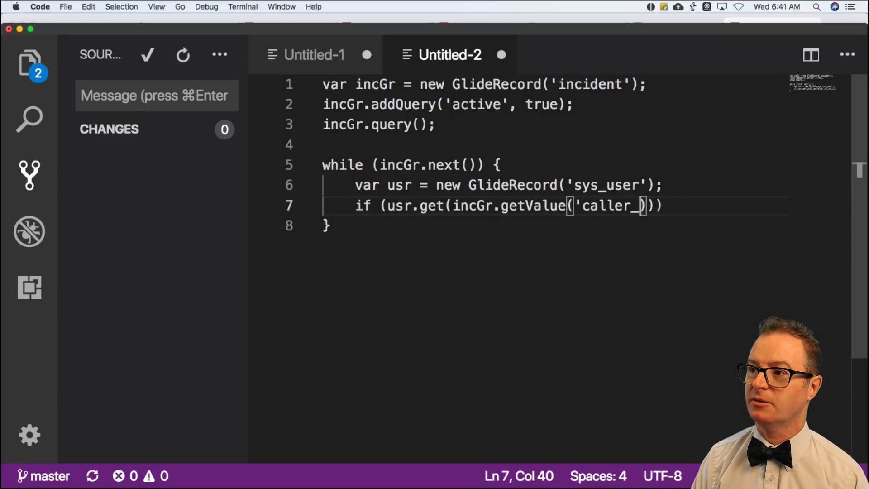
text('))) )
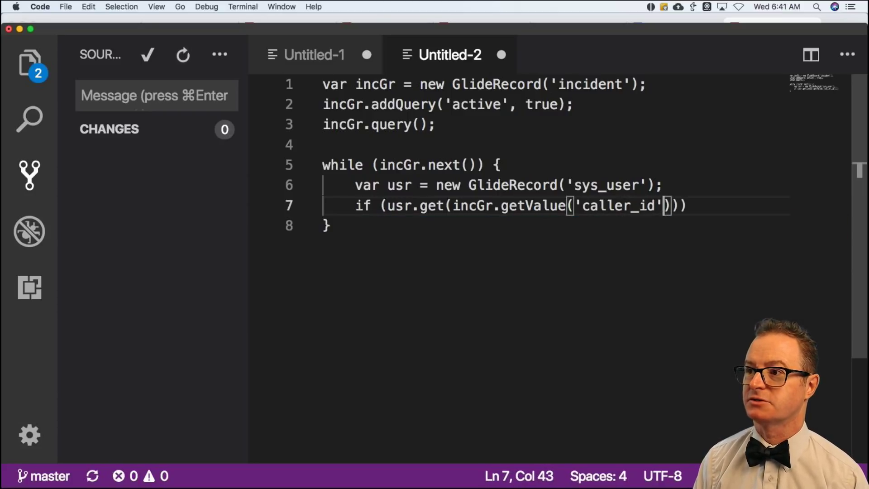
text({)
key(Return)
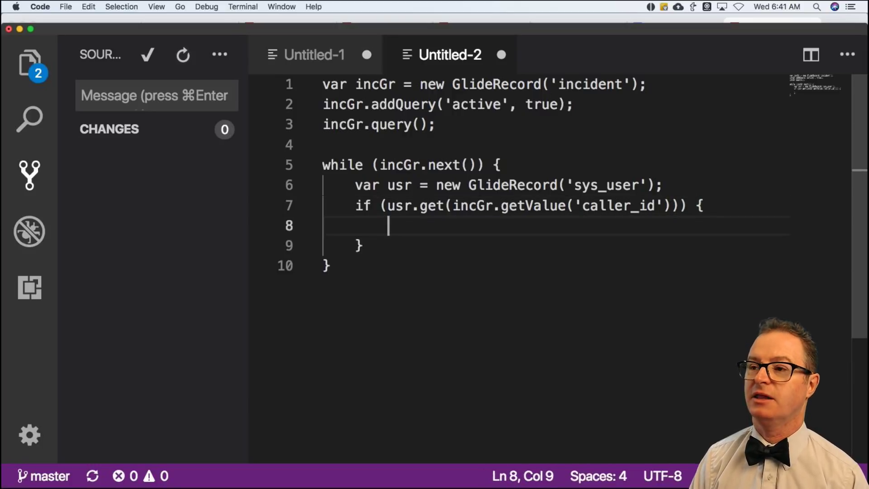
text(// do som)
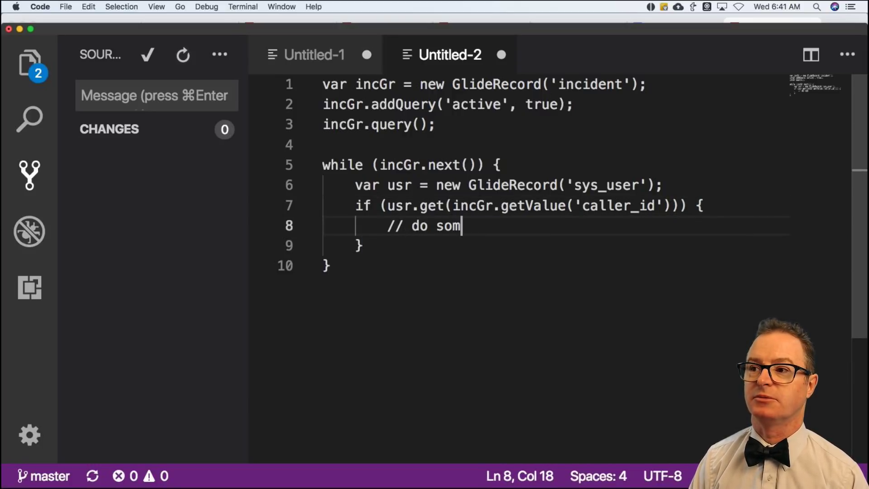
text(ething with user rec)
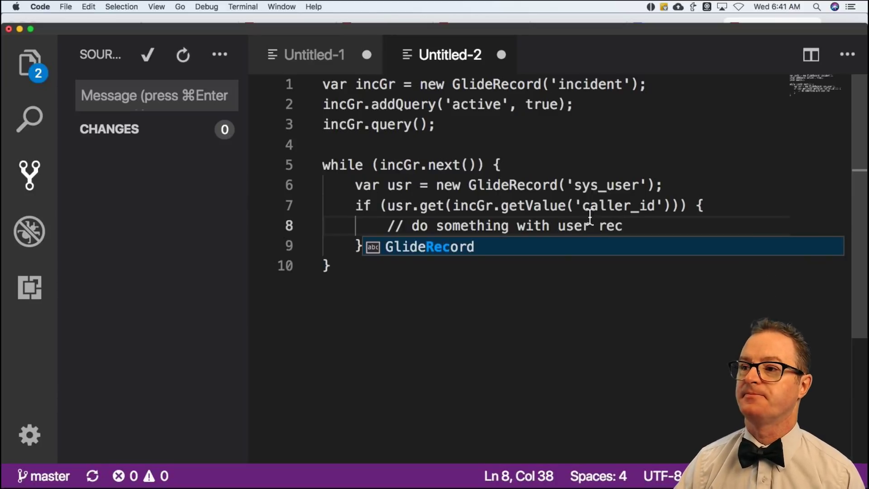
Review the sys_user lookup and start a new line just inside the while loop.
click(607, 224)
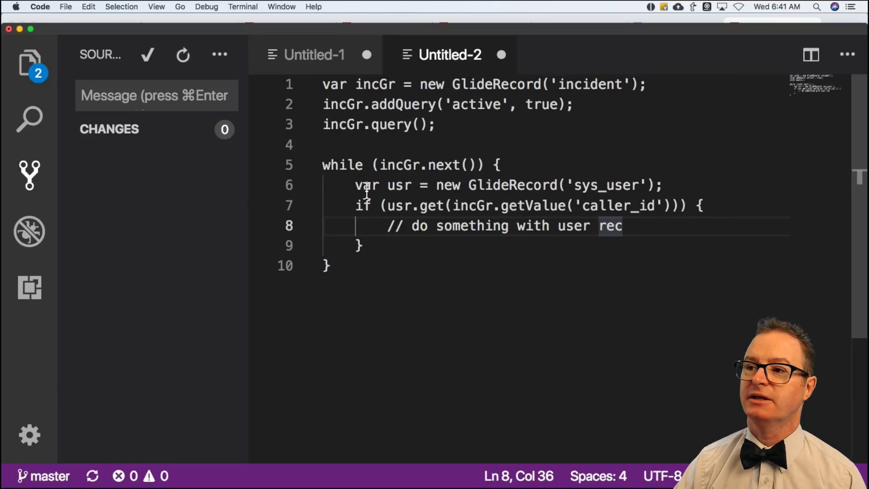
scroll(343, 184, down, 1)
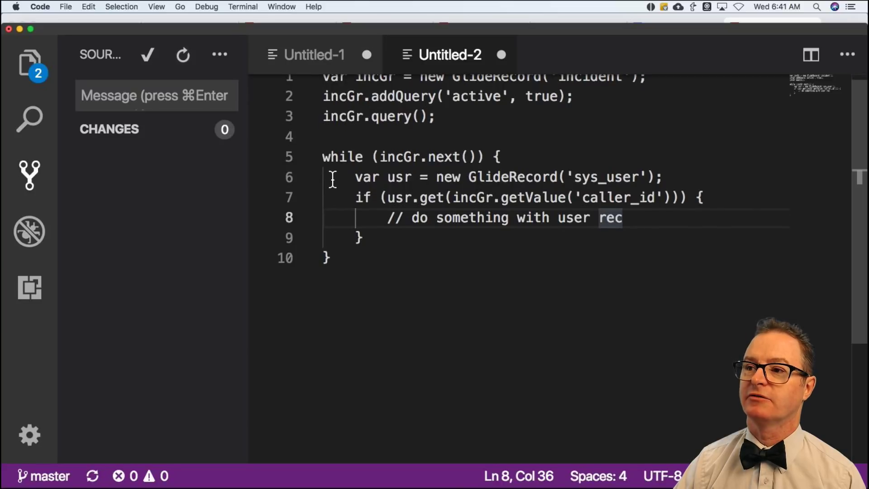
scroll(342, 184, up, 1)
click(339, 182)
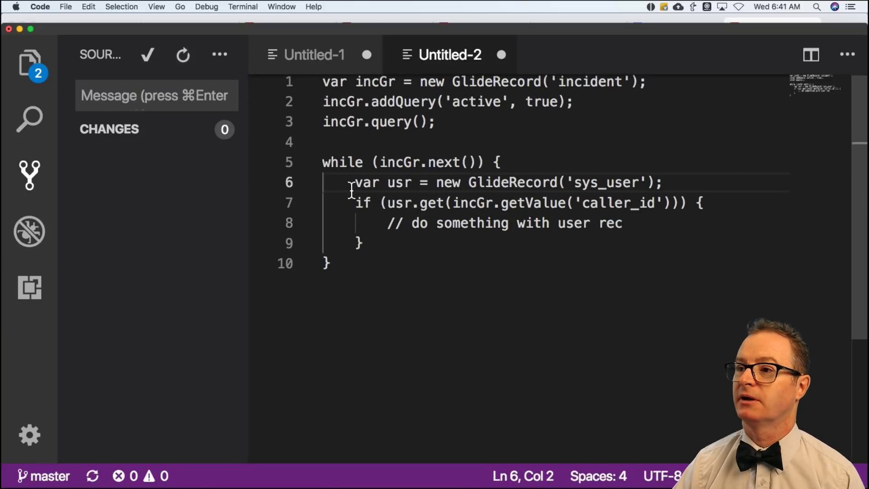
click(509, 162)
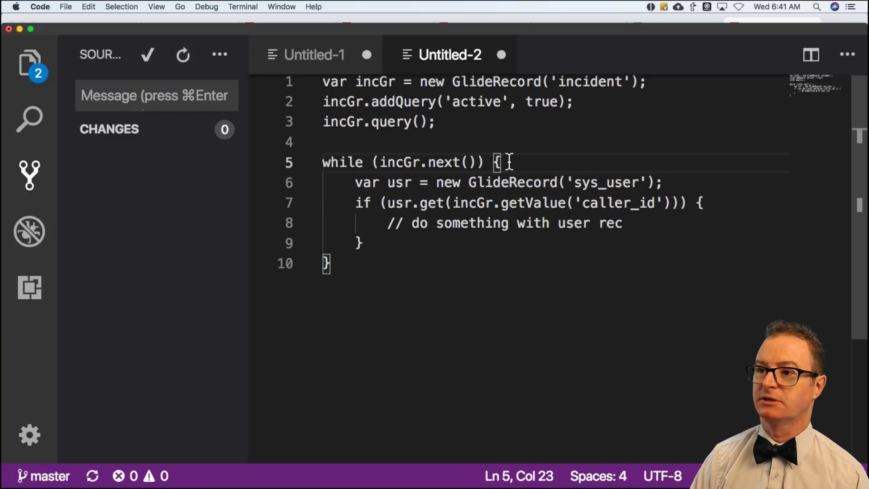
key(Return)
Add an '// Old way' comment and comment out the sys_user lookup lines with //.
text(// ;)
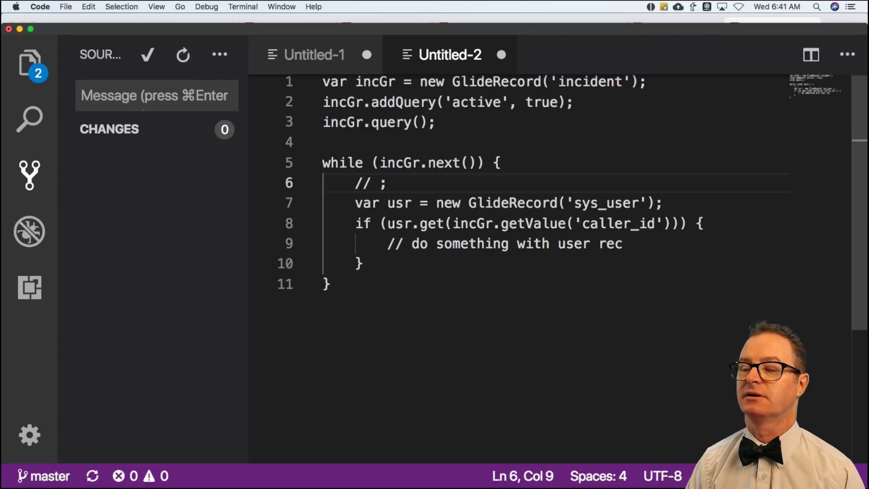
key(BackSpace)
text(Old way)
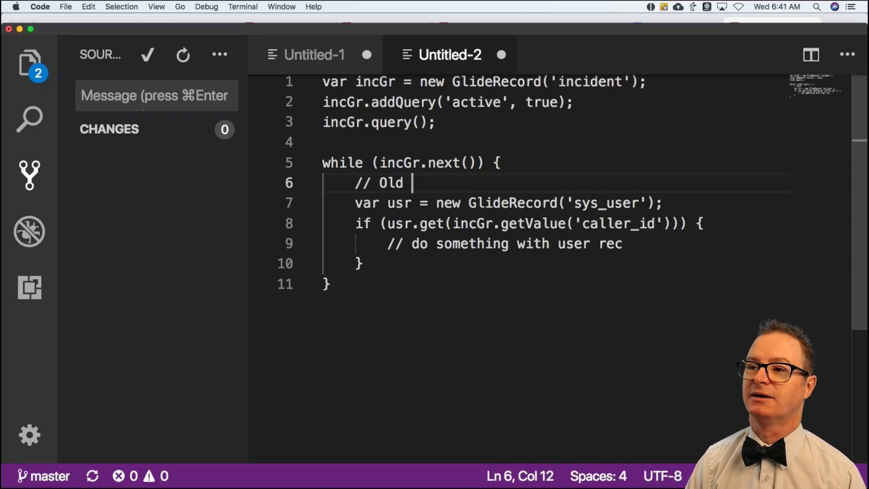
click(354, 203)
text(//)
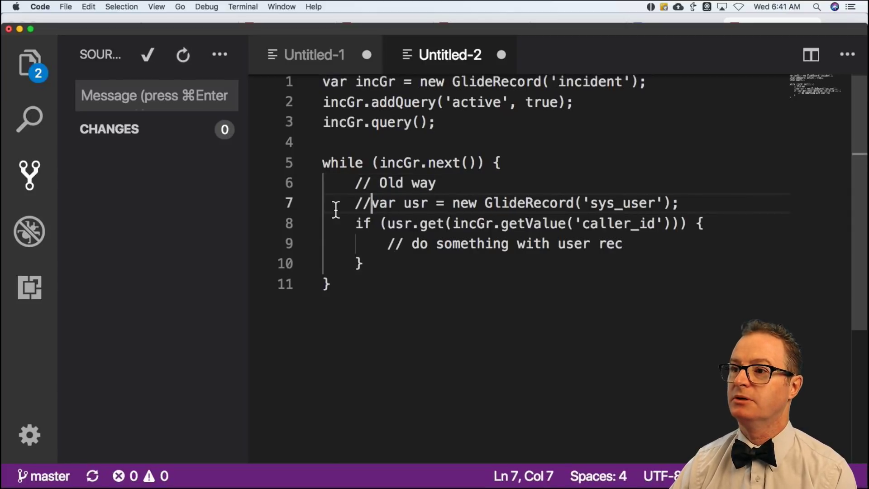
click(355, 223)
text(//)
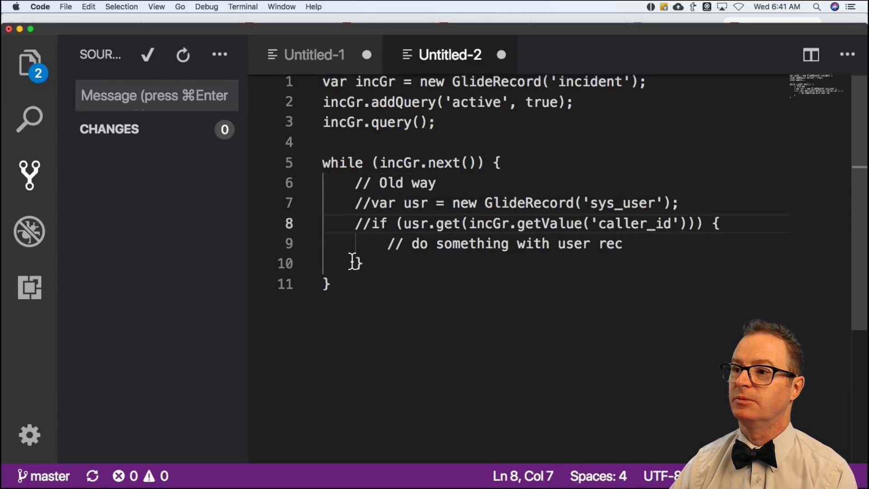
click(355, 262)
text(//)
Add '// New way' with var usr = incGr.caller_id.getRefRecord(); and highlight caller_id.
click(392, 264)
key(Return)
key(Return)
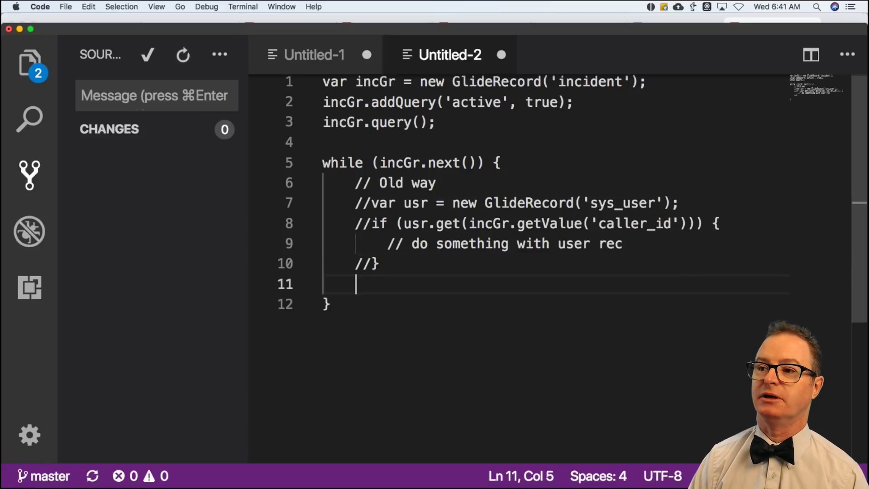
text(// New way)
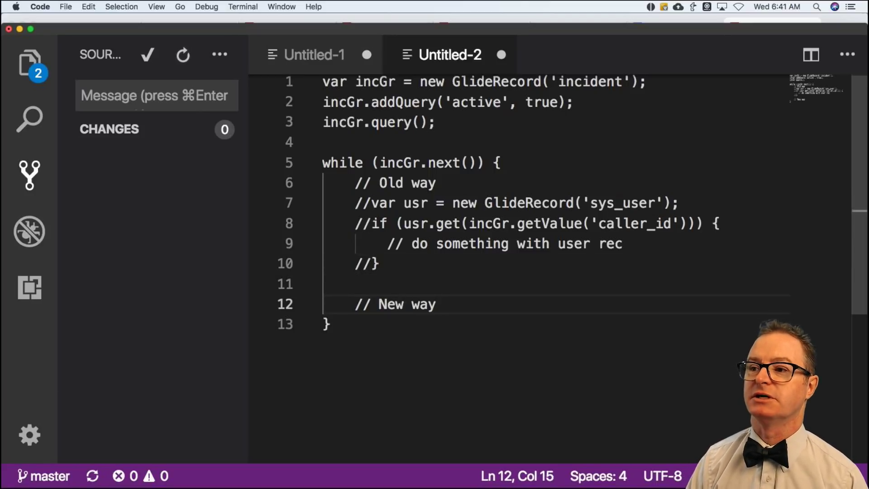
key(Return)
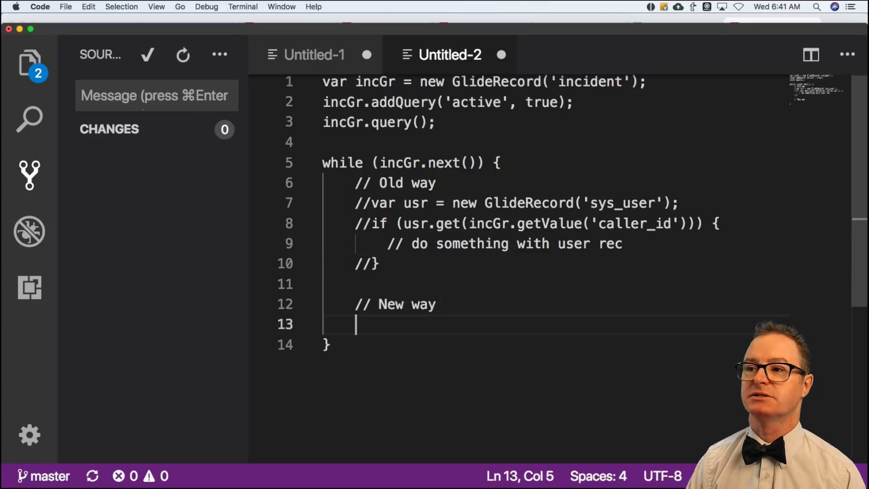
text(var usr = )
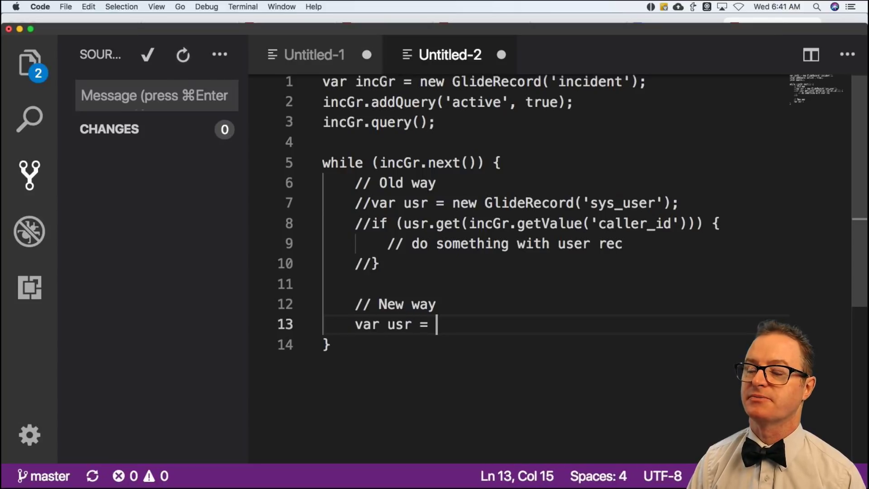
text(incgr.)
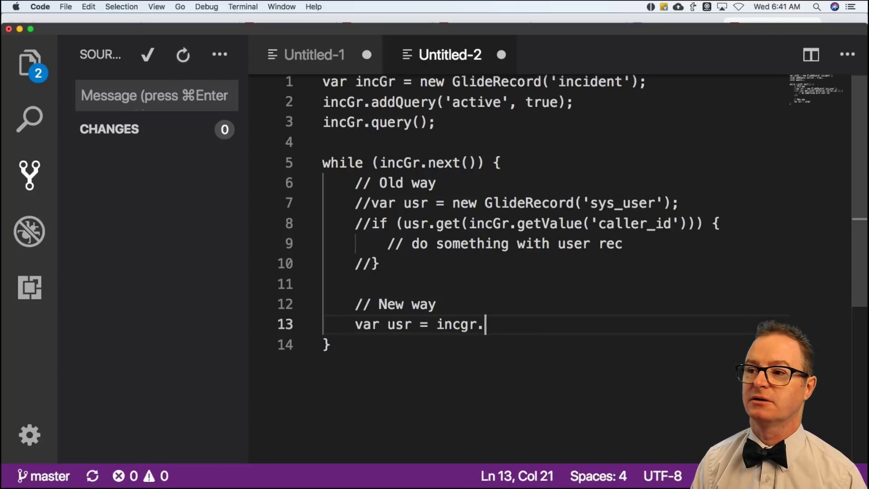
key(BackSpace)
key(BackSpace)
key(BackSpace)
text(Gr.cal)
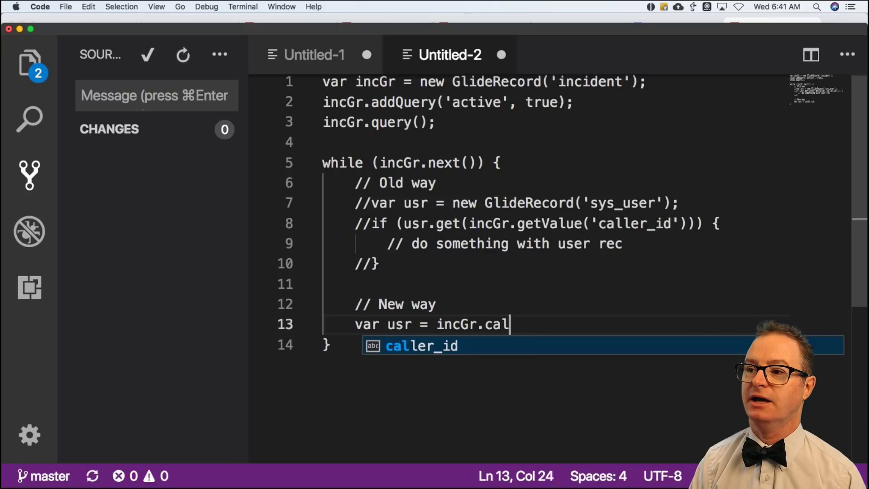
text(ler_id.get)
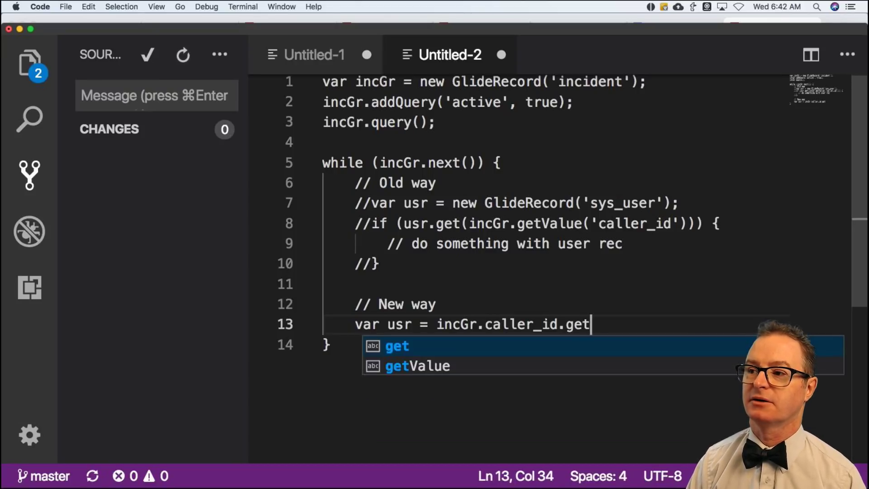
text(RefRecrd)
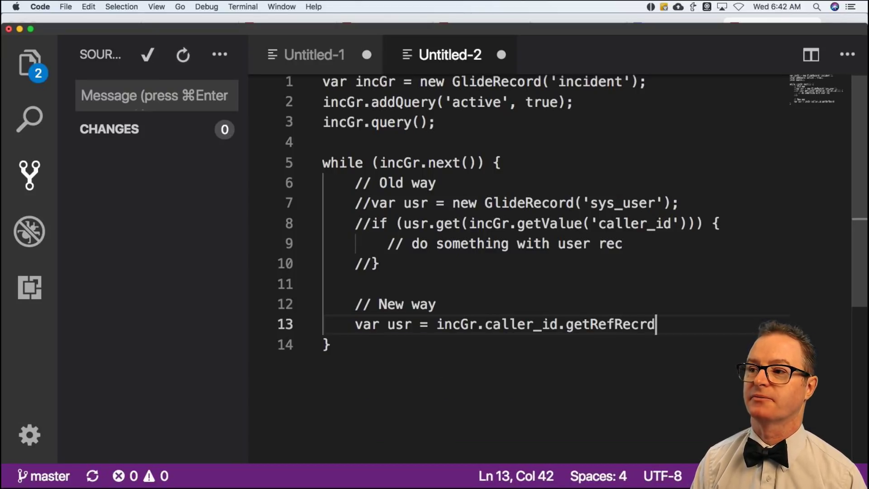
key(BackSpace)
key(BackSpace)
text(ord();)
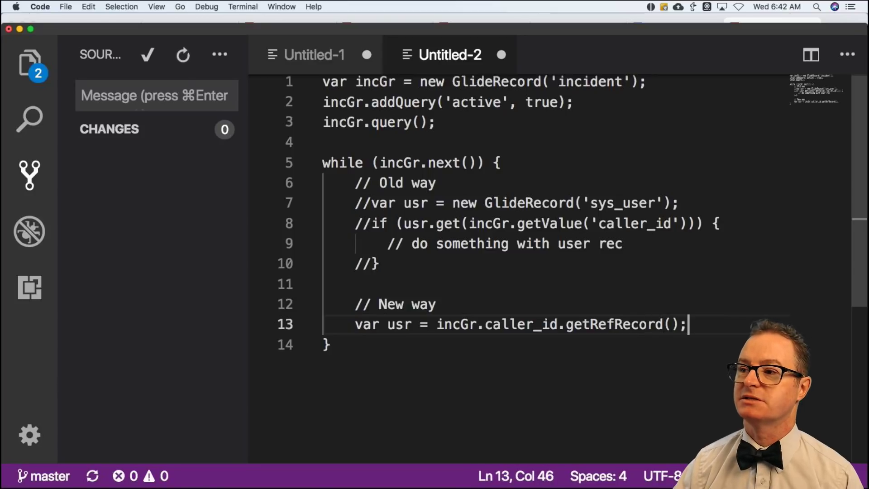
drag(565, 324, 681, 325)
drag(485, 324, 555, 325)
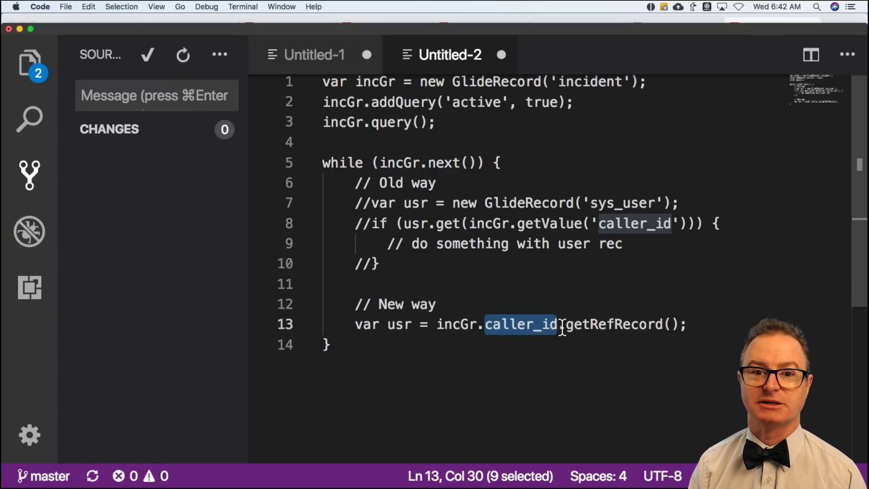
From the INC0000039 incident form, open the incident dictionary and the business_stc field's entry.
key(super+Tab)
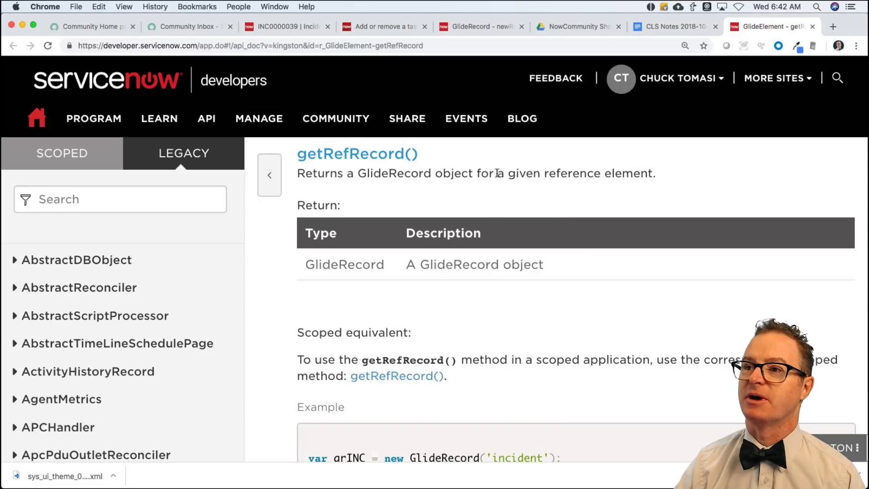
click(280, 27)
scroll(316, 225, up, 10)
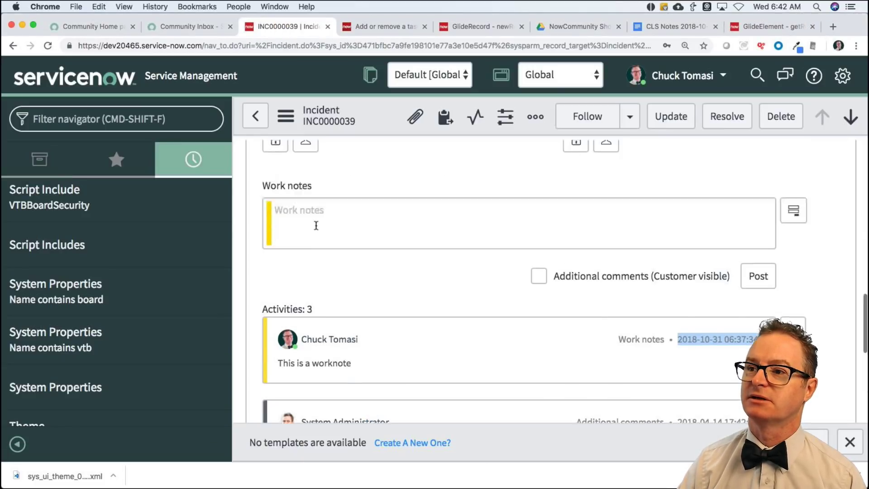
click(285, 116)
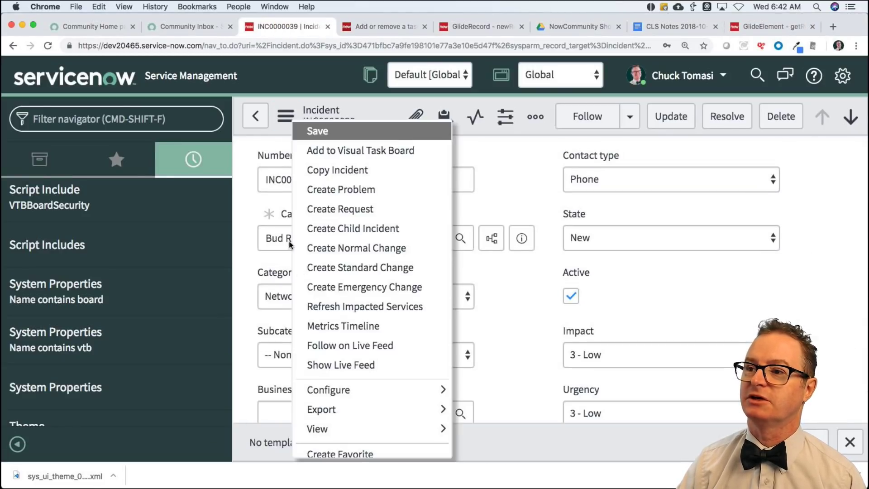
mouse_move(328, 395)
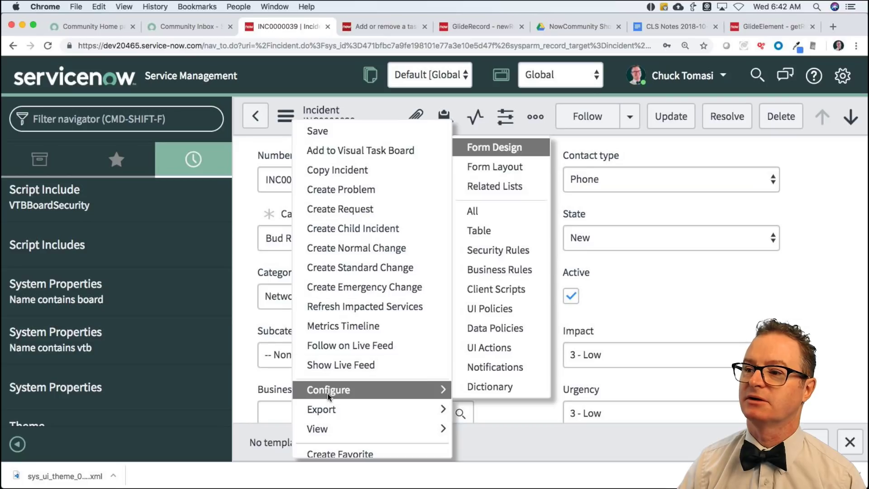
click(471, 390)
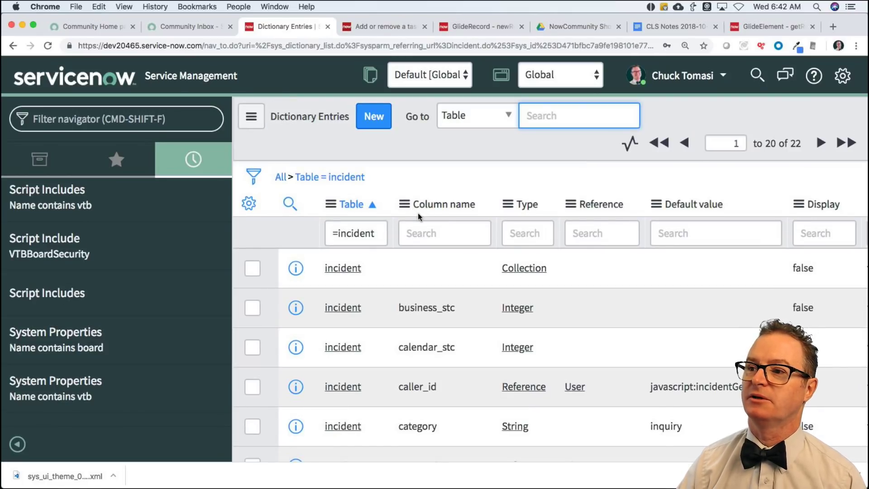
click(341, 309)
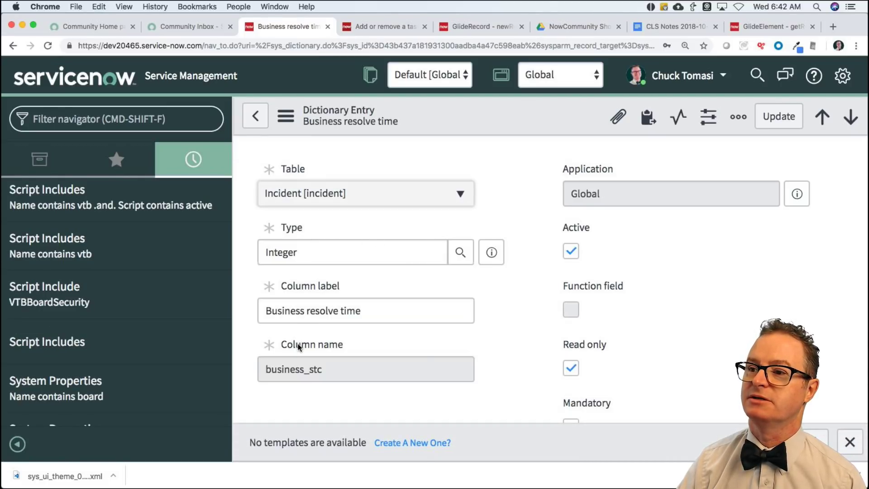
right_click(299, 347)
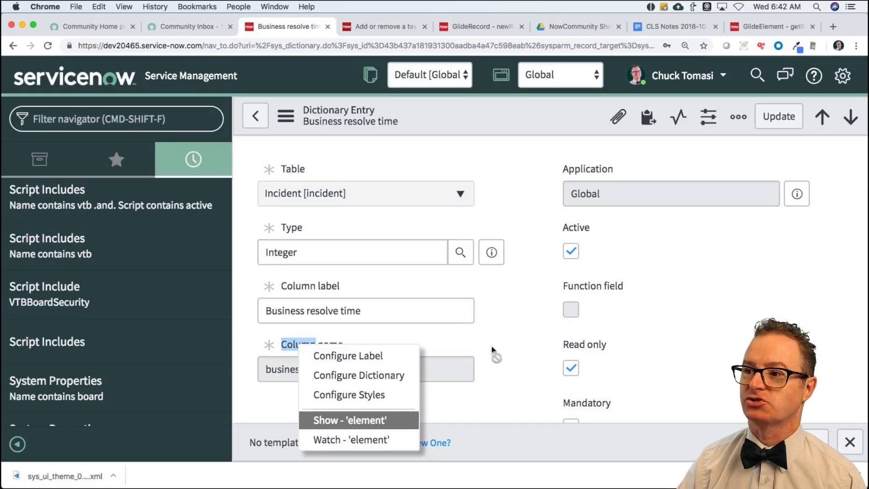
click(505, 331)
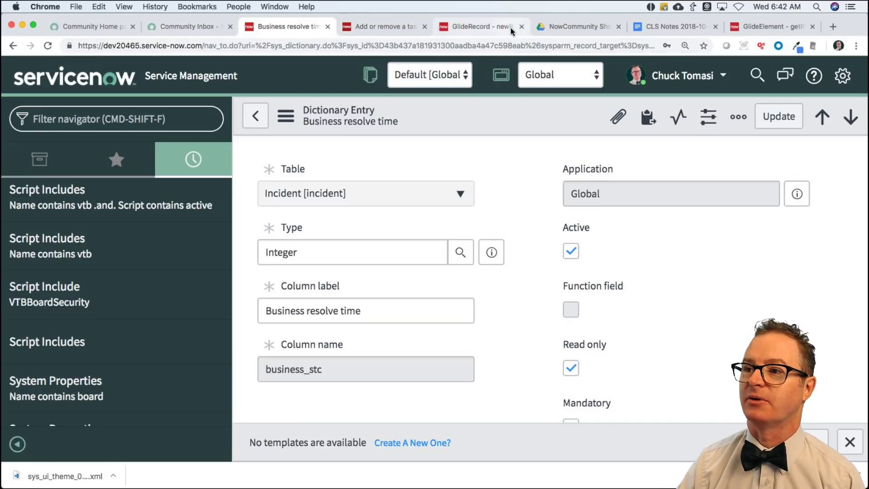
Search the API docs for getRefRecord and open the GlideElement getRefRecord() page.
key(super+Tab)
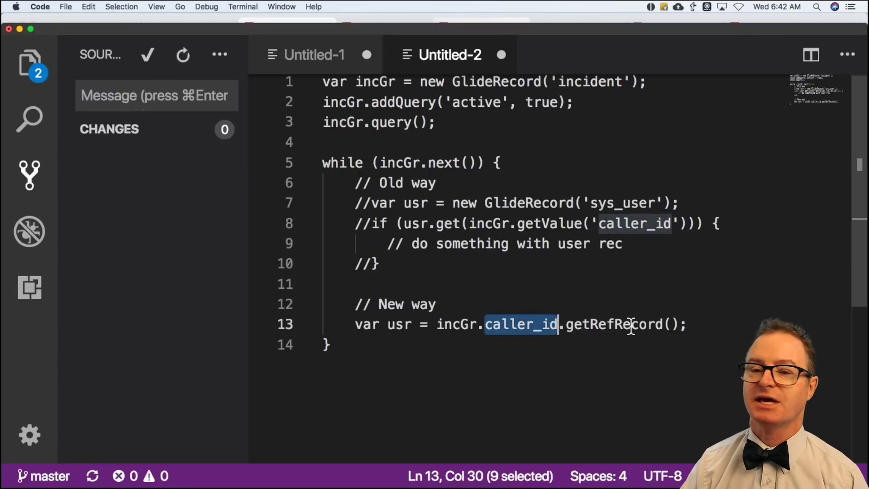
key(super+Tab)
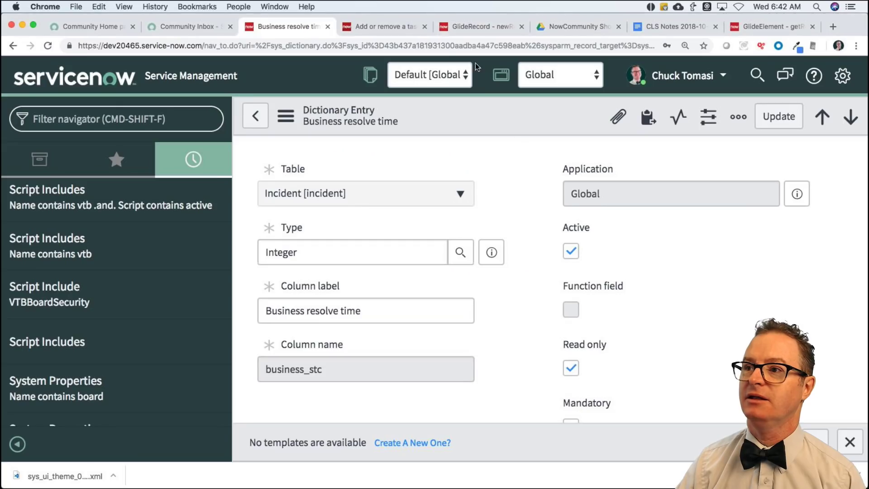
click(478, 27)
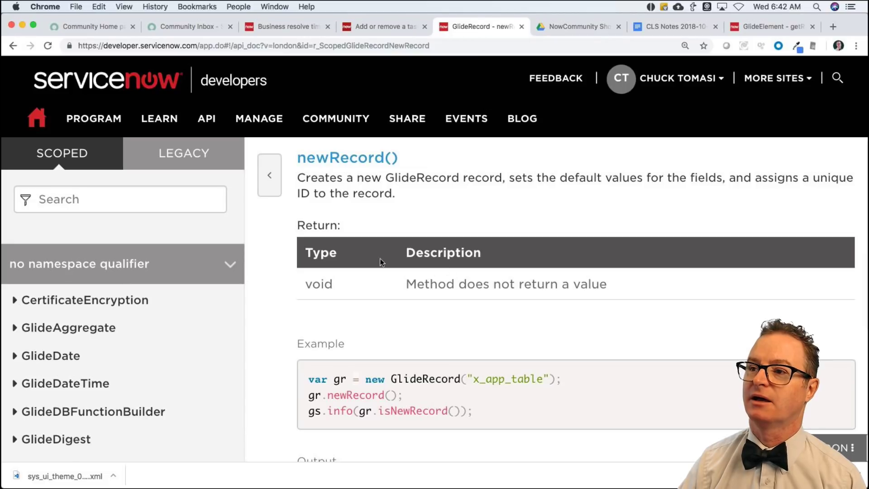
click(64, 199)
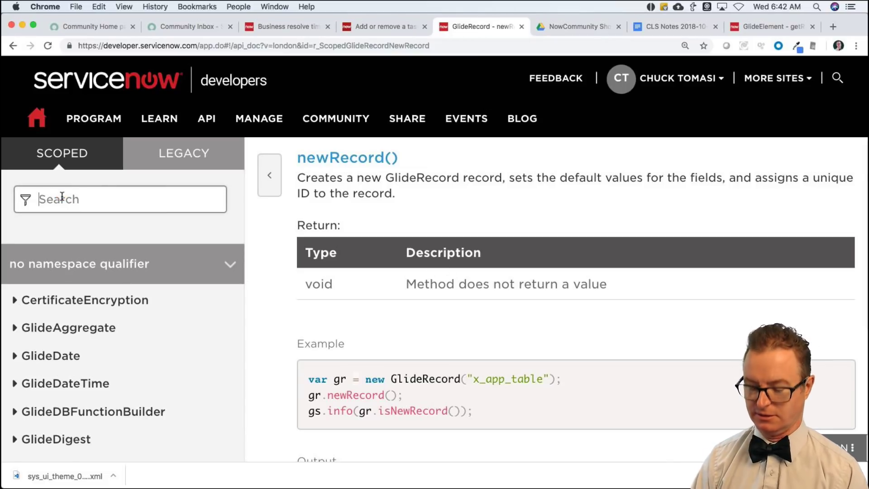
text(getRefer)
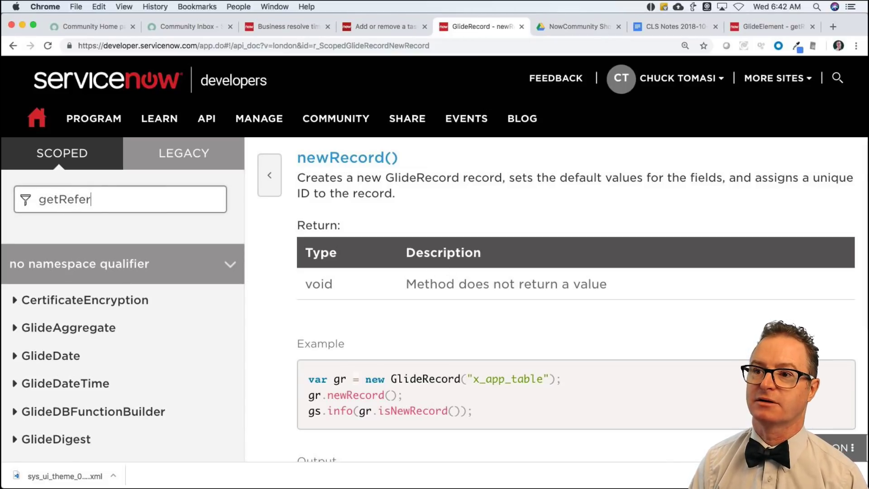
key(BackSpace)
key(BackSpace)
text(Record)
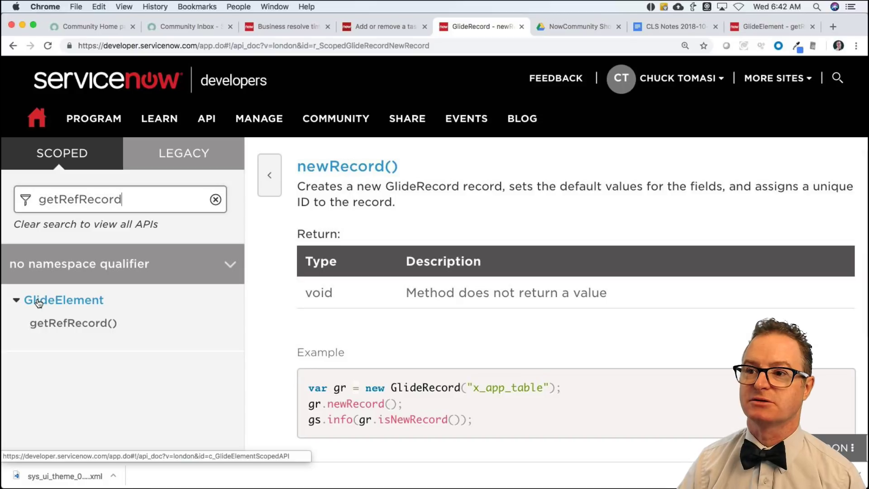
click(72, 324)
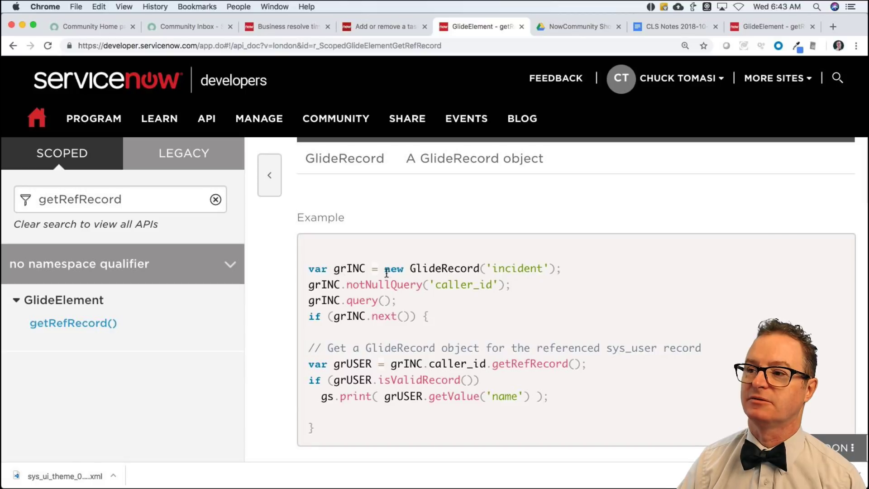
Highlight the example's incident GlideRecord, query/next, getRefRecord and isValidRecord lines.
drag(410, 269, 553, 272)
triple_click(397, 296)
drag(379, 302, 443, 330)
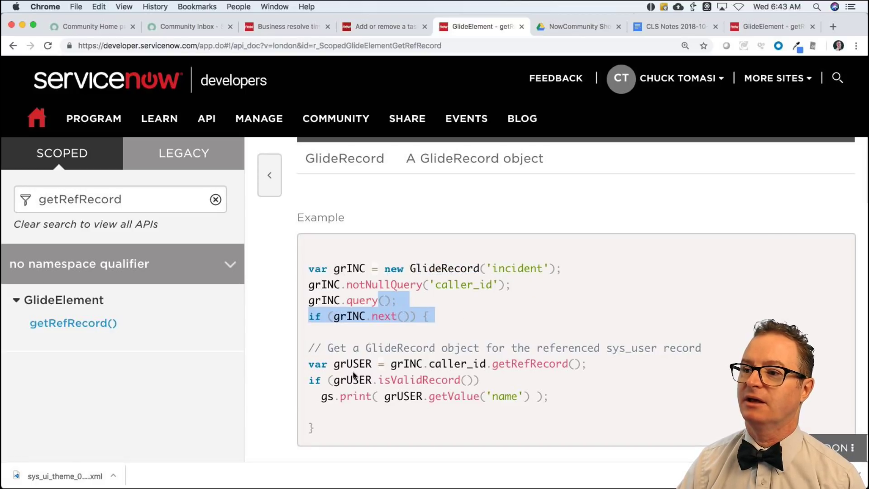
drag(327, 364, 599, 367)
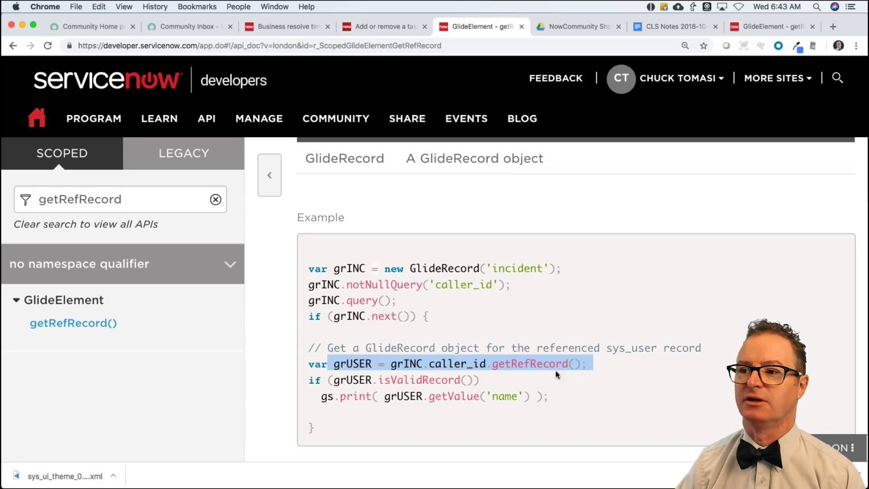
drag(310, 380, 498, 382)
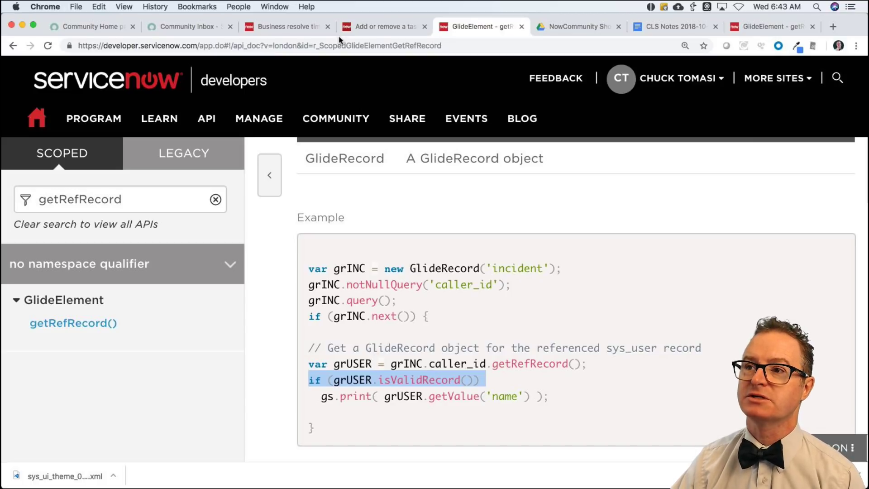
Add an if (usr.isValidRecord()) { block containing '// Do something with user rec'.
key(super+Tab)
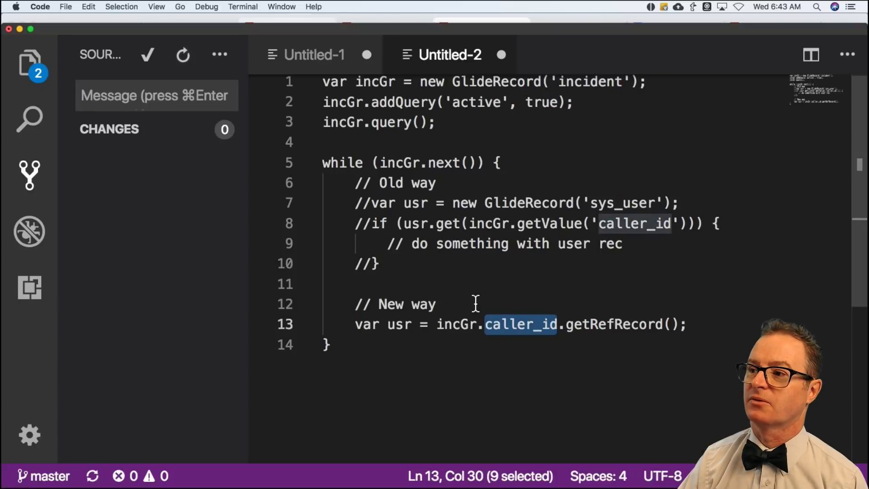
click(686, 325)
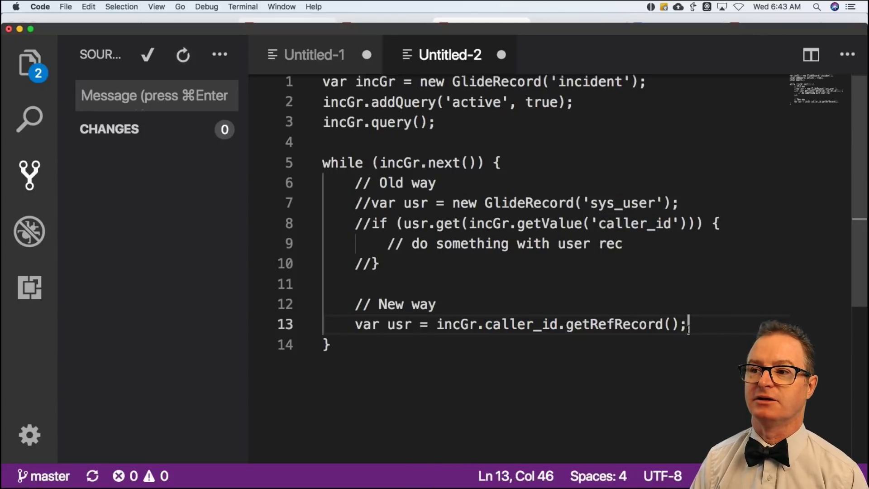
key(Return)
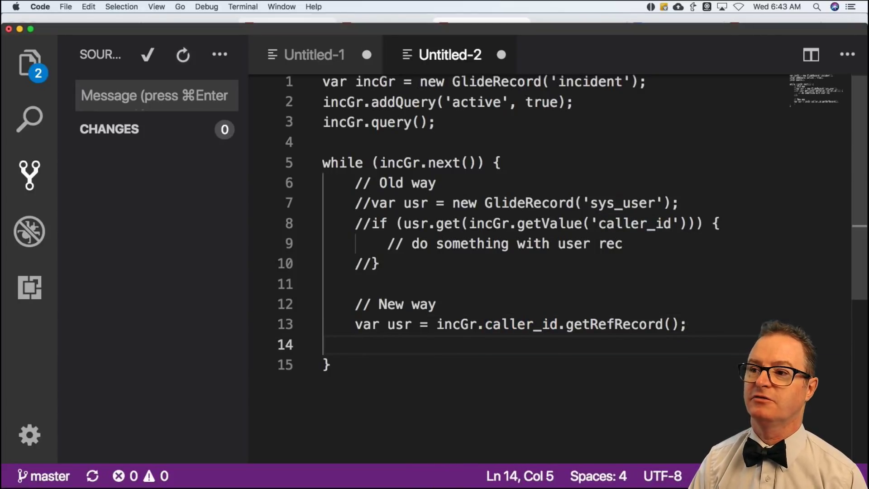
text(if (usr.)
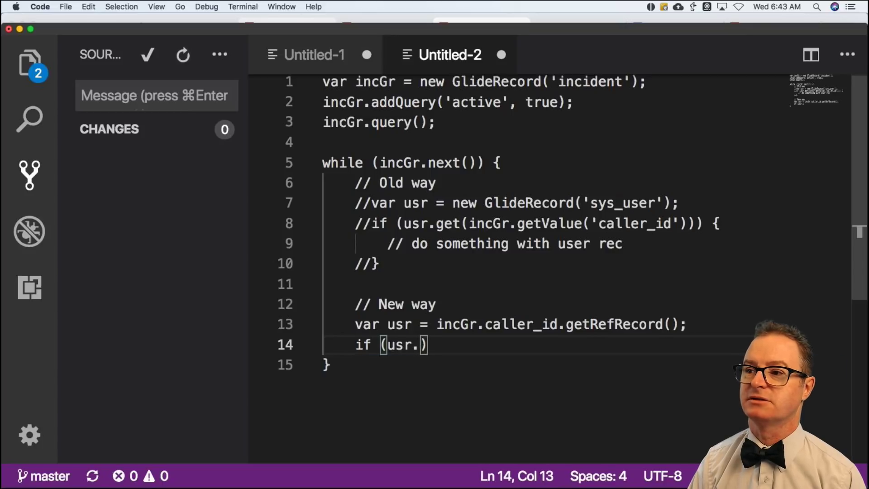
text(isValie)
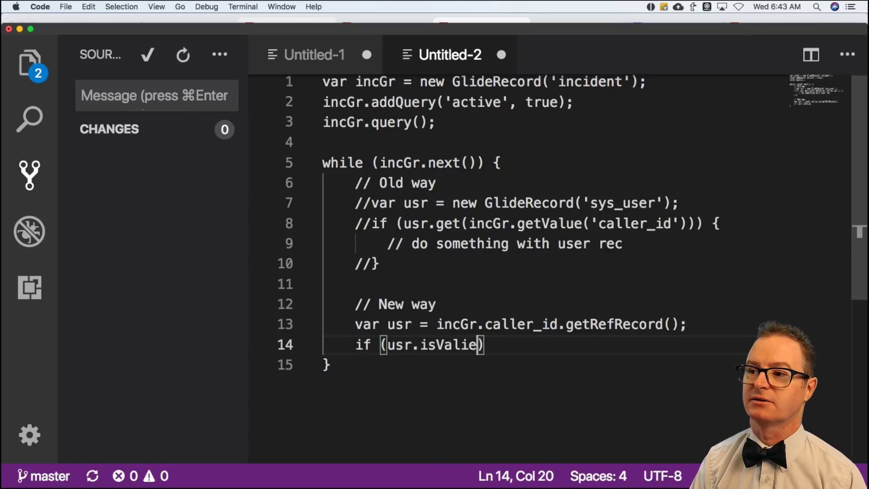
key(BackSpace)
text(dRecord())
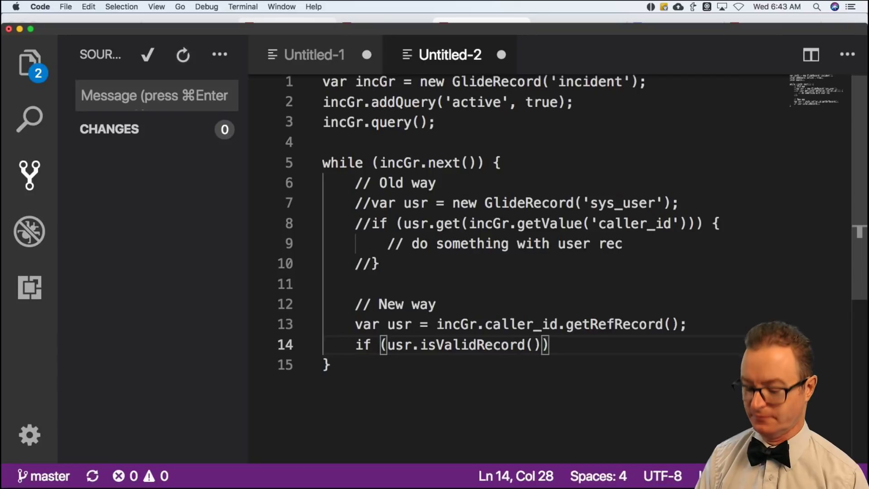
text() {)
key(Return)
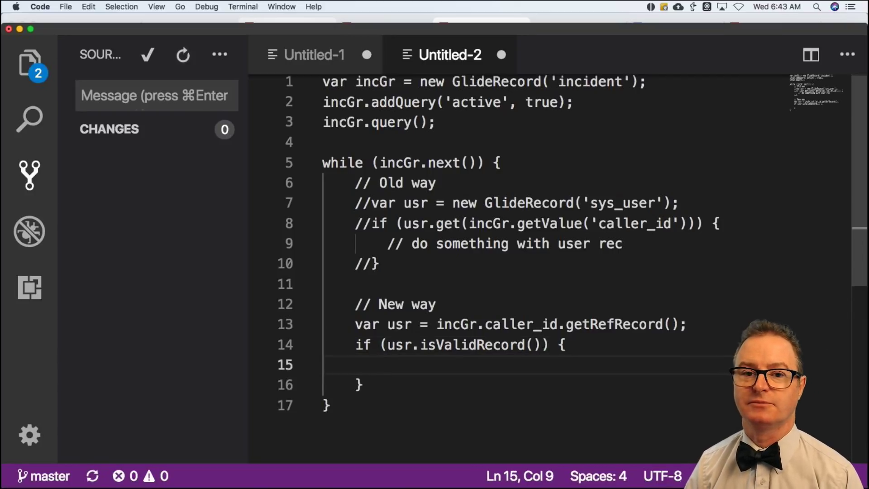
text(// )
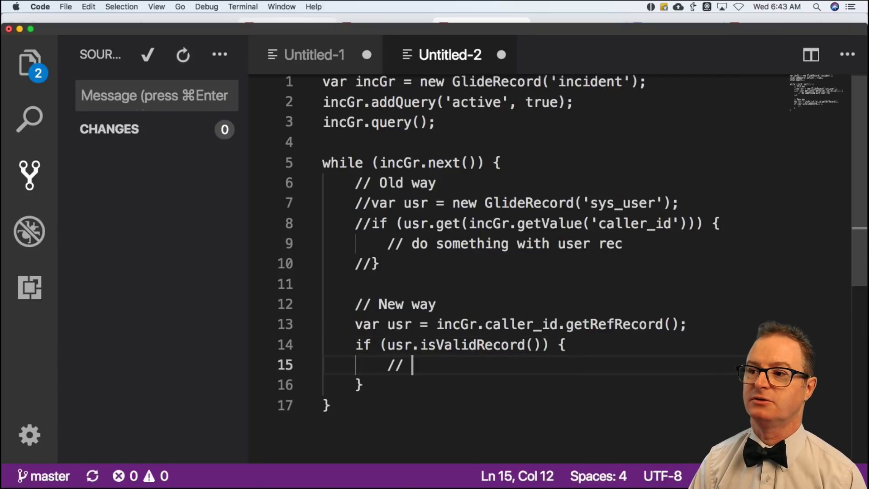
text(Do something with user rec)
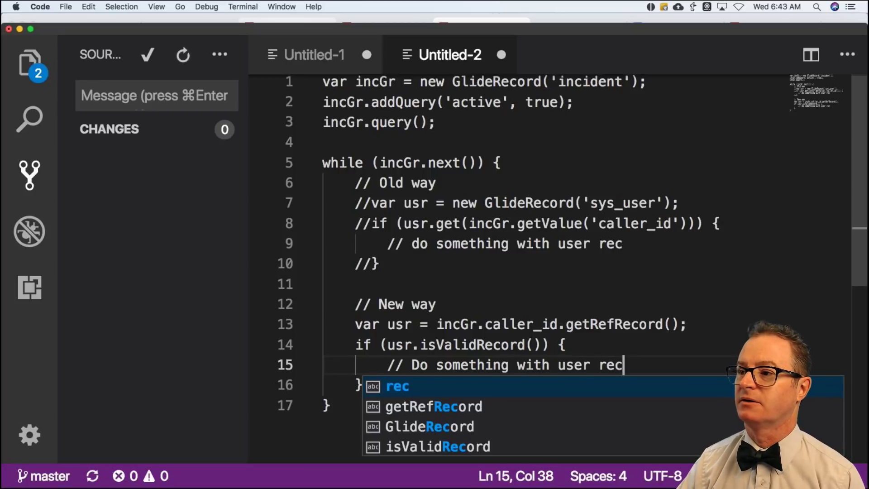
Add a comment above the check explaining it confirms a good read of caller_id.
click(696, 321)
key(Return)
text(/)
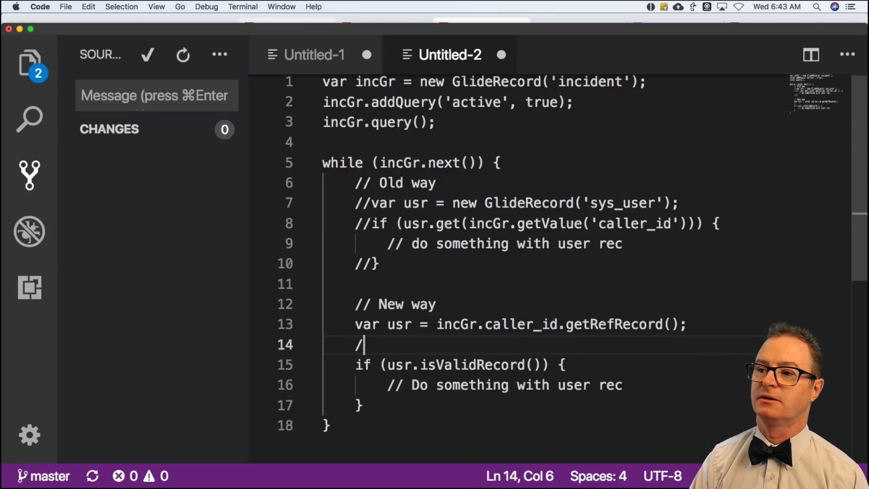
text(/ Check to make su)
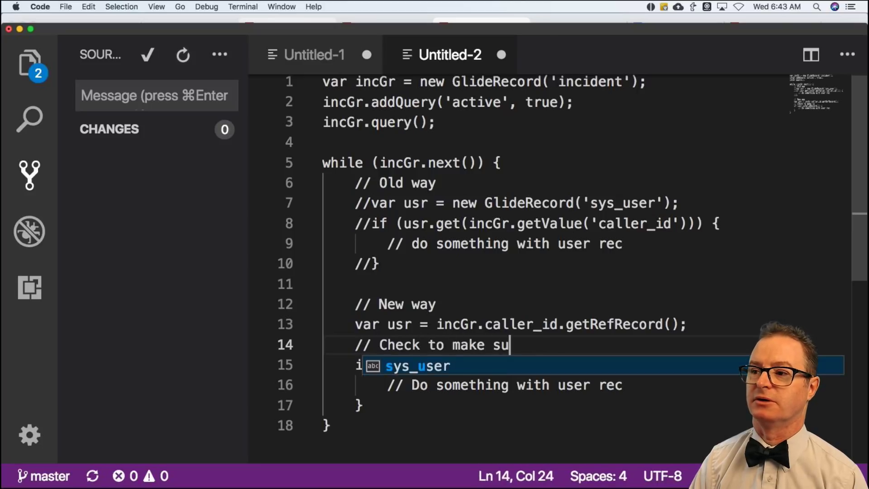
text(re it was a good read)
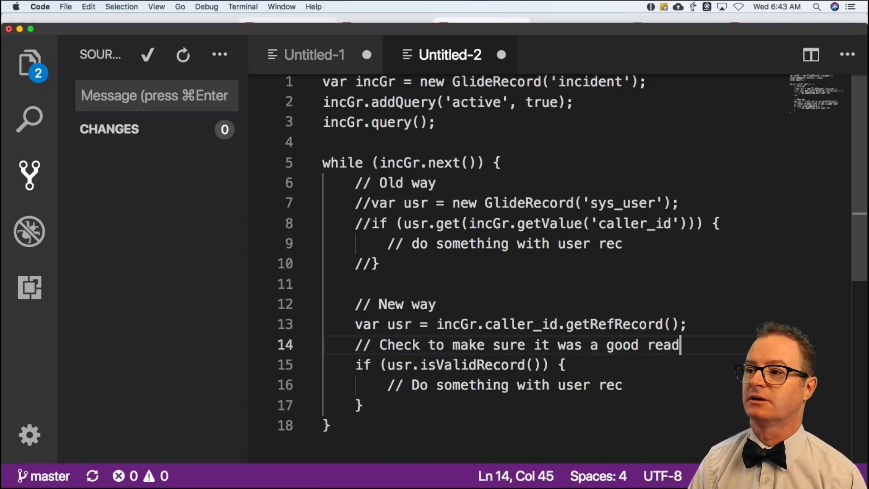
text( (i.e. cal)
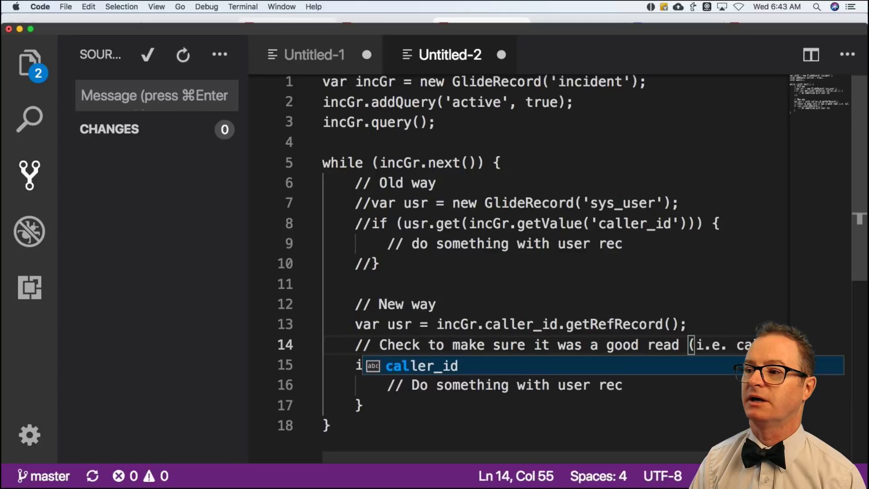
text(ler_id wasn't em)
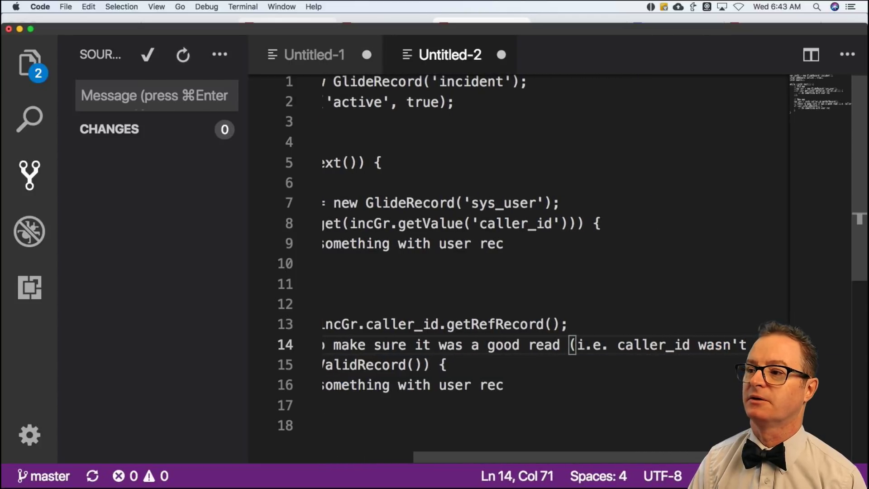
text(ll)
scroll(683, 315, left, 5)
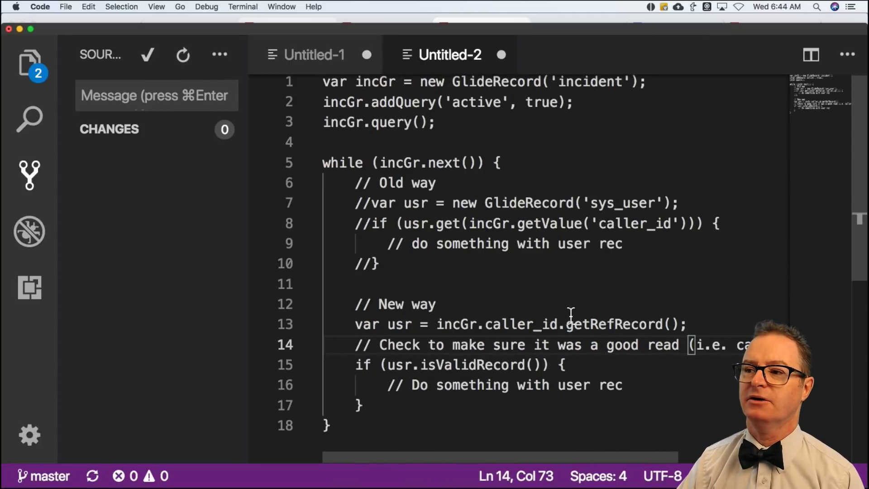
drag(485, 324, 566, 325)
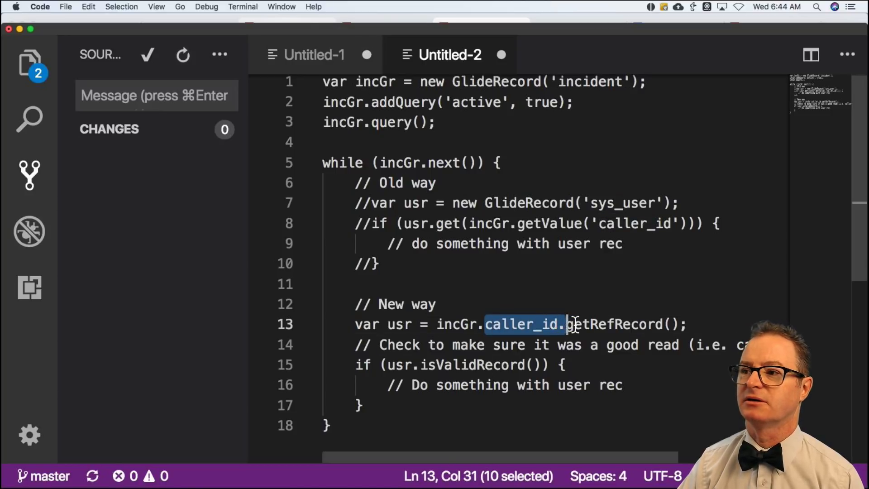
click(569, 324)
click(508, 301)
key(super+a)
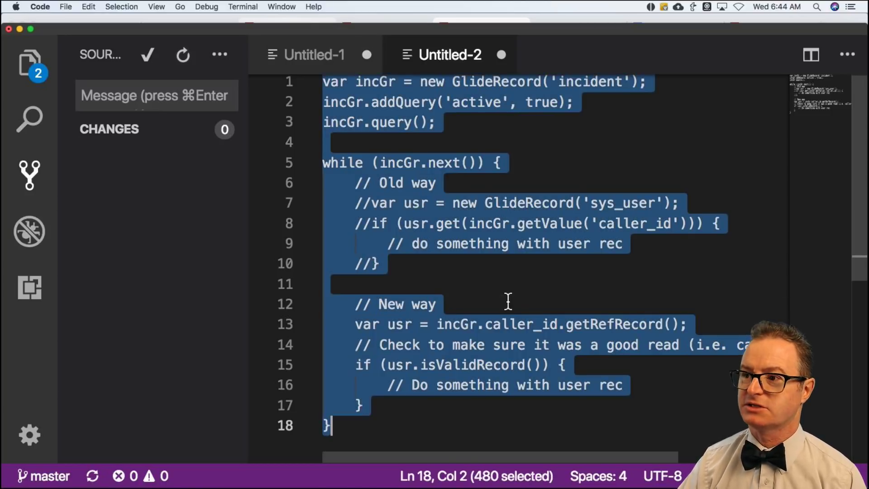
Log the caller with gs.info(usr.getDisplayValue()); inside the if and select the whole script.
click(643, 383)
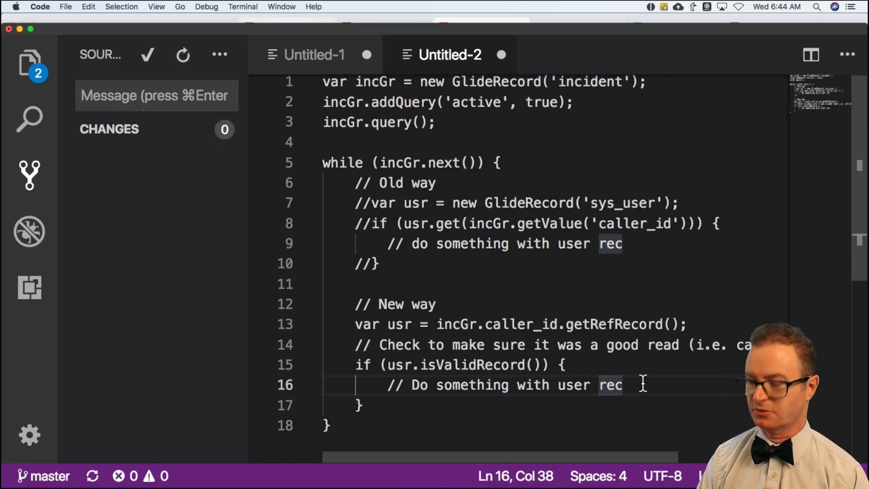
key(Return)
text(gs.inf)
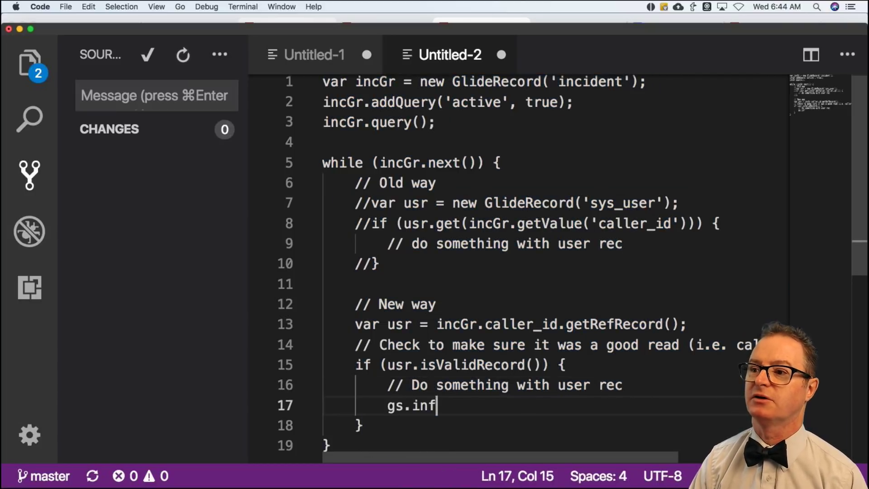
text(o(usr.getDisp)
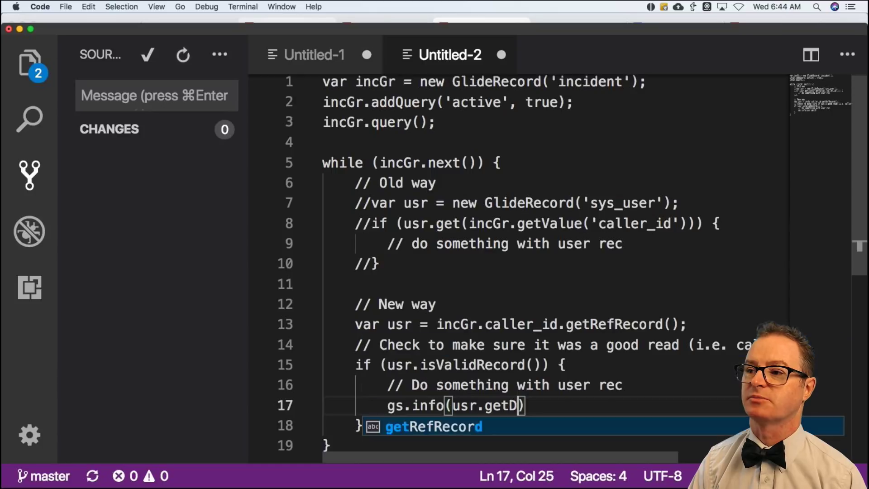
text(layValue())
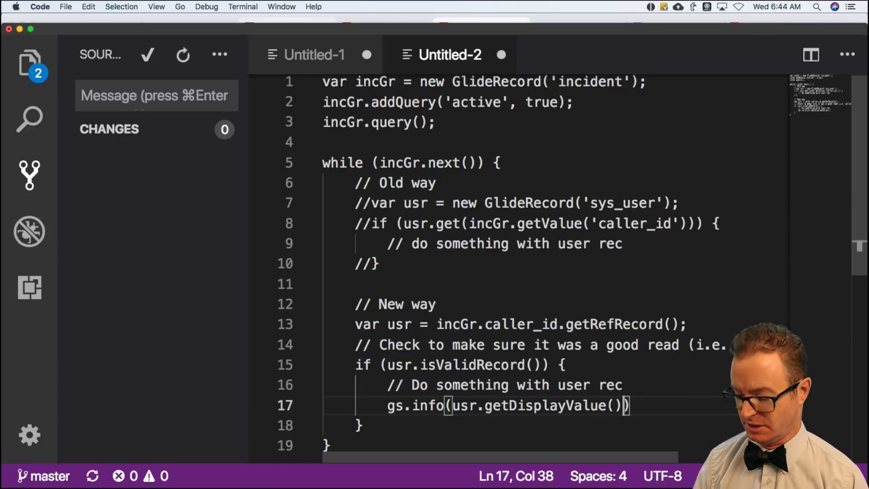
text();)
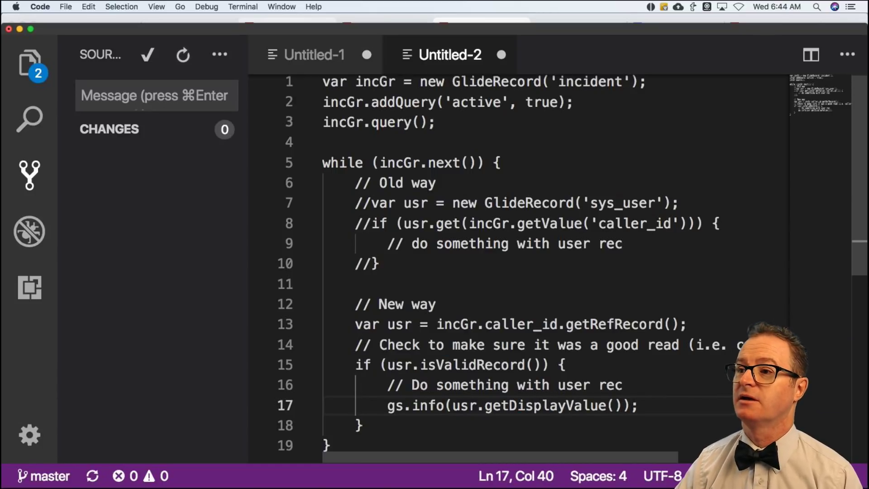
scroll(651, 374, down, 2)
scroll(603, 353, up, 2)
key(super+a)
key(super+c)
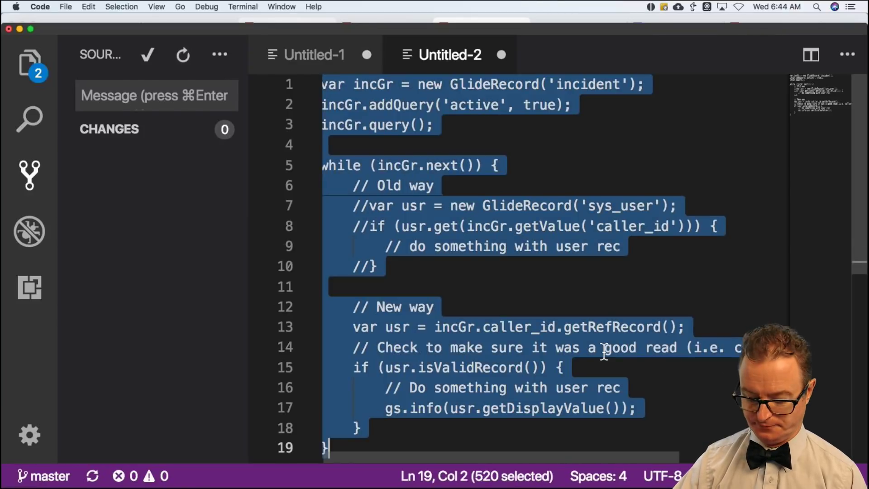
Paste the script into Scripts - Background, run it, and review the logged caller names.
key(super+Tab)
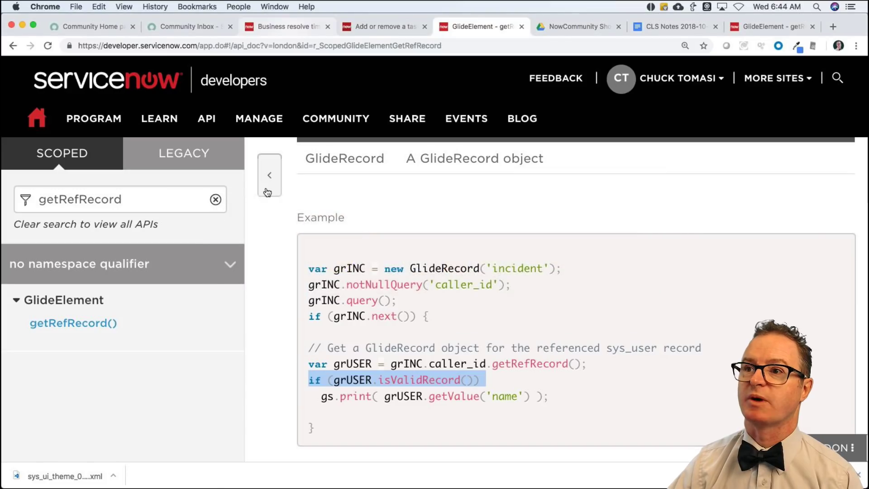
click(267, 26)
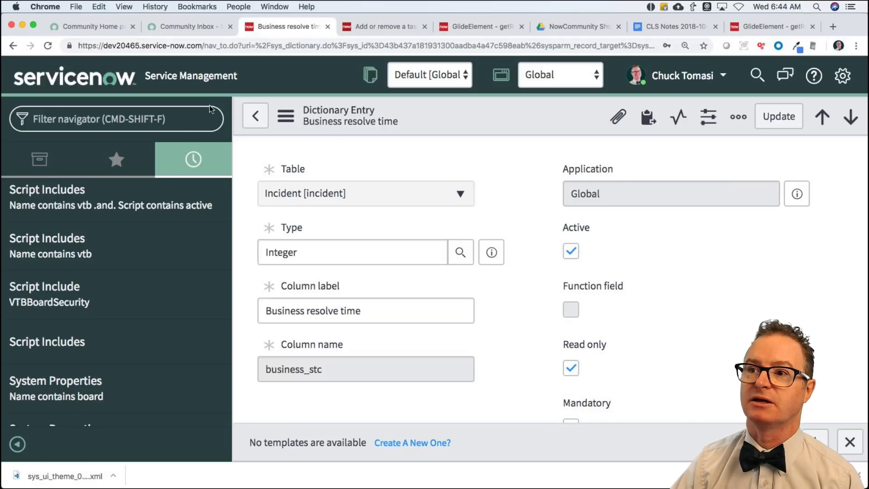
click(117, 162)
click(82, 226)
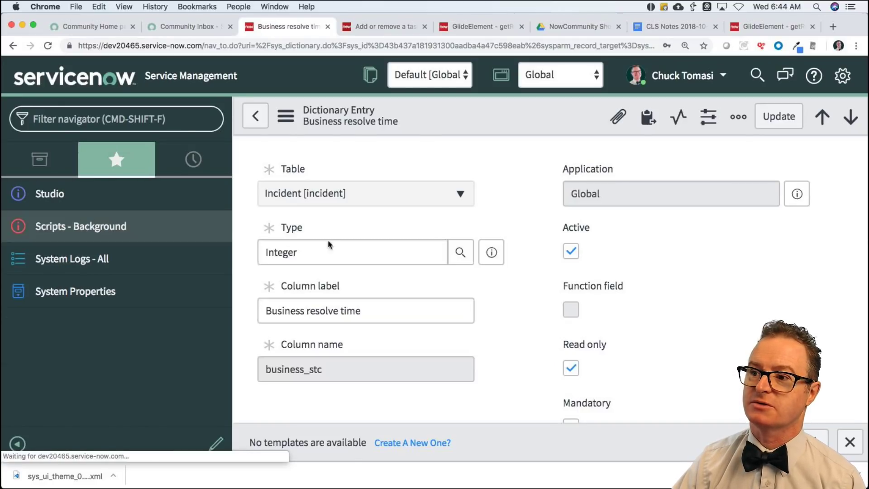
key(super+v)
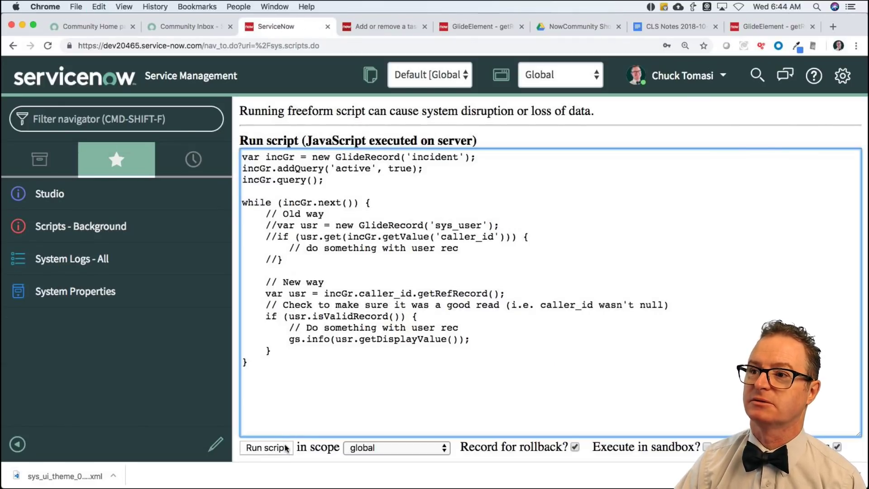
click(266, 447)
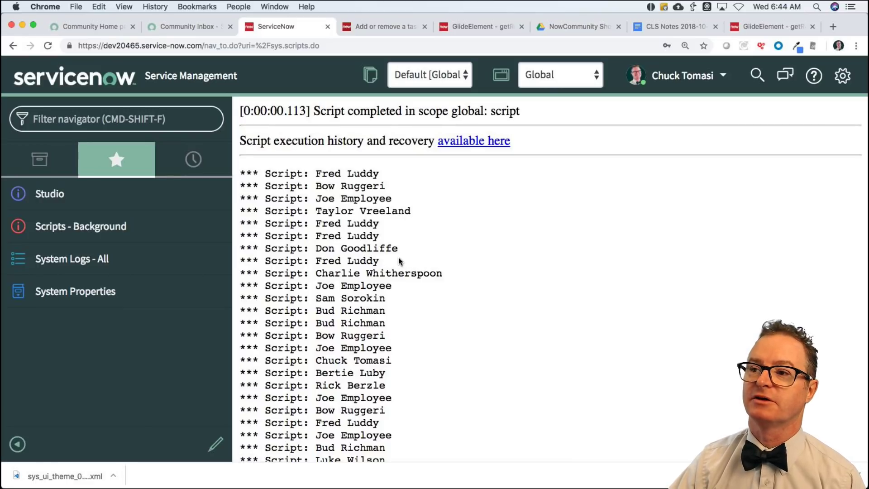
drag(316, 174, 388, 175)
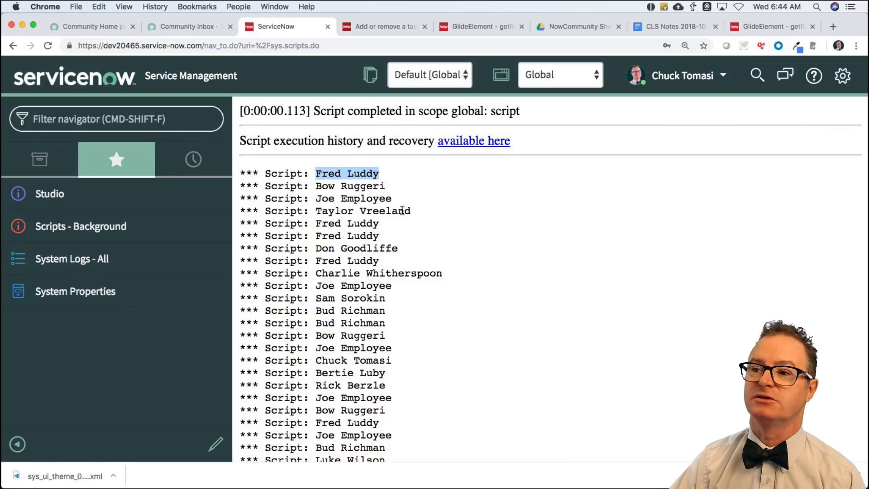
scroll(406, 223, down, 5)
scroll(406, 223, up, 5)
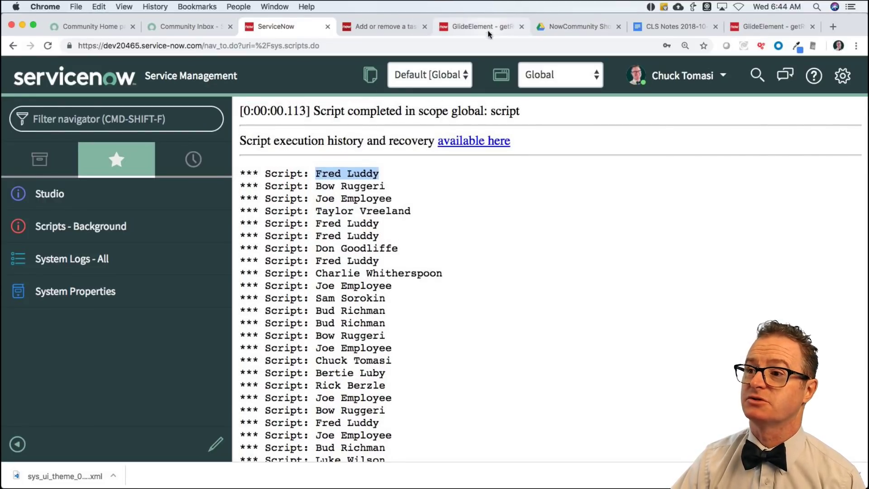
key(super+Tab)
Prefix the gs.info caller name with incGr.getValue('number') + ' ' + and select the script.
click(430, 326)
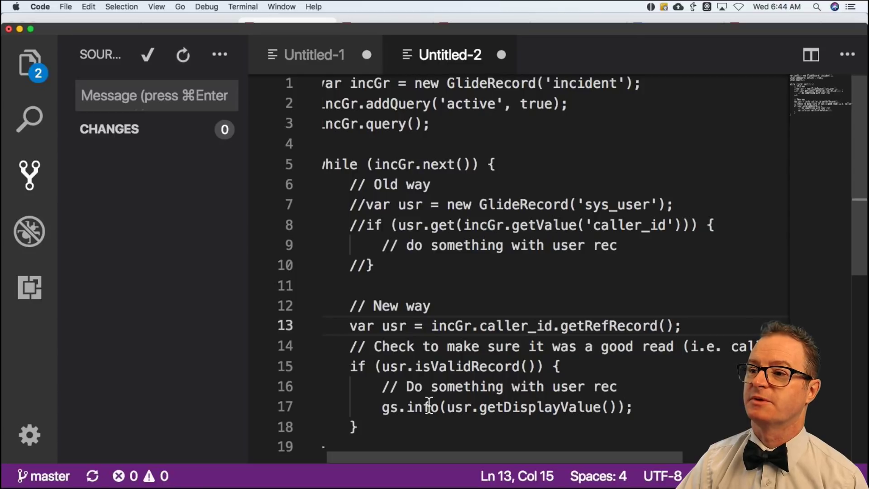
click(445, 407)
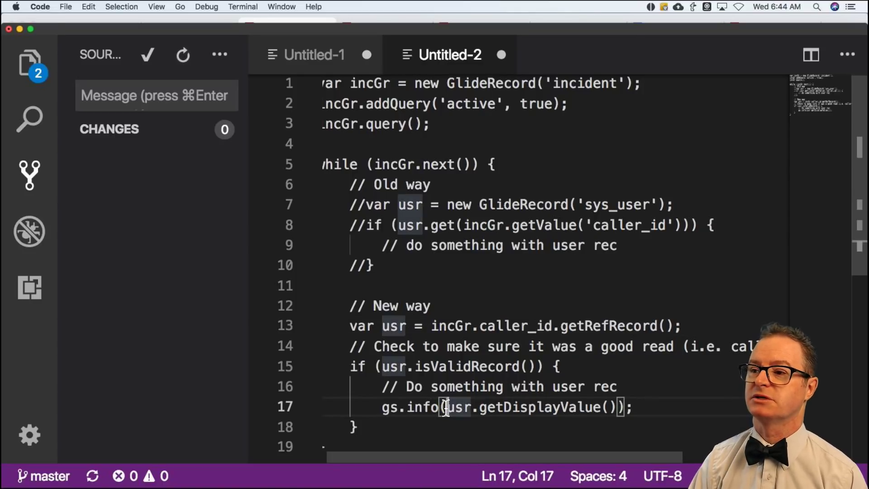
text(incGr.)
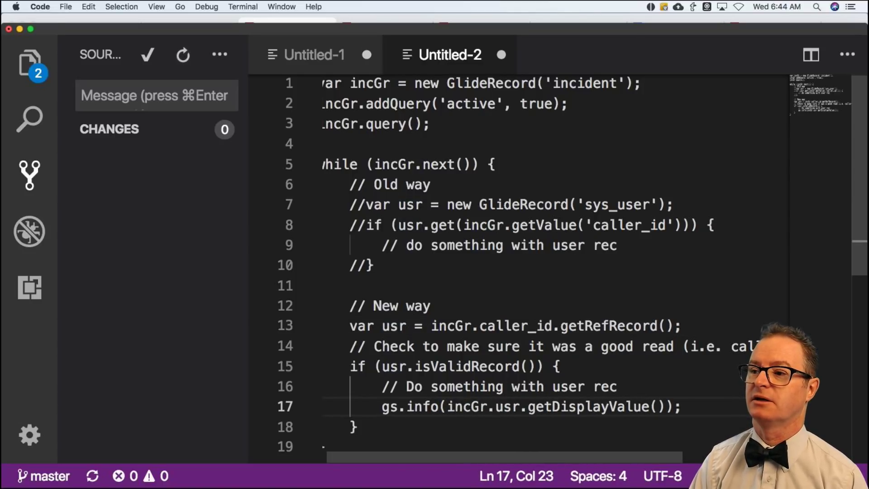
text(ge)
key(BackSpace)
key(BackSpace)
text(getValue)
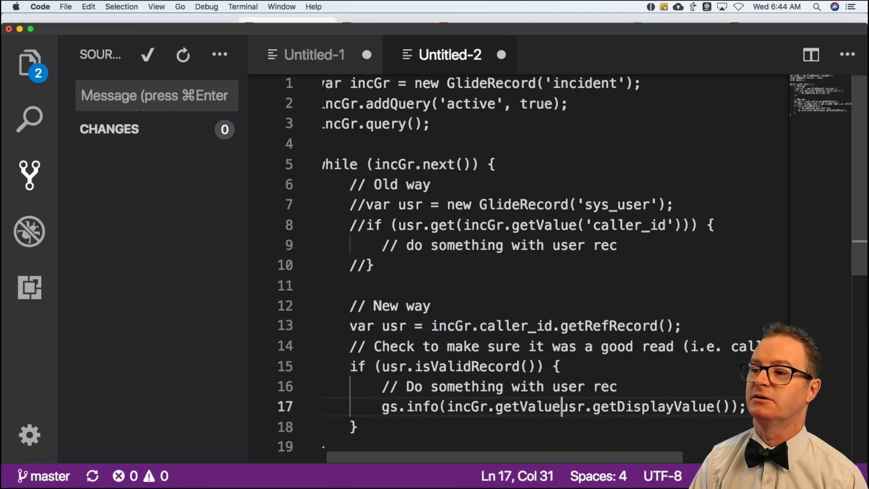
text(('number')
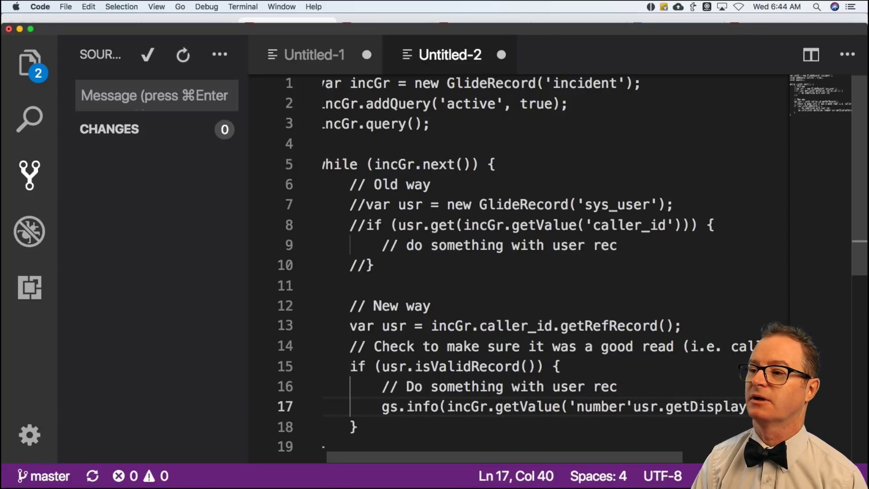
text() ,)
key(BackSpace)
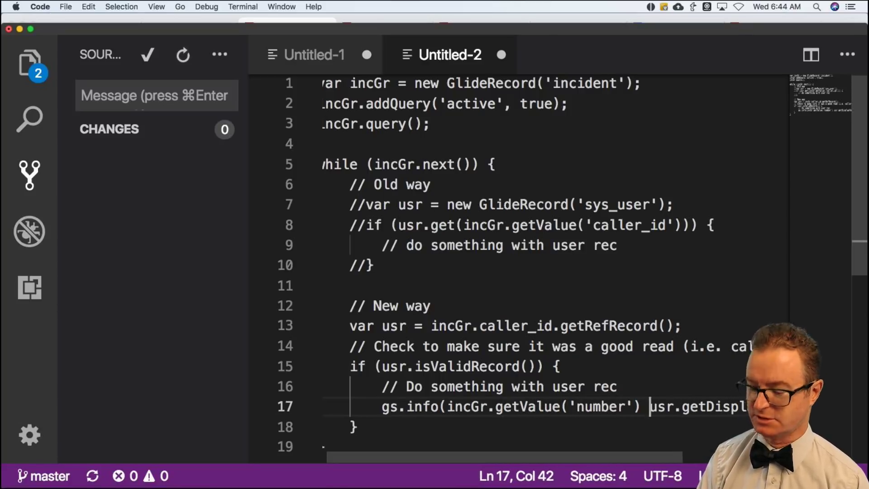
text(+)
key(BackSpace)
text(+ )
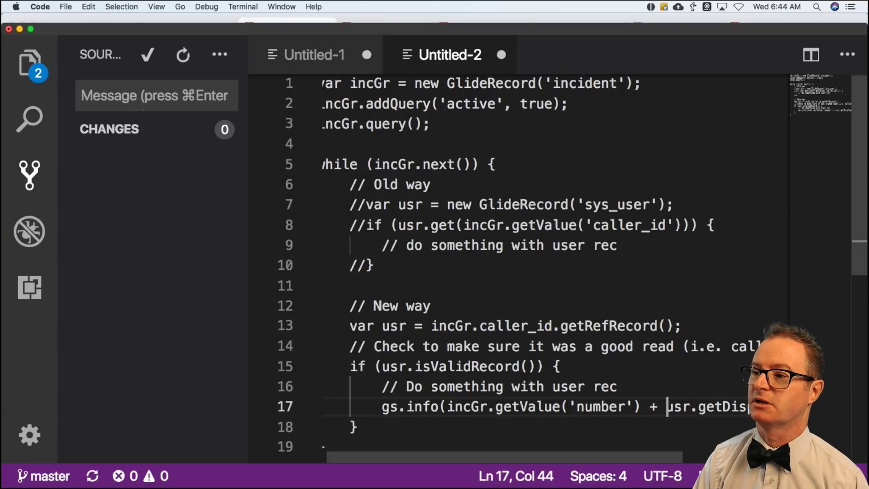
text(' ' +)
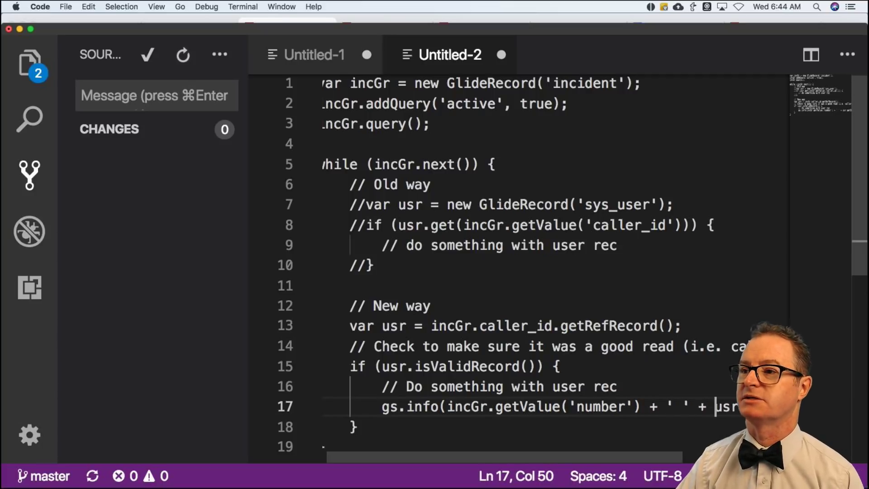
key(super+a)
key(super+c)
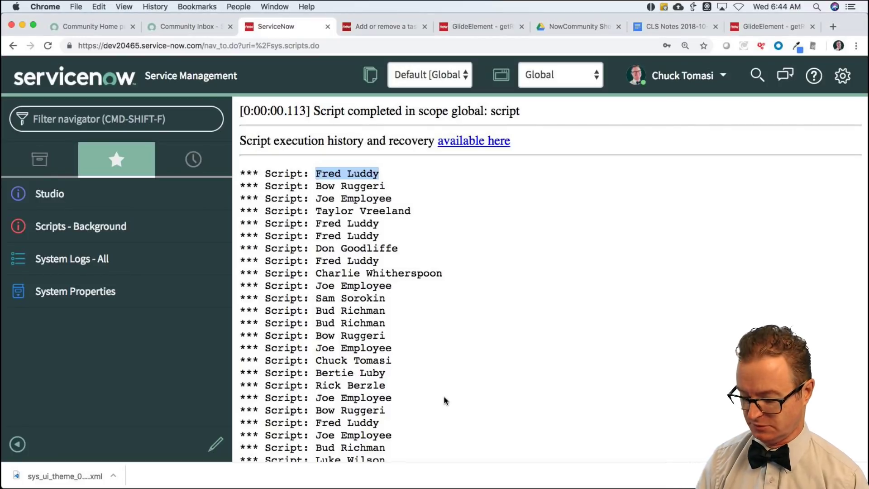
Replace the Run script code with the updated version, run it, and scroll through the number-and-caller output.
key(super+Left)
key(super+a)
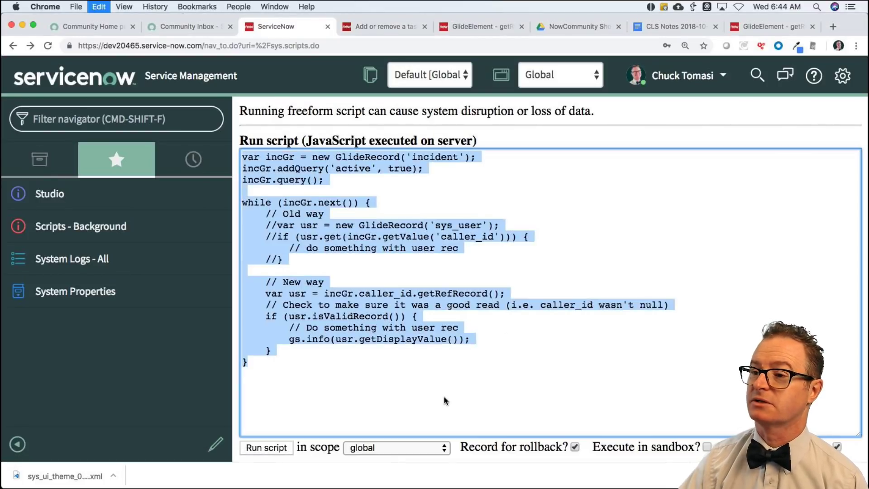
key(super+v)
click(275, 450)
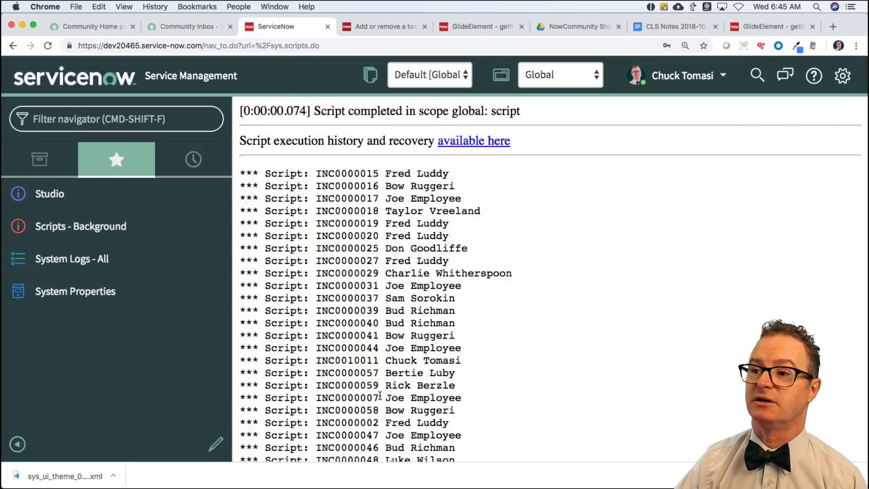
scroll(394, 389, down, 1)
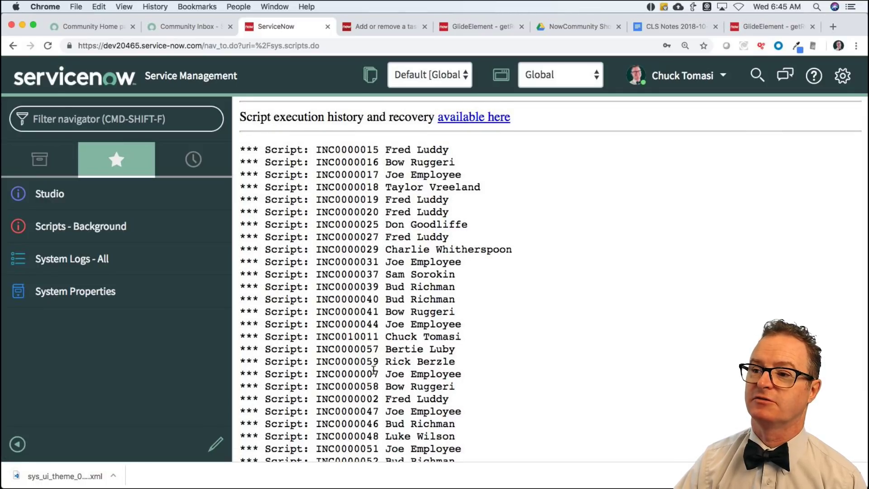
scroll(380, 402, down, 4)
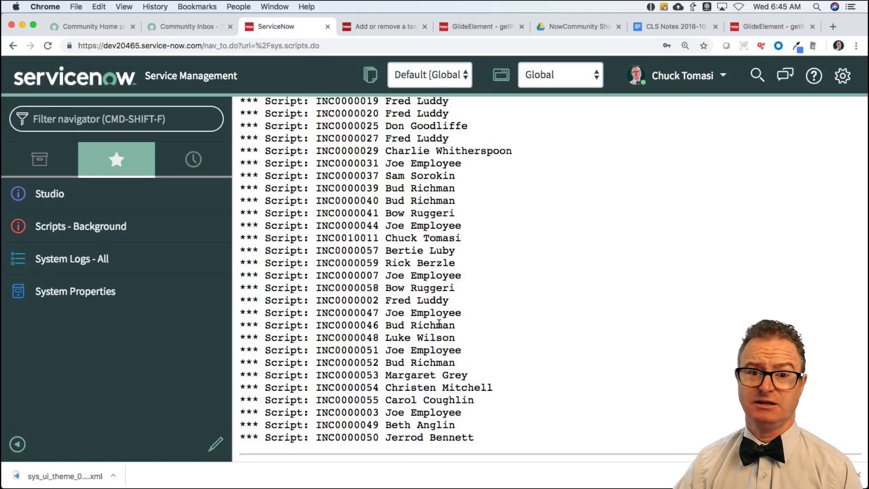
scroll(439, 323, up, 2)
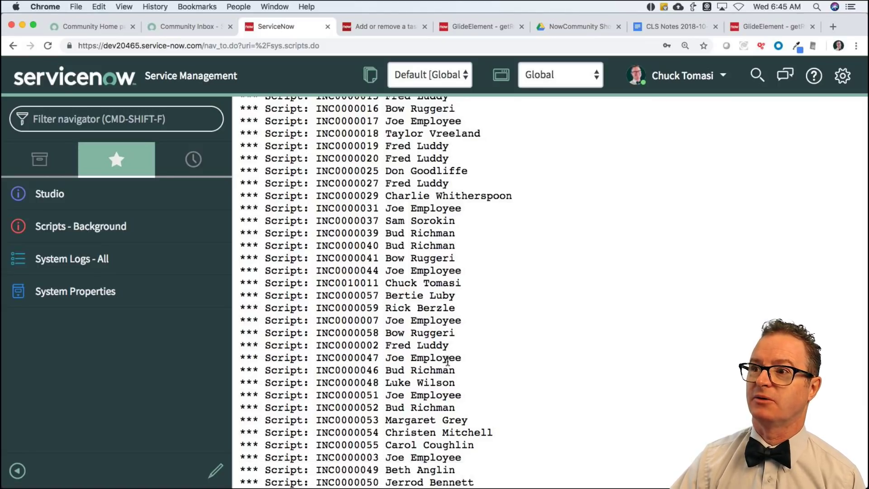
scroll(419, 291, up, 3)
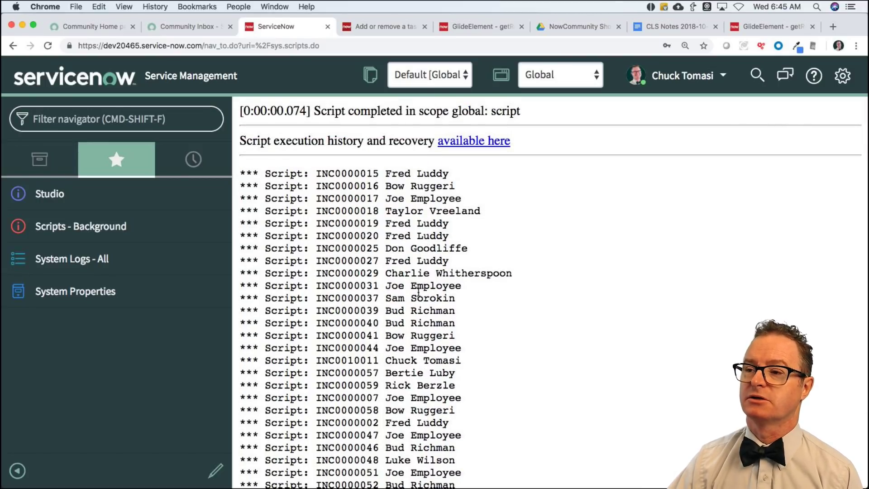
key(super+Tab)
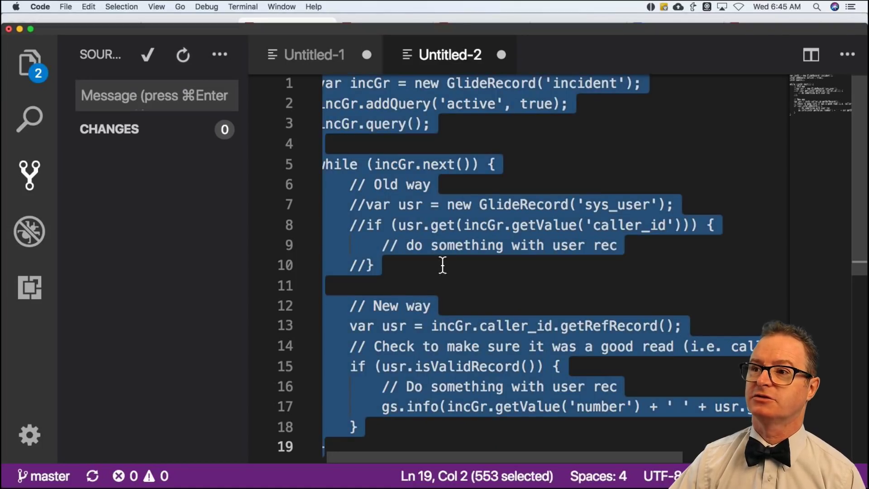
Save the script as getRefRecordExample.js in a new 2018-10-31 folder under sn-community-live-stream.
key(super+s)
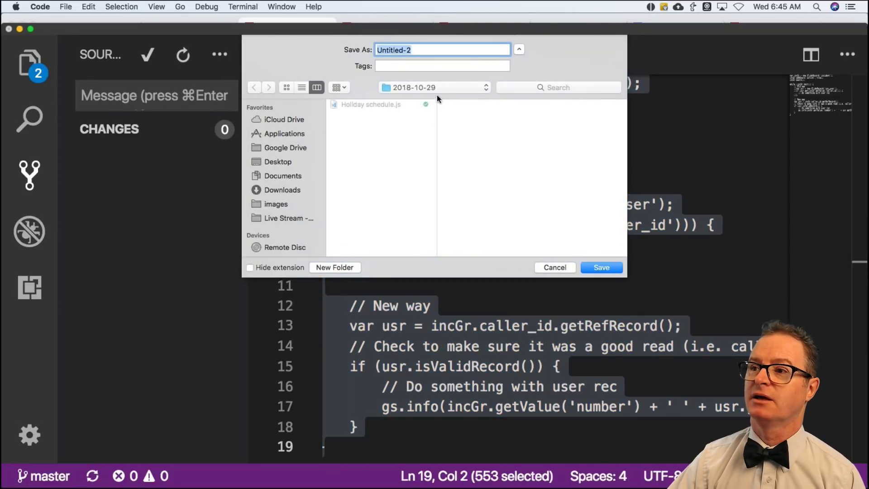
click(437, 88)
click(435, 99)
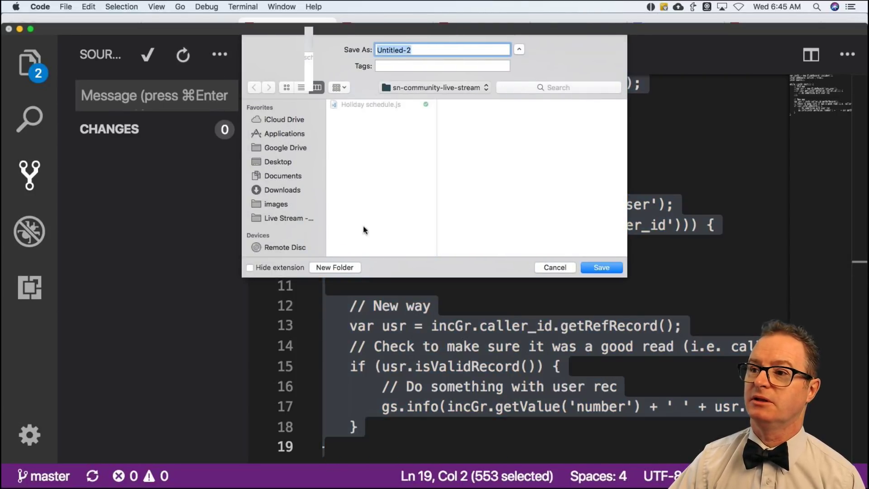
click(350, 268)
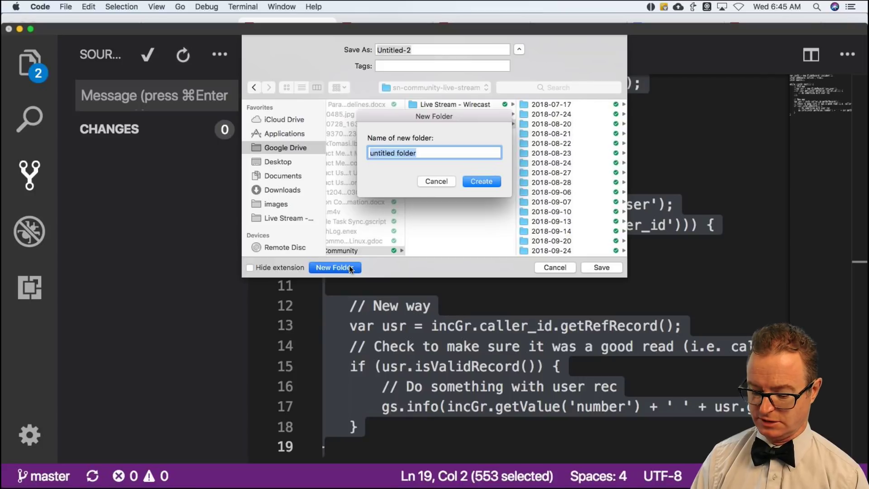
text(2018-10-31)
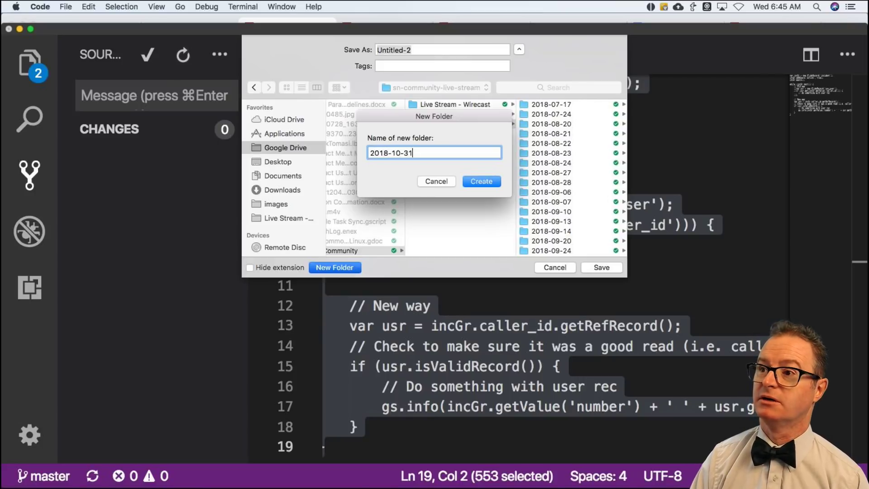
key(Return)
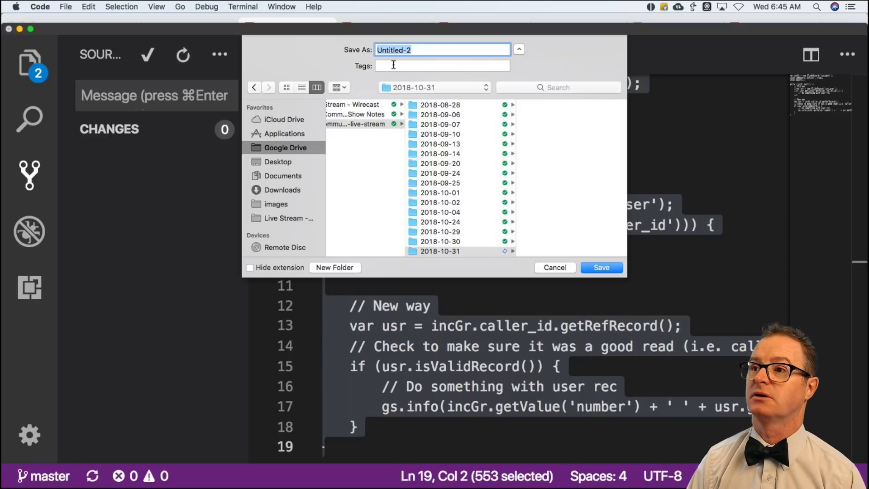
text(getRefR)
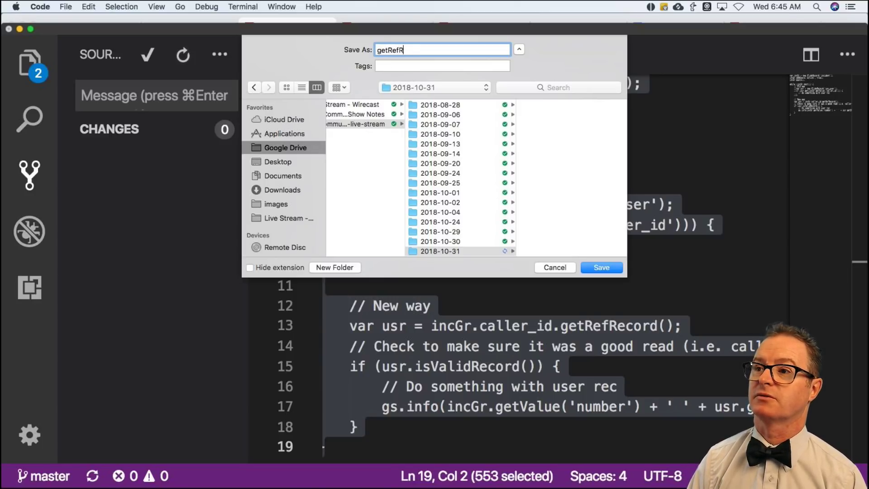
text(xample.js)
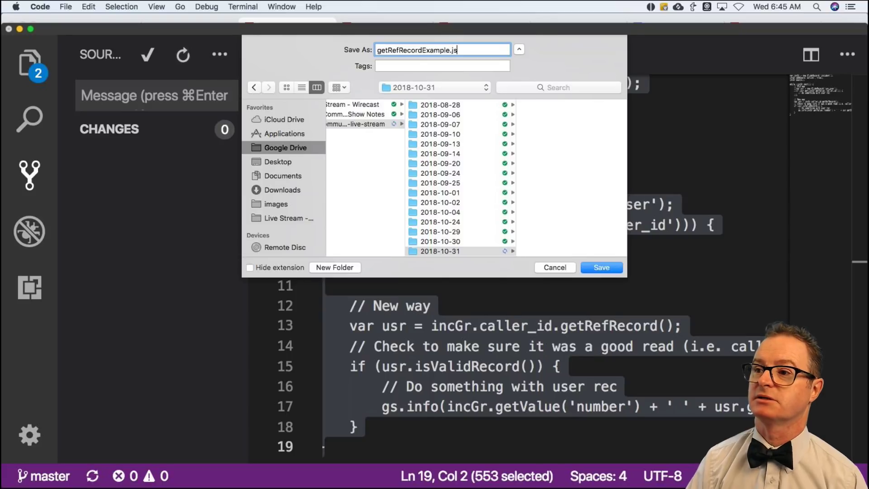
key(Return)
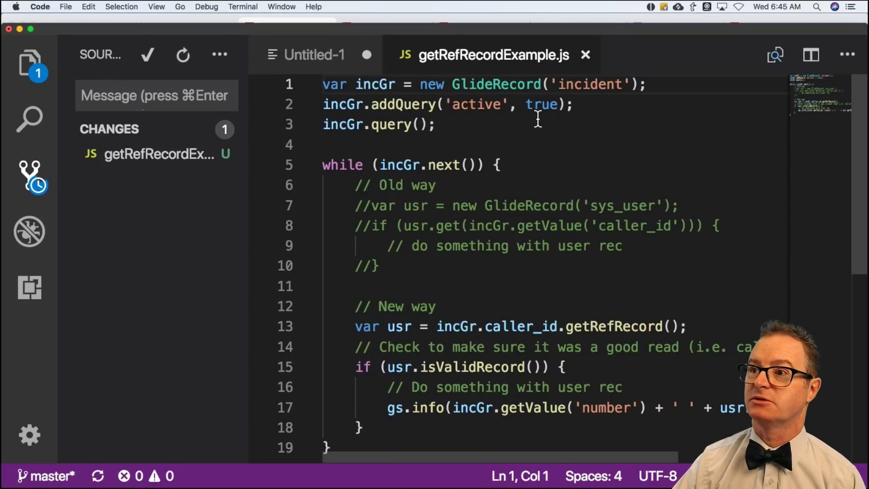
key(super+Tab)
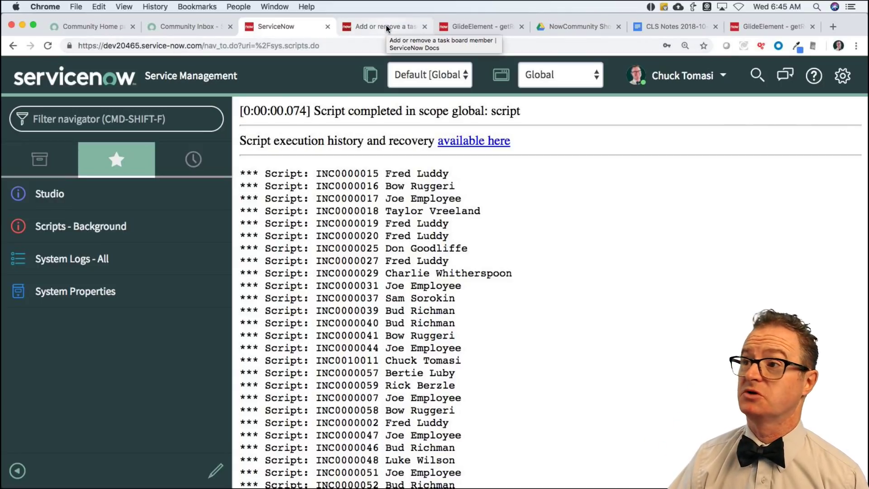
From the CLS Notes links, open the community question 'Why gs.eventQueueScheduled not work?' in a new tab.
click(670, 26)
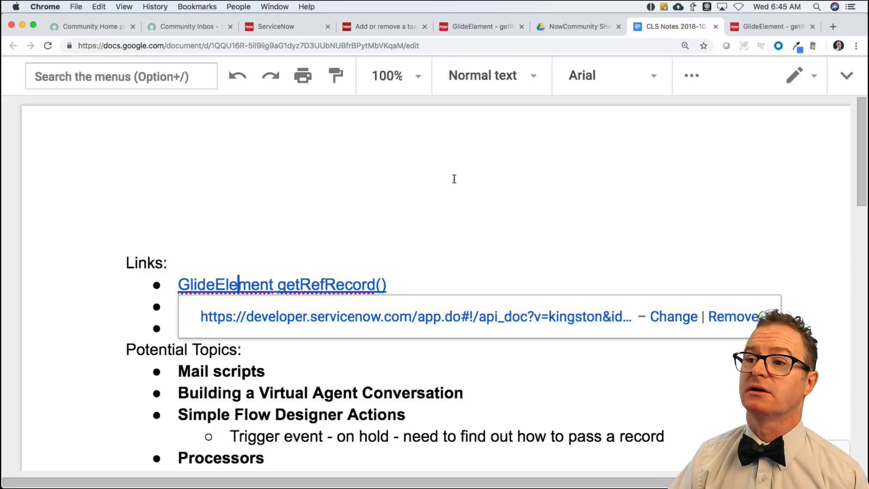
click(156, 285)
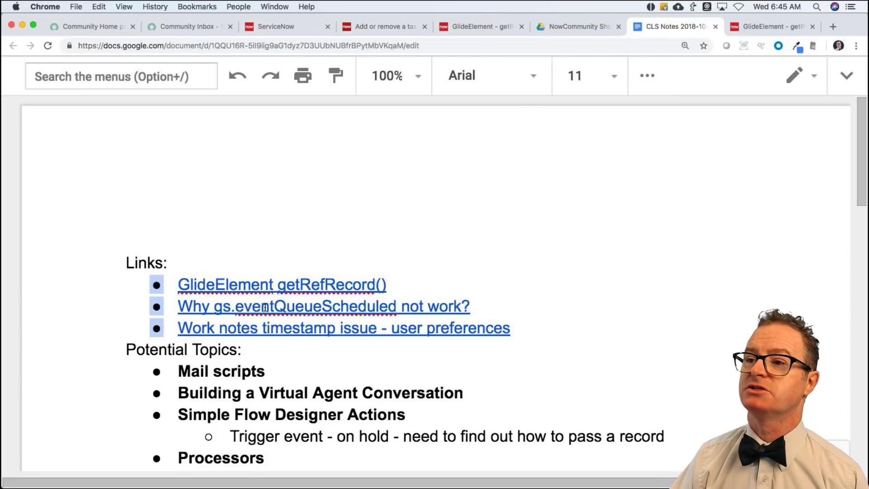
click(303, 307)
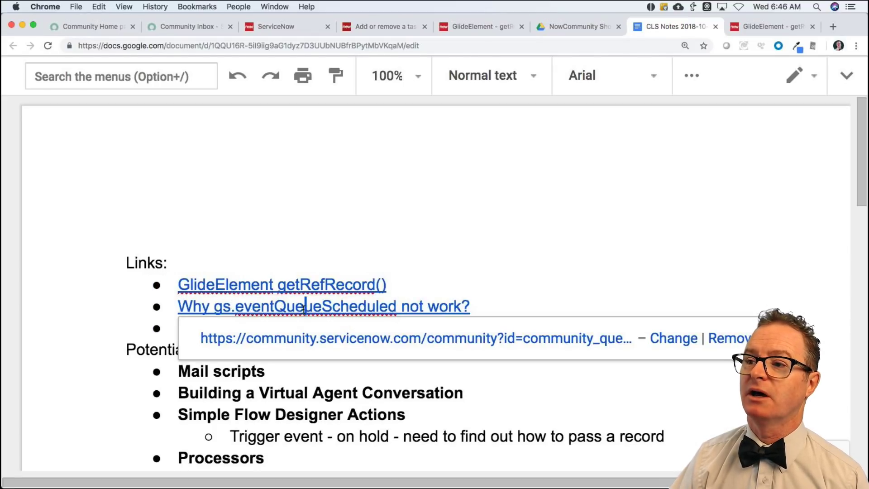
click(352, 342)
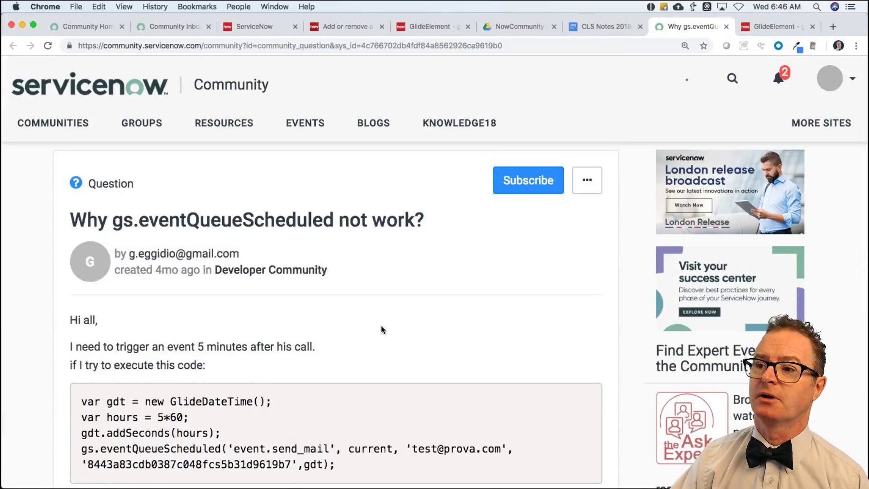
scroll(381, 325, down, 5)
scroll(381, 325, up, 3)
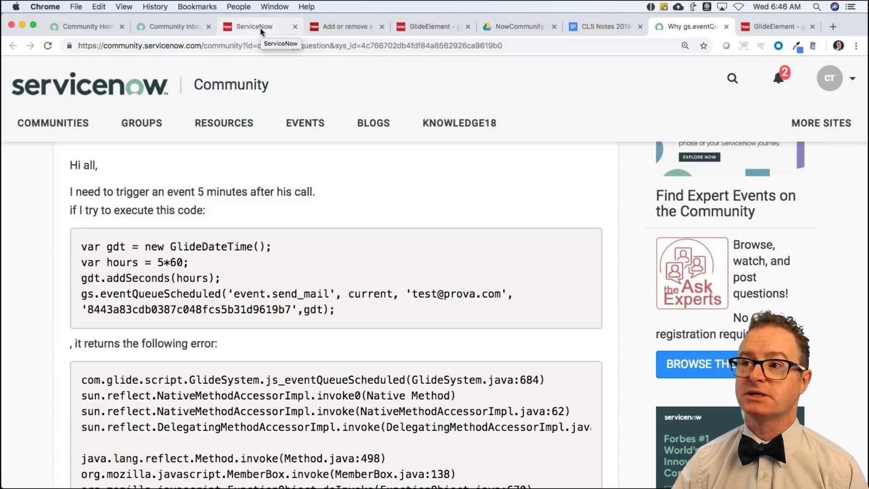
Open the Event Log, filter out glide.heartbeat events, and select the incident.updated event name.
click(262, 28)
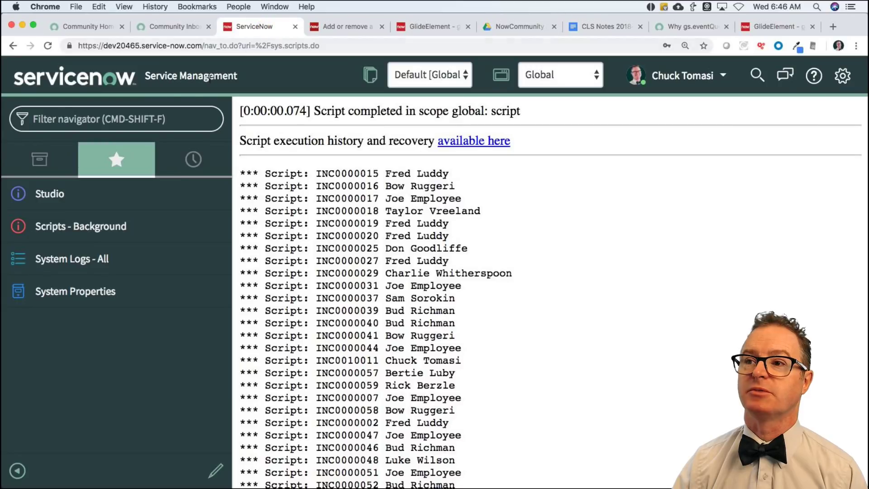
click(142, 127)
text(eve)
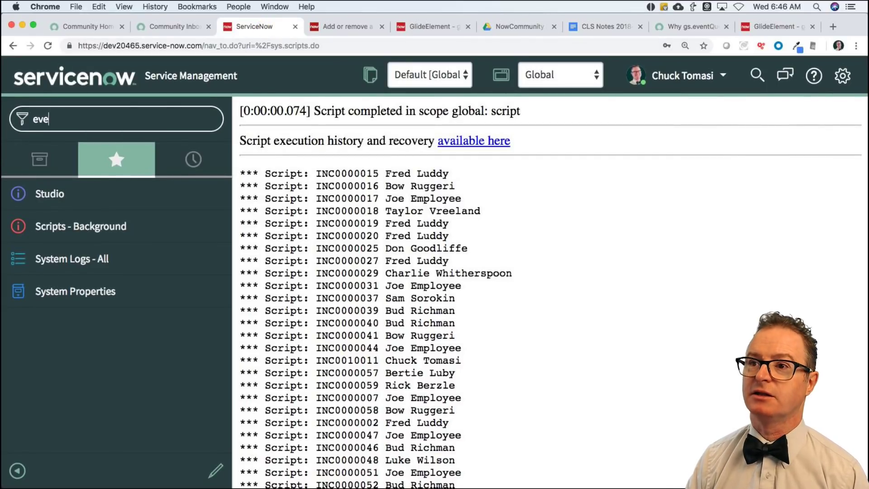
text(nt l)
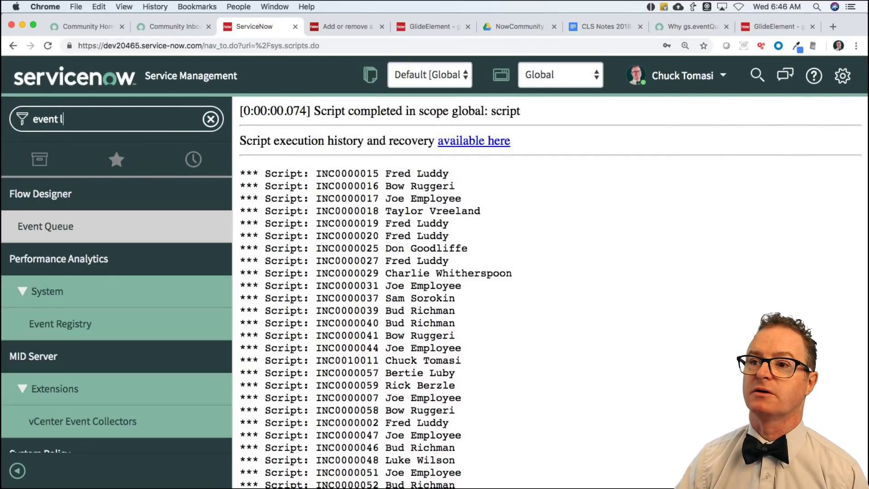
click(48, 256)
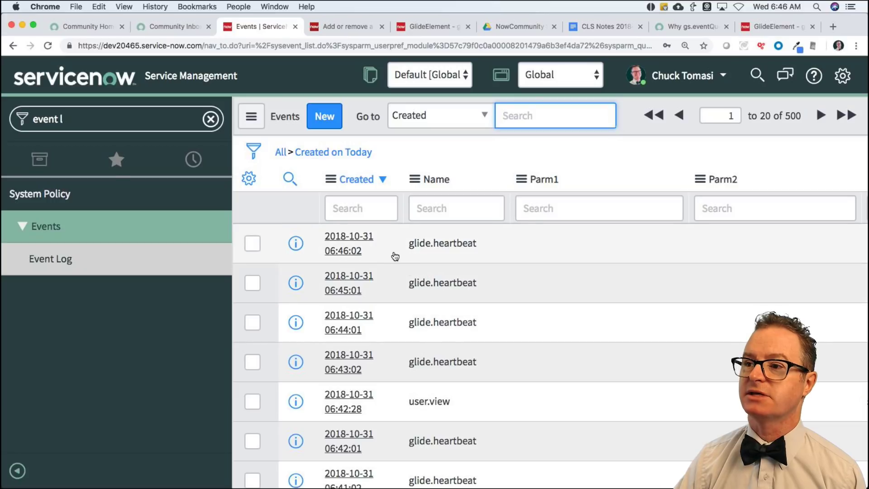
right_click(421, 244)
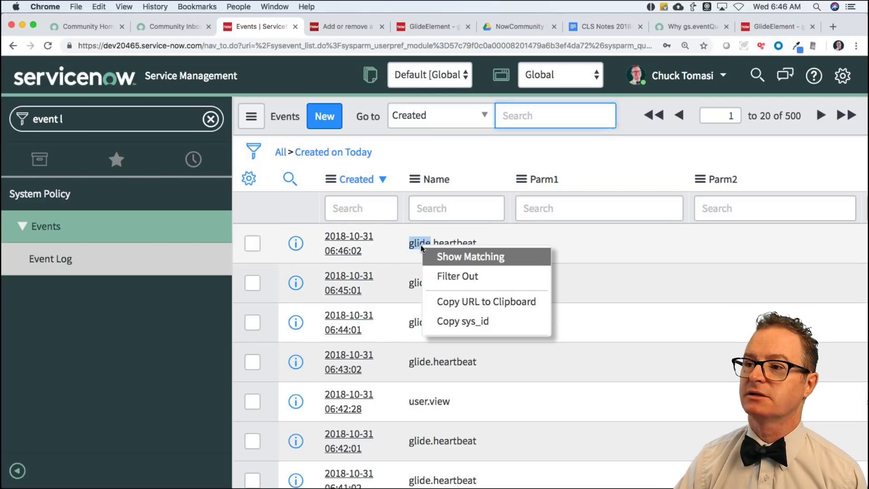
click(459, 275)
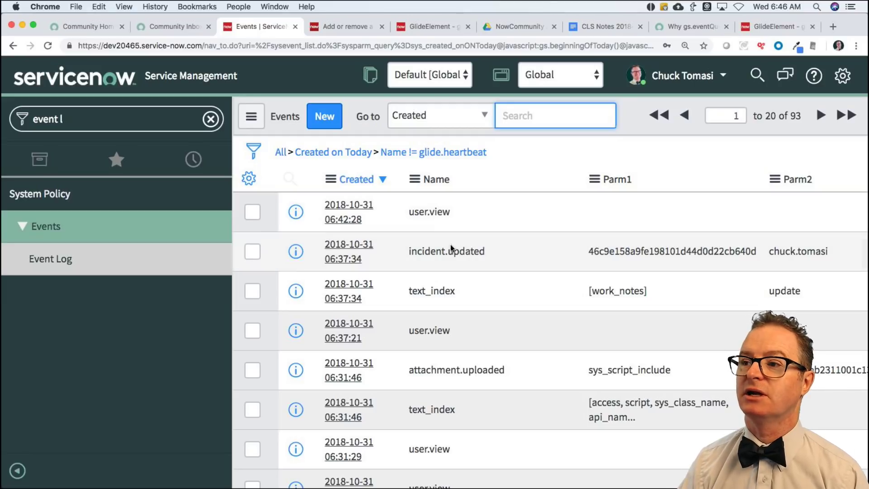
double_click(411, 253)
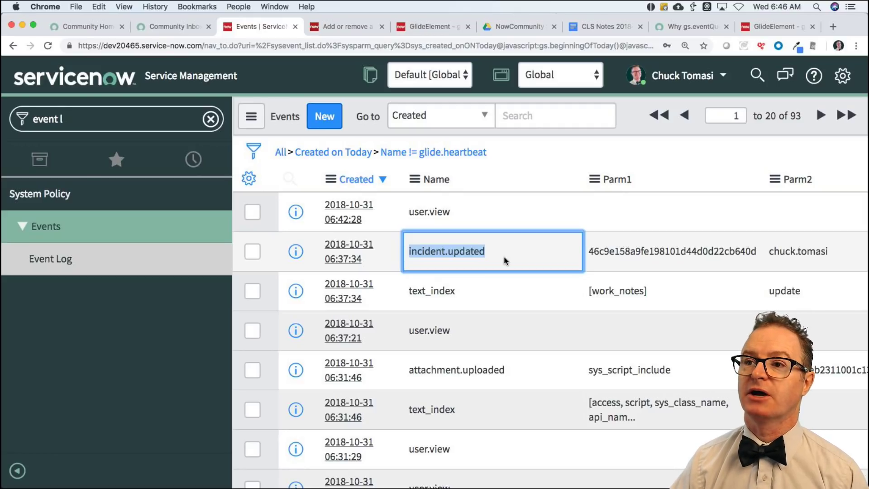
Search the navigator for 'event re' to locate the Event Registry module.
click(72, 121)
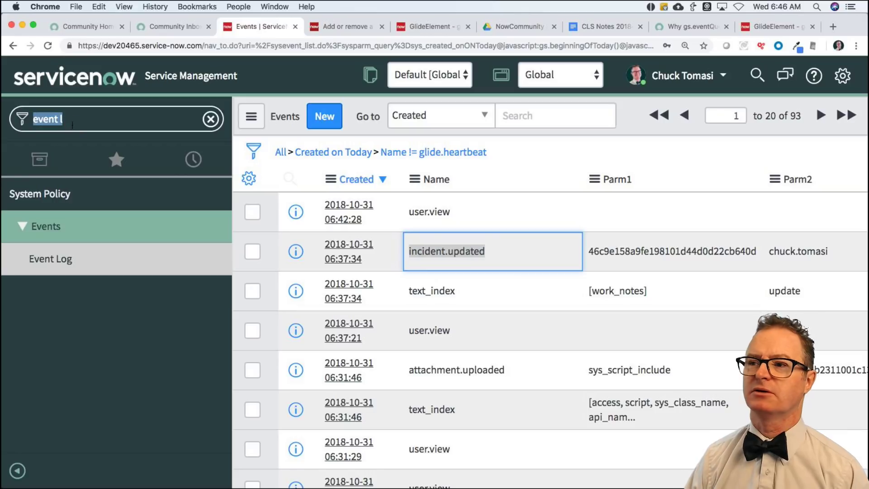
text(user reg)
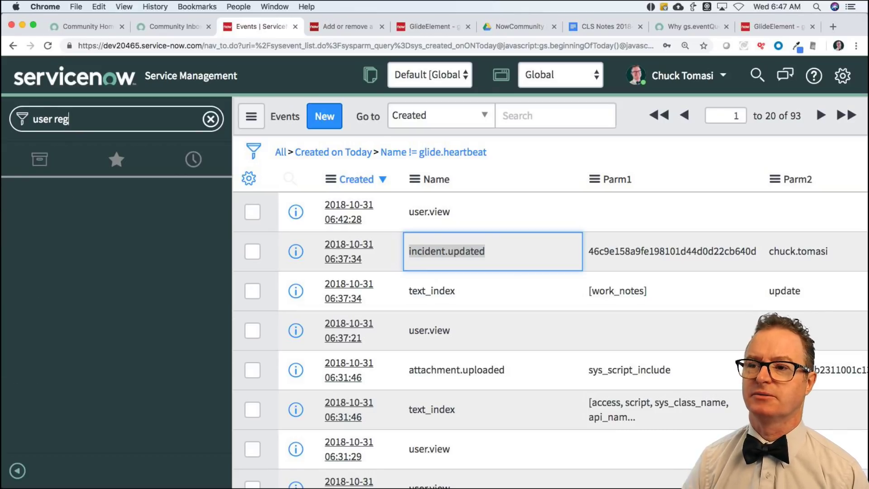
key(super+a)
text(even)
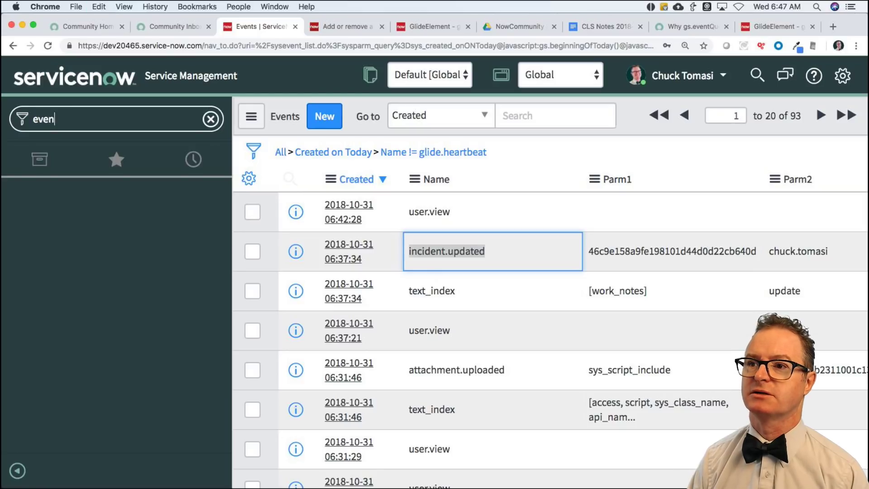
text(t re)
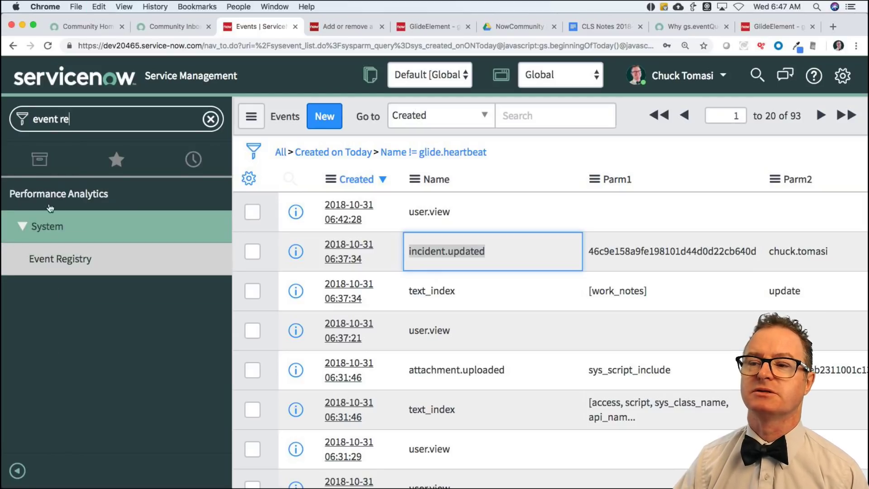
Open System Policy > Events > Registry through 'registry' to list all 445 registered events.
click(62, 266)
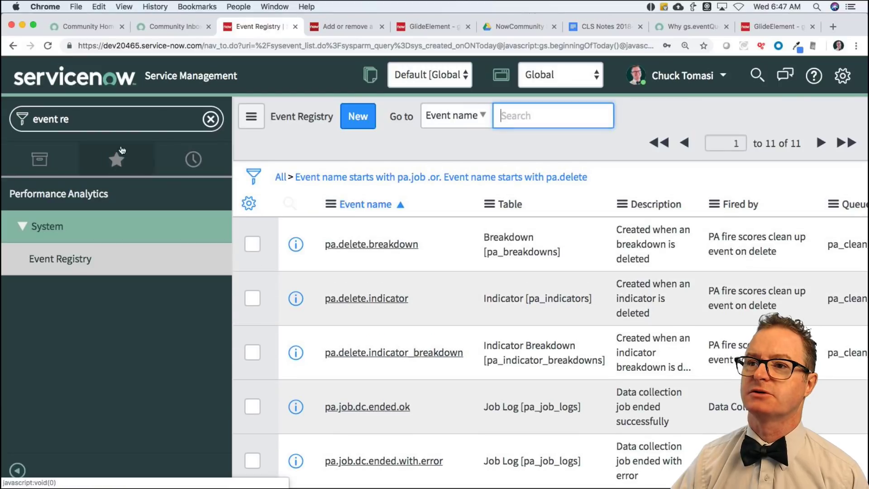
click(94, 115)
text(reg)
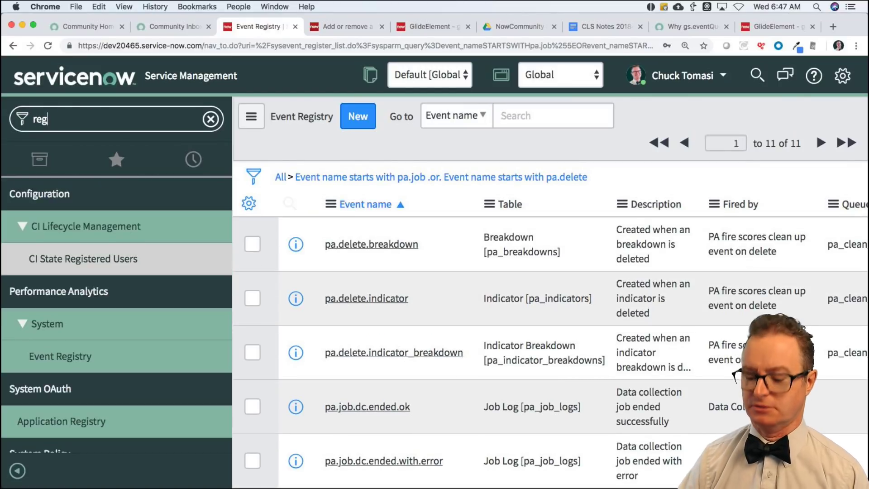
text(istry)
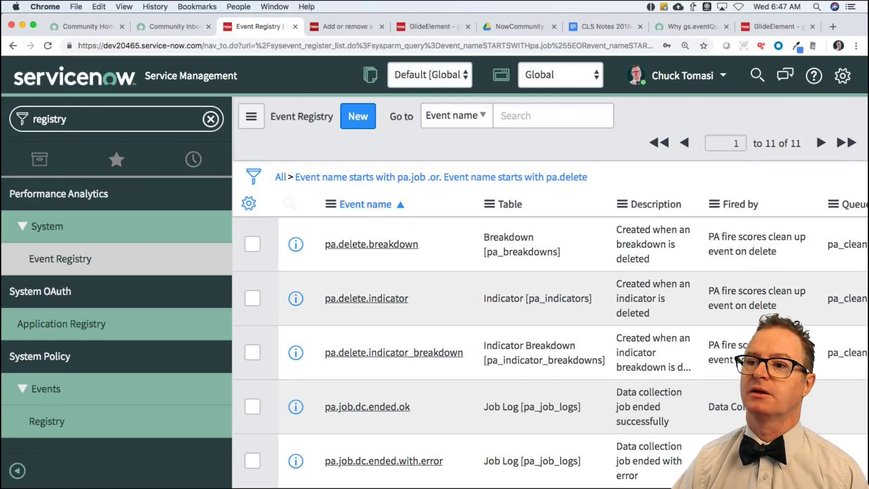
click(46, 423)
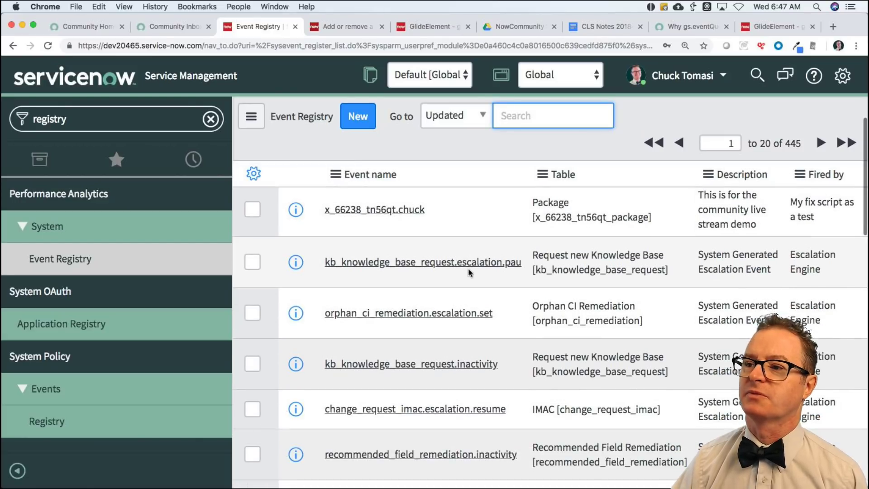
scroll(417, 261, down, 1)
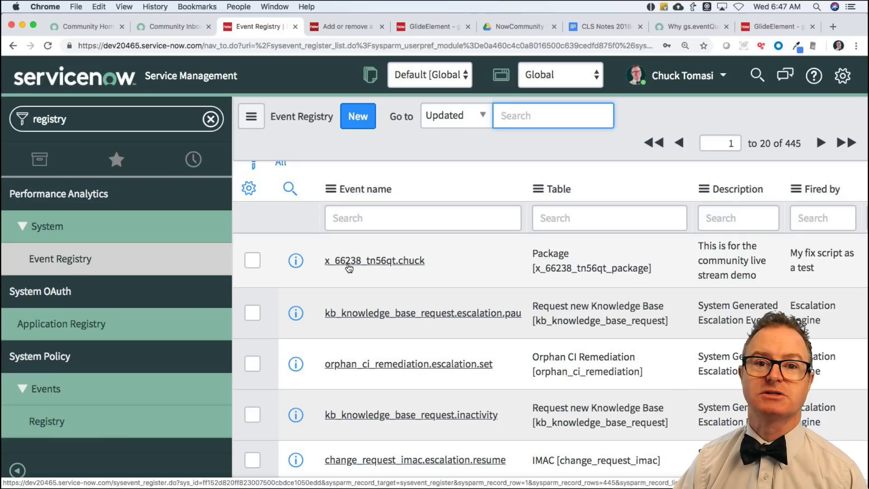
Start a new event registration, trying the name 'incident.updated.chuck' and then clearing it.
click(357, 117)
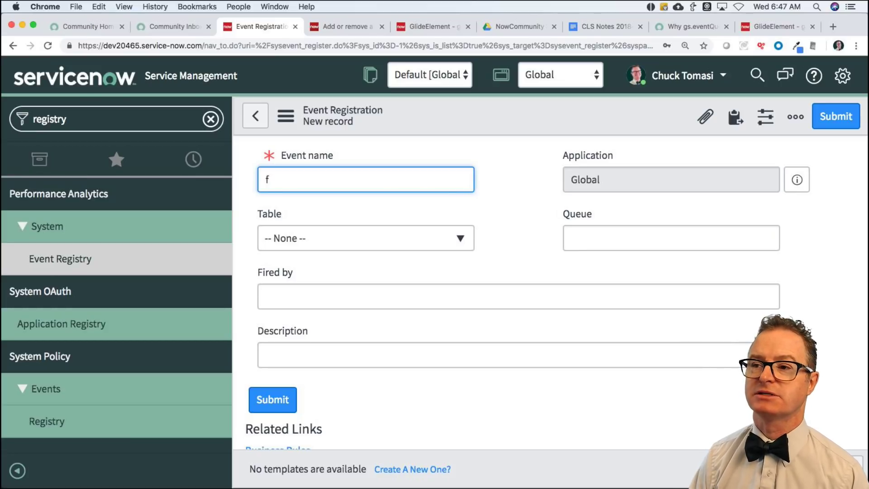
text(incident.chuck)
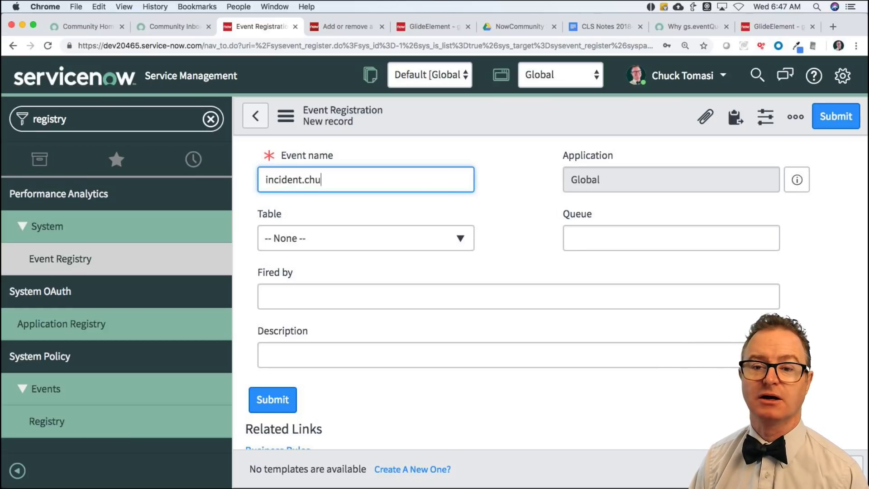
key(BackSpace)
key(BackSpace)
key(BackSpace)
key(BackSpace)
key(BackSpace)
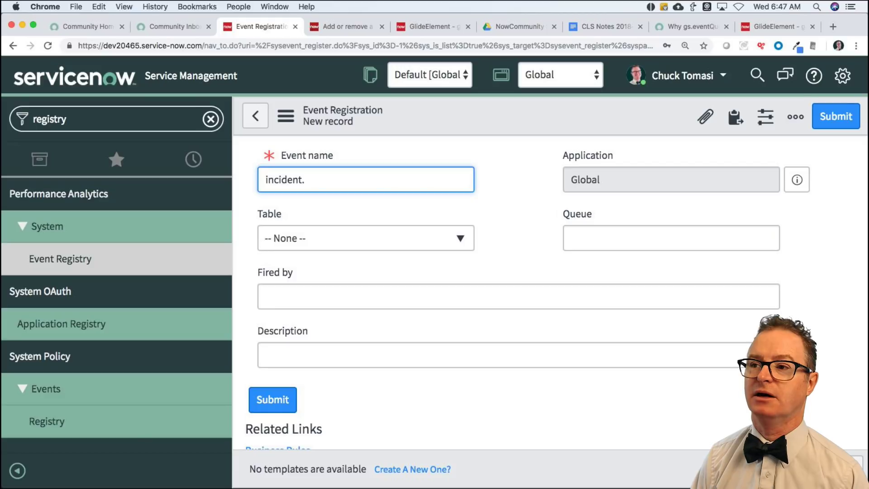
text(updated.chuck)
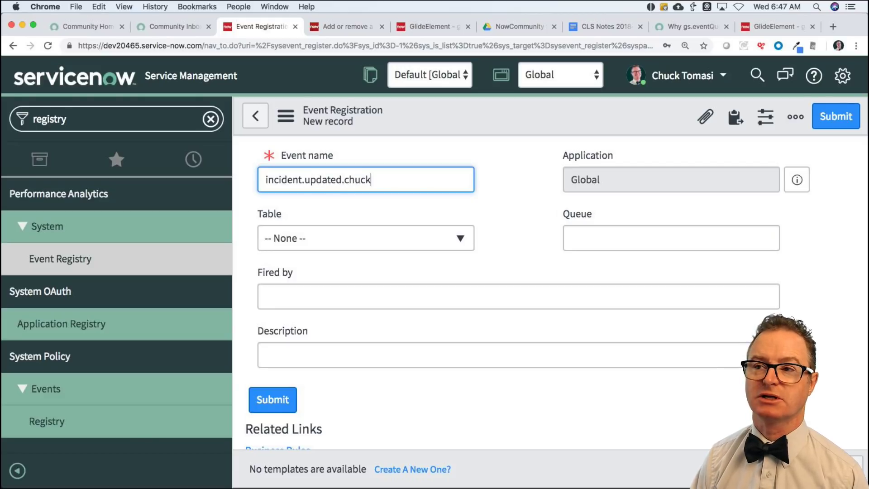
key(super+a)
key(BackSpace)
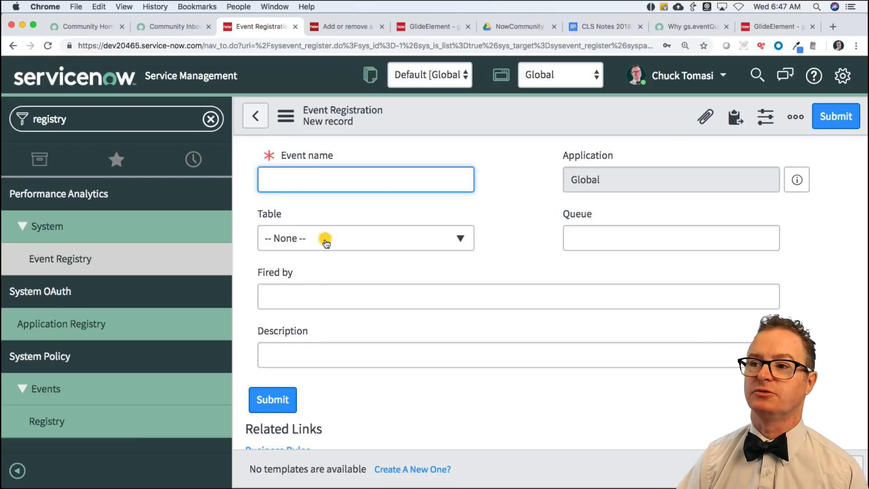
Set the event registration's Table to Incident [incident].
click(324, 241)
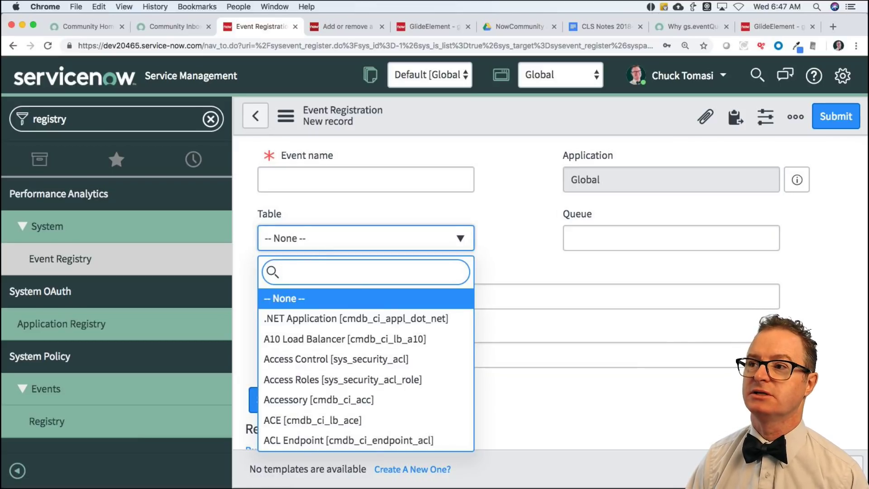
text(inciden)
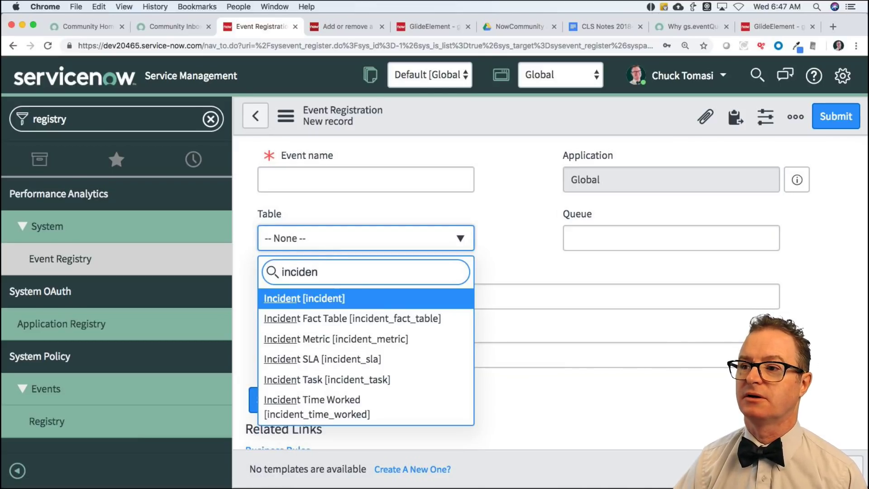
click(337, 298)
click(313, 298)
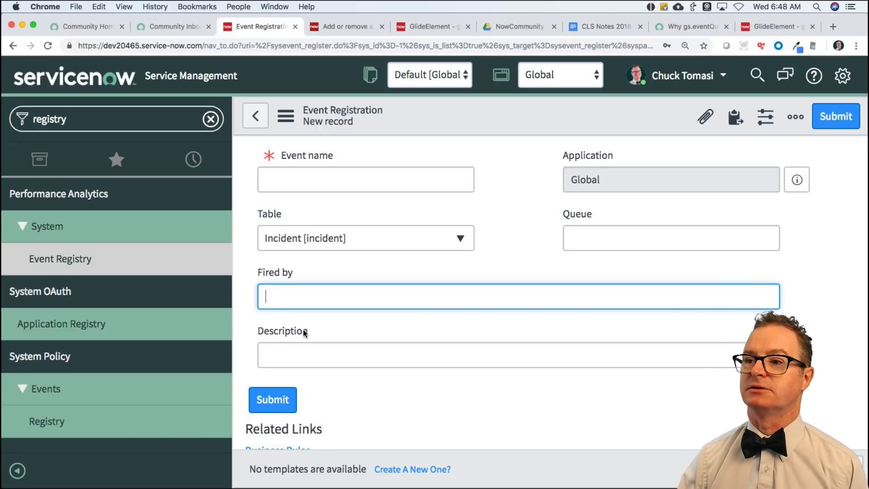
click(301, 352)
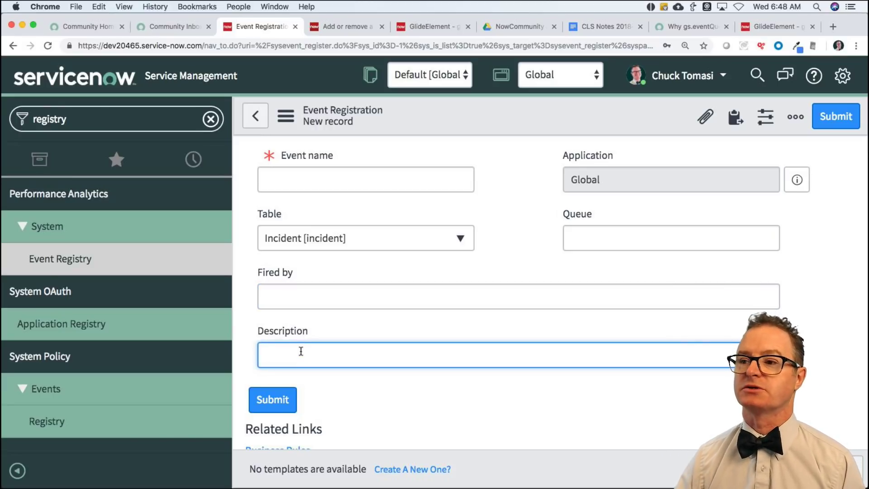
scroll(344, 360, down, 2)
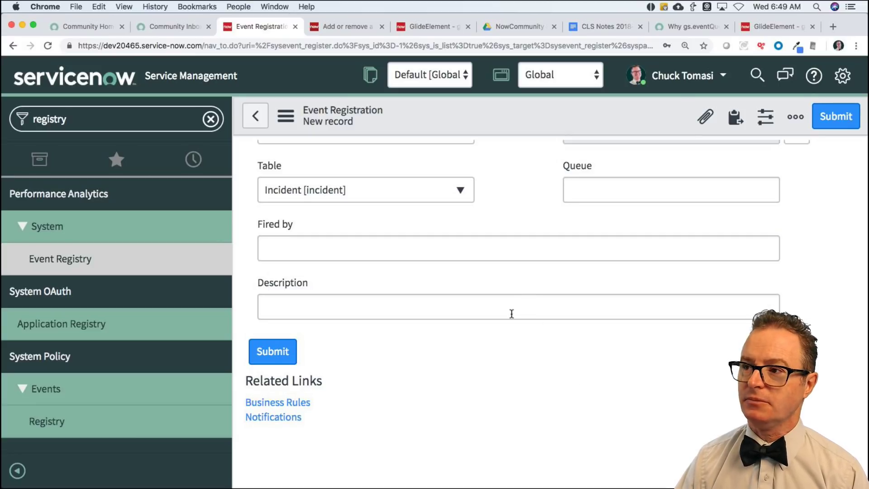
scroll(512, 313, up, 2)
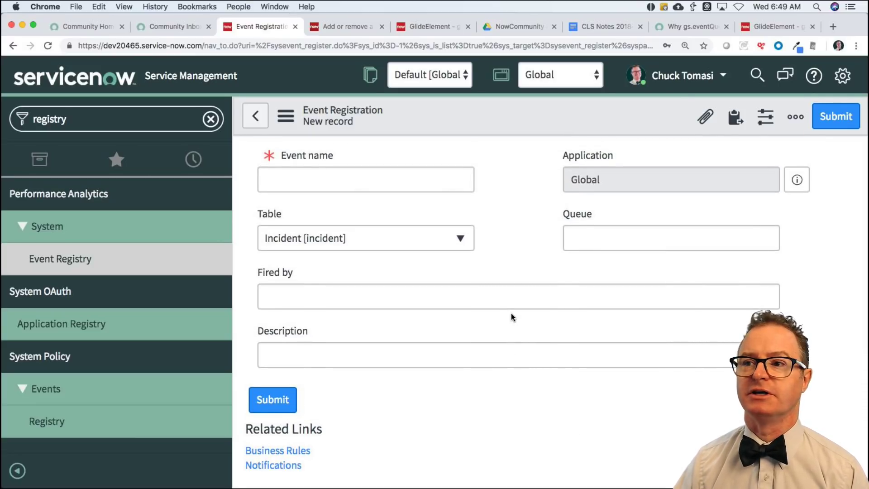
scroll(512, 317, down, 1)
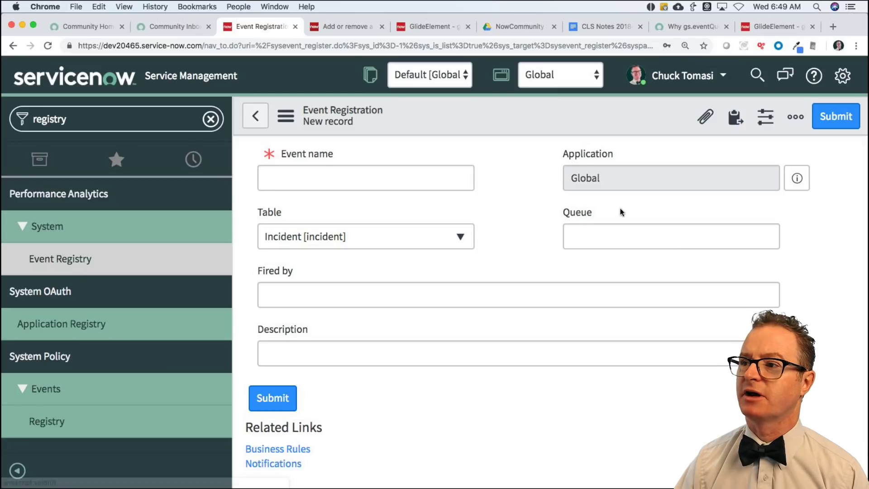
scroll(598, 213, down, 1)
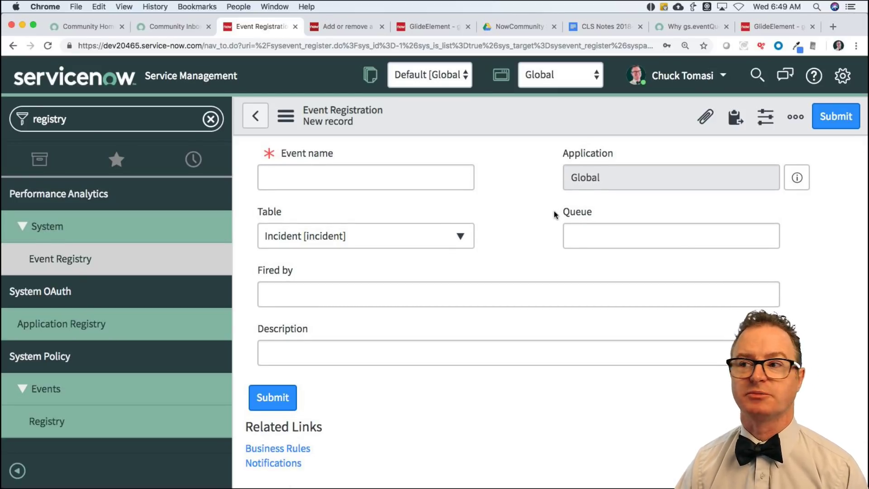
key(Tab)
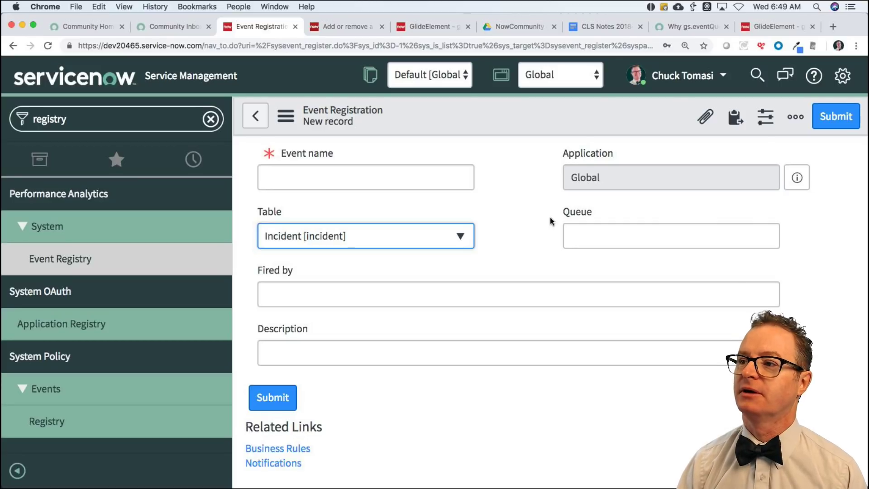
Discard the unsaved event form and open the Queue field's label configuration.
right_click(569, 214)
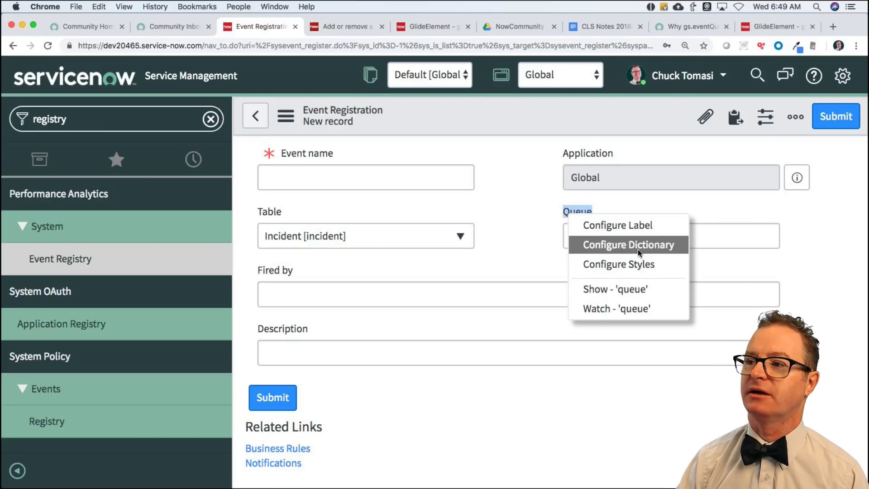
click(579, 245)
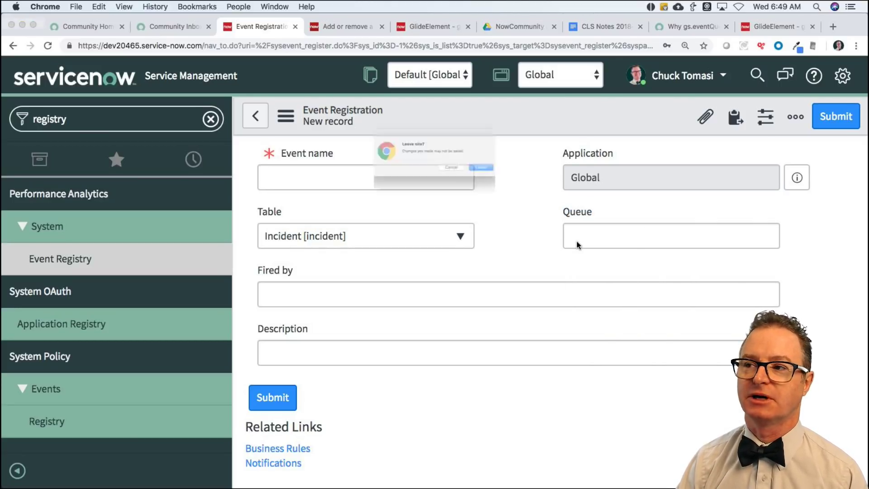
click(510, 179)
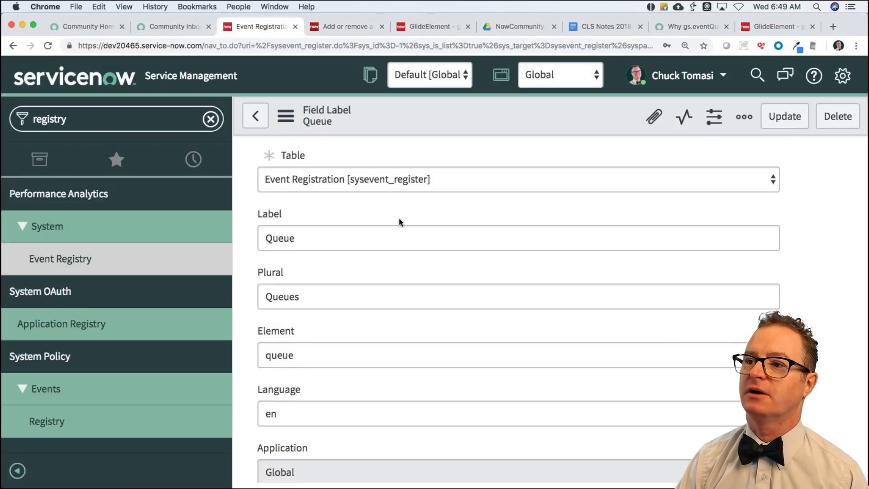
scroll(323, 344, down, 3)
scroll(323, 346, down, 5)
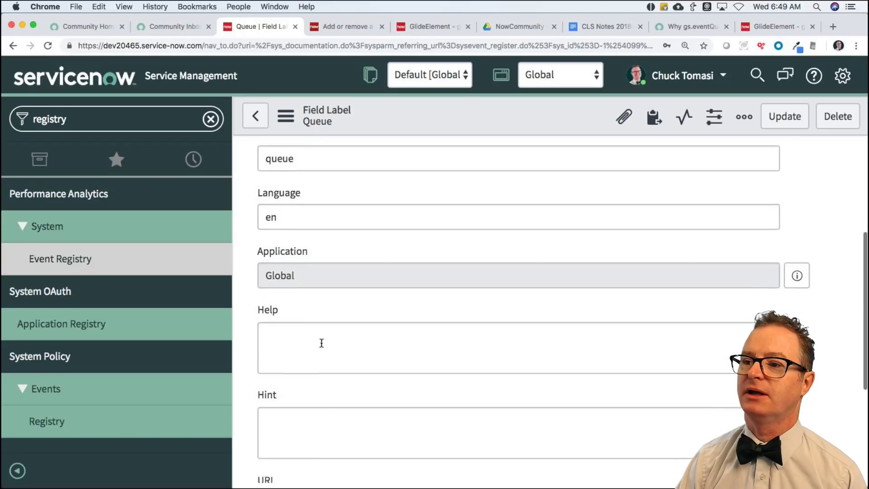
Open the Hint field's Field Label record to read its tooltip description.
click(296, 309)
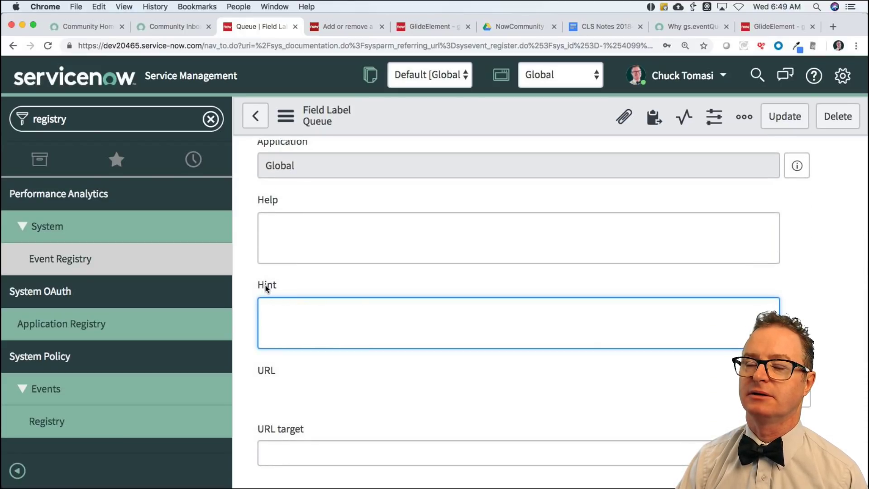
mouse_move(267, 288)
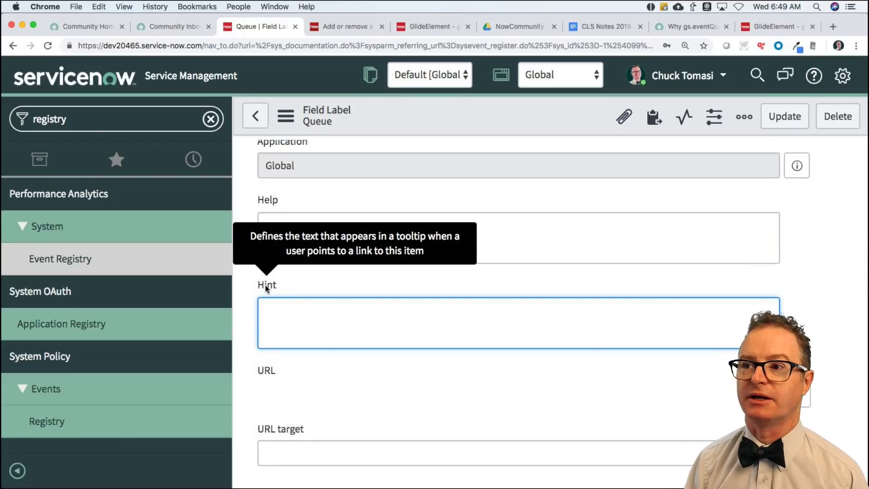
scroll(267, 287, down, 2)
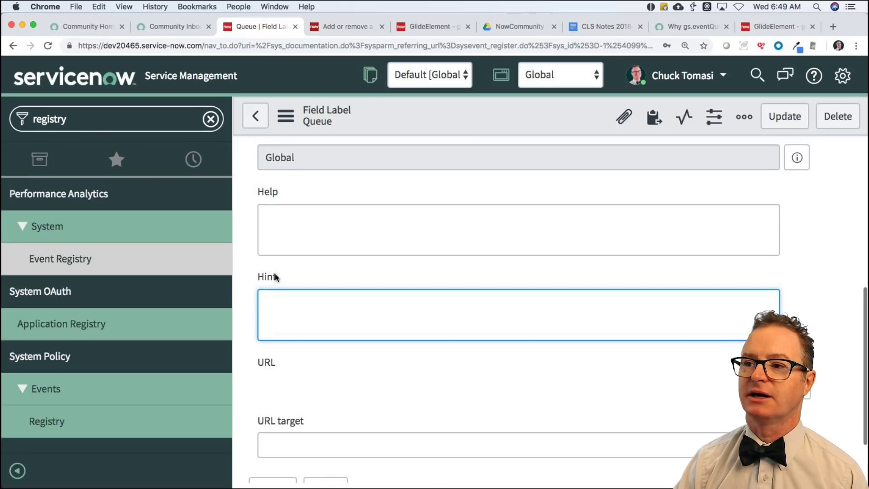
right_click(272, 277)
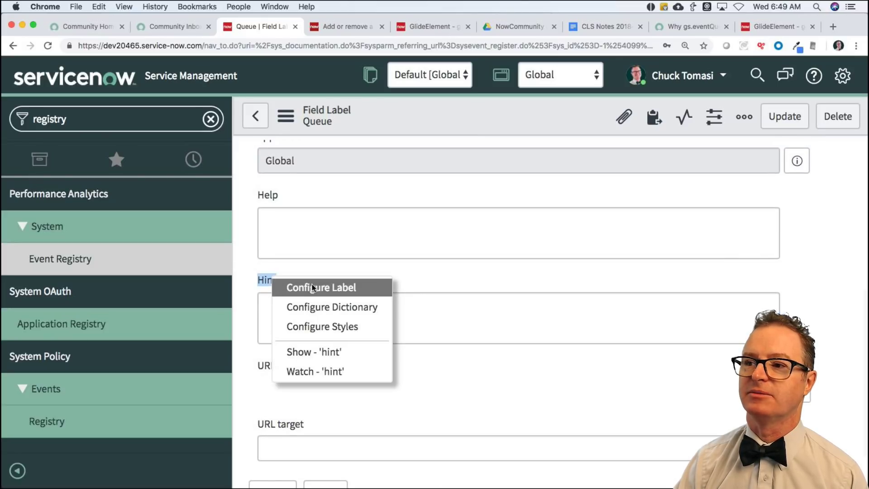
click(362, 286)
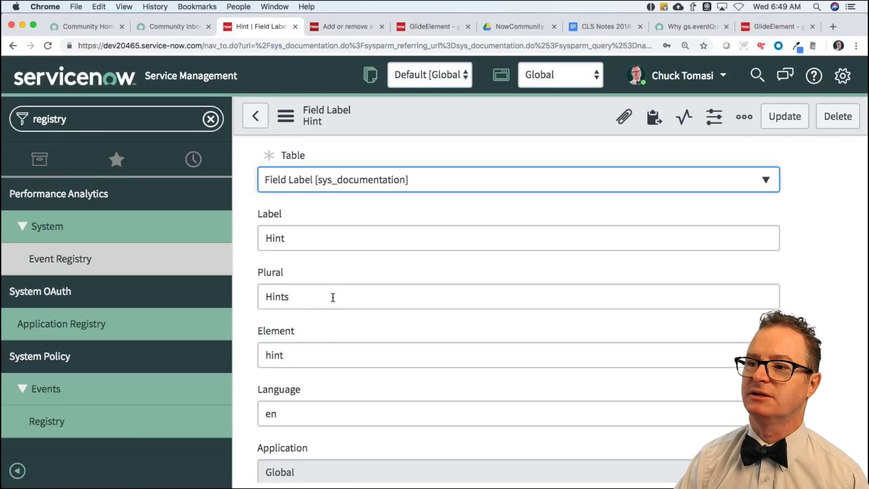
scroll(343, 316, down, 6)
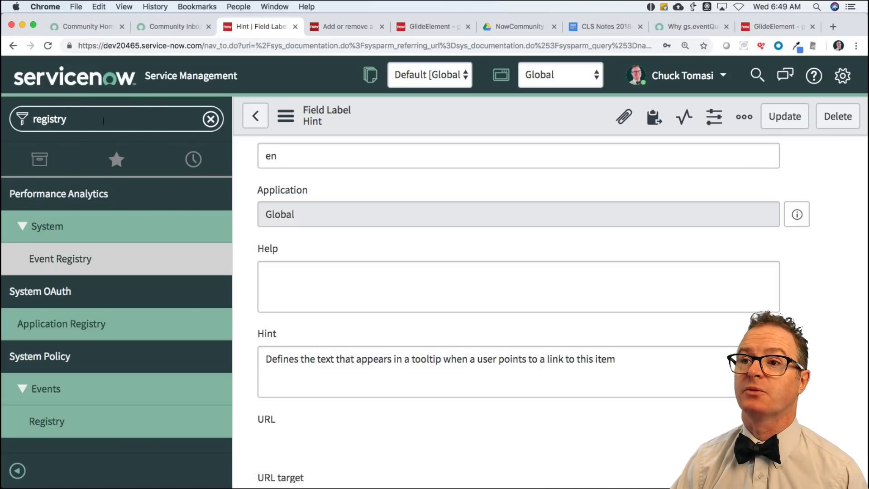
click(103, 120)
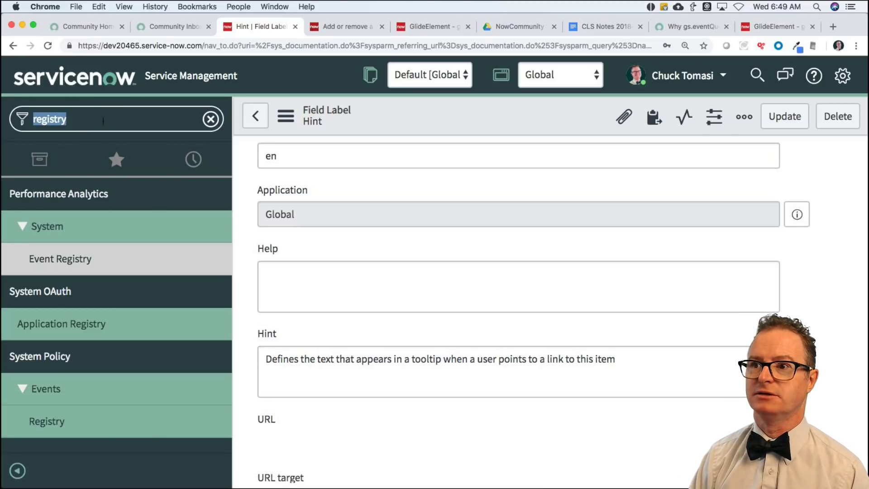
Open Scripts - Background from the Favorites list.
text(script)
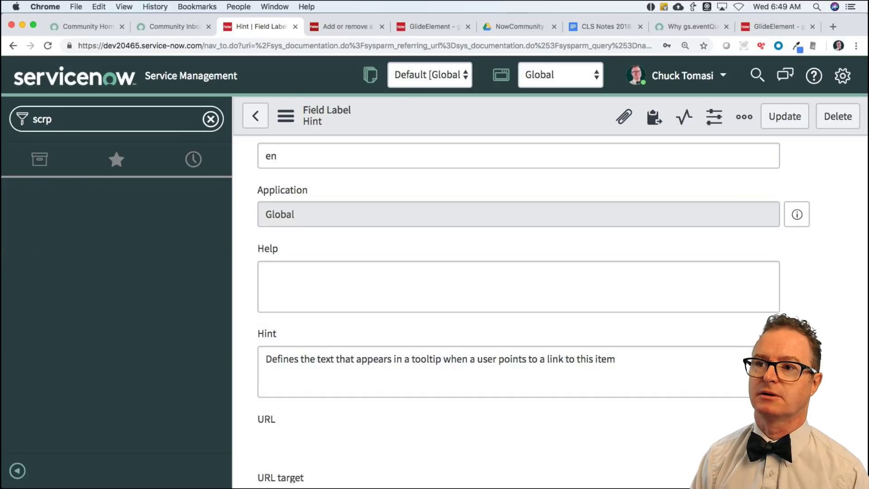
text(s b)
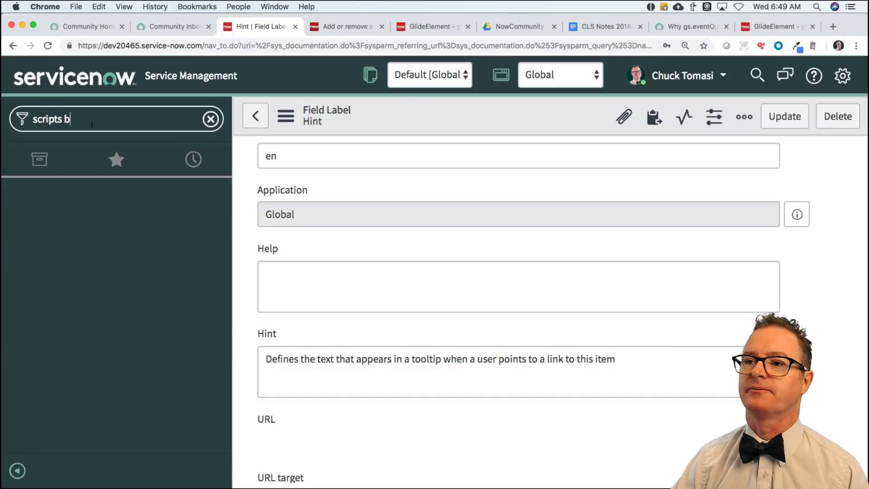
triple_click(95, 124)
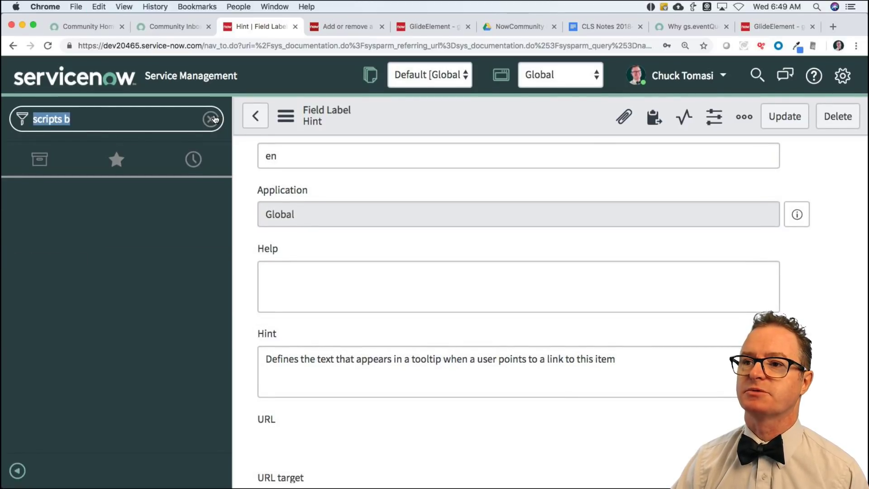
click(116, 159)
click(91, 225)
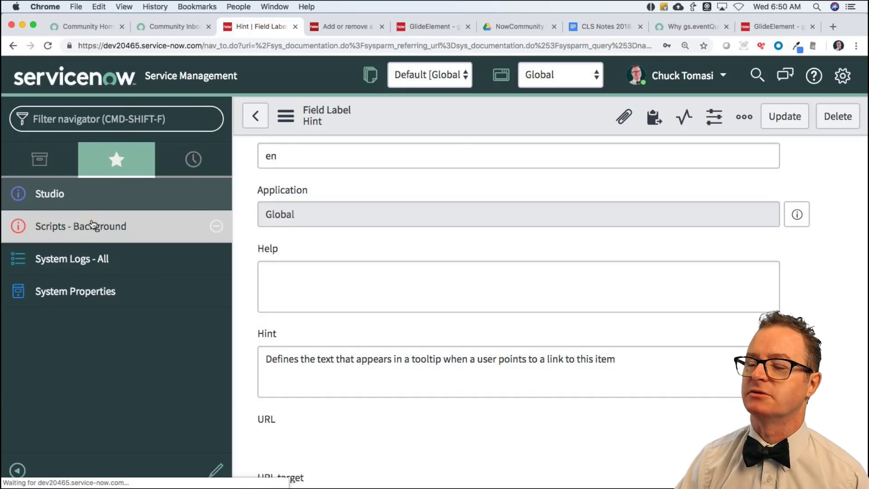
Type gs.eventQueue('incident.updated', in the script, then view the GlideElement API docs.
text(gs)
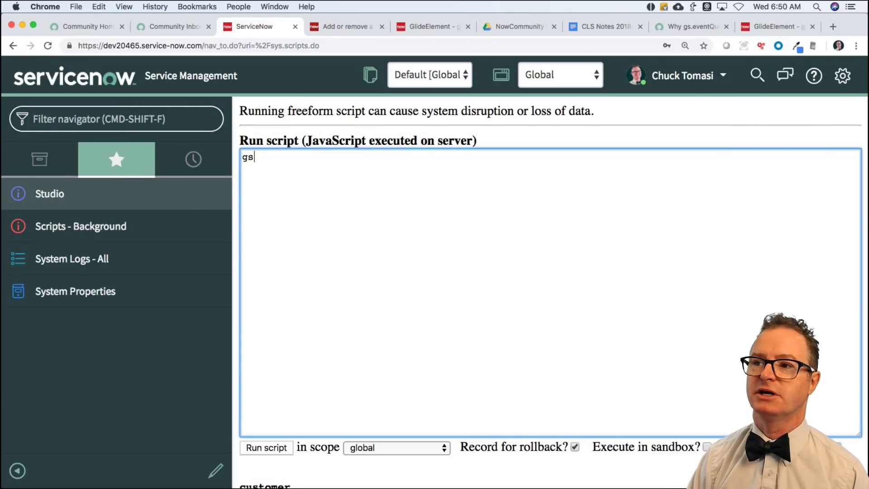
text(.eventQuewue)
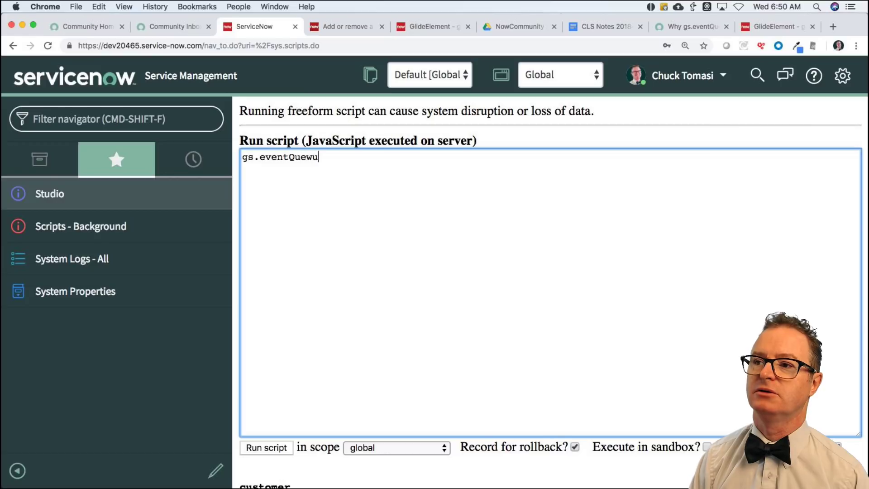
key(BackSpace)
key(BackSpace)
key(BackSpace)
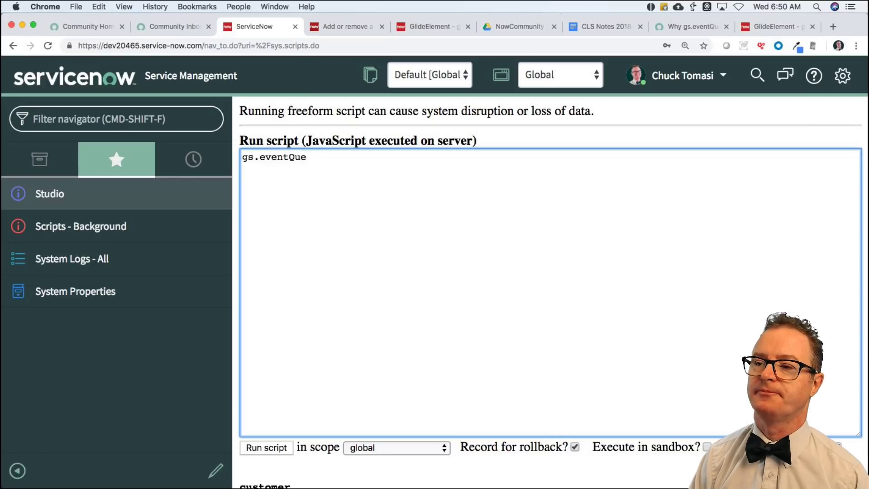
text(ue('incid)
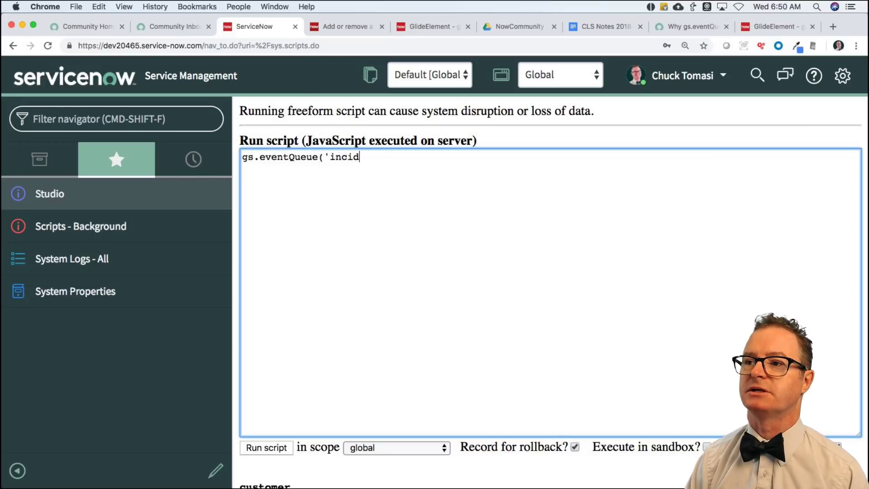
text(ent.updated',)
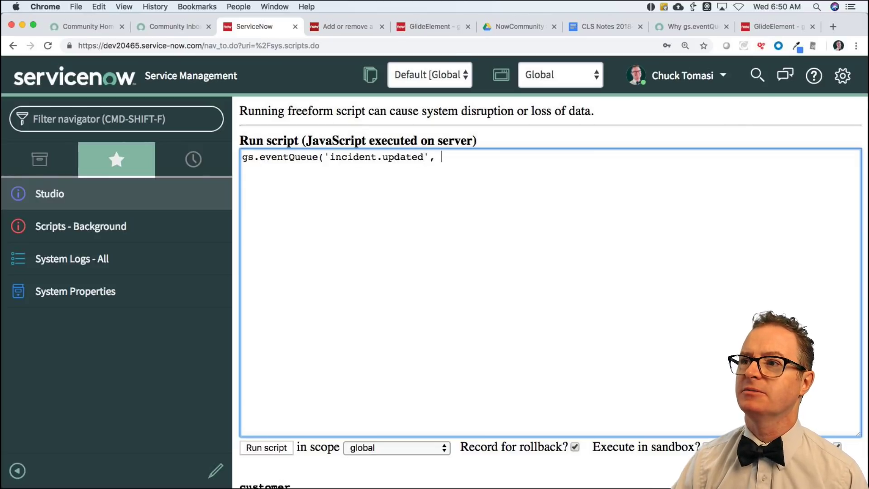
click(435, 26)
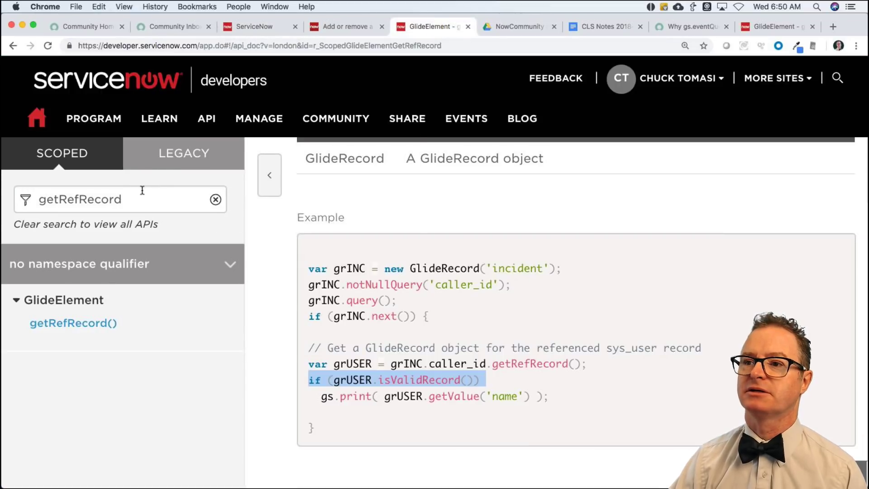
Search the API docs for 'eventQueue' and open the GlideSystem eventQueue() reference.
double_click(142, 190)
text(g)
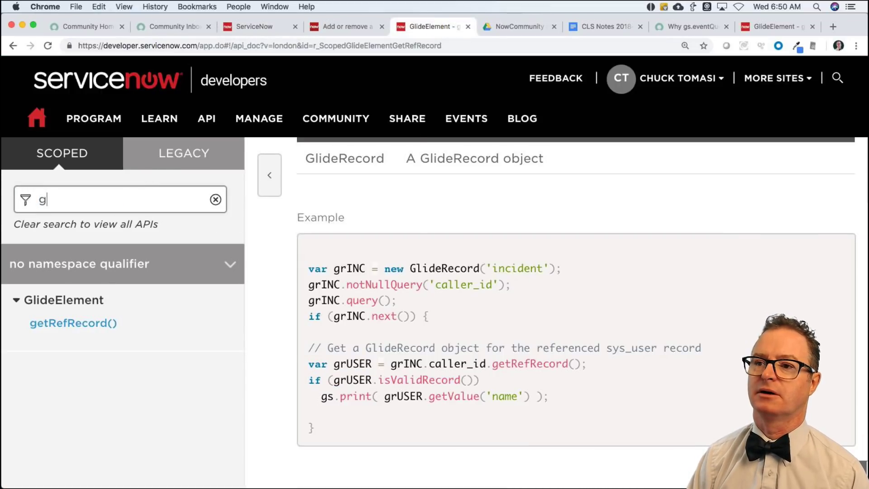
key(BackSpace)
text(eventQueue)
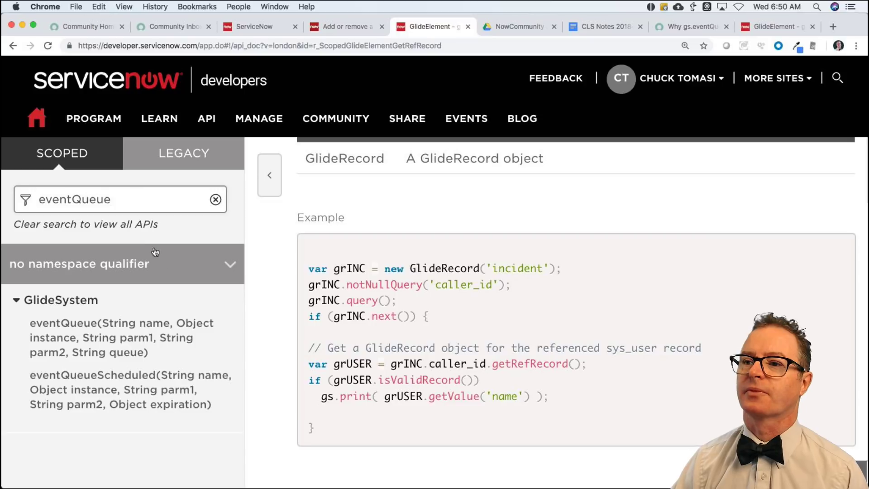
click(97, 341)
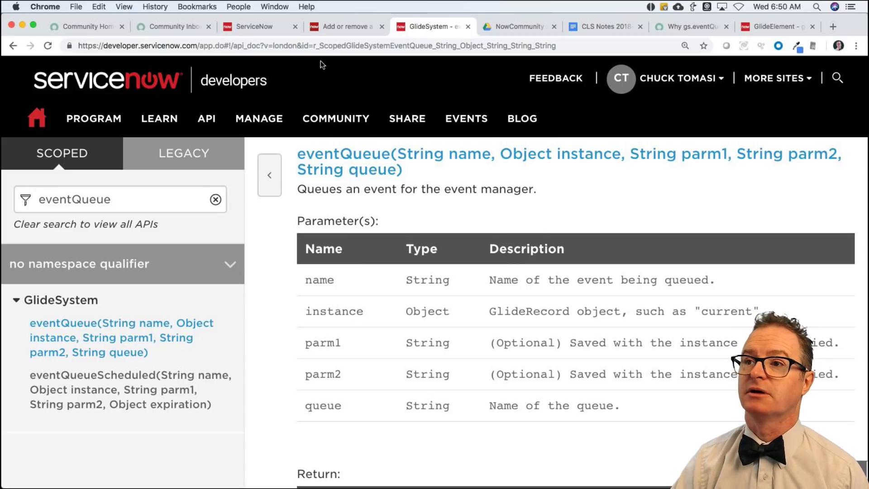
Open Business Rules via 'ss ru' and filter Name by 'incident$', showing 8 rules.
click(241, 28)
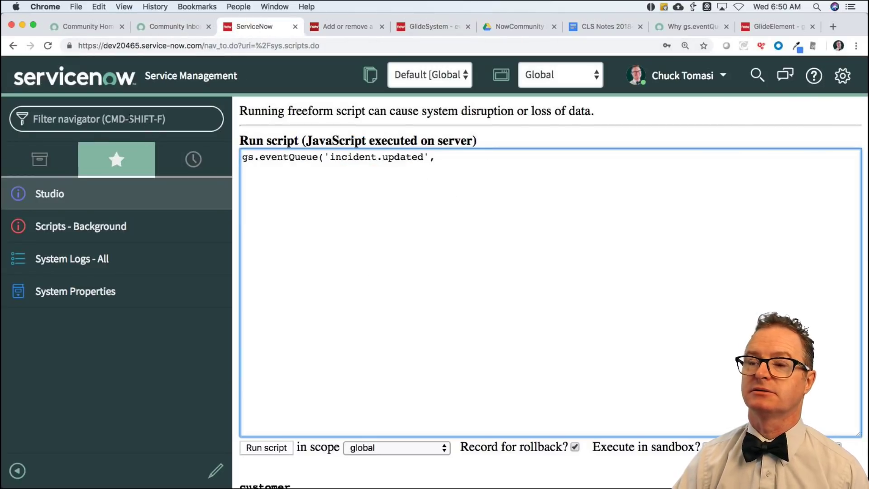
click(129, 119)
text(ss ru)
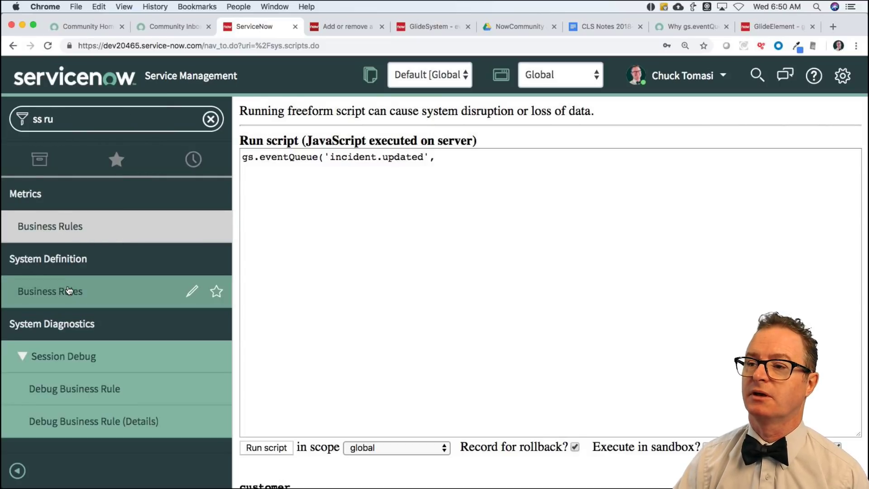
click(68, 290)
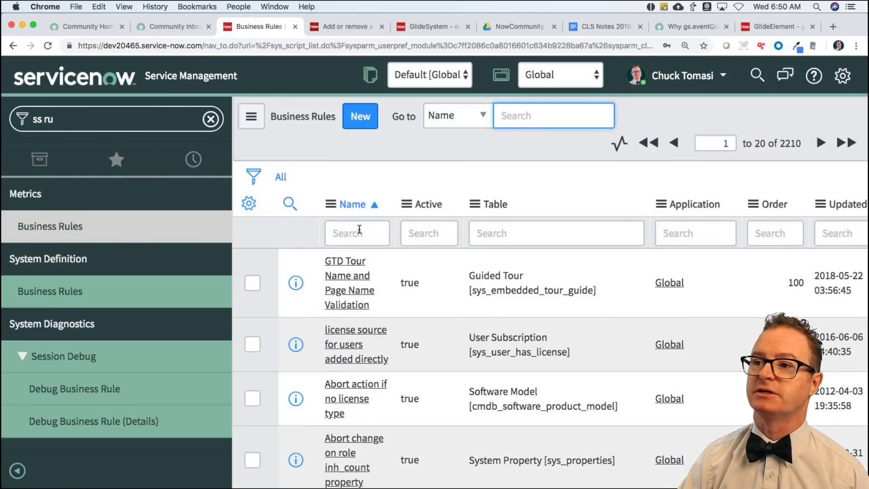
click(359, 229)
text(incident$)
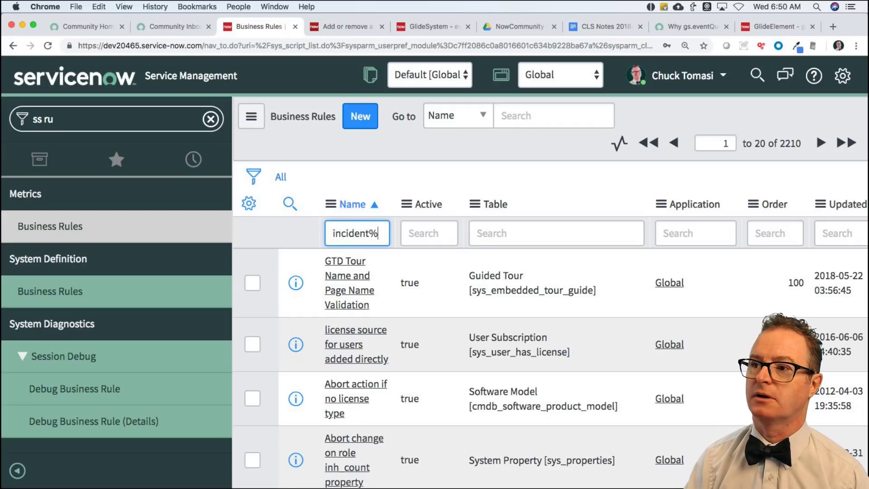
key(Return)
scroll(434, 334, down, 4)
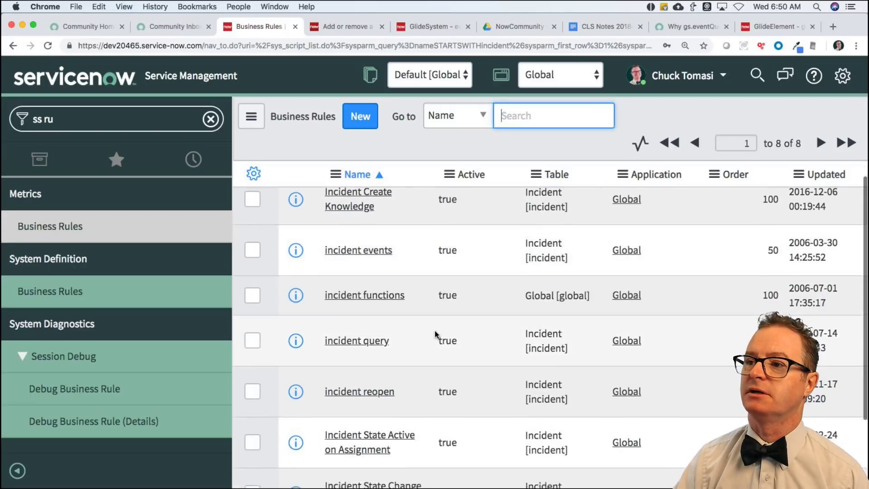
Open the 'incident events' rule's Advanced script and mark its incident.commented and incident.inserted eventQueue calls.
click(367, 208)
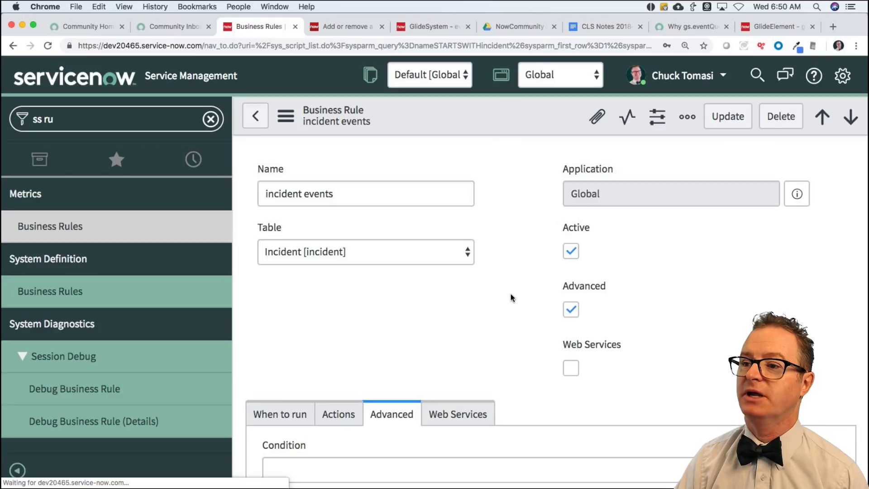
scroll(452, 316, down, 2)
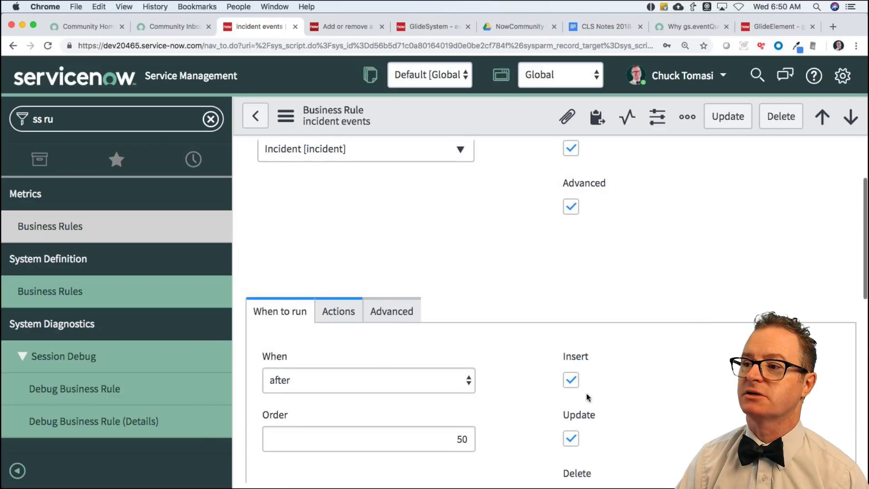
scroll(588, 397, down, 3)
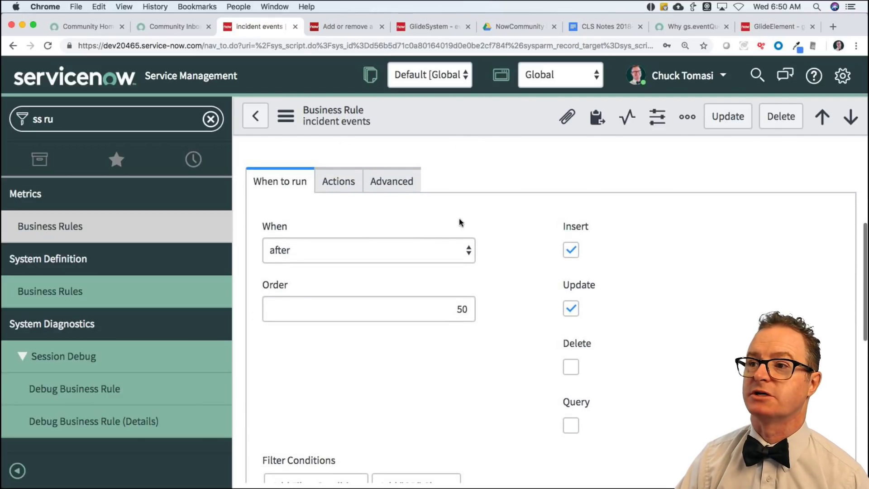
click(391, 181)
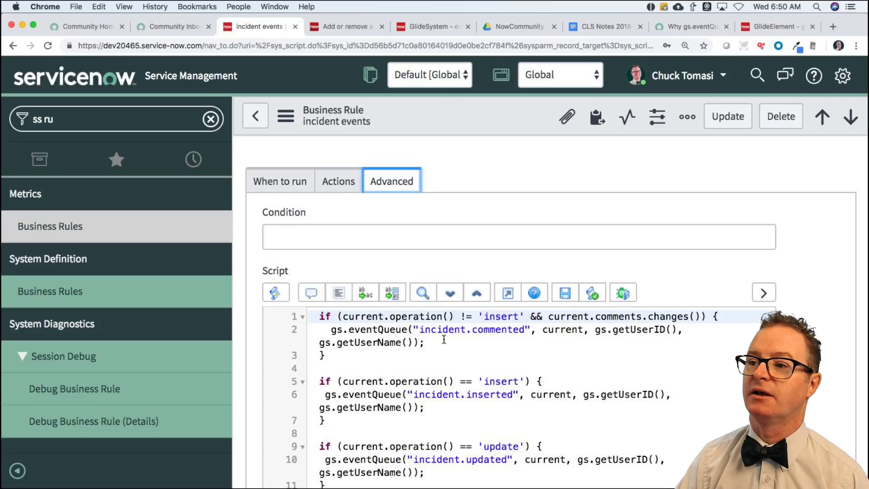
drag(413, 329, 571, 331)
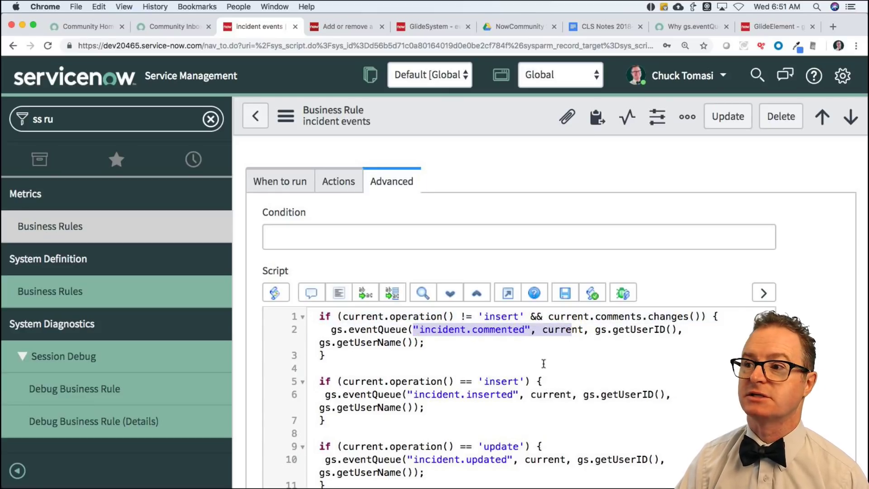
drag(414, 395, 553, 396)
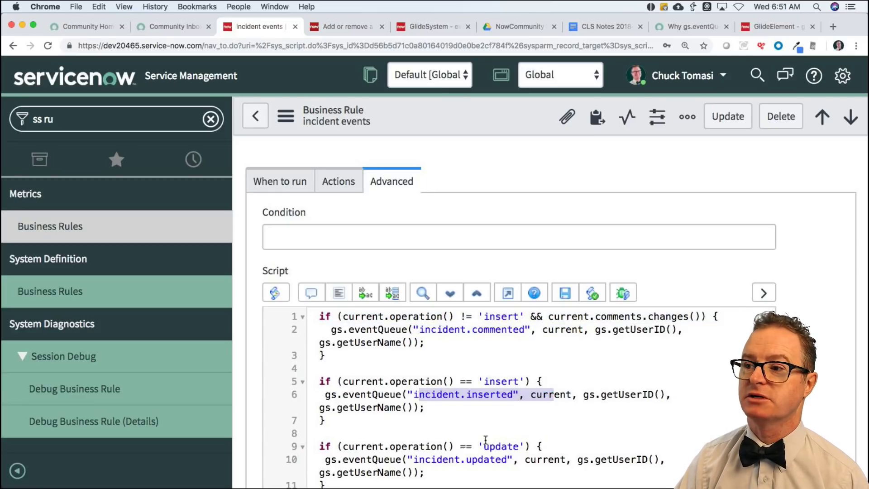
drag(414, 459, 560, 459)
scroll(474, 347, down, 5)
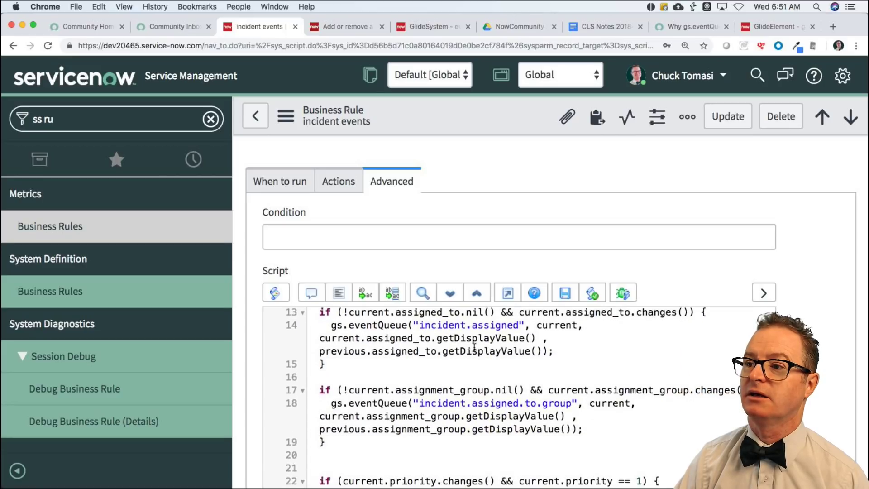
scroll(444, 331, down, 1)
drag(419, 319, 549, 332)
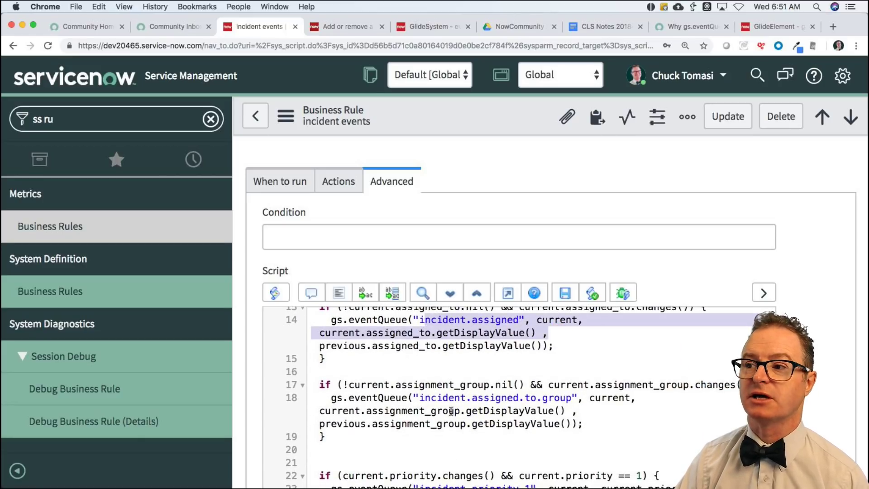
drag(419, 397, 627, 406)
scroll(684, 409, down, 2)
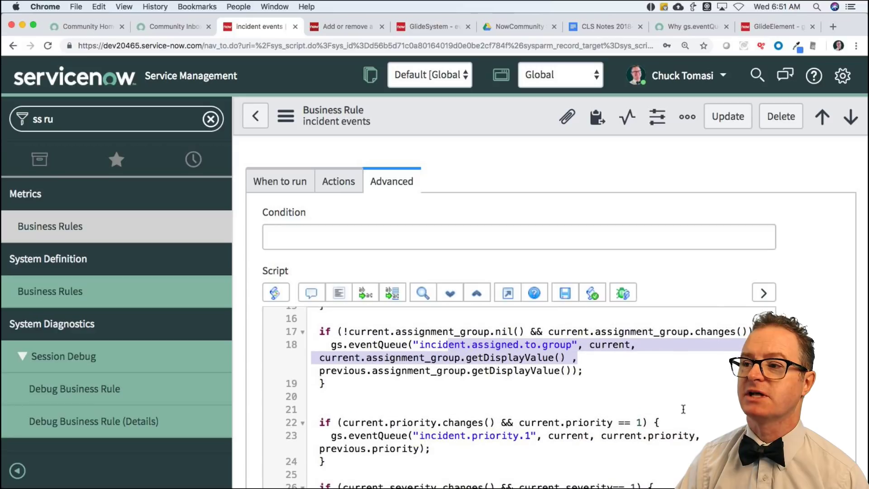
scroll(683, 409, up, 2)
Highlight the current, parm1 and parm2 arguments on line 18, then return to the eventQueue reference.
click(648, 409)
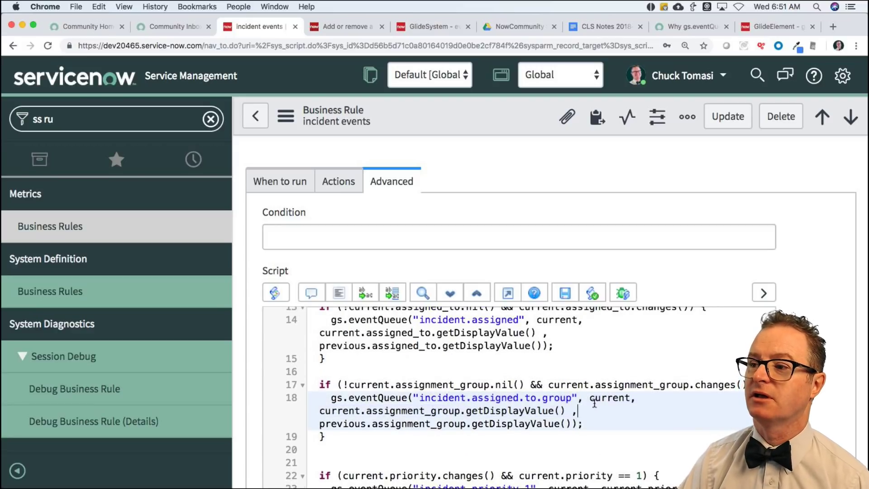
double_click(599, 398)
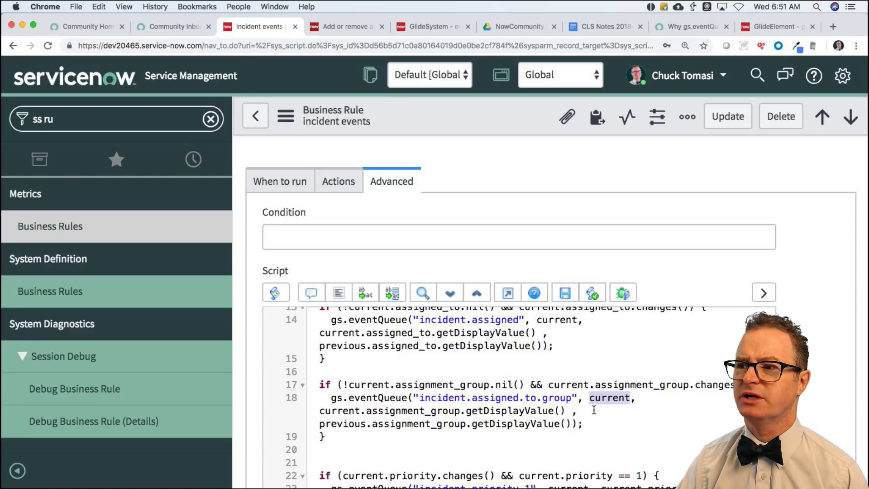
drag(320, 409, 594, 421)
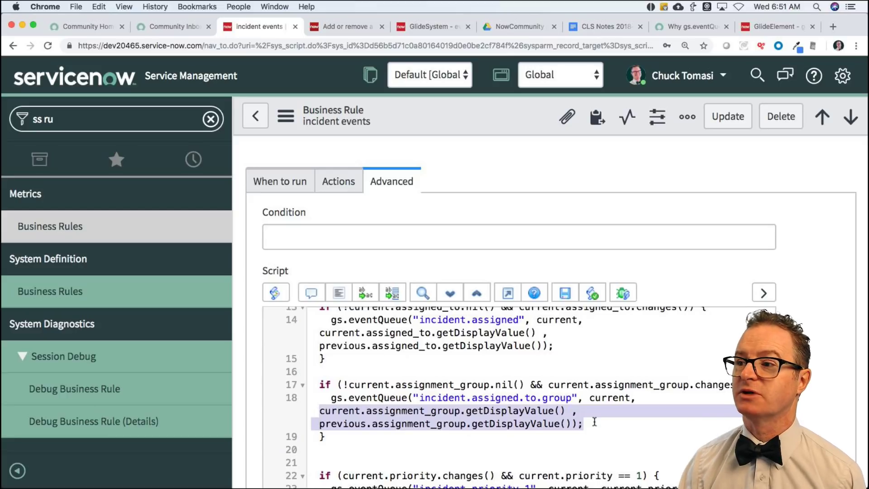
double_click(611, 398)
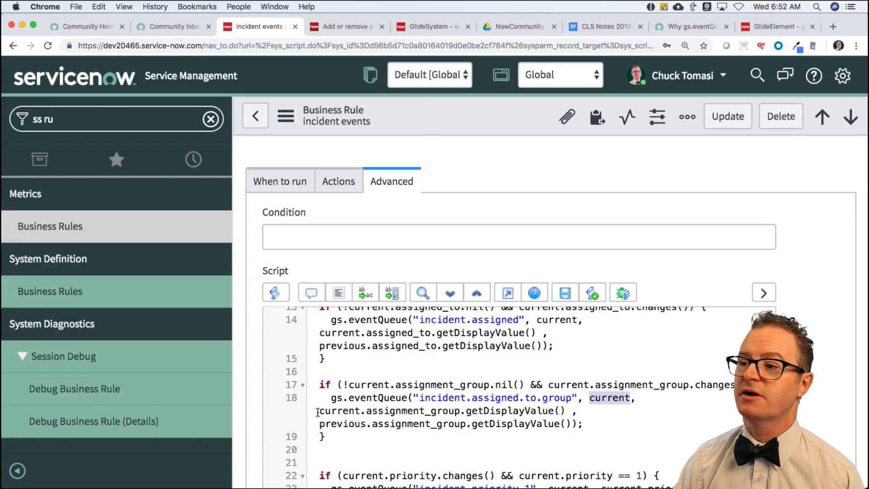
drag(320, 410, 586, 424)
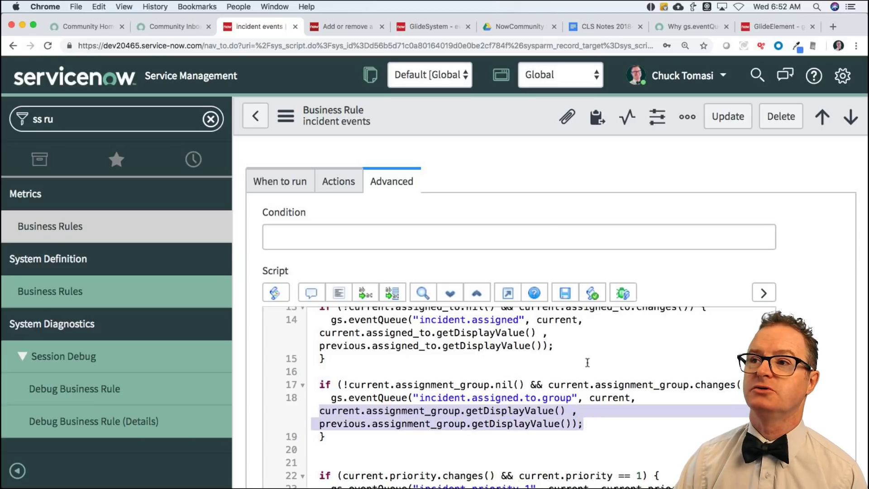
click(424, 28)
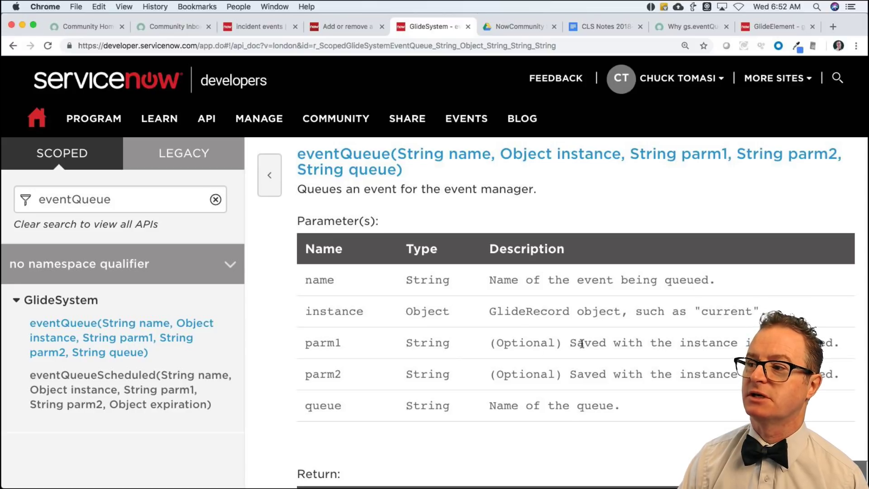
drag(583, 342, 765, 343)
click(654, 372)
scroll(655, 373, down, 3)
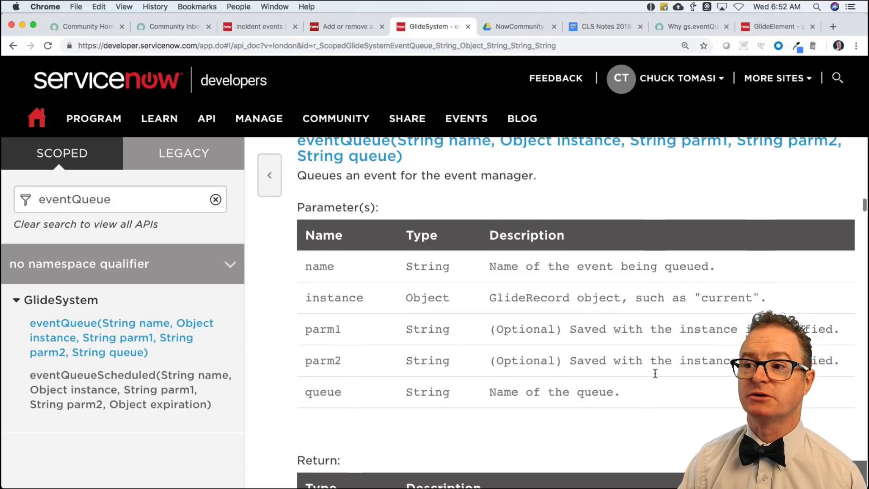
scroll(654, 373, up, 1)
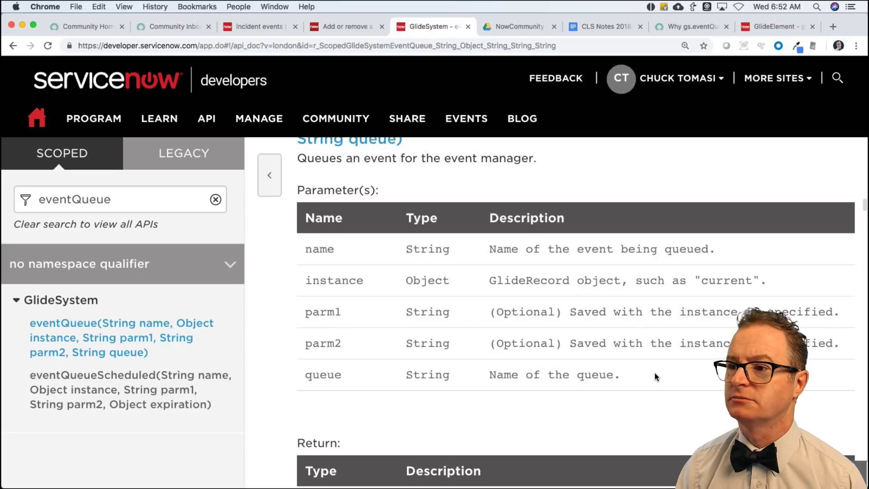
scroll(655, 373, down, 3)
scroll(478, 378, down, 4)
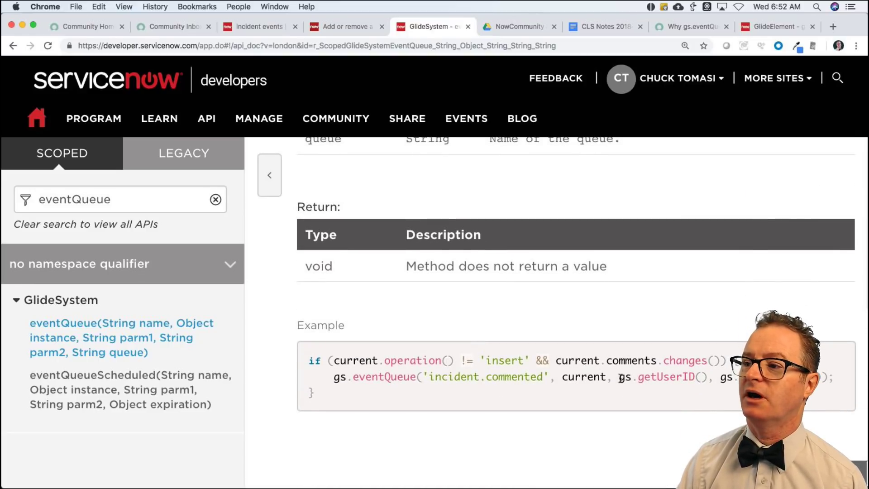
drag(620, 378, 699, 379)
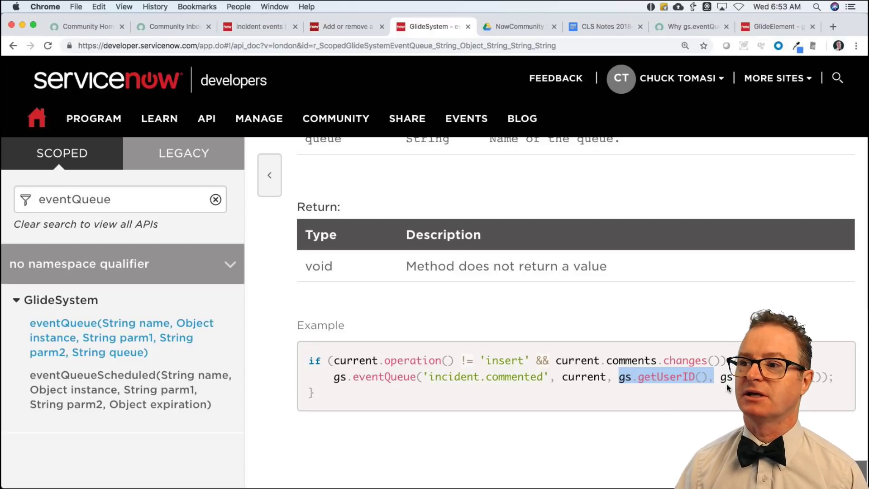
scroll(727, 388, down, 3)
scroll(626, 383, down, 3)
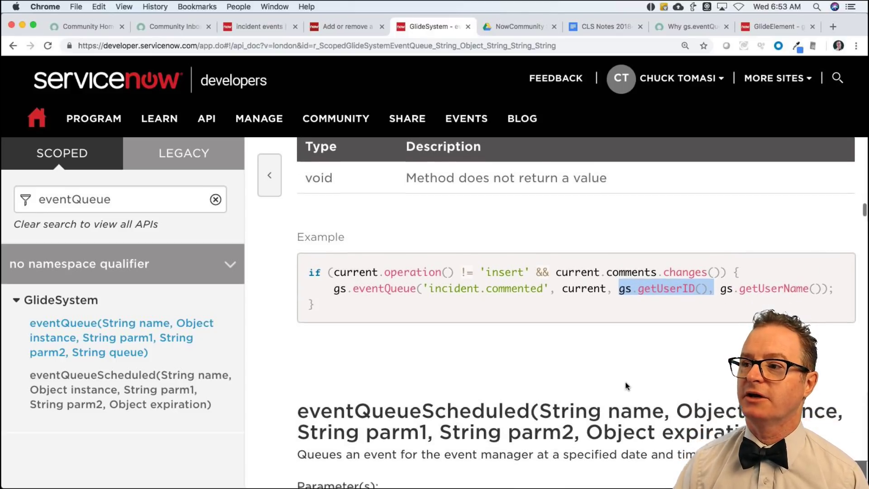
Scroll through the eventQueueScheduled parameters and highlight expiration's date-and-time description.
scroll(626, 382, down, 3)
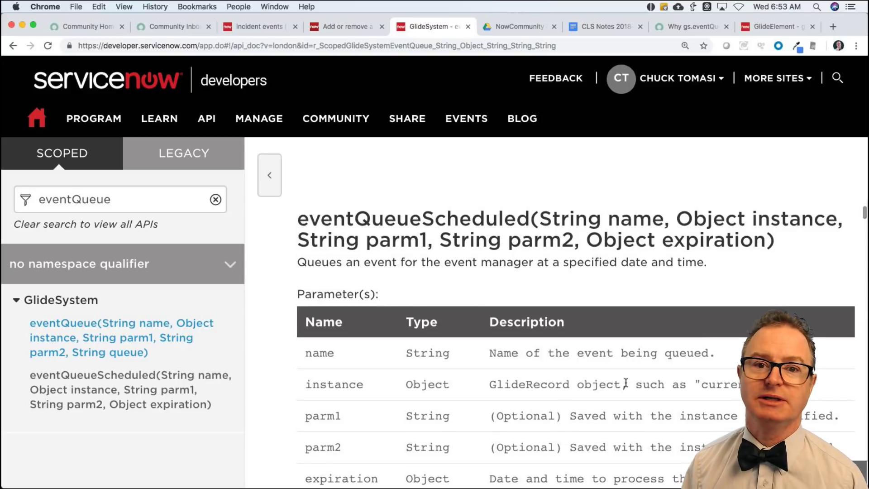
scroll(626, 384, down, 1)
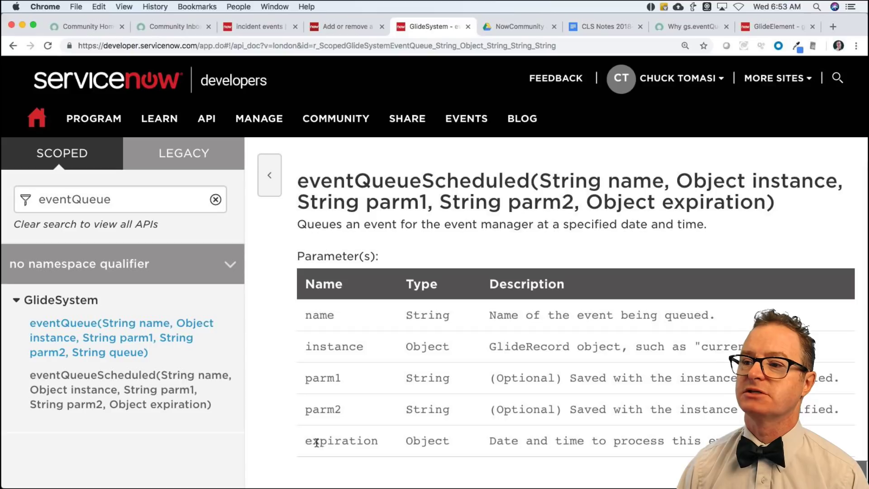
drag(307, 442, 413, 445)
scroll(489, 429, up, 2)
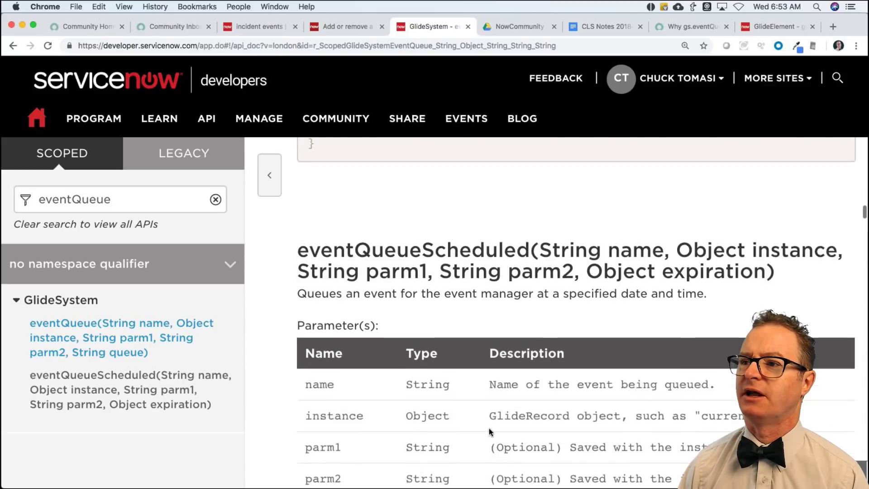
scroll(489, 428, up, 7)
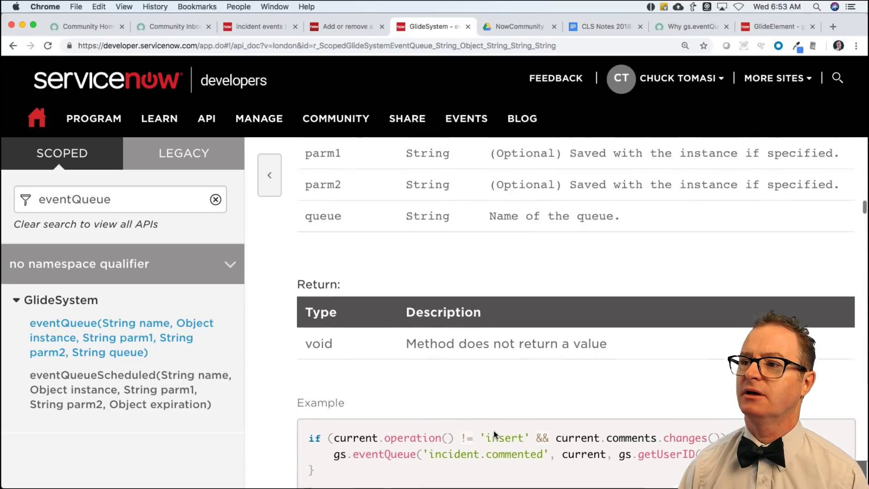
scroll(495, 434, up, 1)
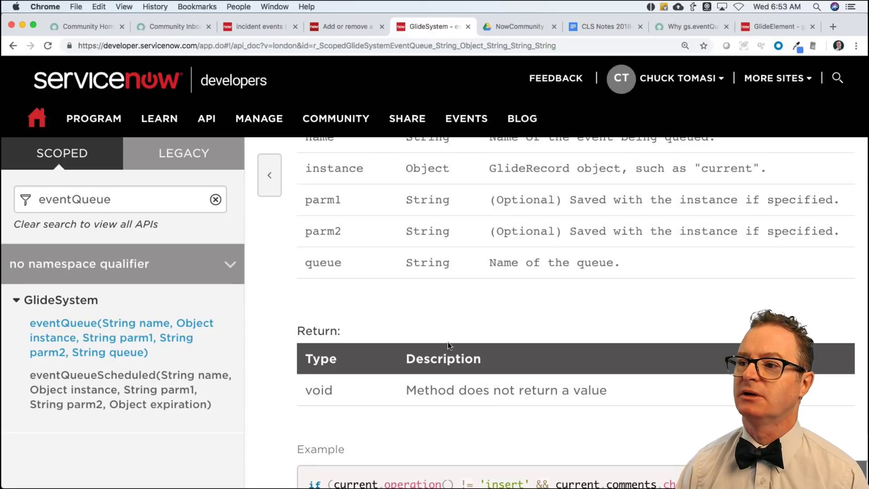
scroll(448, 344, down, 2)
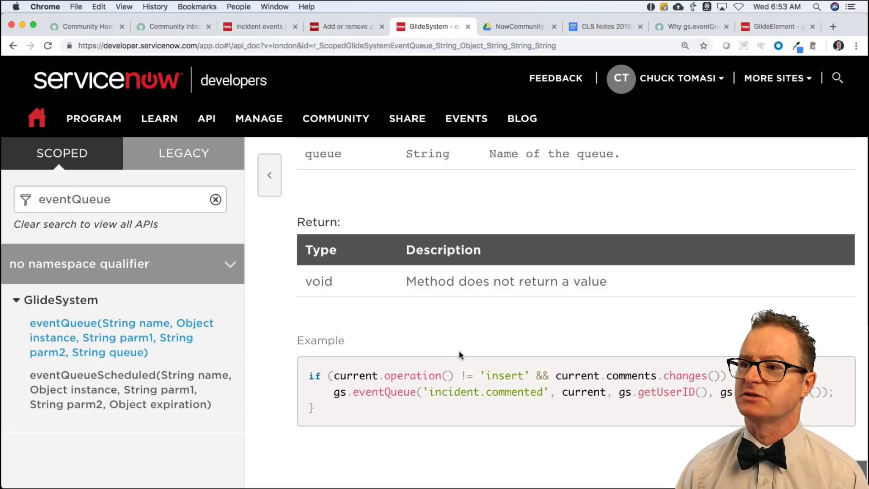
scroll(460, 354, down, 5)
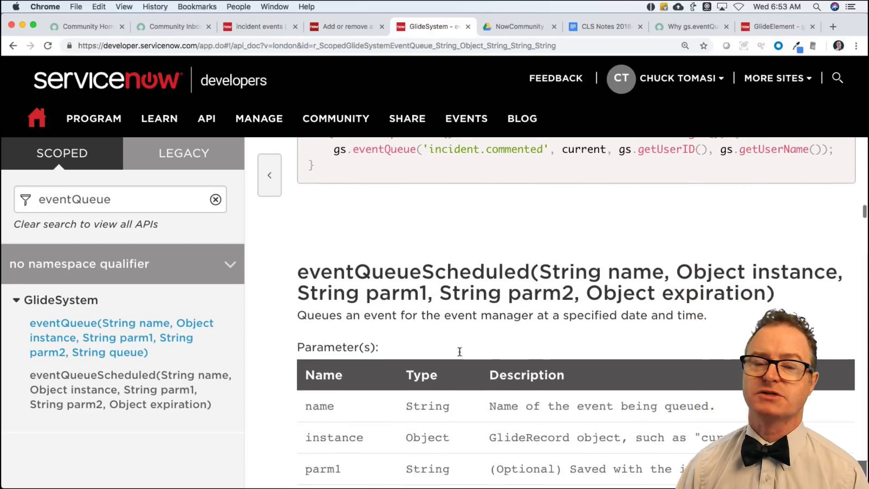
scroll(459, 352, down, 1)
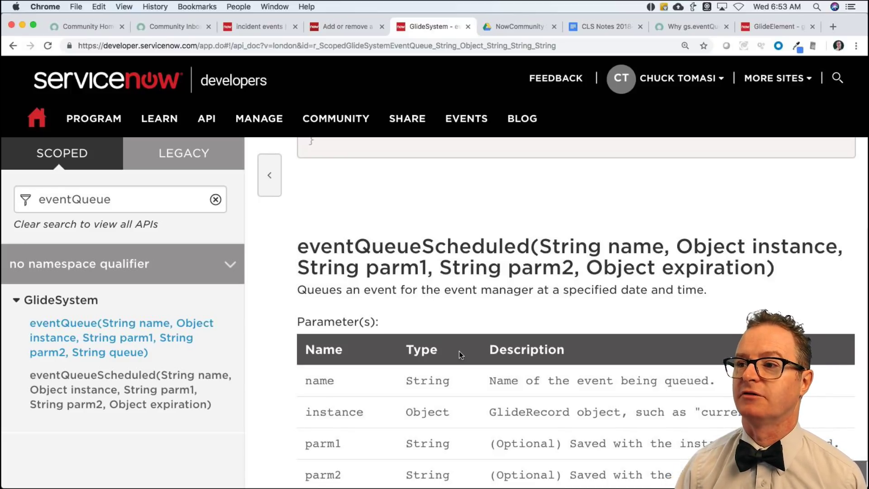
scroll(469, 338, down, 2)
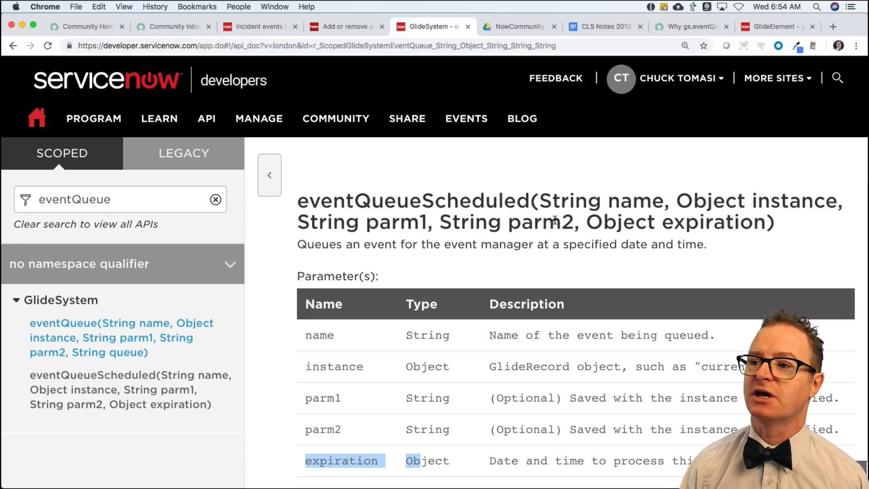
scroll(428, 348, down, 2)
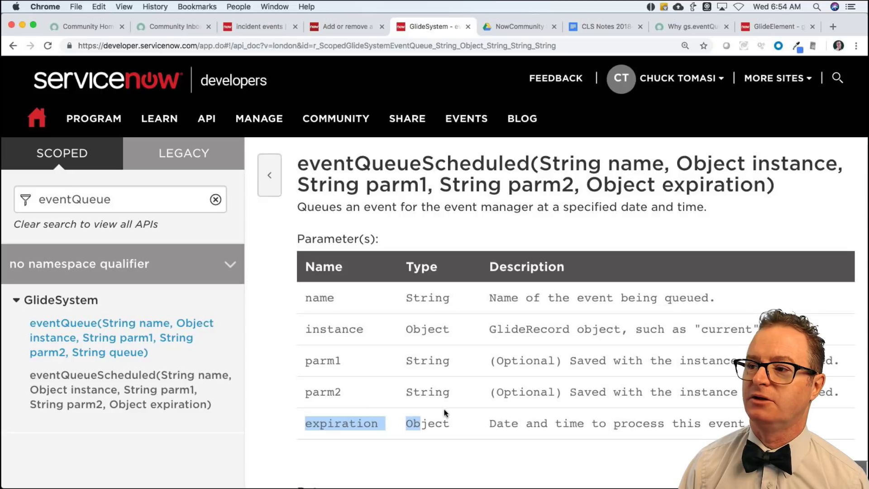
drag(487, 424, 764, 423)
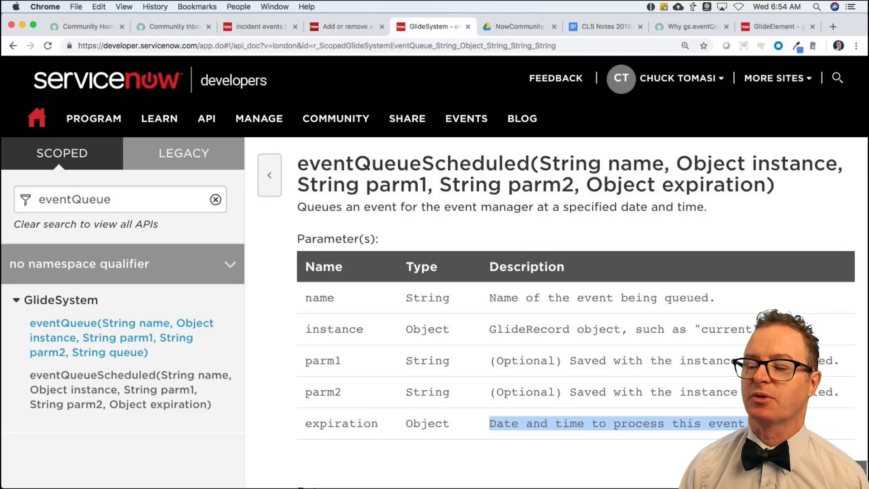
scroll(700, 412, down, 10)
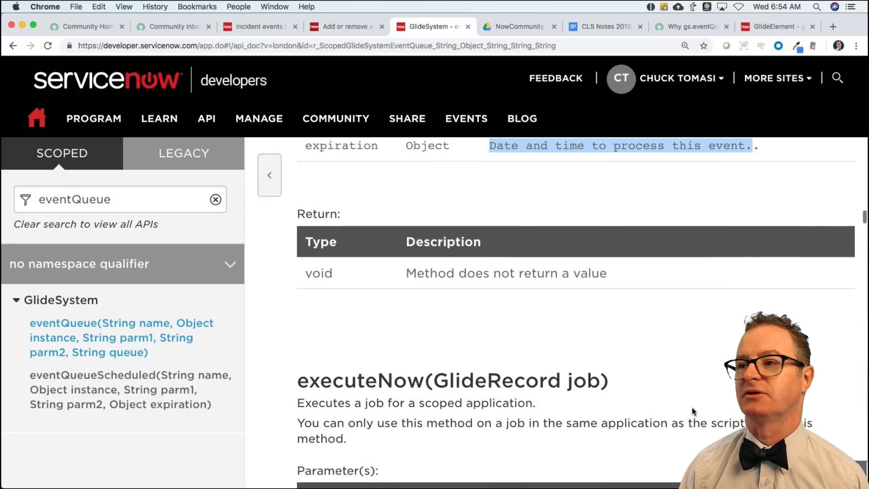
scroll(692, 411, up, 7)
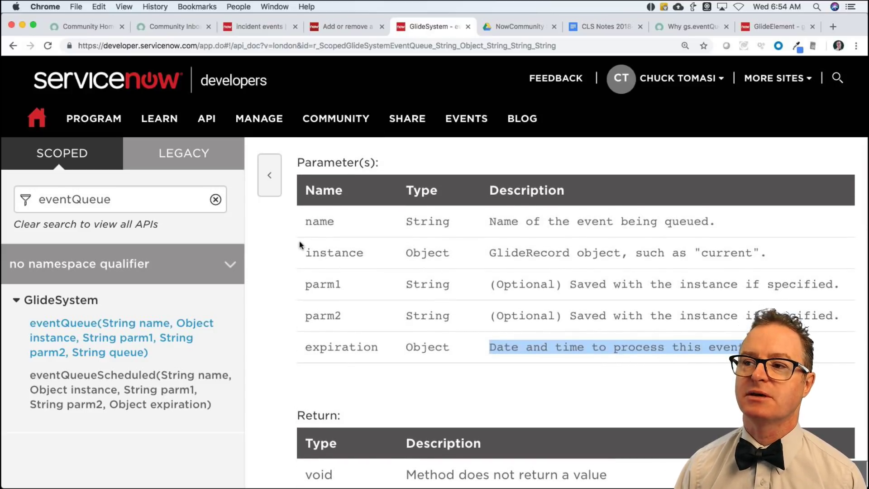
Highlight the name, instance, parm1, parm2 and expiration rows, then go to the Community inbox.
drag(306, 222, 339, 224)
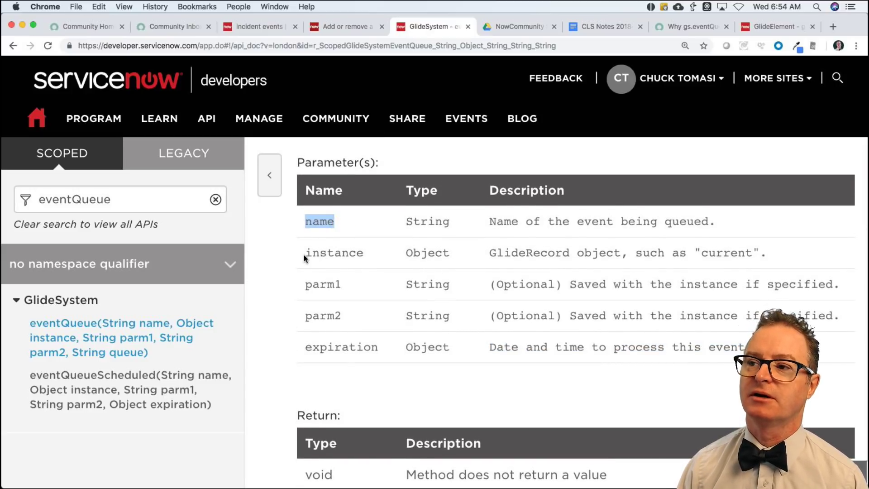
drag(304, 252, 380, 258)
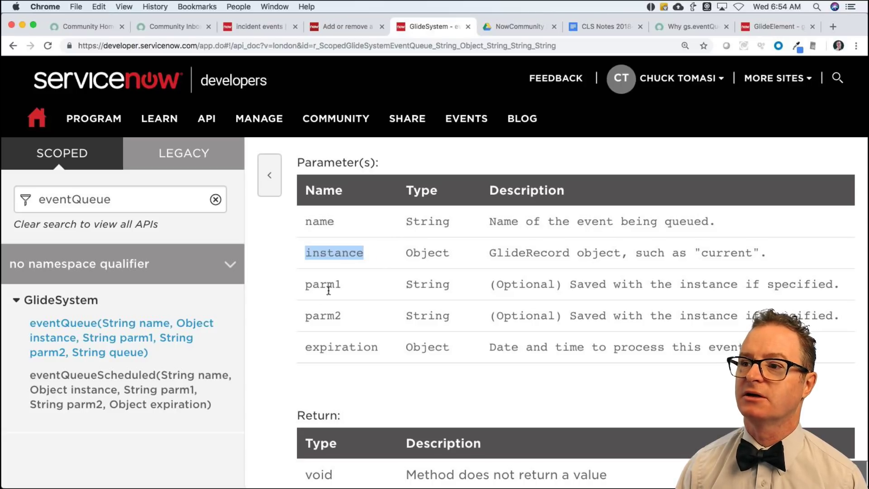
drag(307, 285, 461, 304)
drag(497, 347, 744, 347)
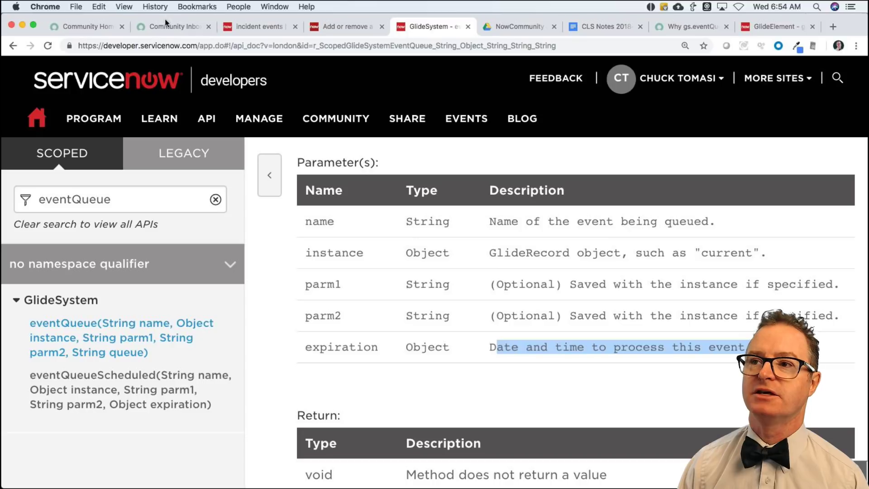
click(173, 28)
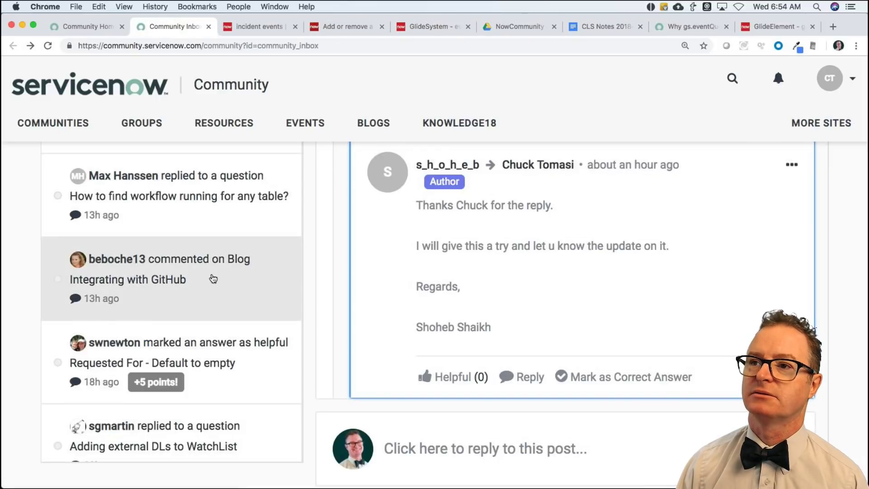
Open the community question about the eventQueue error and scroll down to the suggested answer code.
click(711, 27)
scroll(349, 344, down, 10)
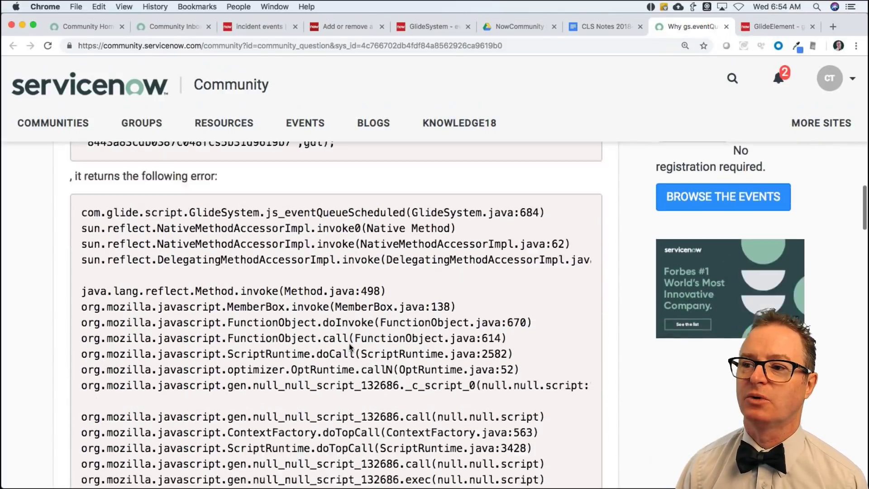
scroll(349, 344, down, 8)
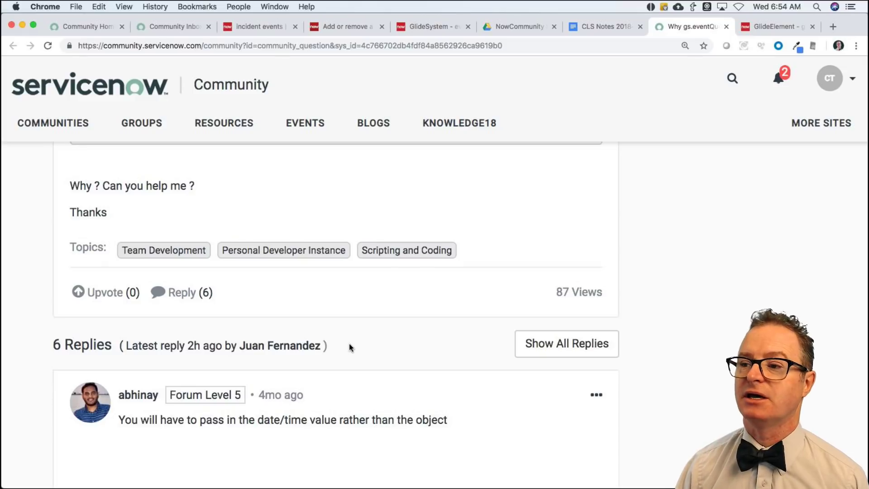
scroll(349, 347, down, 5)
scroll(342, 356, down, 1)
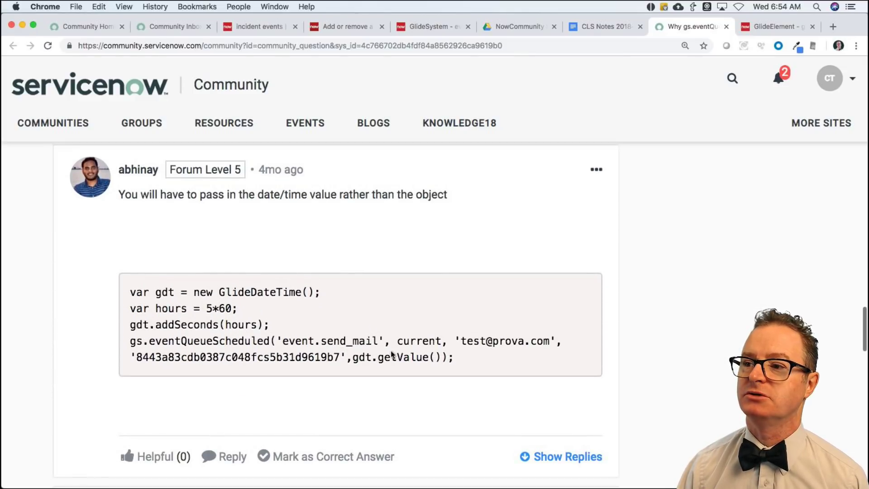
drag(353, 360, 442, 361)
Highlight the GlideDateTime creation, the 5*60 value and the gdt.addSeconds(hours) line in the code.
scroll(444, 366, down, 3)
scroll(444, 366, down, 1)
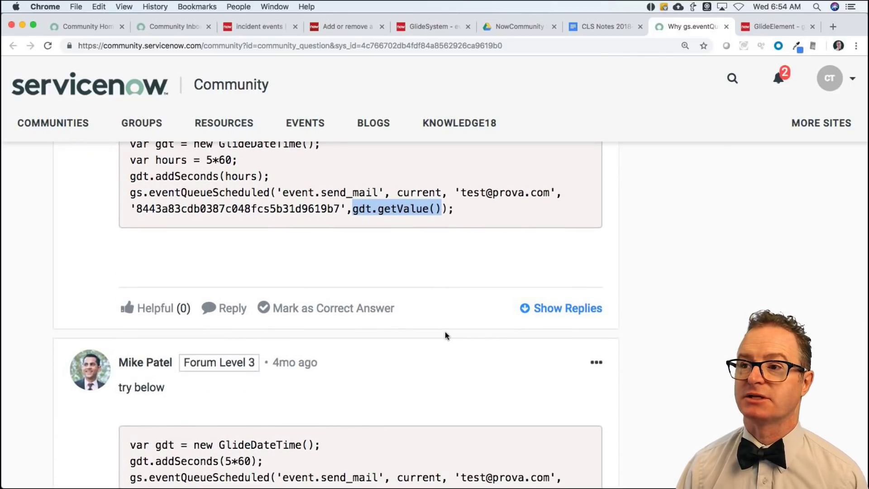
scroll(445, 331, up, 1)
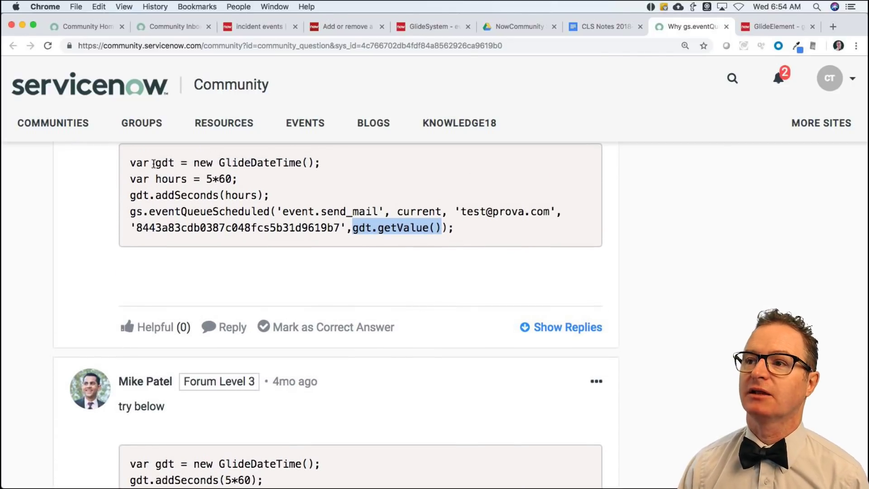
drag(155, 162, 324, 164)
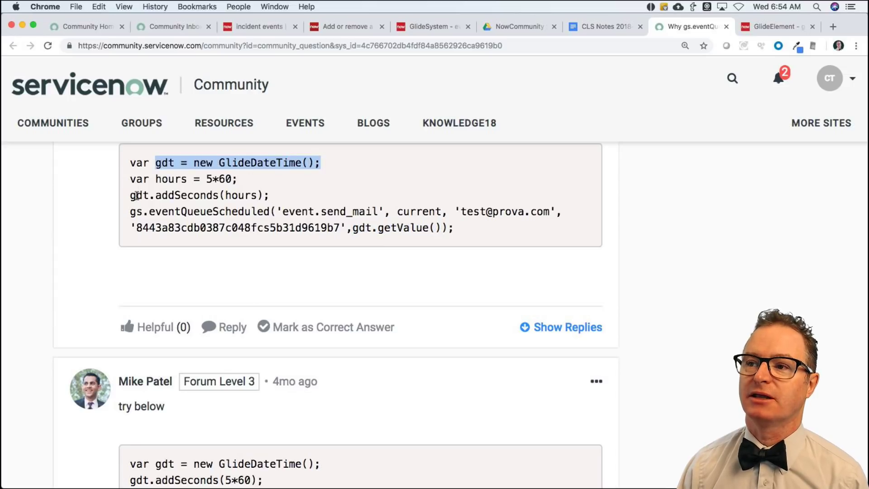
drag(135, 195, 271, 196)
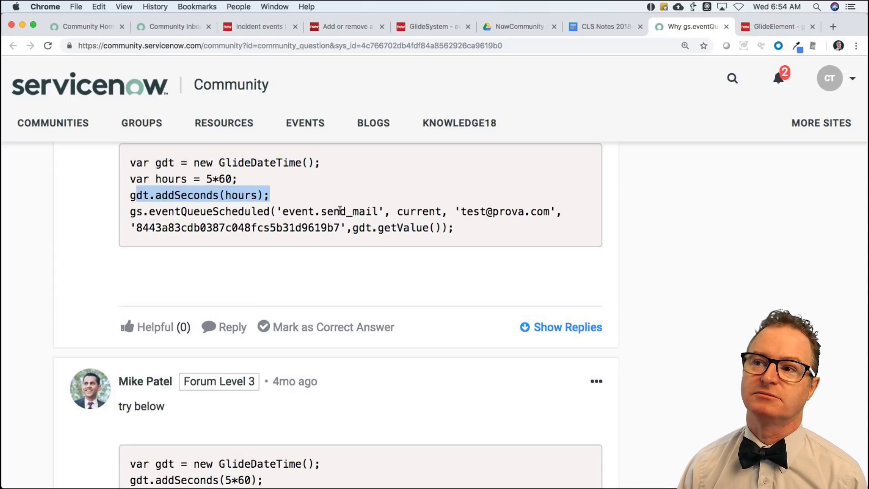
click(216, 181)
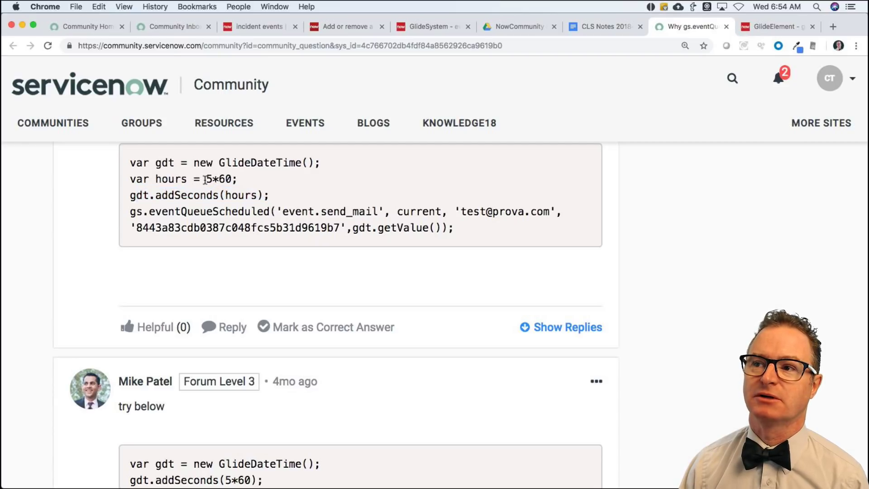
drag(205, 180, 233, 180)
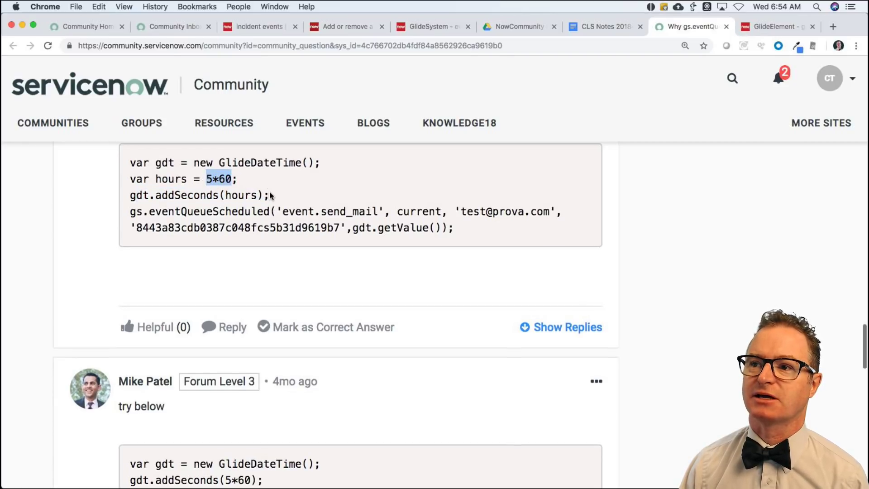
drag(179, 194, 232, 195)
click(230, 181)
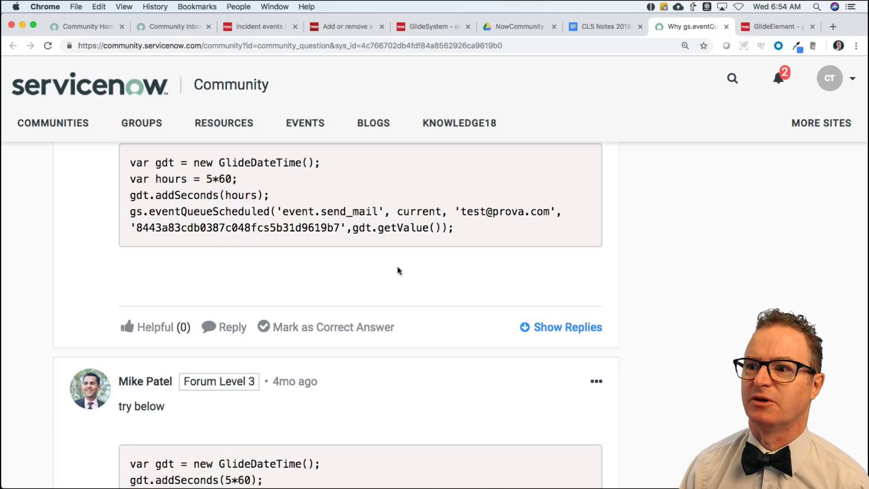
Highlight the reply blaming the record parameter and the empty '' second argument.
scroll(398, 270, down, 6)
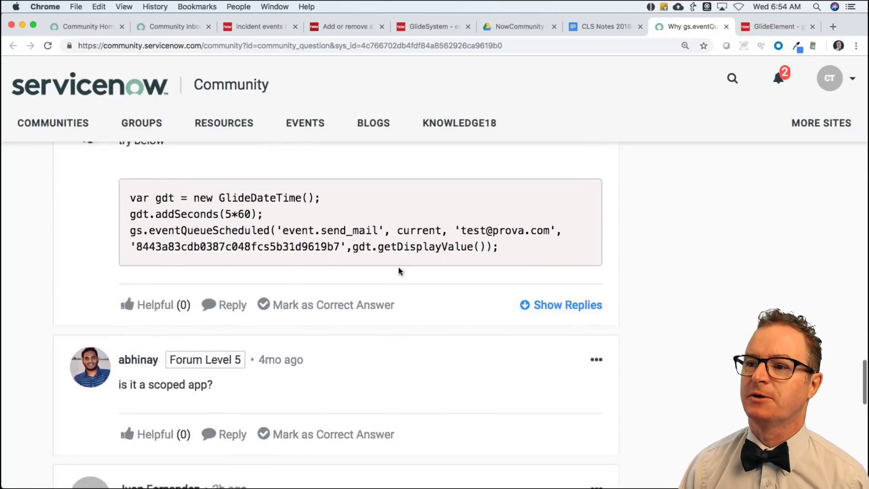
scroll(398, 270, down, 4)
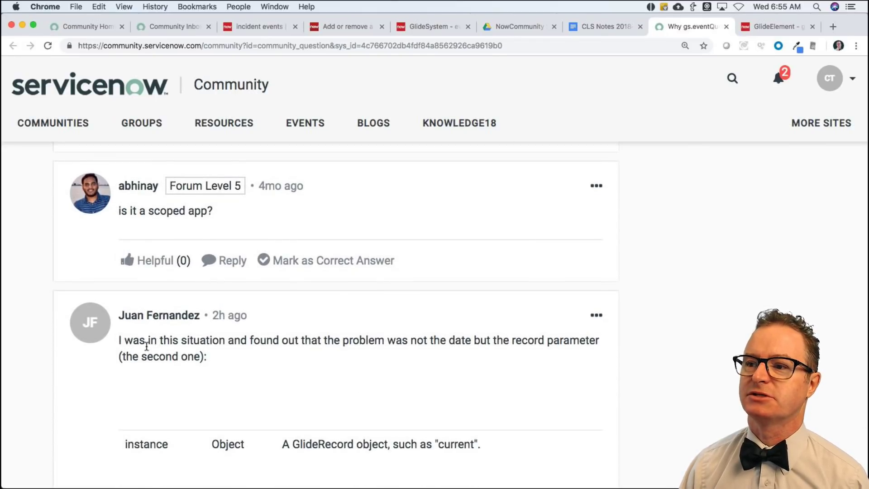
drag(146, 346, 374, 353)
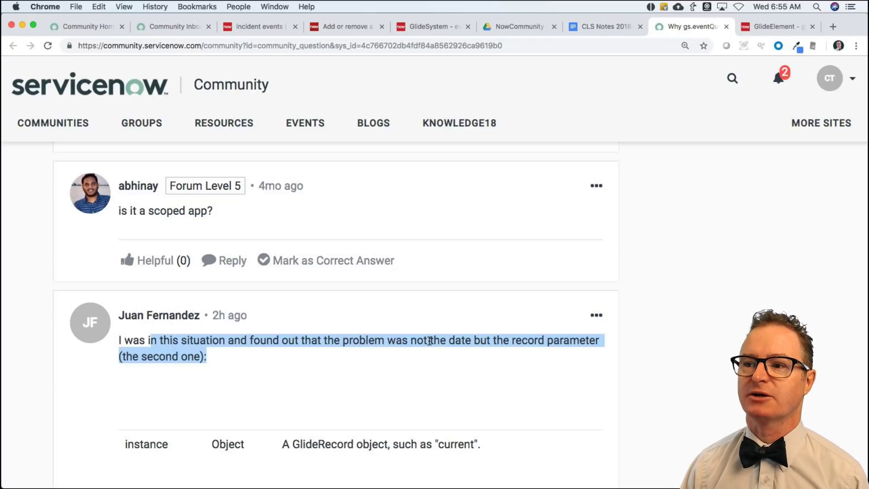
scroll(430, 340, down, 5)
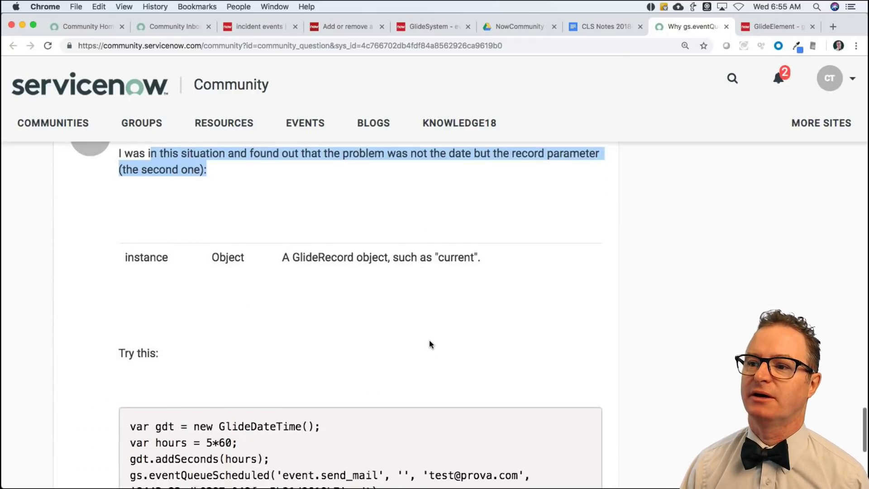
scroll(430, 343, down, 4)
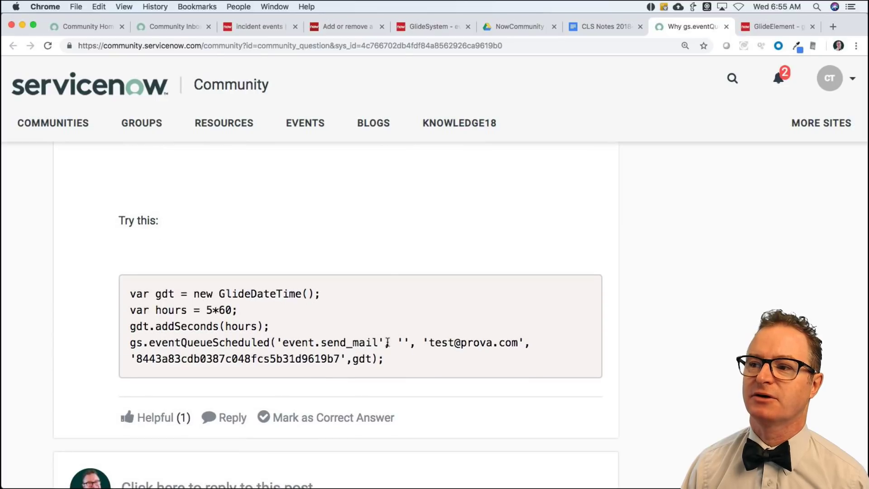
drag(397, 342, 413, 343)
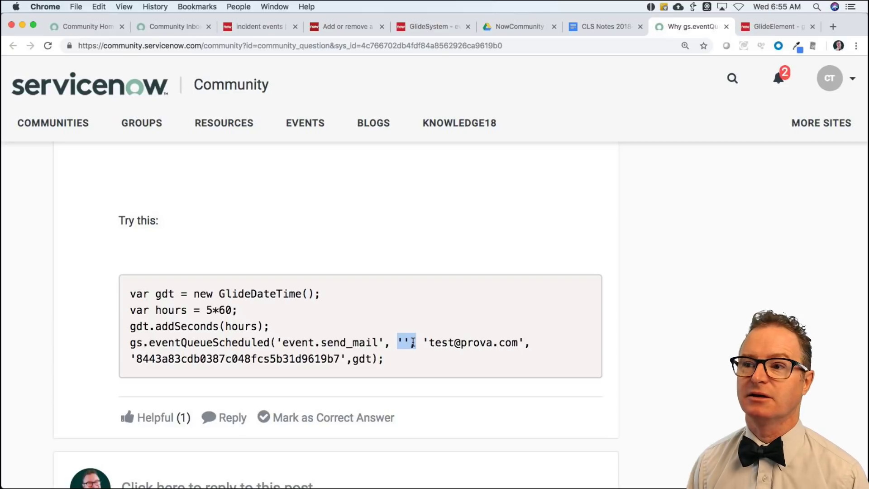
Search the ServiceNow Product Documentation for 'script action'.
click(427, 27)
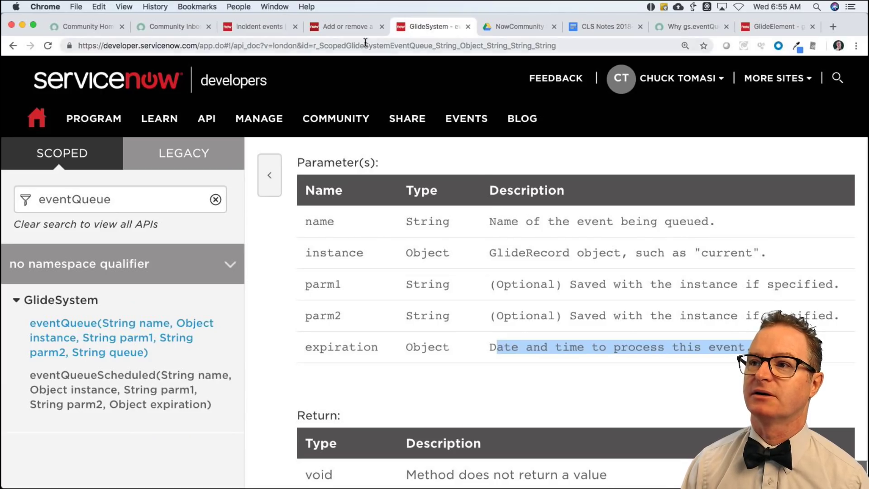
click(356, 28)
scroll(584, 129, up, 10)
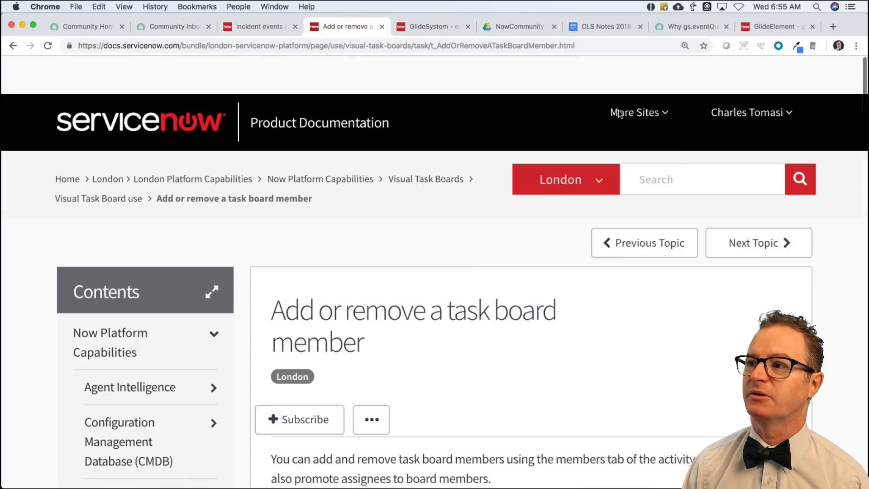
mouse_move(640, 120)
click(706, 143)
text(scr)
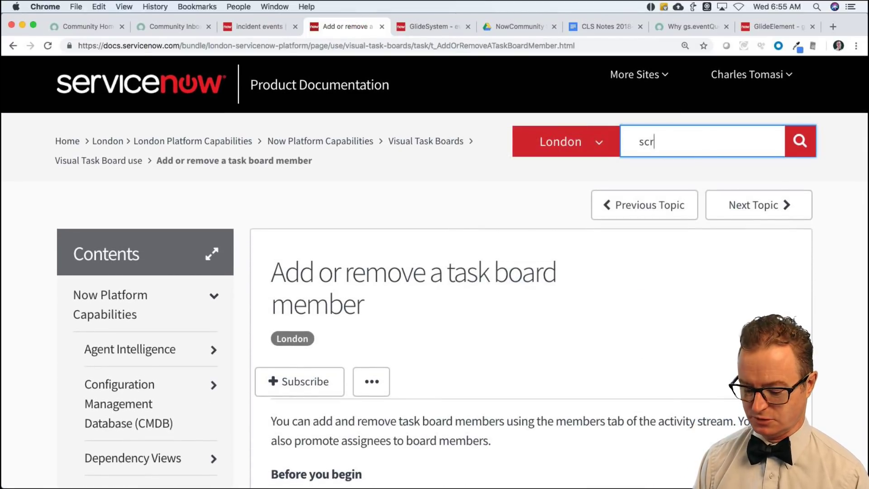
text(ipt action)
key(Return)
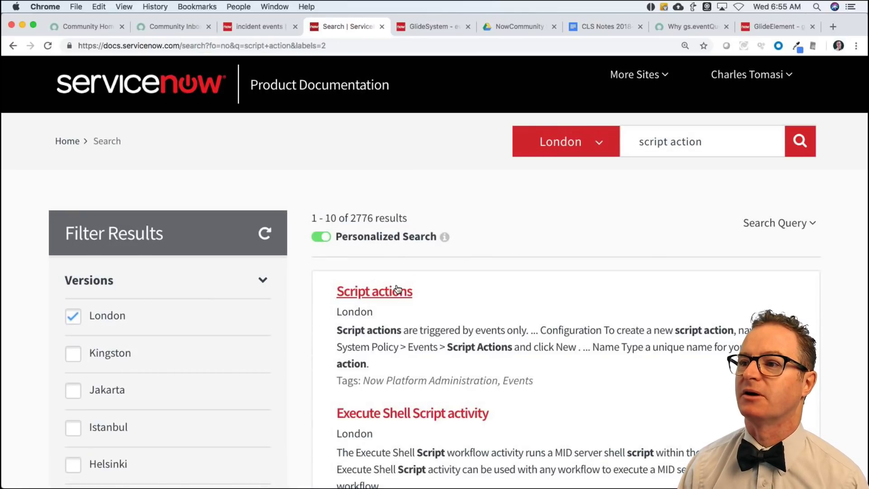
Open the Script actions page and highlight its description of the event object's parm1, parm2 and user_id.
click(396, 293)
scroll(505, 324, down, 6)
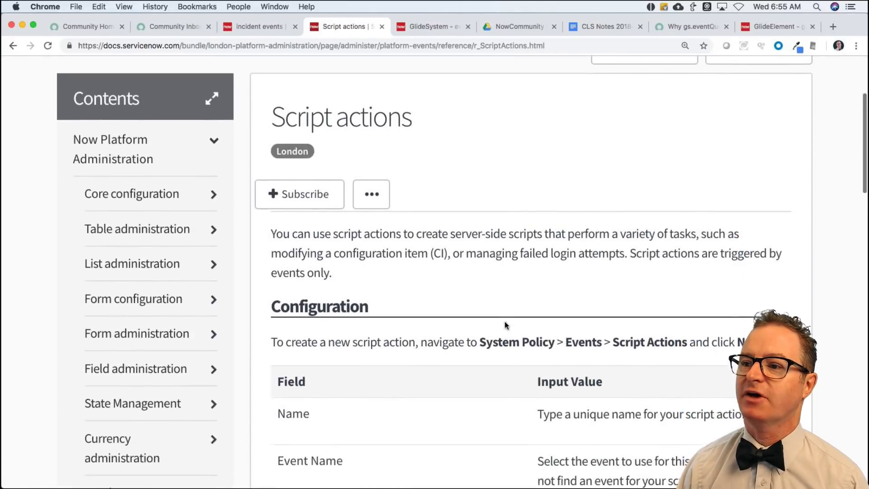
scroll(506, 325, down, 10)
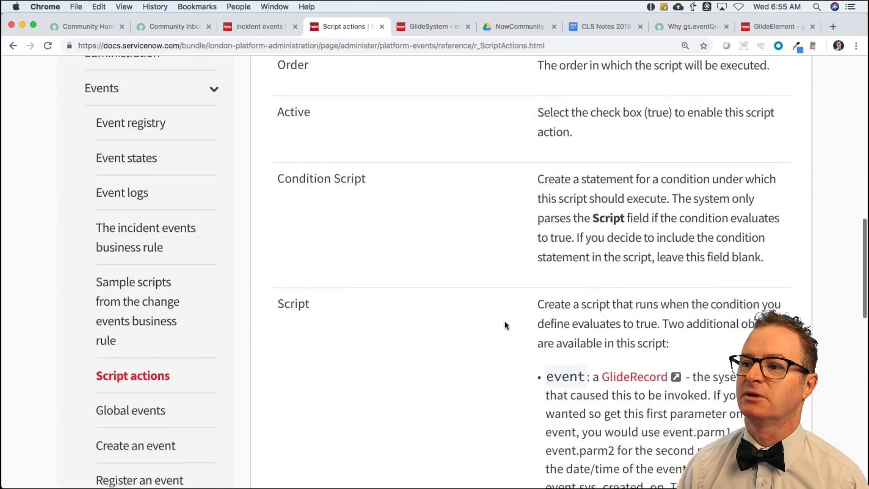
scroll(505, 324, down, 5)
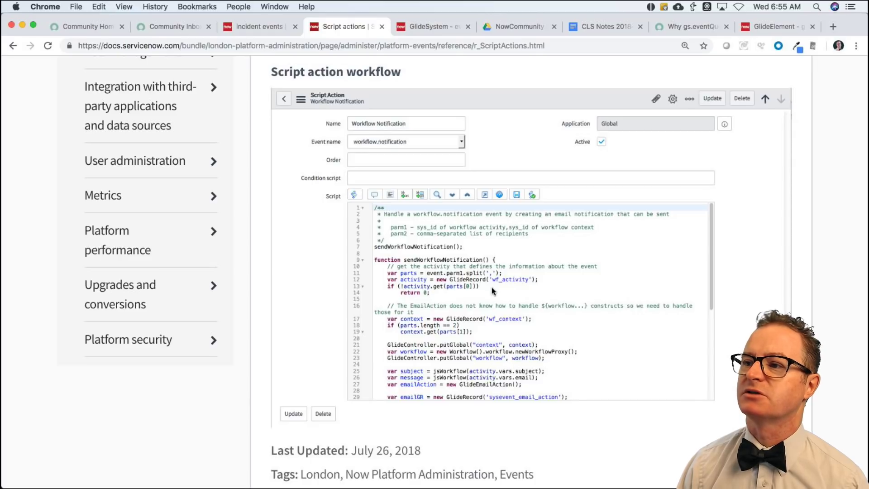
scroll(432, 276, up, 2)
scroll(433, 277, up, 15)
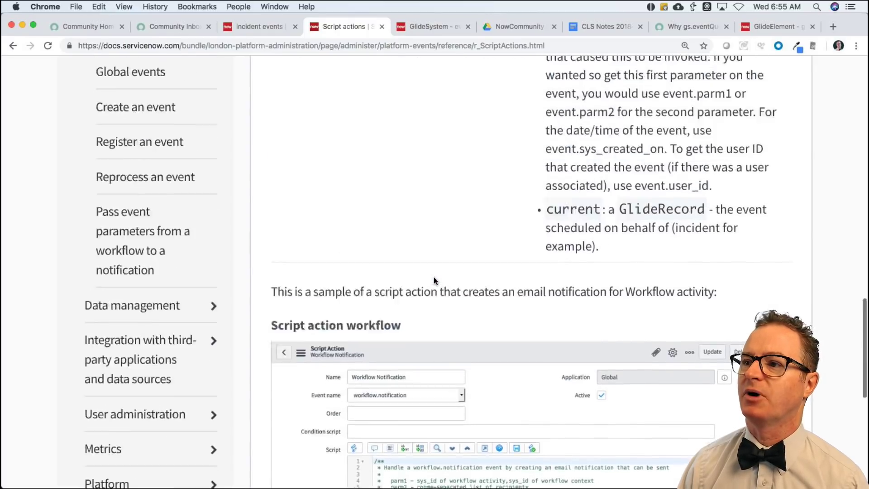
scroll(433, 281, down, 5)
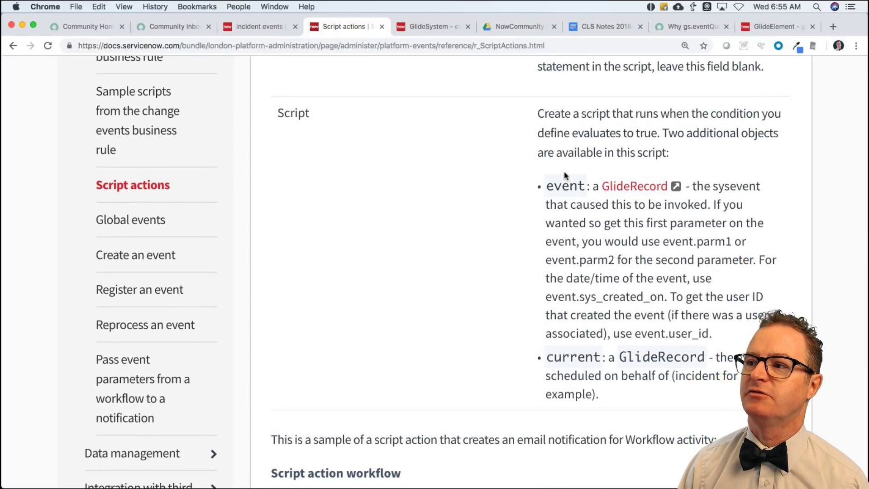
drag(553, 186, 756, 332)
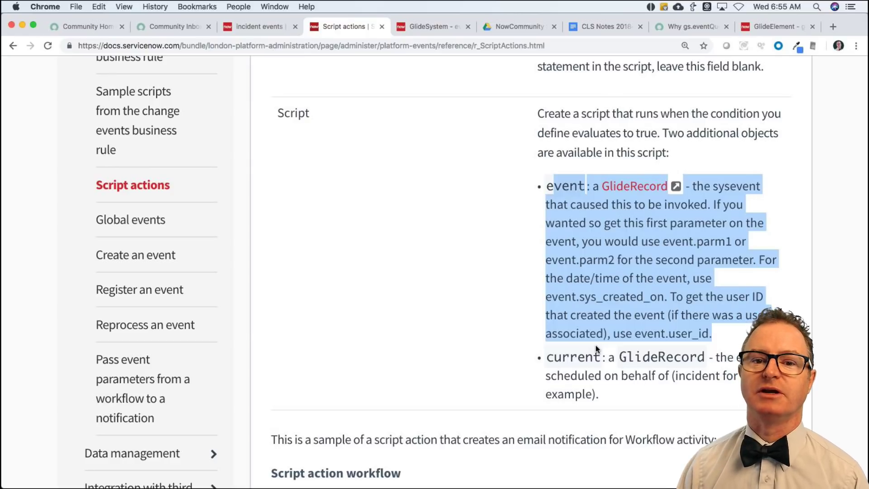
click(437, 204)
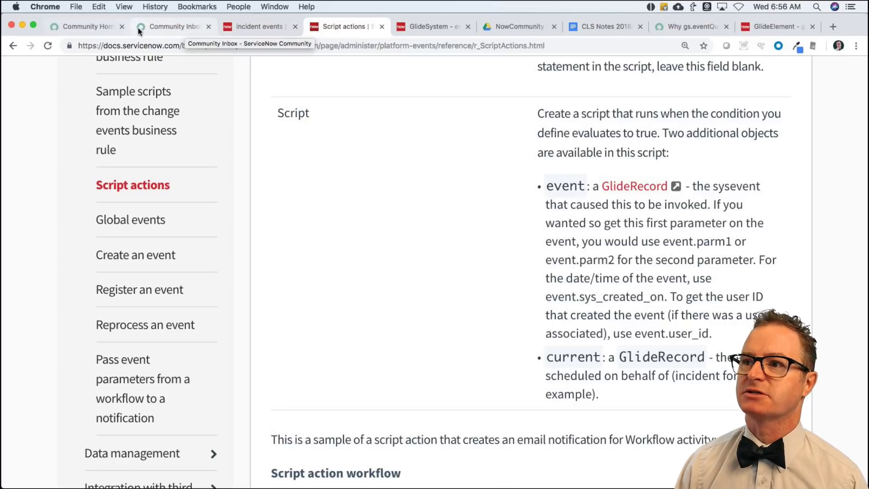
Glance over the CLS Notes 2018 links and topic list, then return to the Community home page.
click(613, 26)
double_click(387, 372)
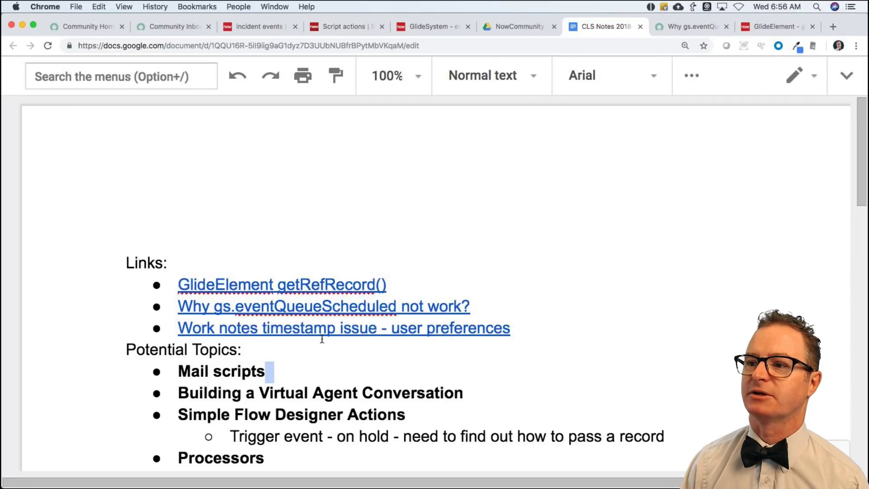
scroll(345, 338, down, 5)
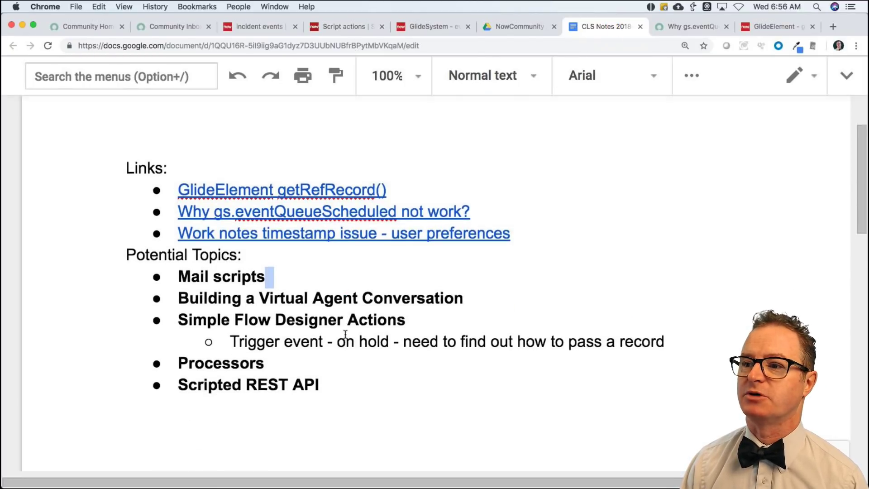
scroll(345, 337, up, 3)
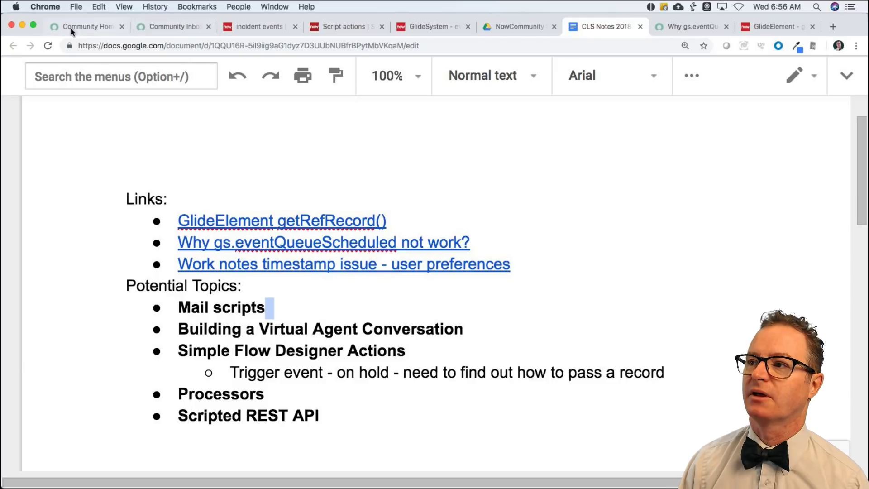
click(78, 27)
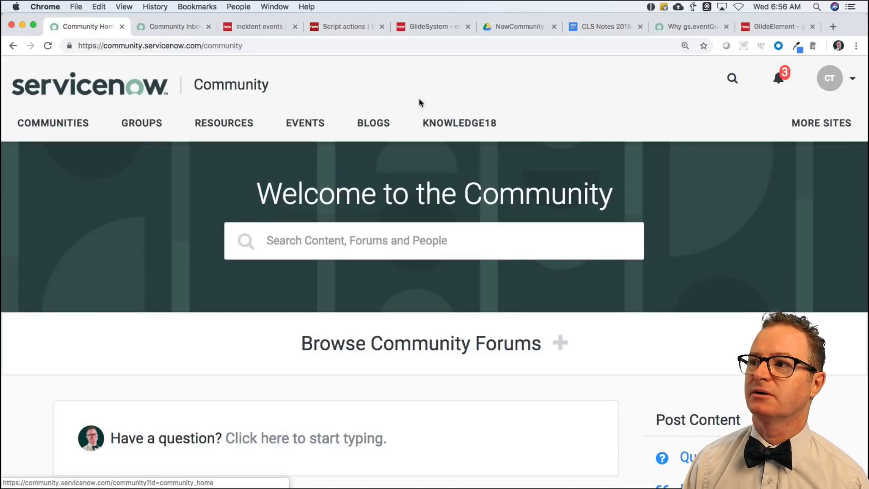
Open the Community Inbox and read the live stream theme notification.
click(744, 87)
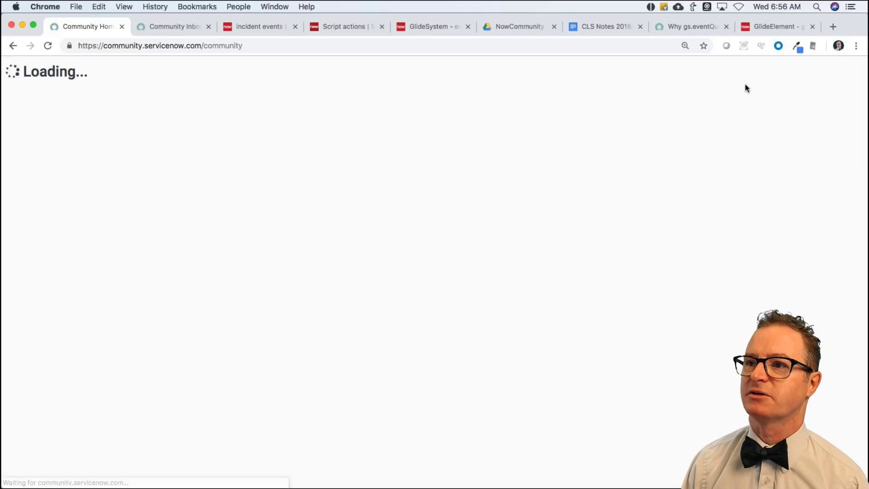
click(153, 21)
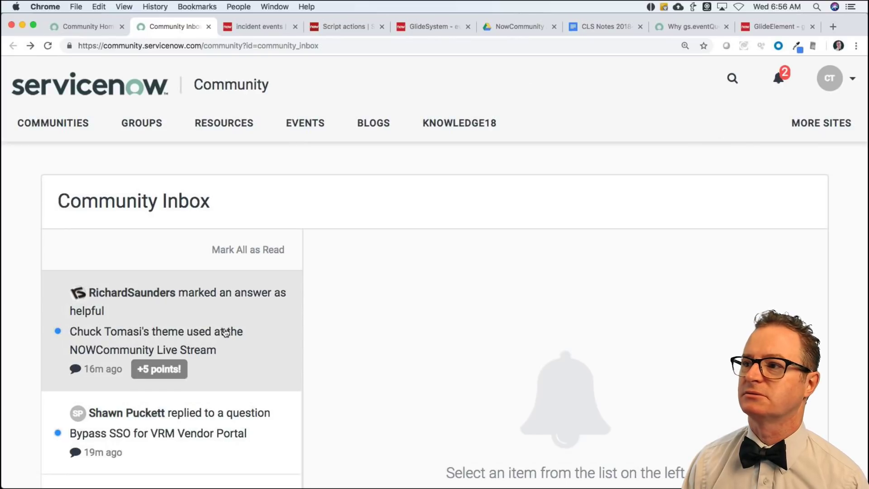
click(225, 333)
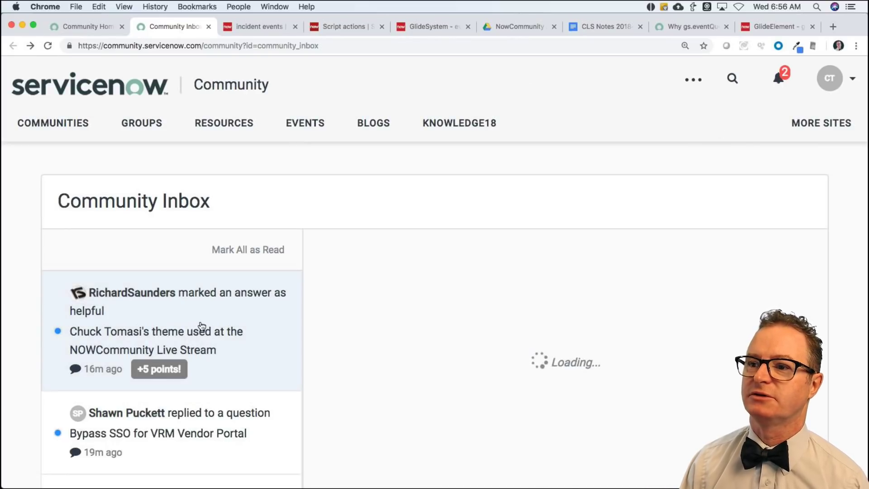
scroll(189, 351, down, 2)
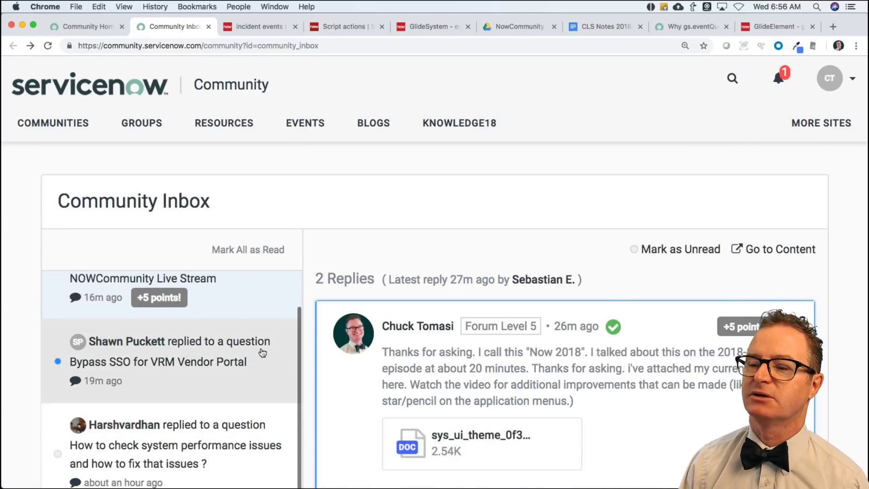
scroll(197, 352, up, 2)
scroll(198, 352, down, 2)
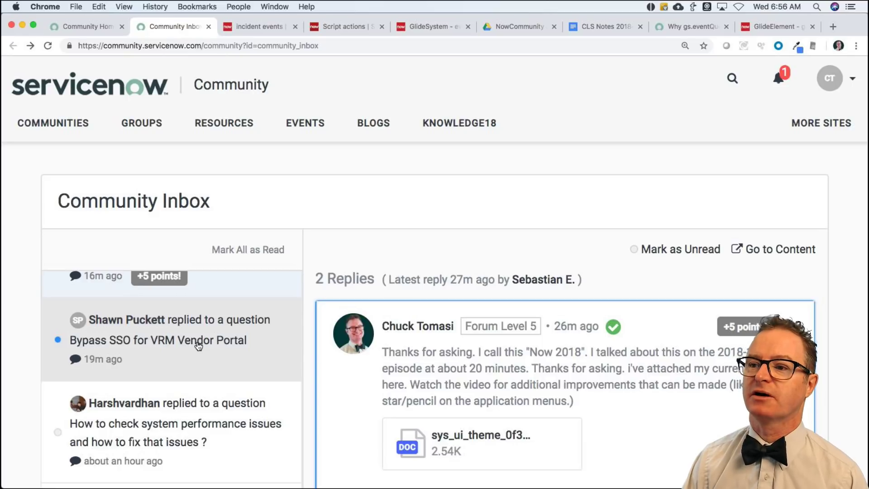
Read the 'Bypass SSO for VRM Vendor Portal' reply, then reload the Community home page.
click(200, 343)
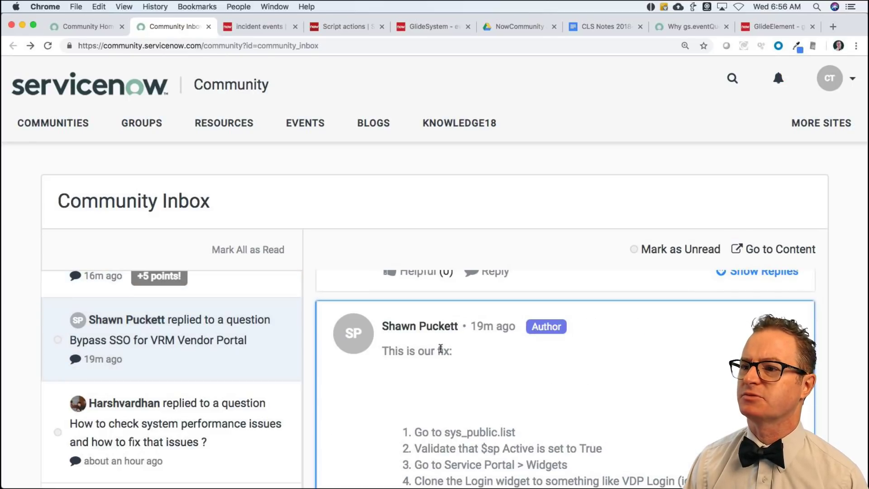
scroll(360, 382, down, 3)
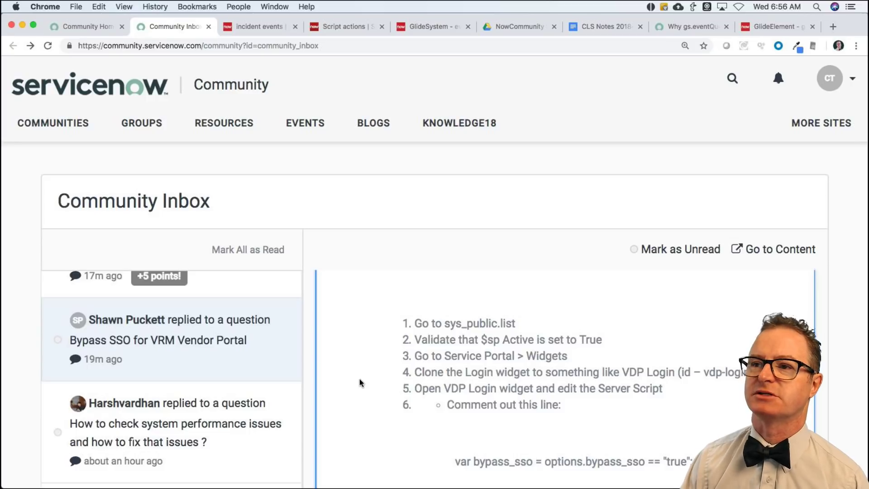
click(102, 28)
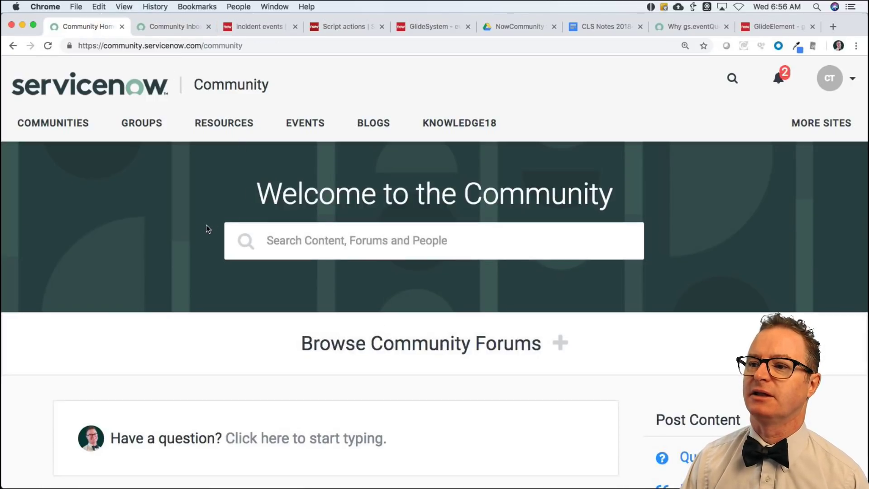
scroll(205, 231, down, 3)
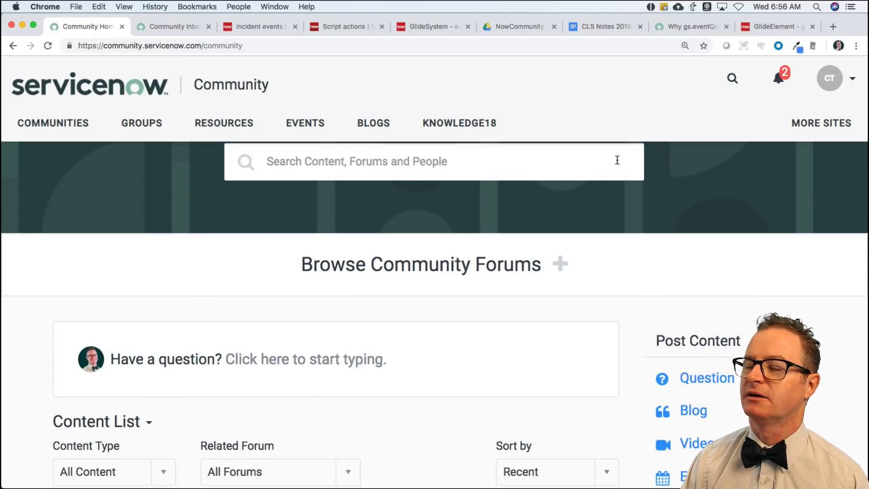
key(super+r)
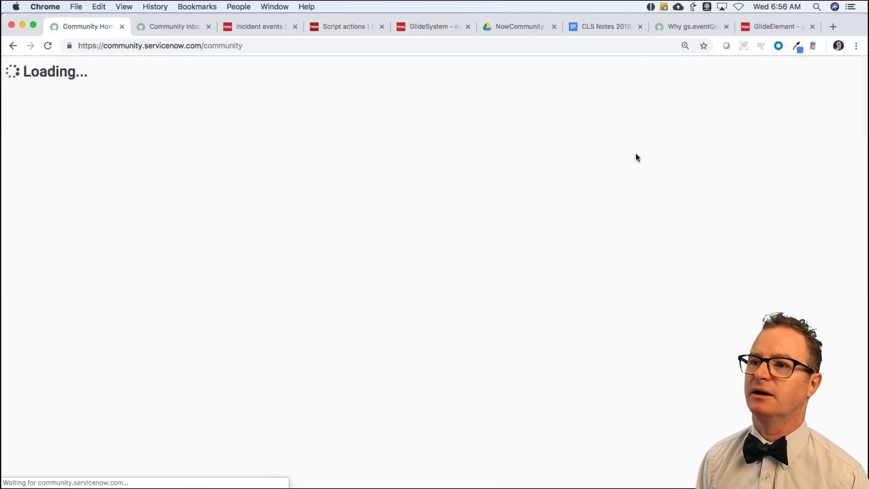